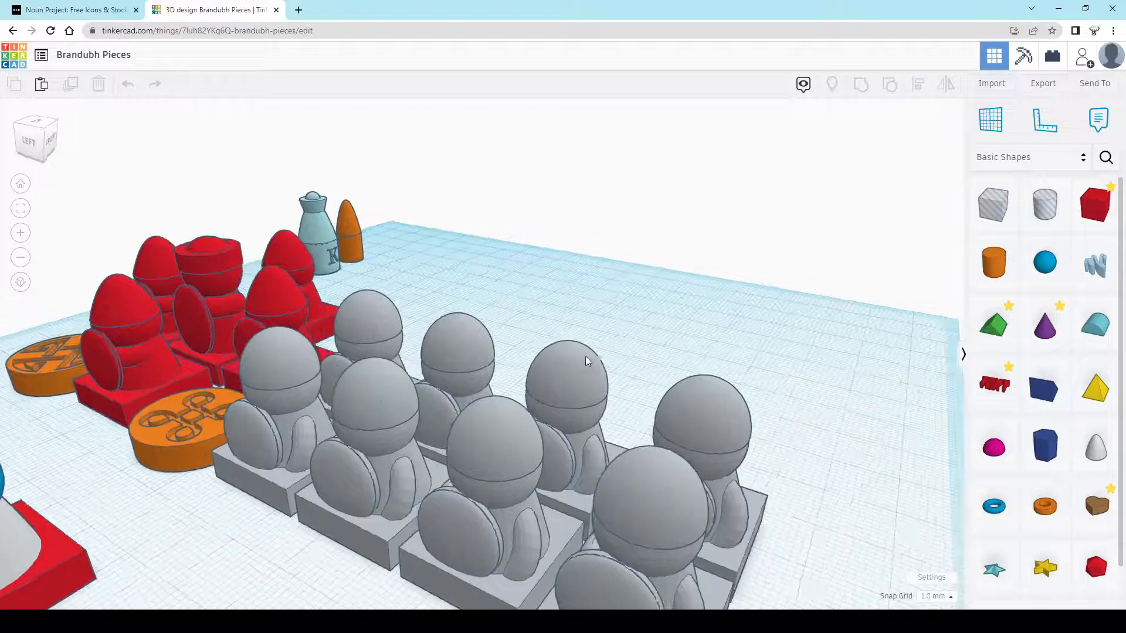
Move the two orange patterned discs away from the pieces toward the back of the workplane
right_drag(318, 434, 545, 401)
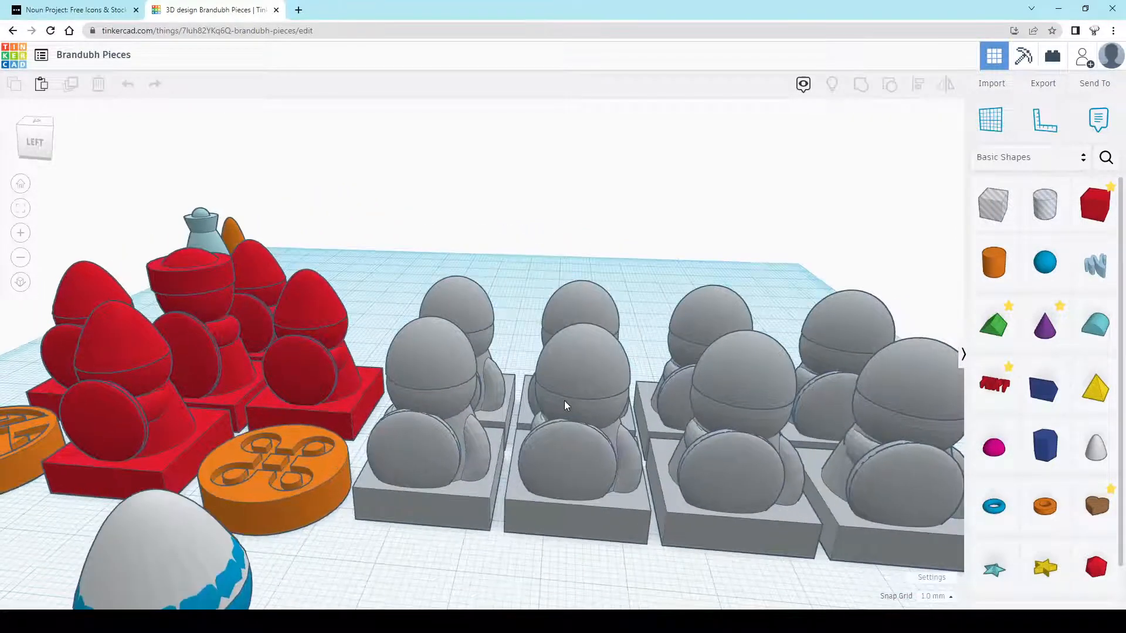
drag(263, 456, 311, 206)
click(586, 244)
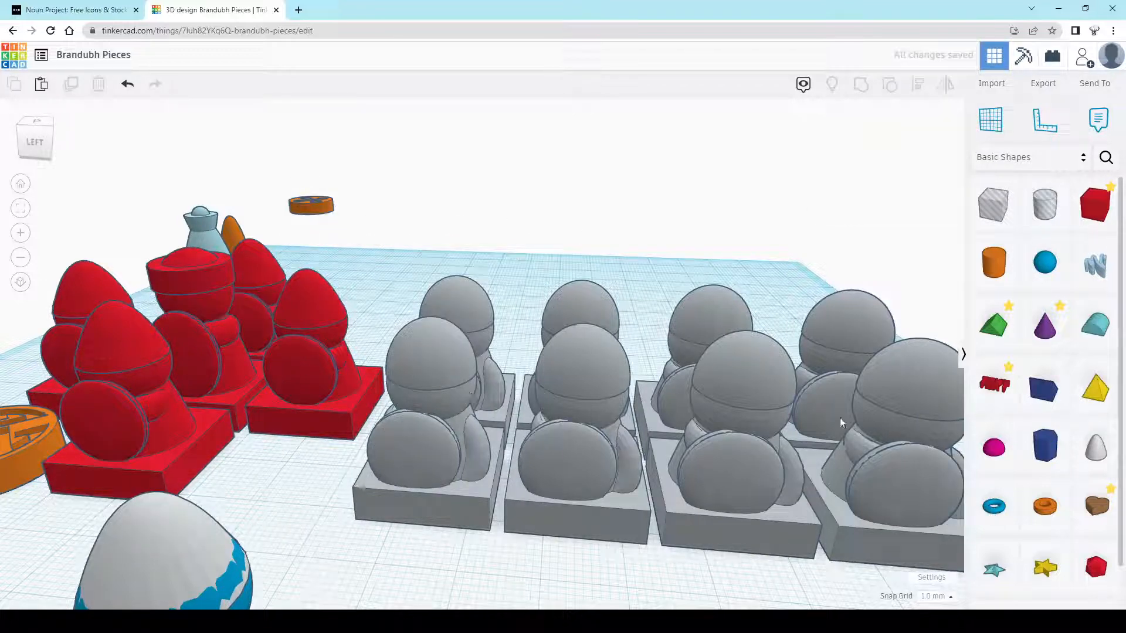
middle_drag(357, 434, 484, 444)
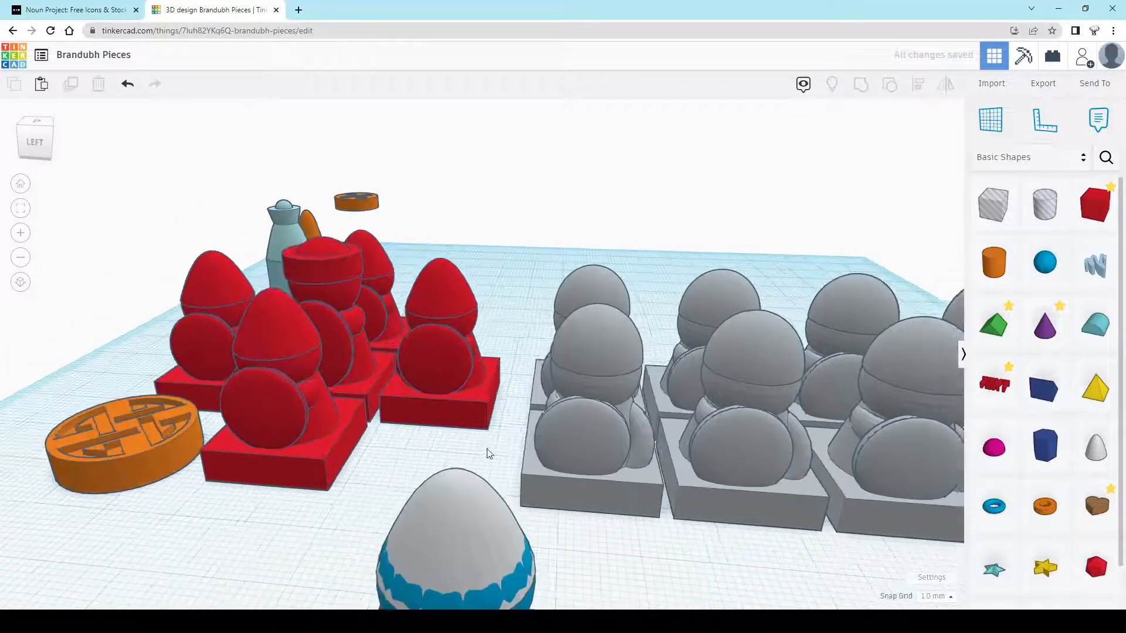
drag(87, 413, 87, 273)
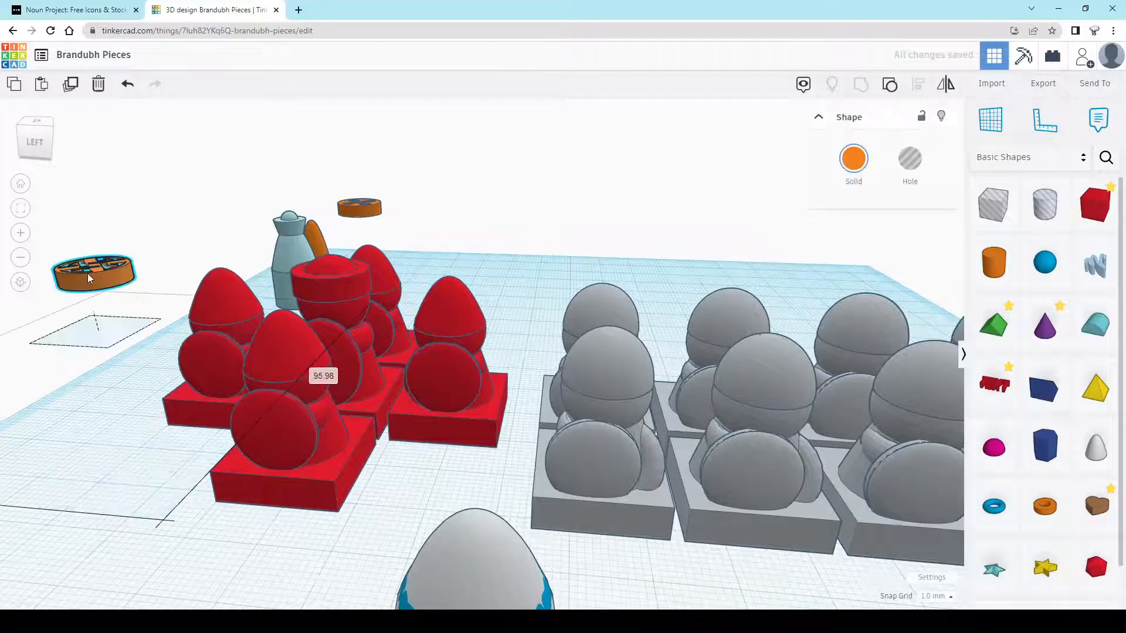
click(551, 245)
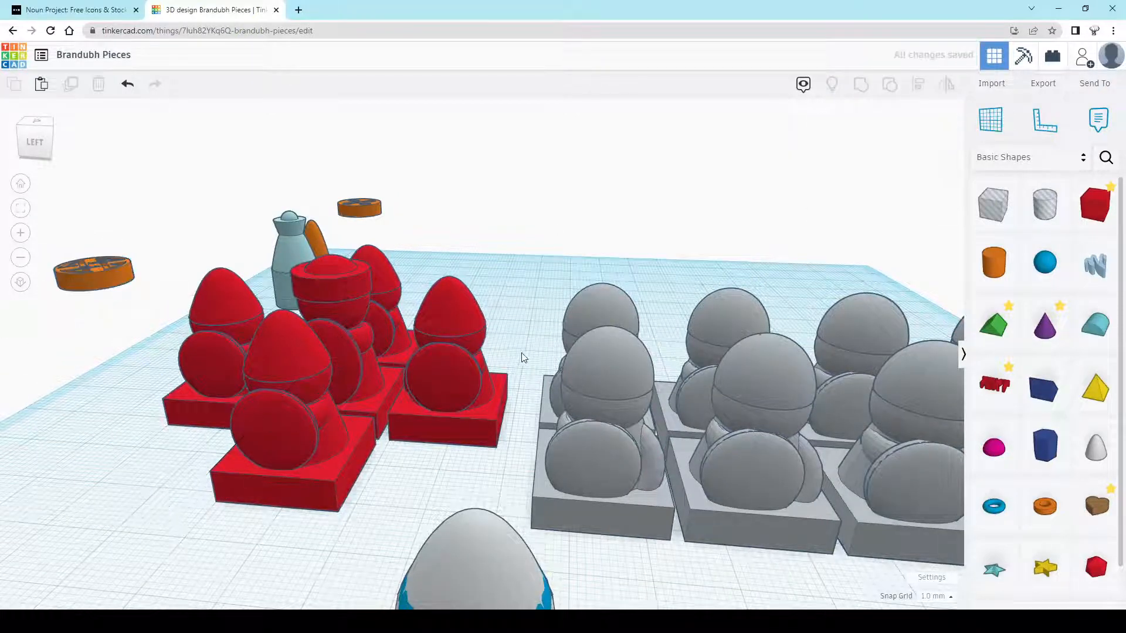
Examine the red and grey sets of game pieces from several angles
right_drag(508, 359, 420, 387)
scroll(400, 297, up, 2)
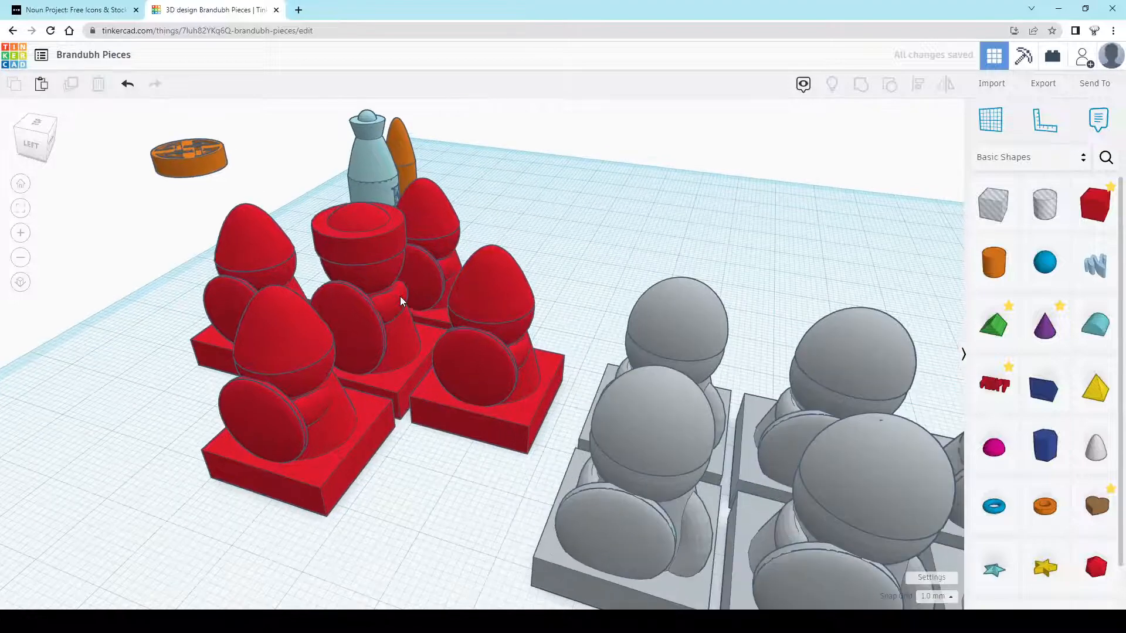
scroll(400, 297, up, 1)
scroll(378, 243, down, 3)
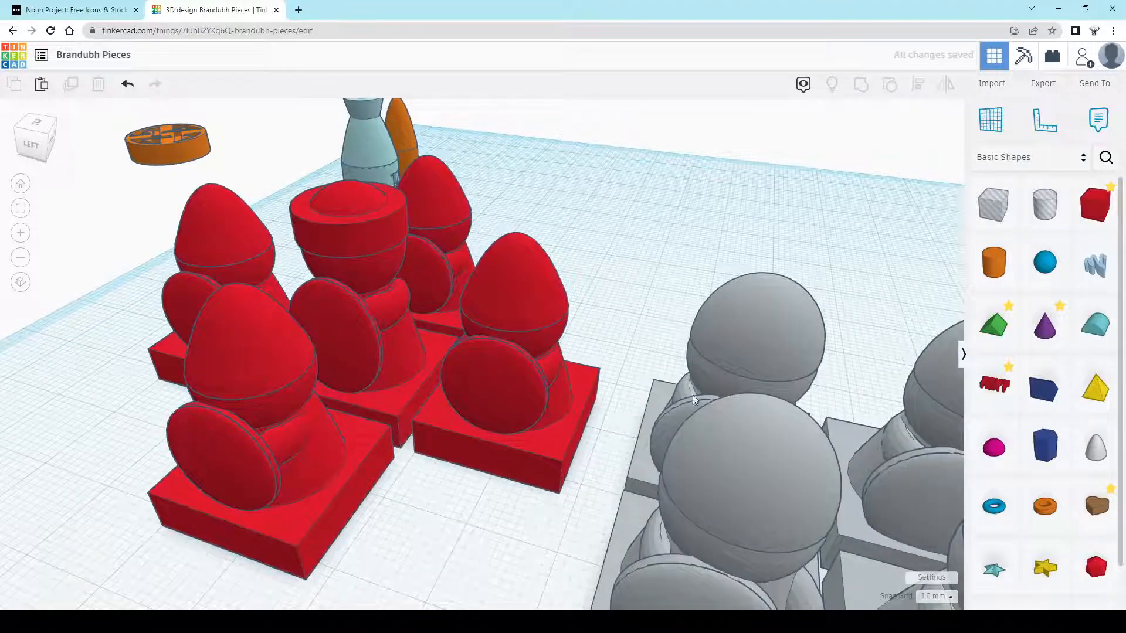
middle_drag(495, 369, 420, 356)
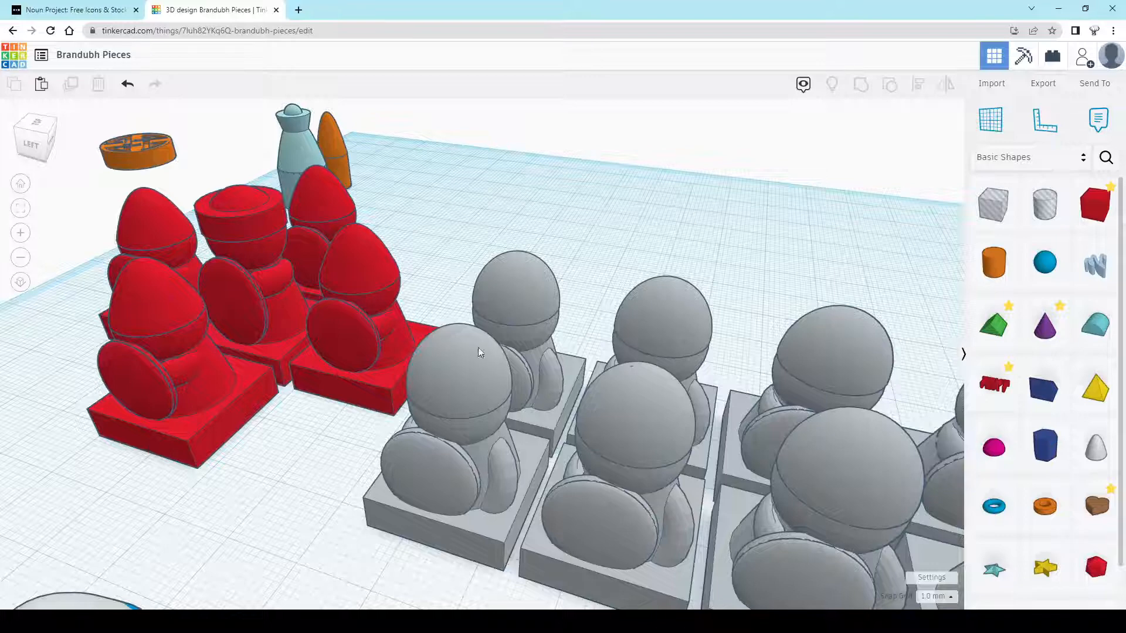
middle_drag(676, 326, 467, 325)
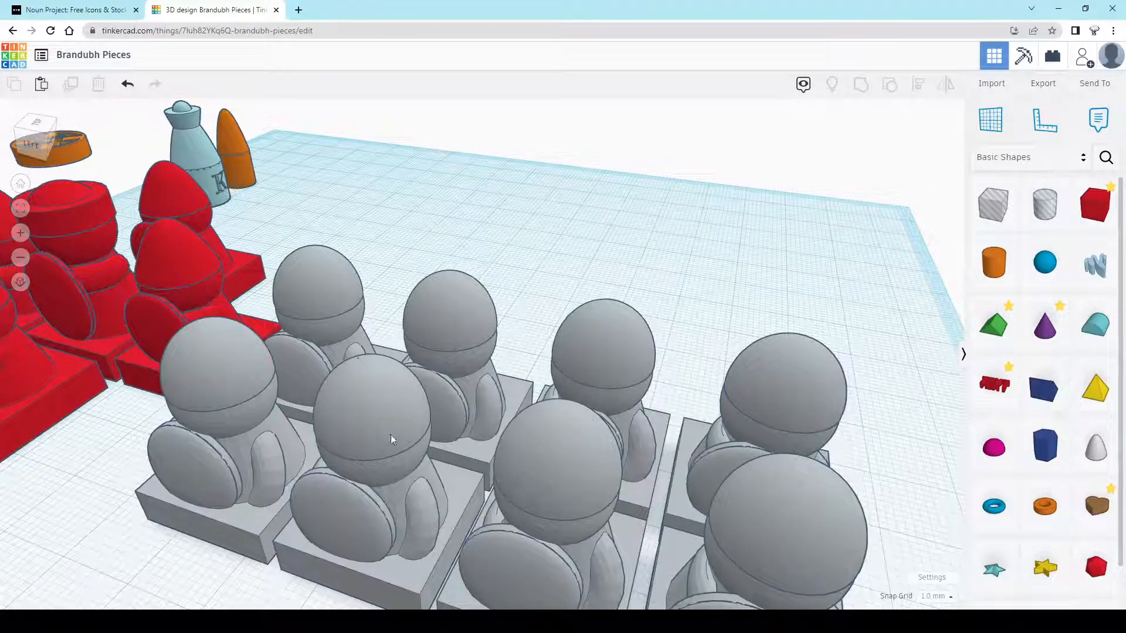
right_drag(601, 327, 659, 276)
middle_drag(660, 275, 485, 265)
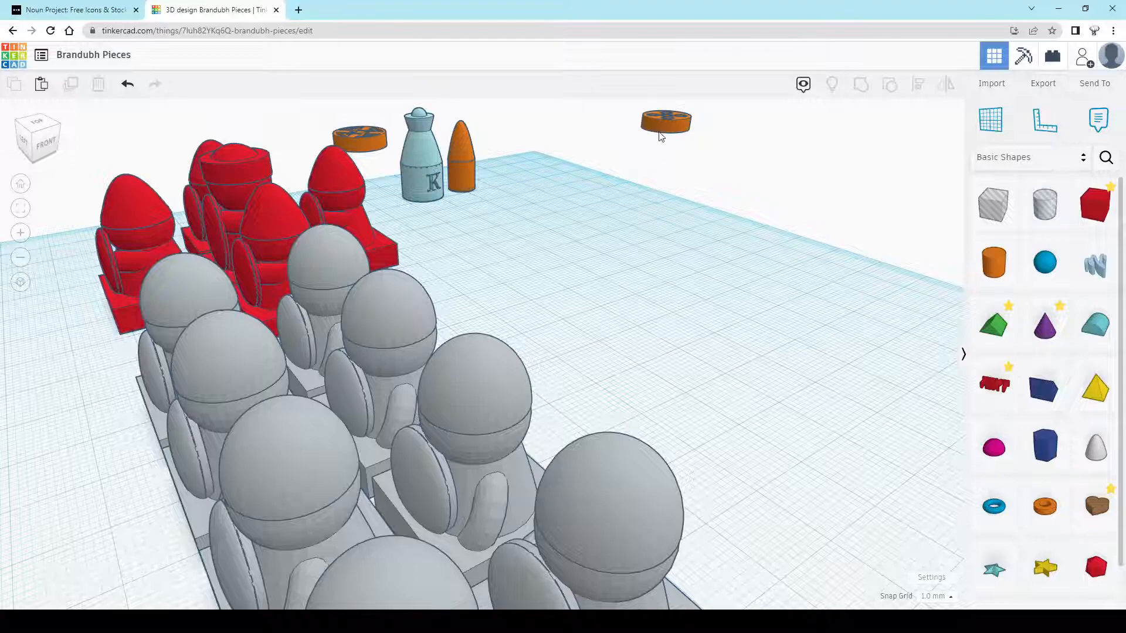
right_drag(685, 287, 578, 295)
middle_drag(248, 312, 669, 290)
Check the side lengths of the red base under the blue, white and orange piece
right_drag(271, 329, 441, 408)
click(441, 409)
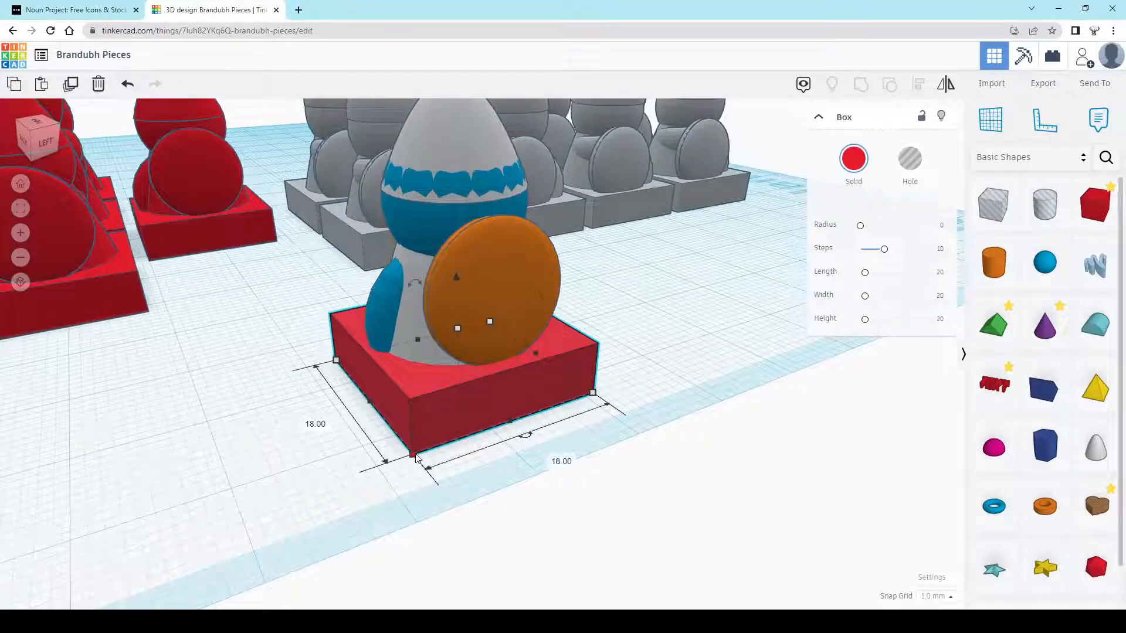
click(676, 346)
Add a box beside the blue, white and orange piece and set its length and width to 18 mm
scroll(486, 362, up, 3)
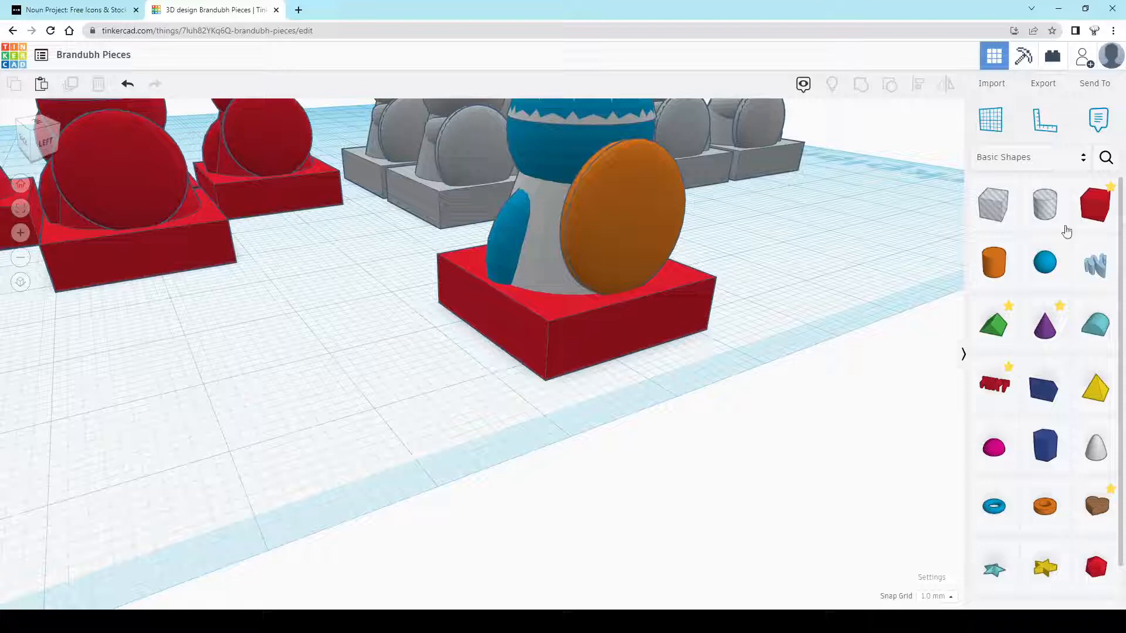
drag(1096, 214, 273, 388)
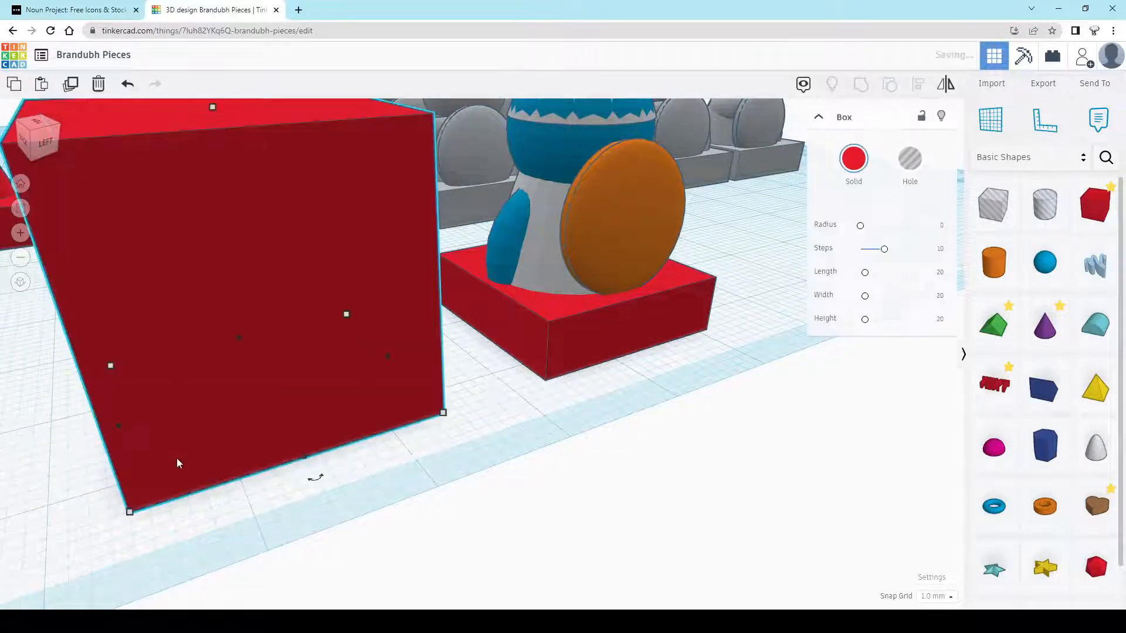
mouse_move(129, 511)
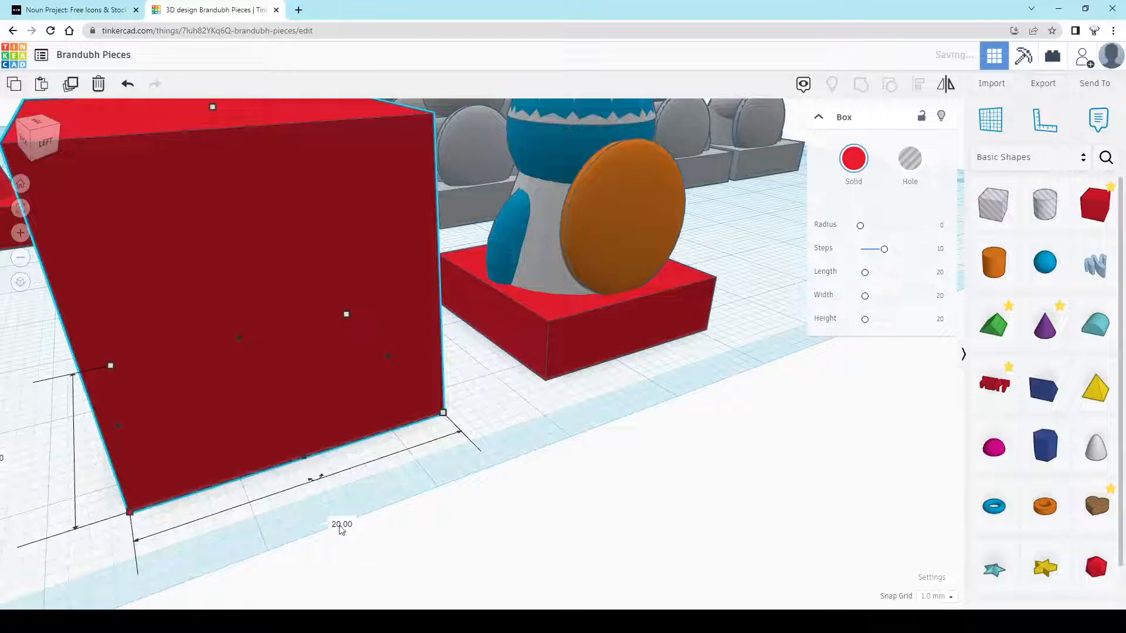
click(341, 524)
key(BackSpace)
text(18)
key(Return)
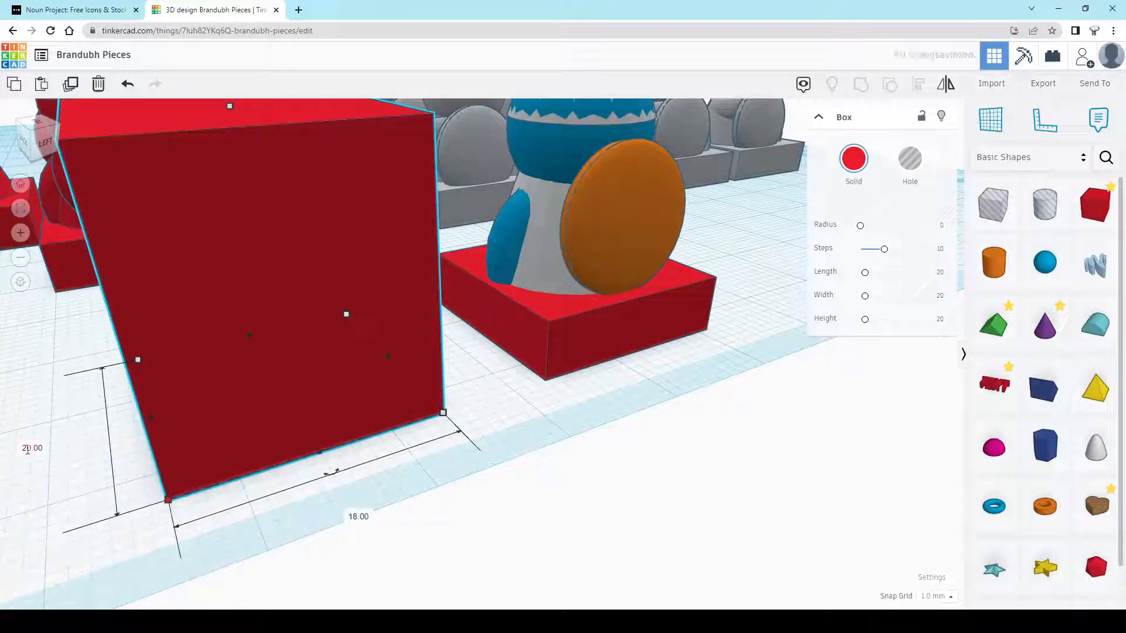
click(27, 449)
text(18)
key(Return)
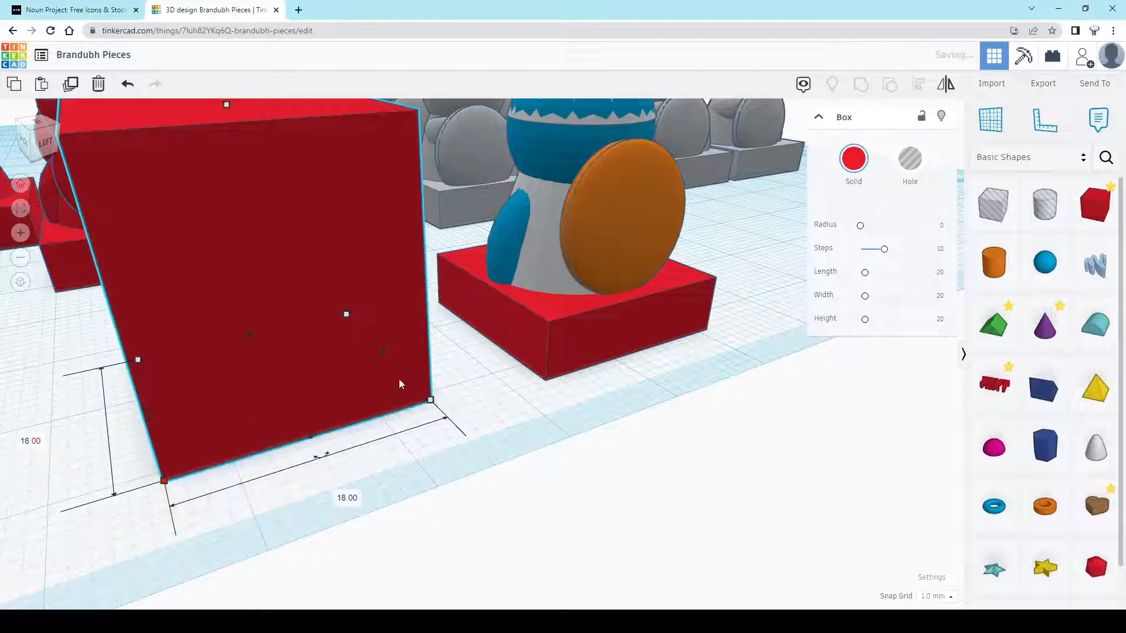
key(Escape)
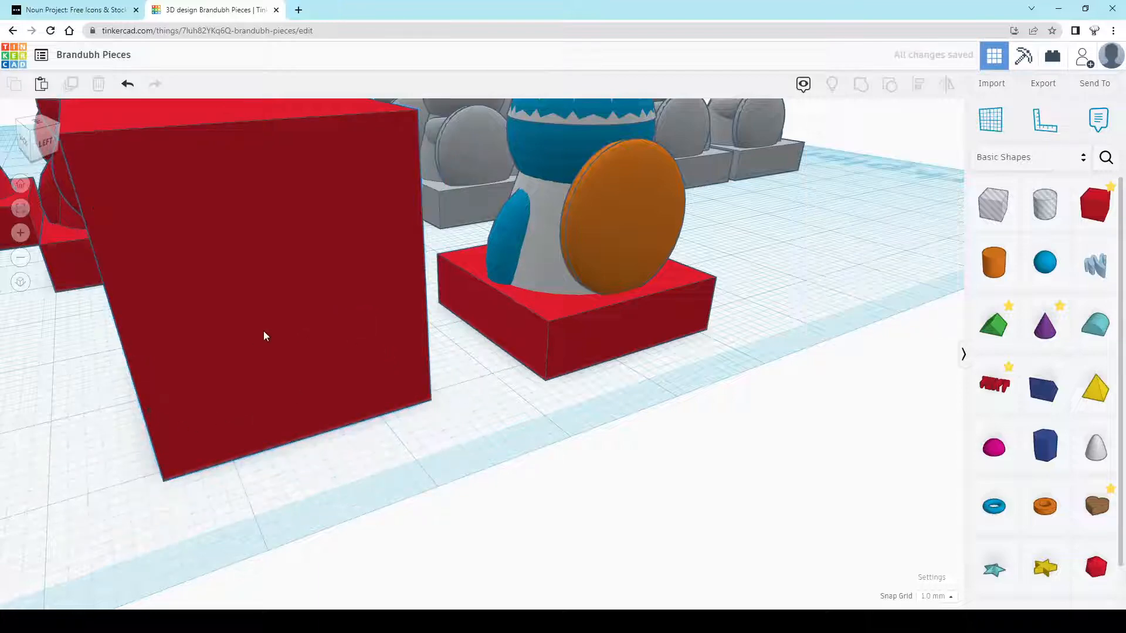
Lower the new box into a flat base and set its height to 4 mm
scroll(262, 331, down, 3)
click(352, 316)
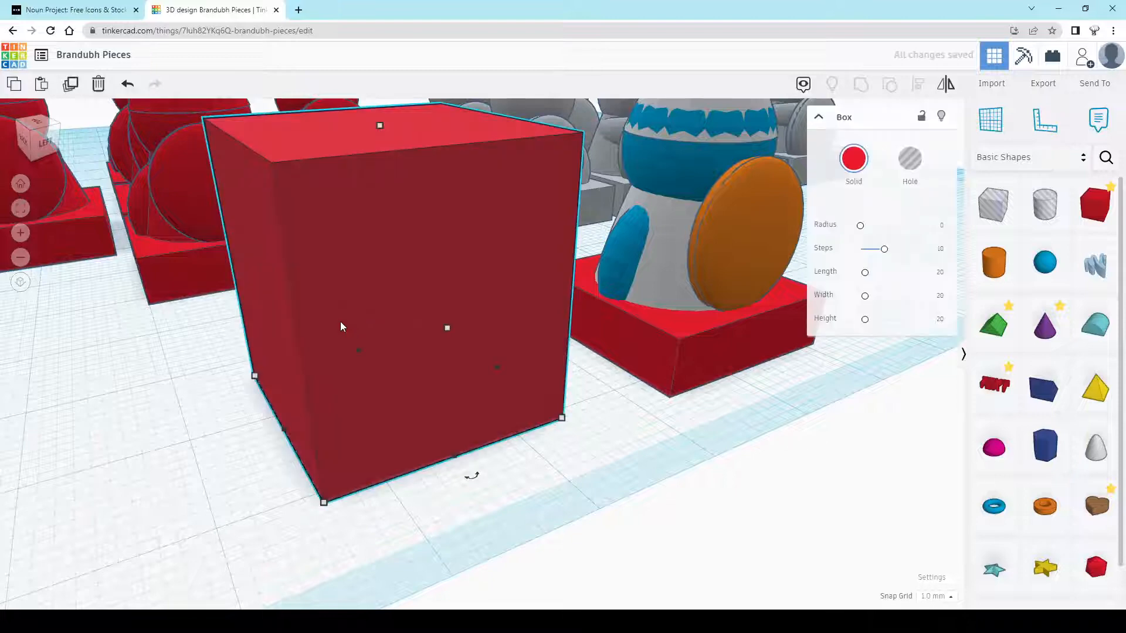
mouse_move(325, 504)
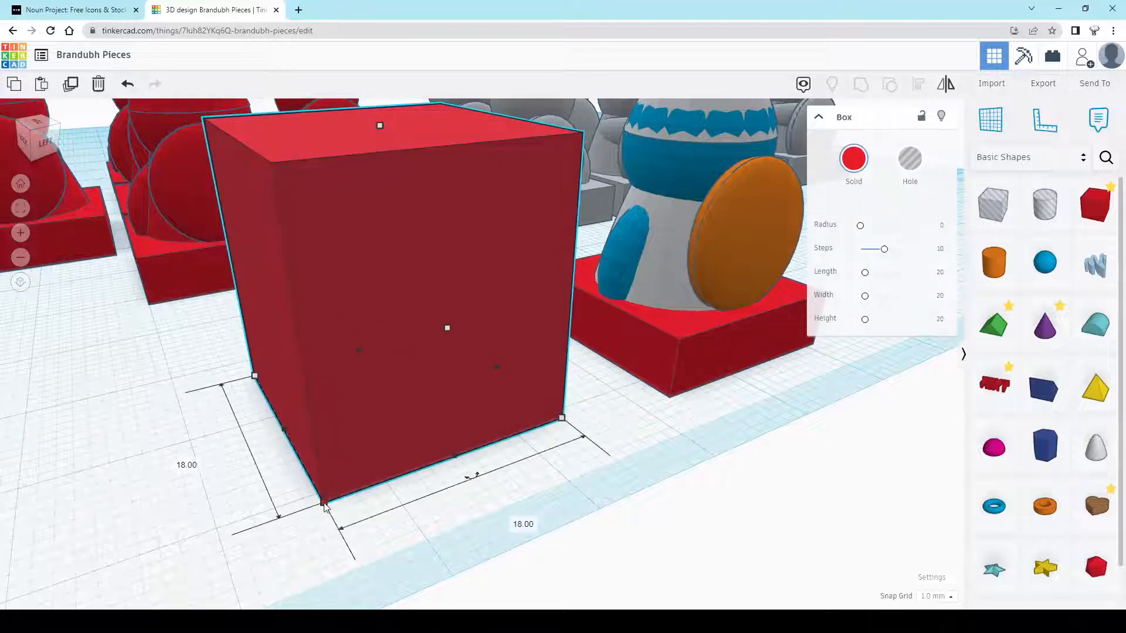
drag(380, 126, 389, 332)
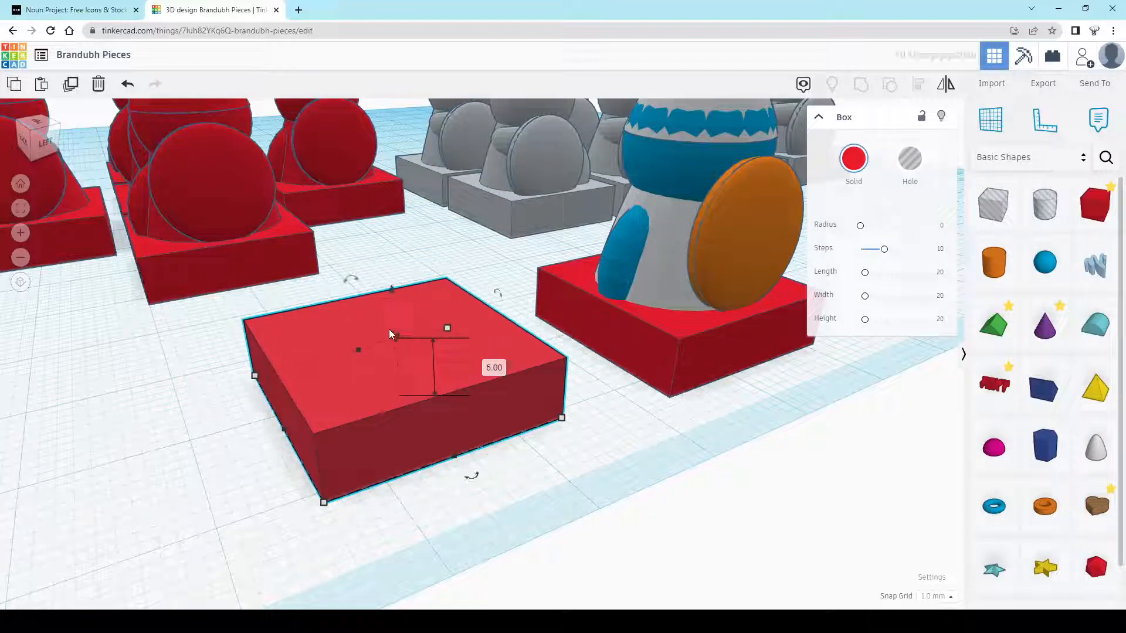
click(499, 365)
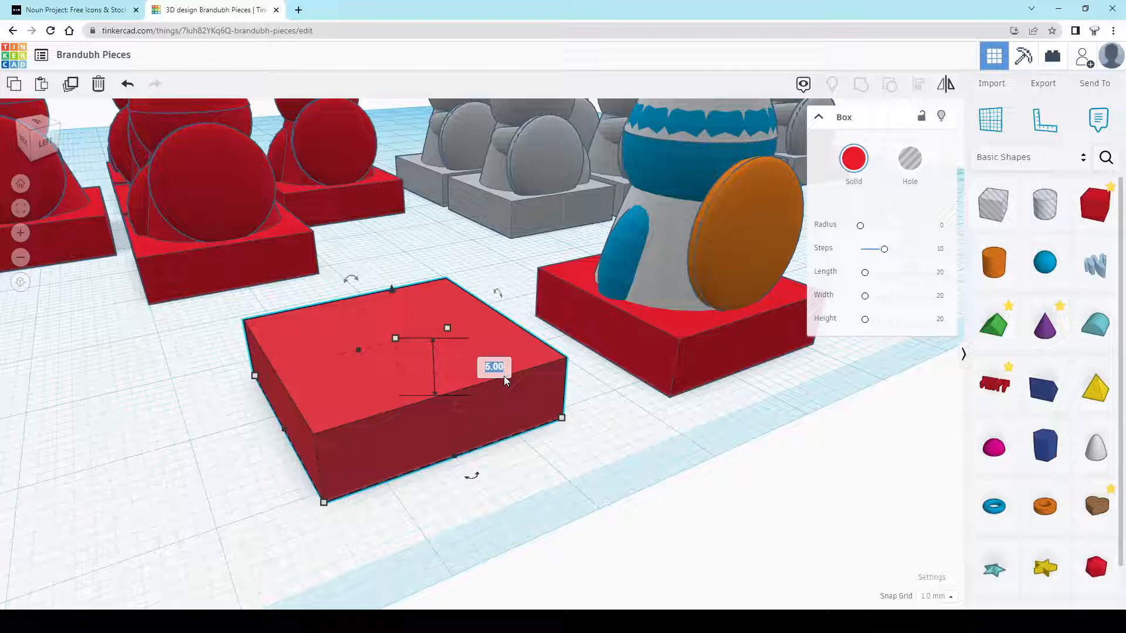
key(Return)
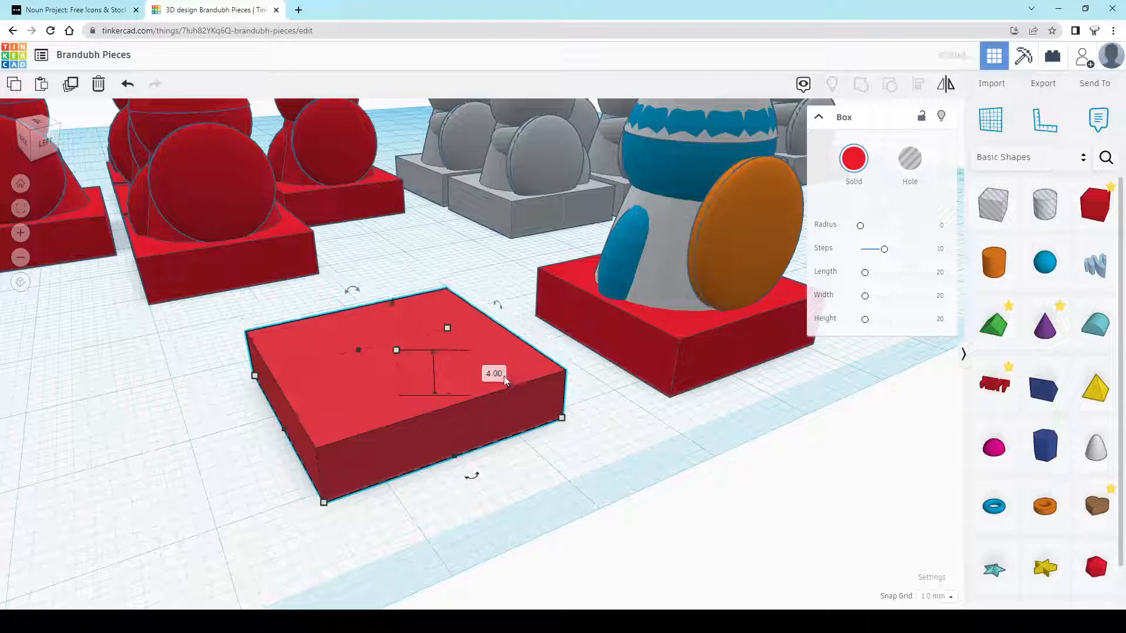
Place a new workplane on the top face of the flat base box
click(624, 332)
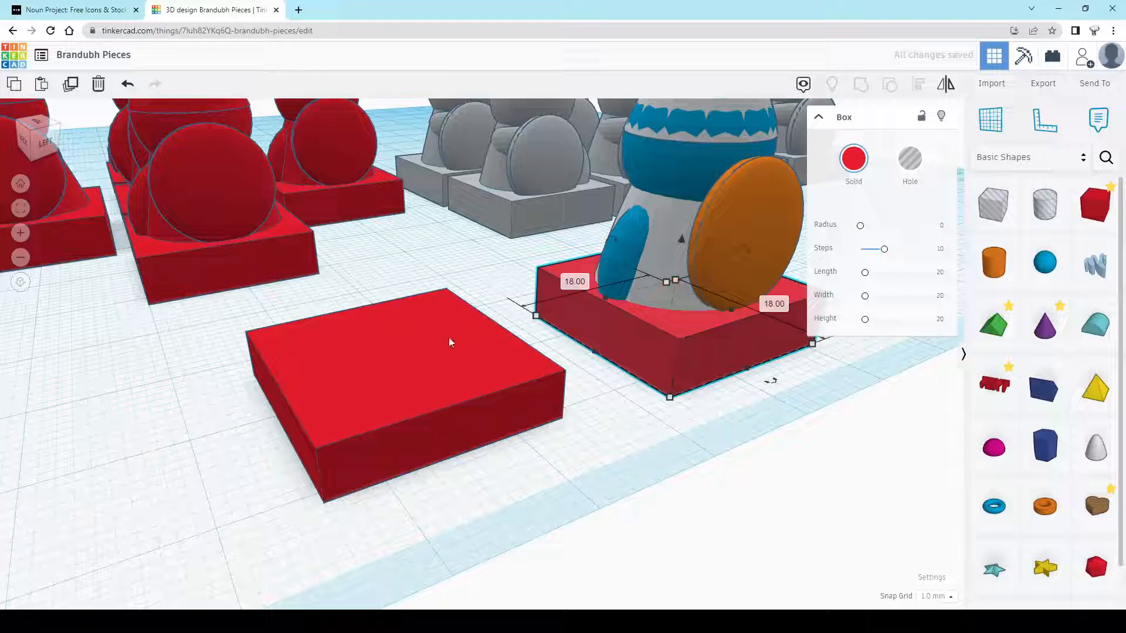
middle_drag(459, 354, 525, 324)
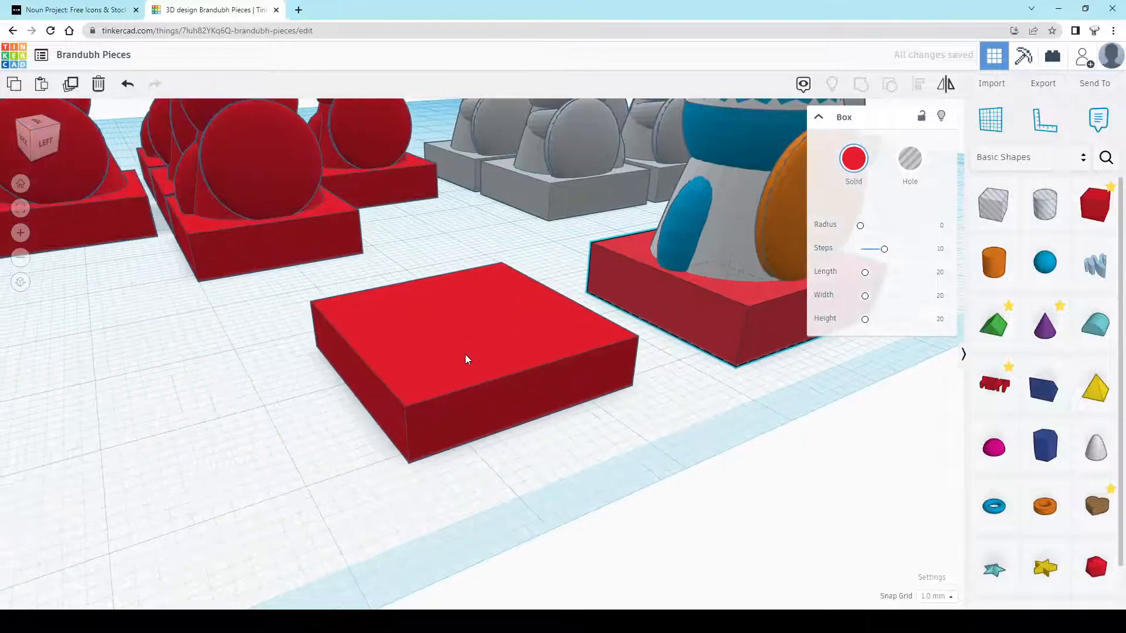
click(469, 324)
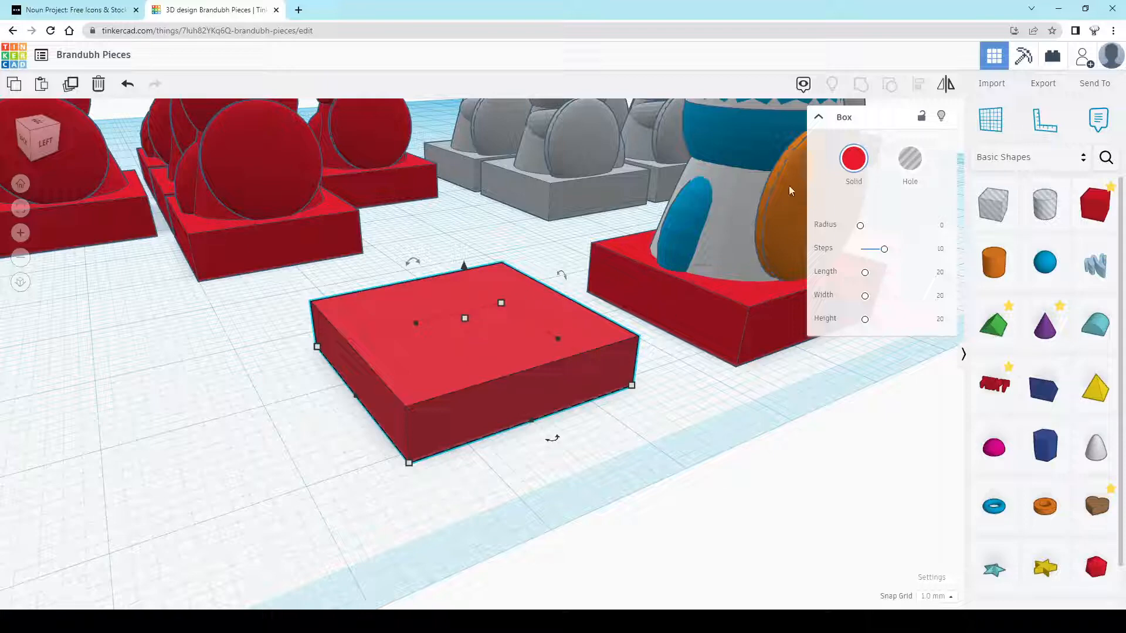
click(998, 125)
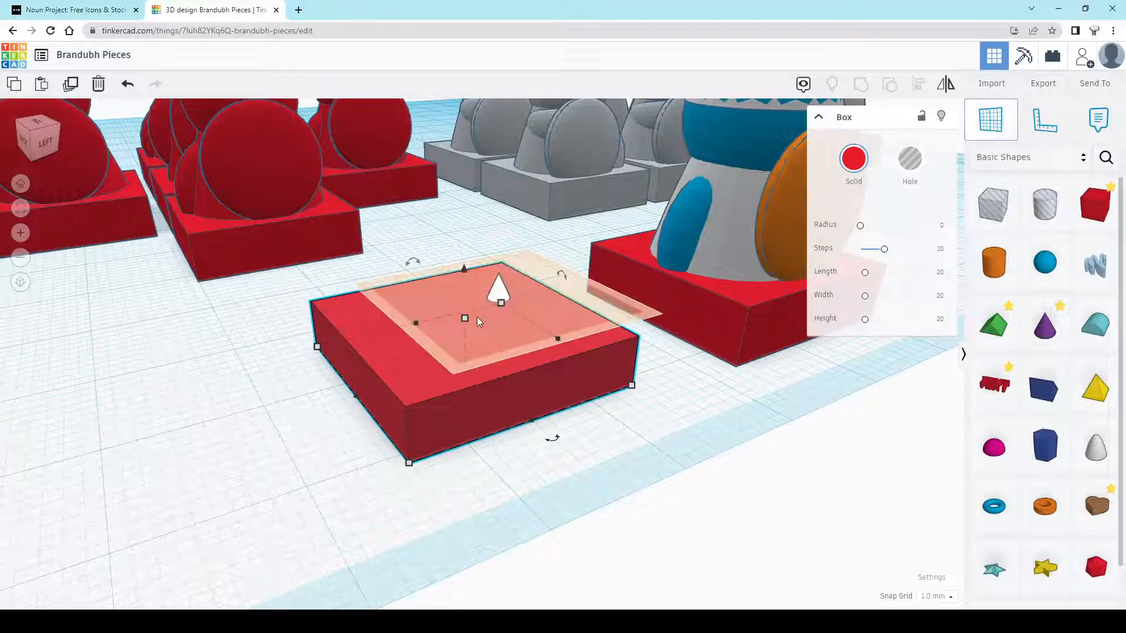
click(460, 326)
Add a Paraboloid on top of the base and scale it down proportionally so it fits within the base's edges
mouse_move(552, 395)
right_down()
mouse_move(555, 344)
mouse_move(567, 405)
right_up()
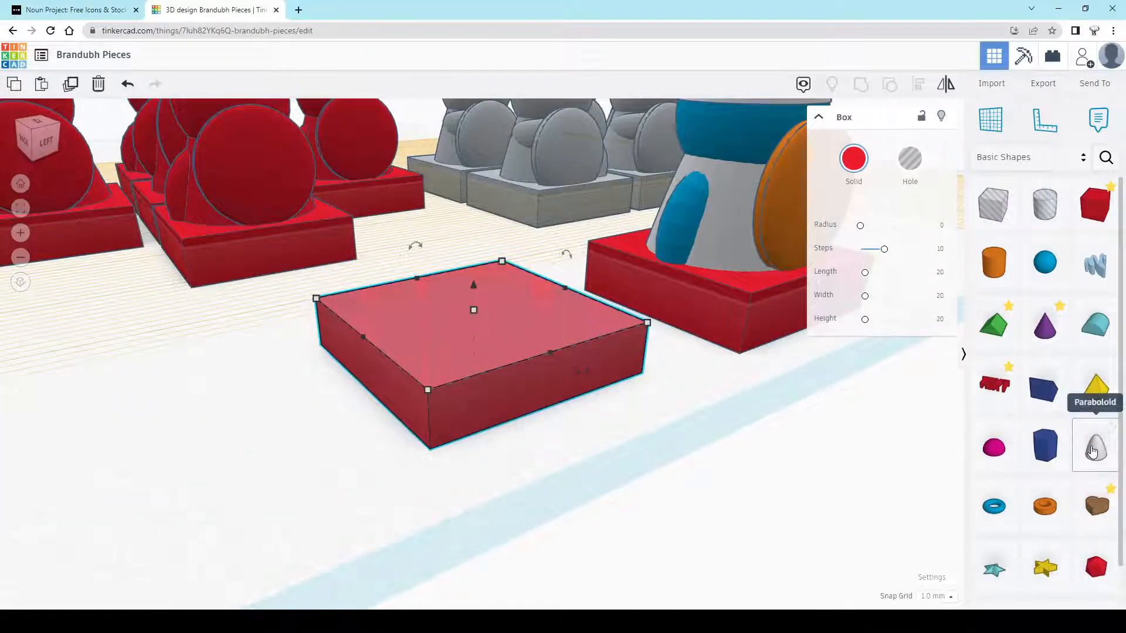
drag(1094, 451, 469, 311)
right_drag(607, 357, 543, 371)
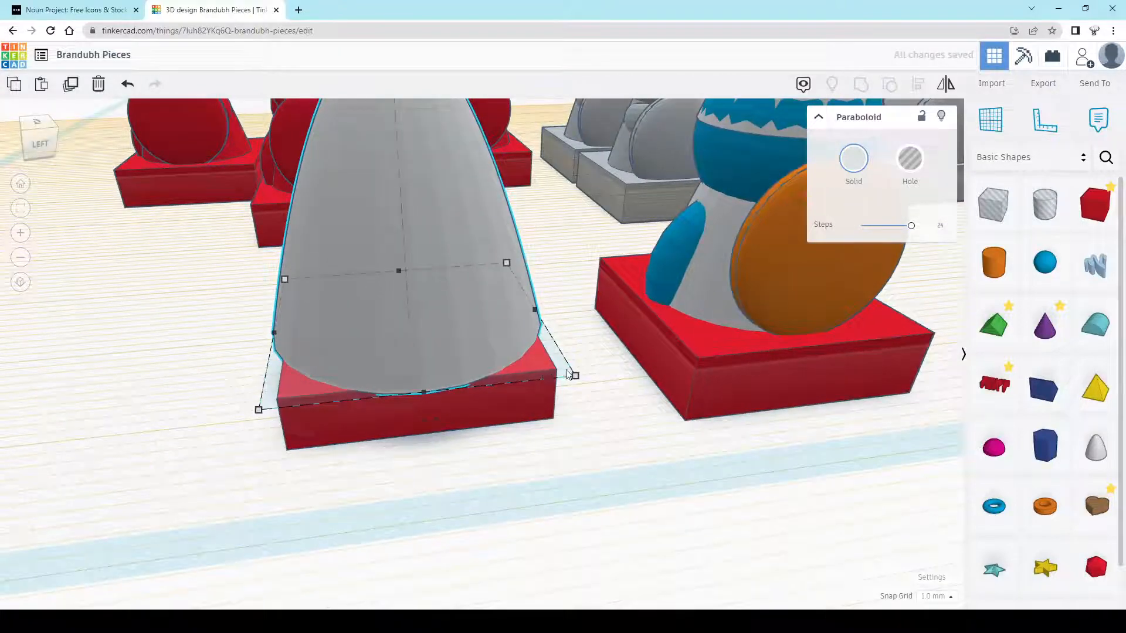
alt+shift+drag(576, 376, 522, 369)
right_drag(486, 399, 617, 393)
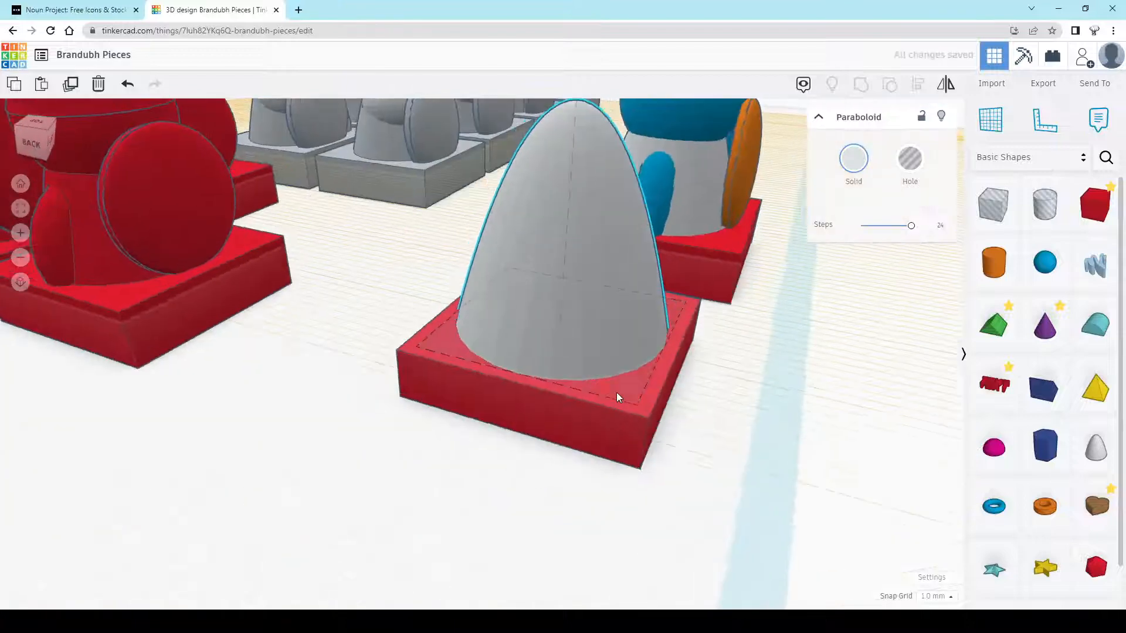
right_drag(785, 367, 780, 387)
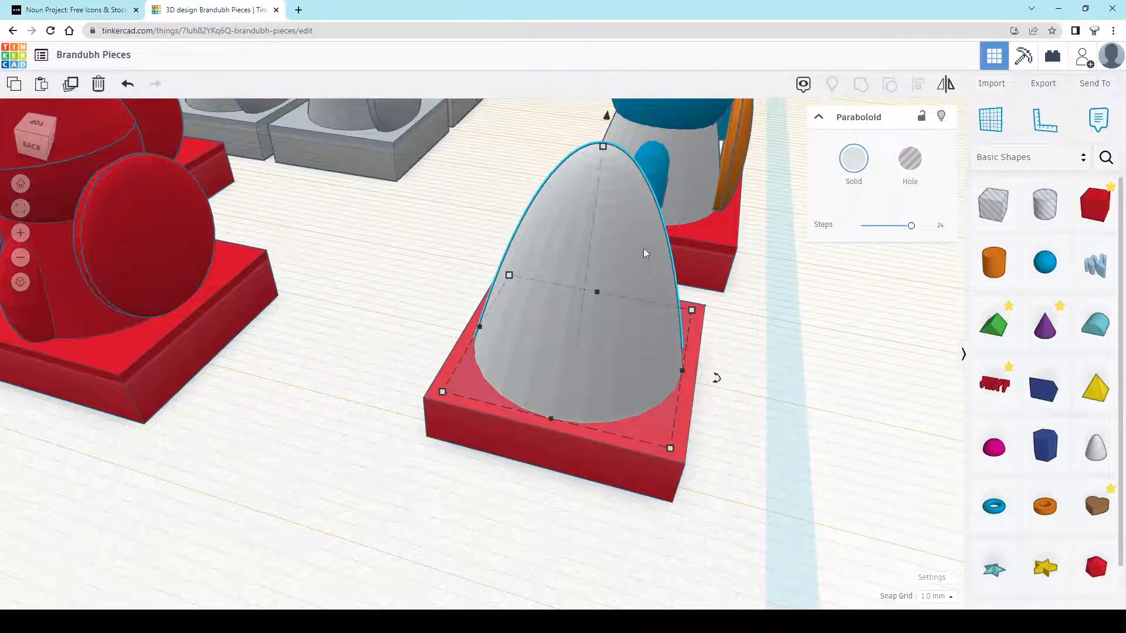
Shrink the paraboloid slightly in both horizontal directions to leave more margin around it on the base
right_drag(643, 248, 681, 258)
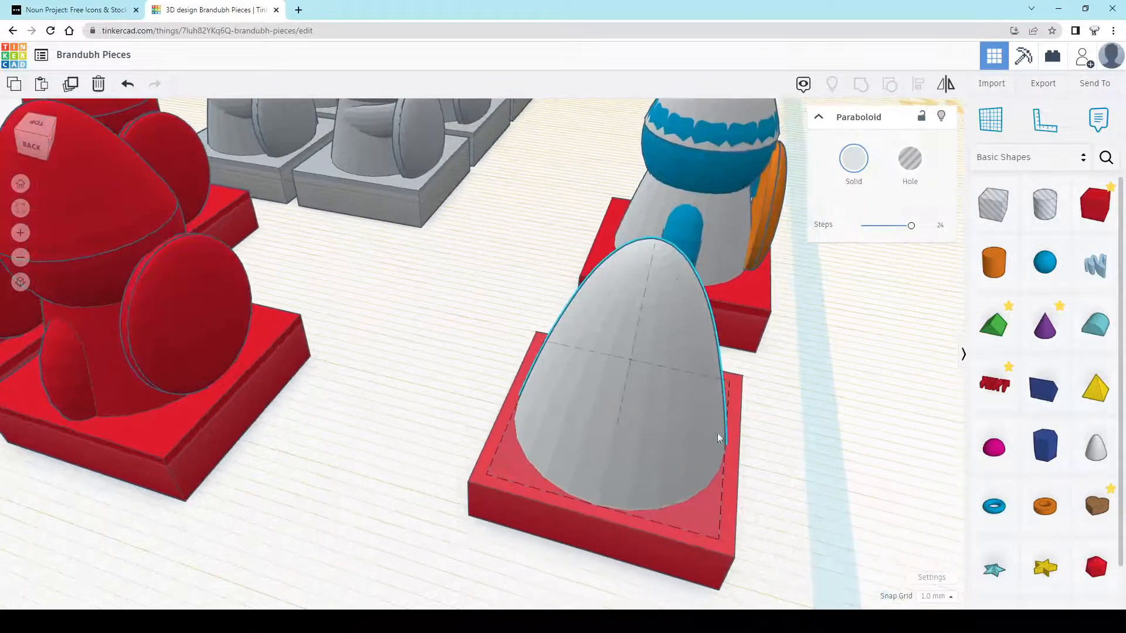
drag(724, 453, 709, 448)
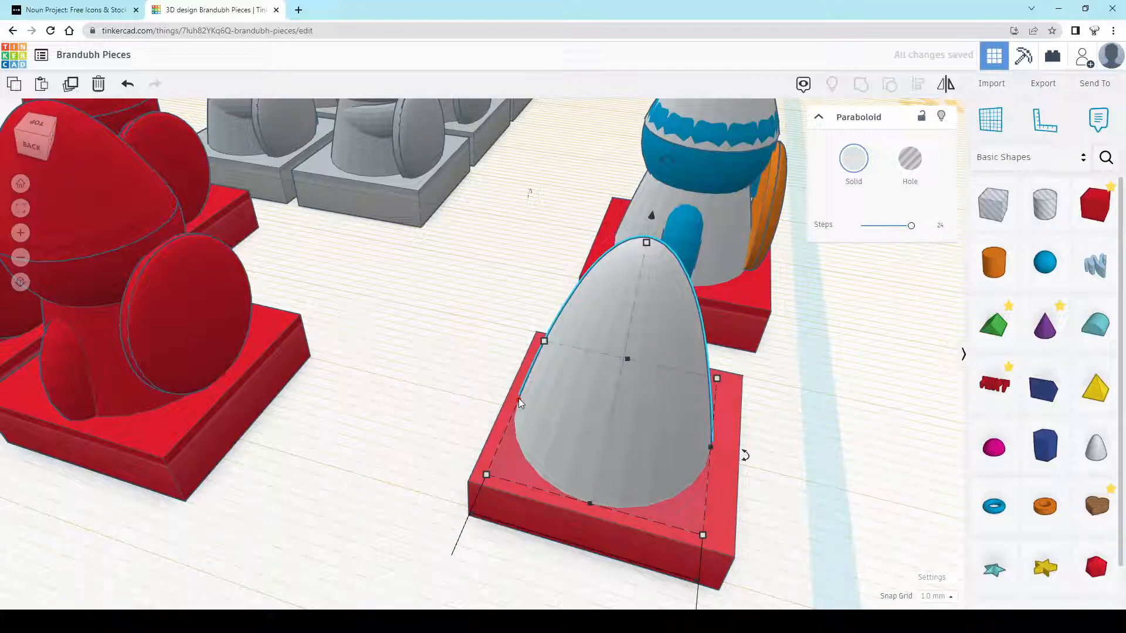
right_drag(756, 428, 541, 423)
scroll(562, 414, up, 2)
drag(389, 434, 373, 414)
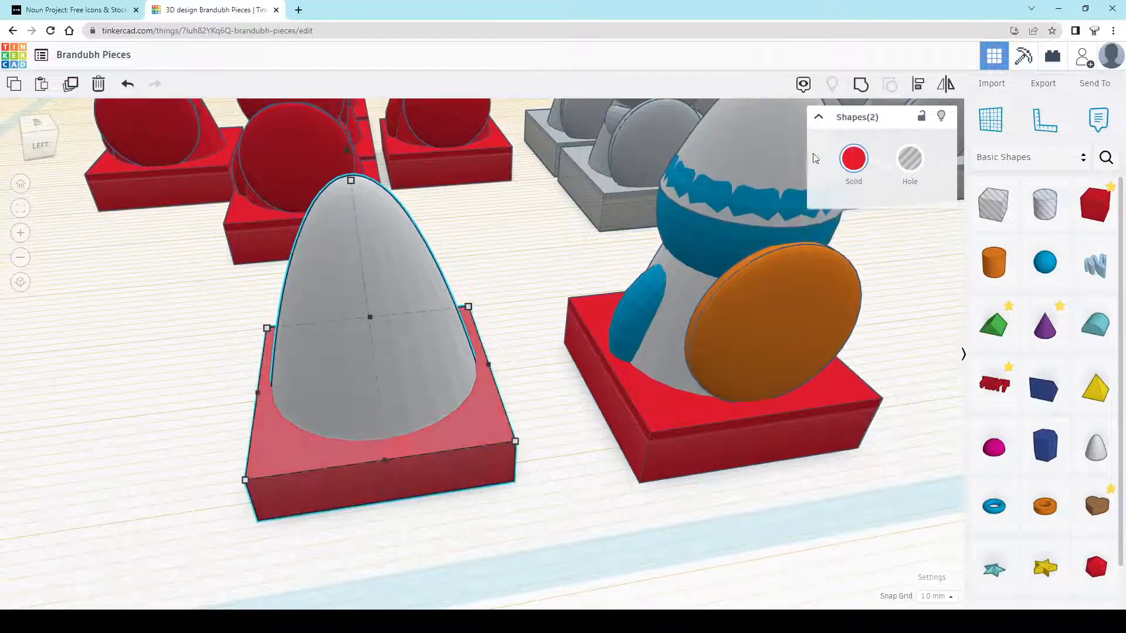
Align the paraboloid to the centre of the square base
click(918, 84)
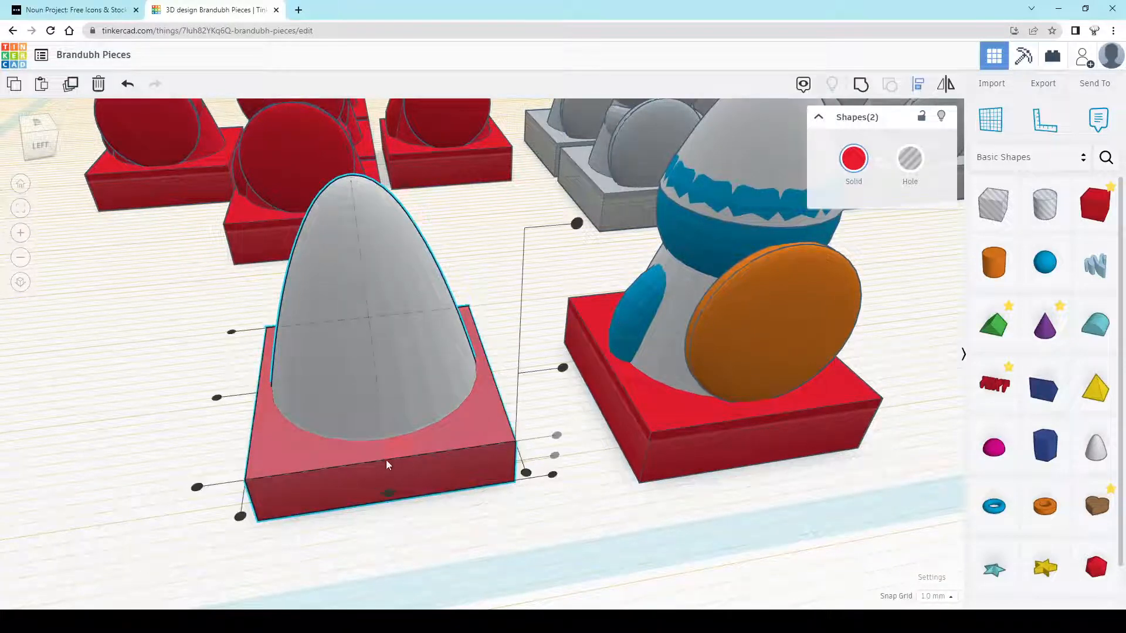
click(390, 496)
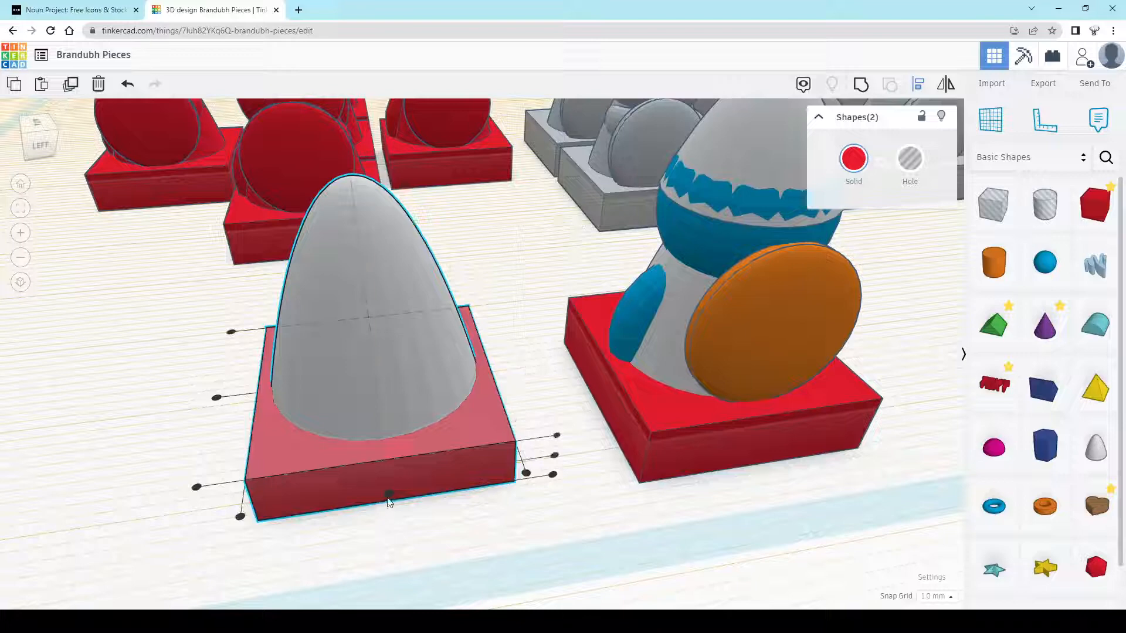
click(477, 530)
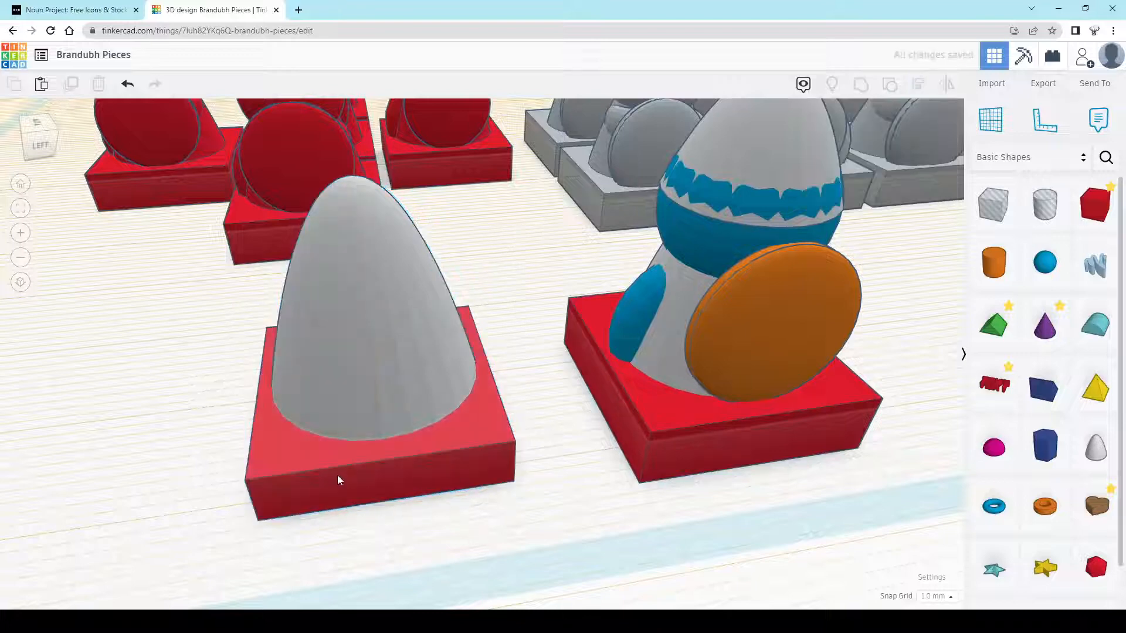
Place a workplane on the top face of the base, add a Sphere there and scale it down proportionally to 10 mm
right_drag(400, 440, 496, 353)
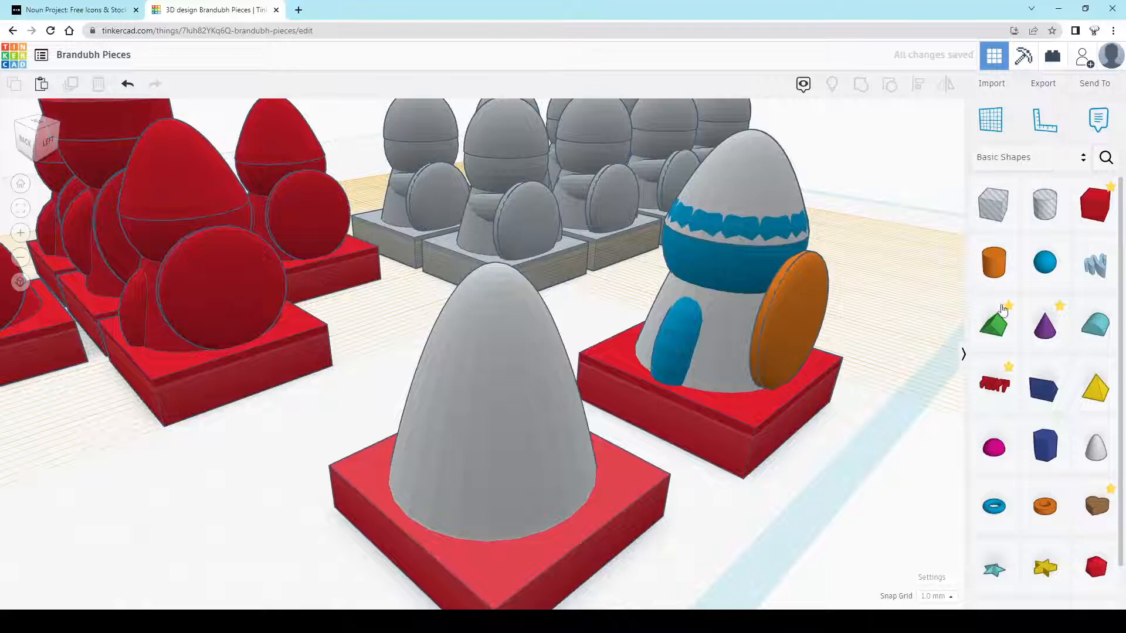
click(997, 131)
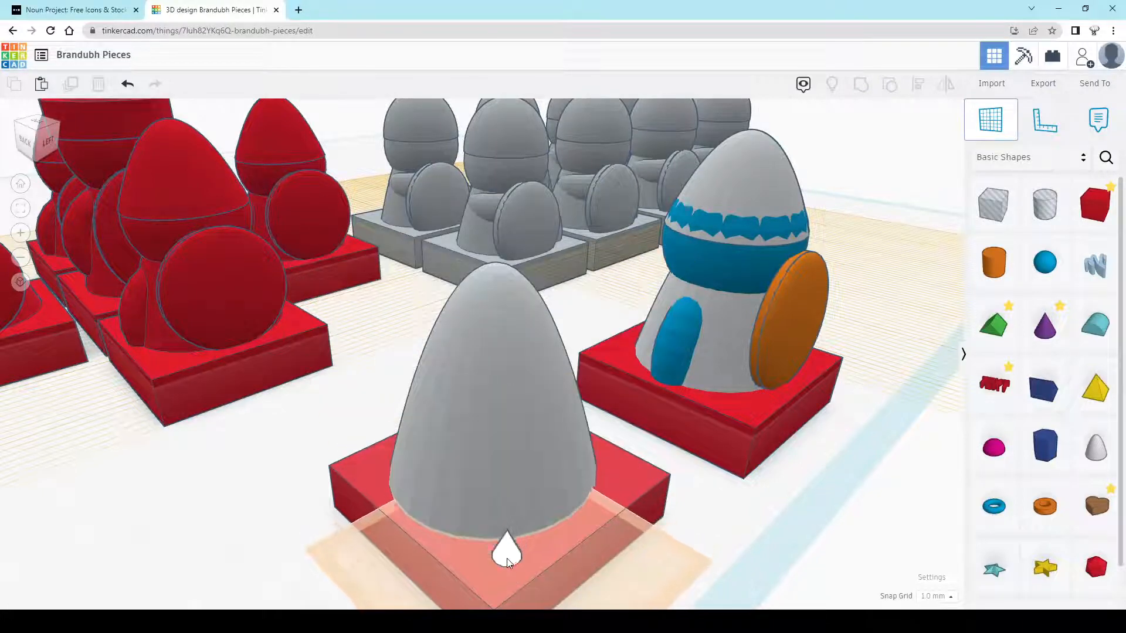
click(509, 561)
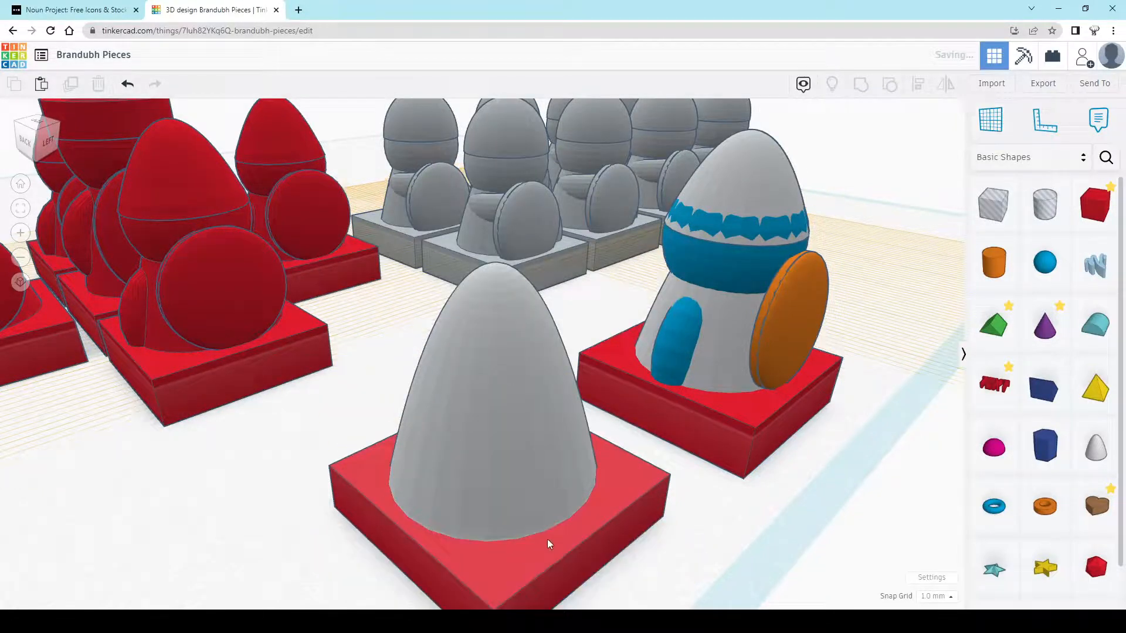
click(1048, 270)
click(508, 532)
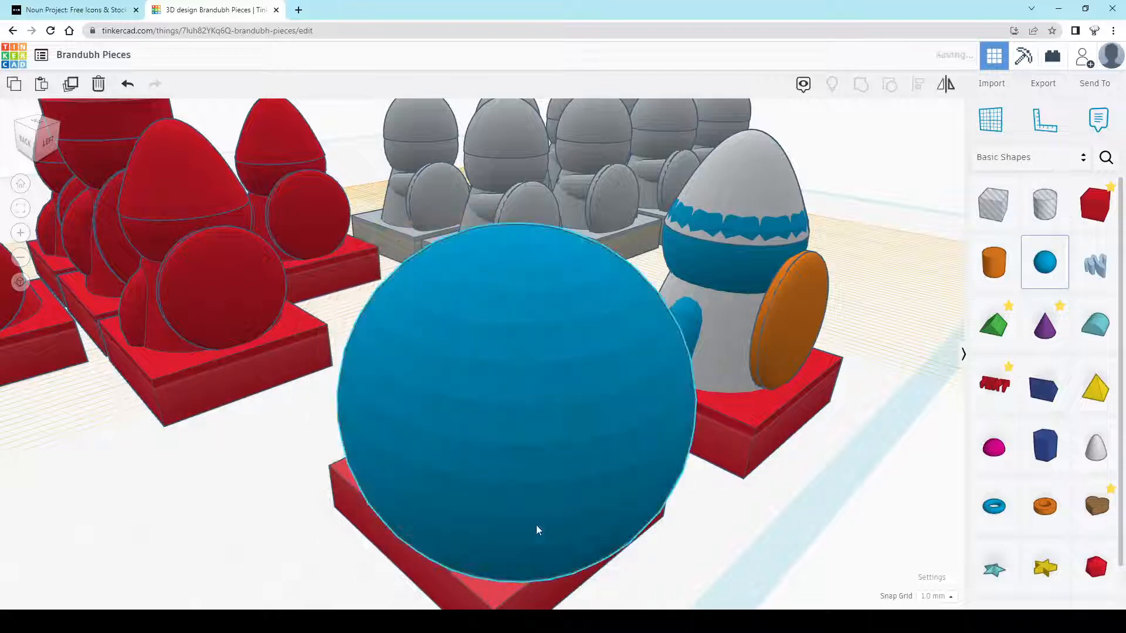
mouse_move(732, 541)
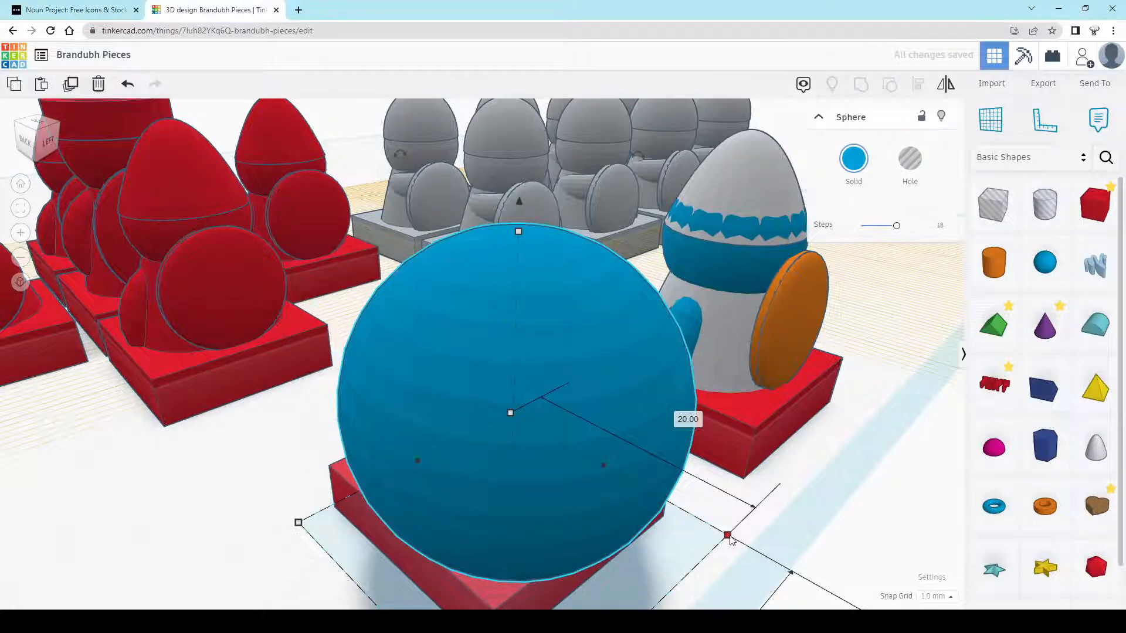
drag(728, 540, 604, 522)
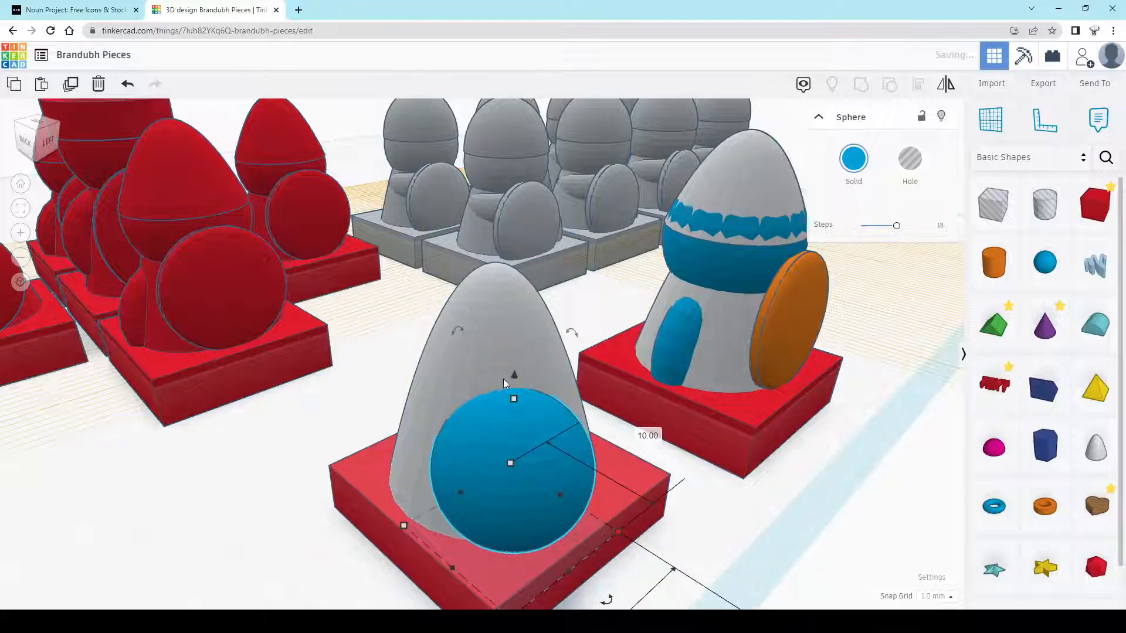
Raise the sphere to the top of the paraboloid as a head and centre it on the paraboloid in both horizontal directions
drag(516, 378, 495, 207)
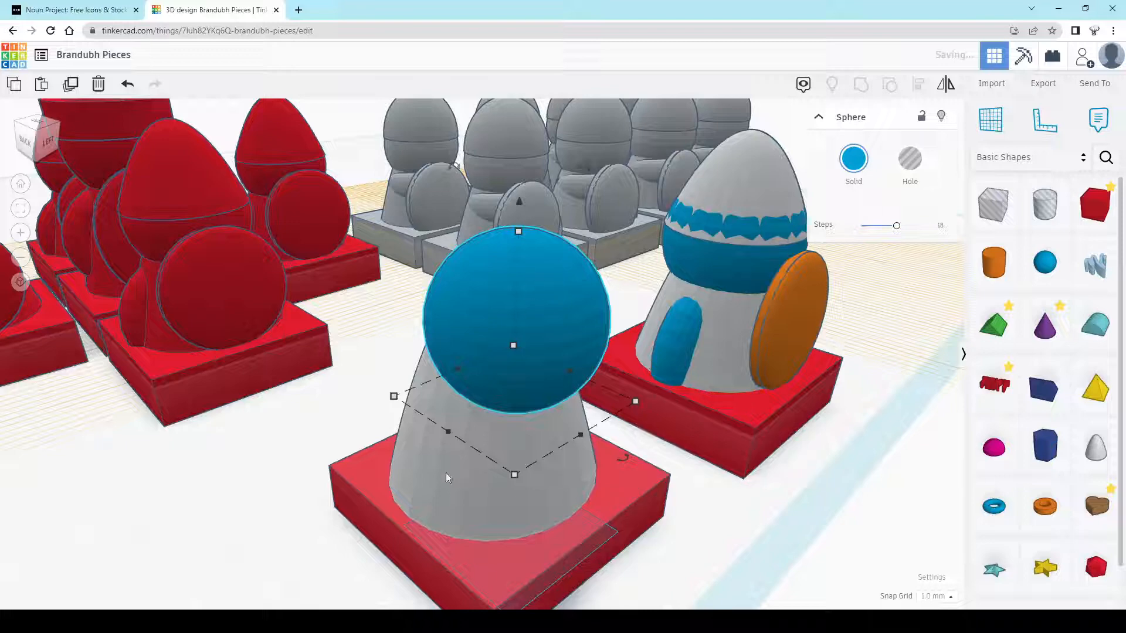
shift+click(453, 490)
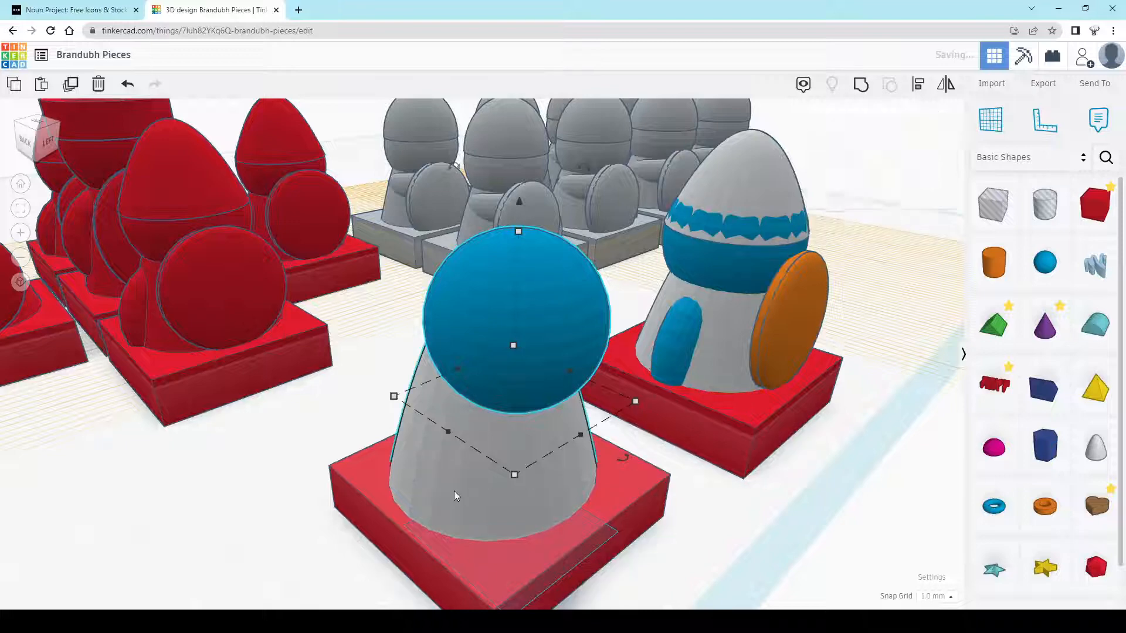
click(918, 85)
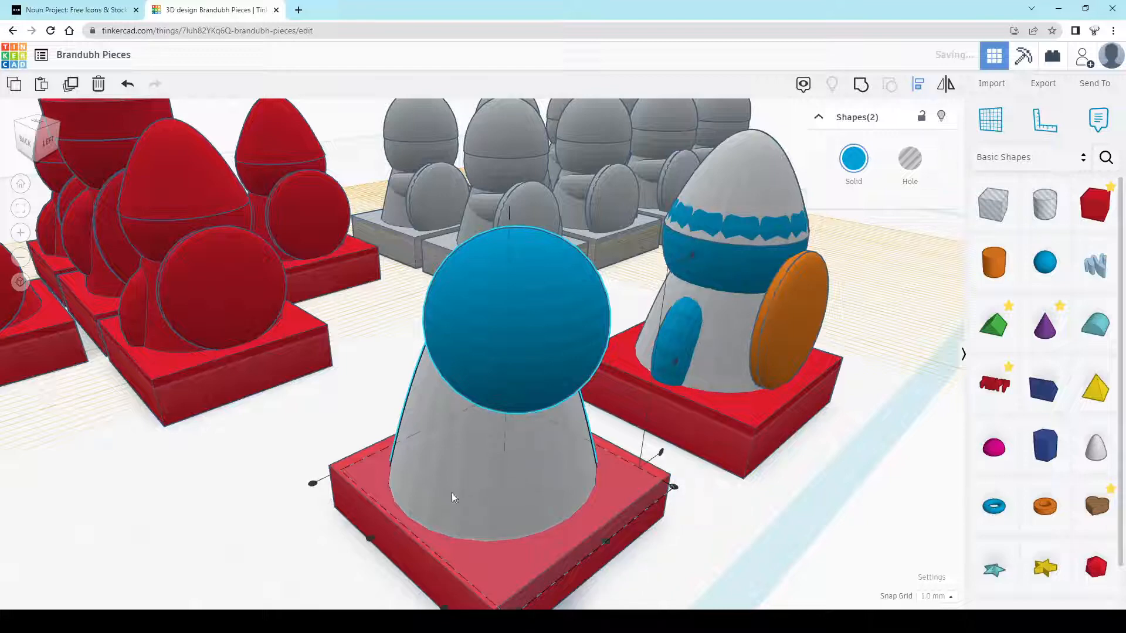
click(370, 542)
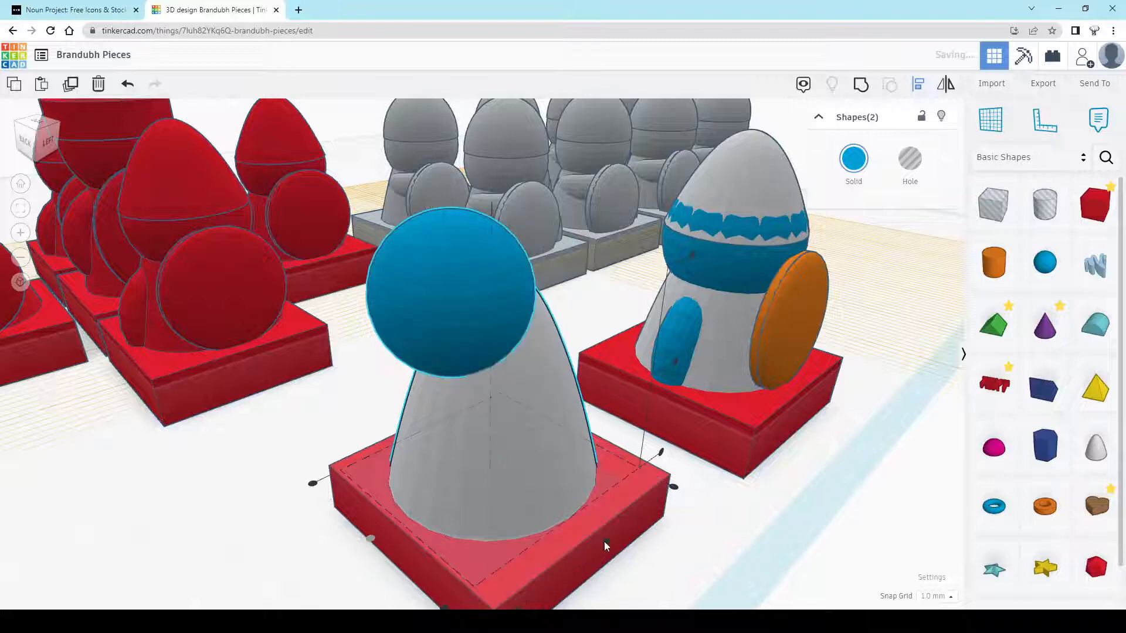
click(604, 541)
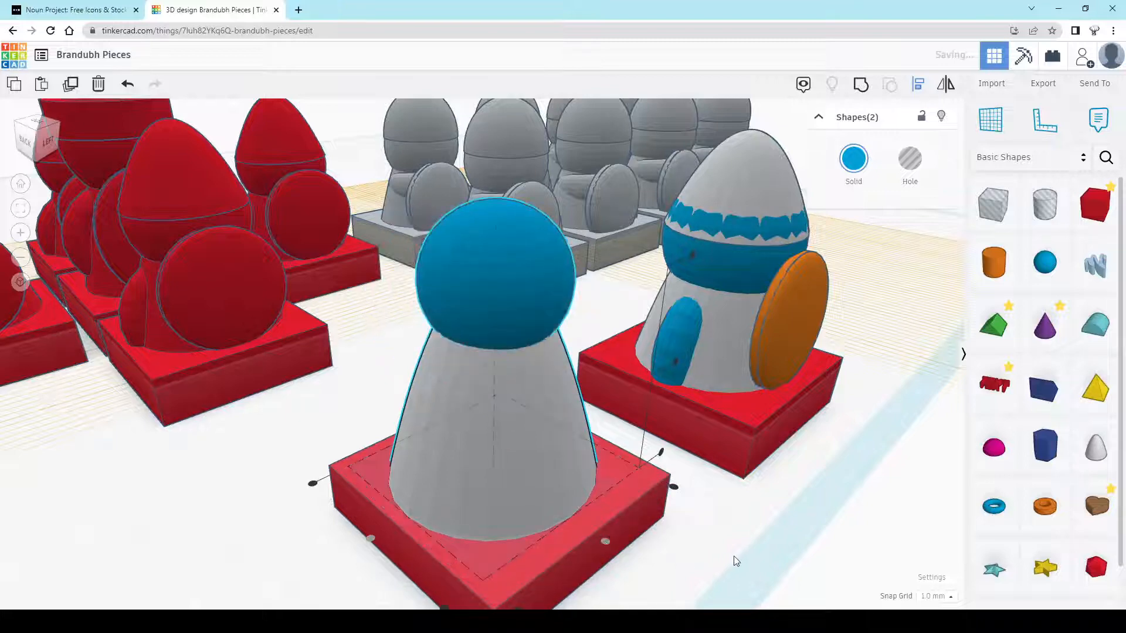
click(689, 541)
right_drag(688, 540, 520, 454)
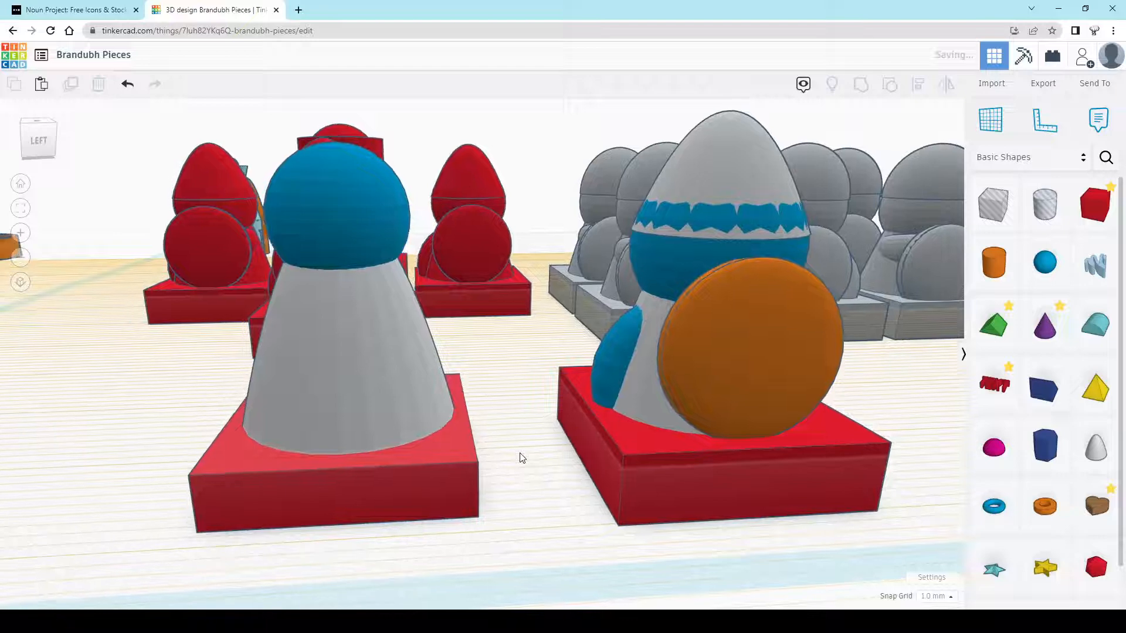
click(330, 230)
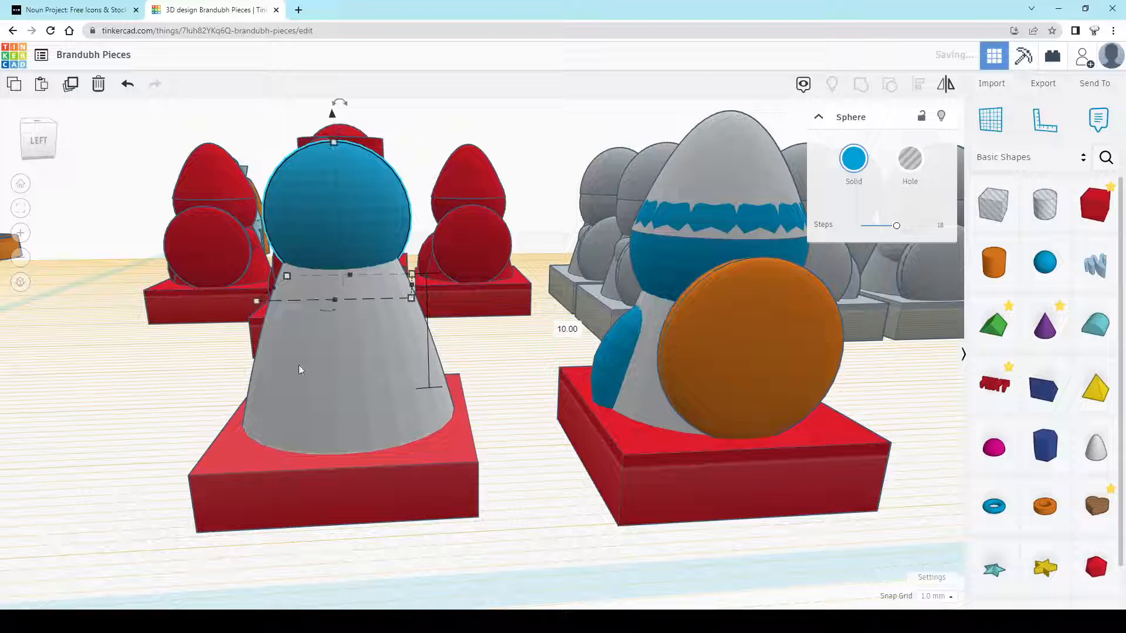
right_drag(230, 433, 322, 440)
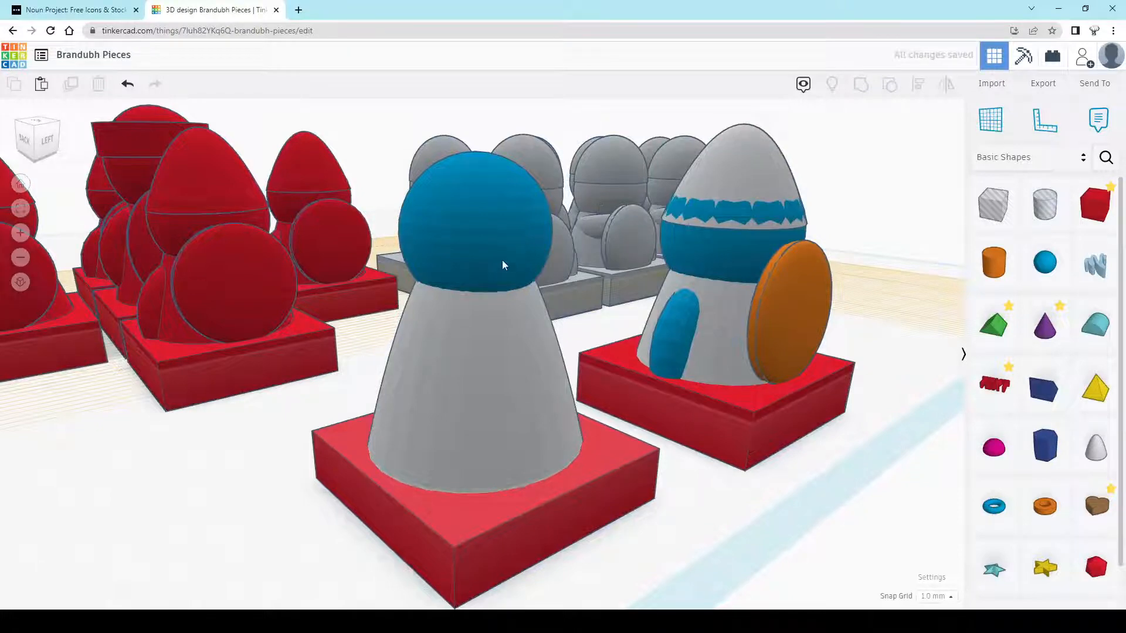
middle_drag(478, 248, 532, 259)
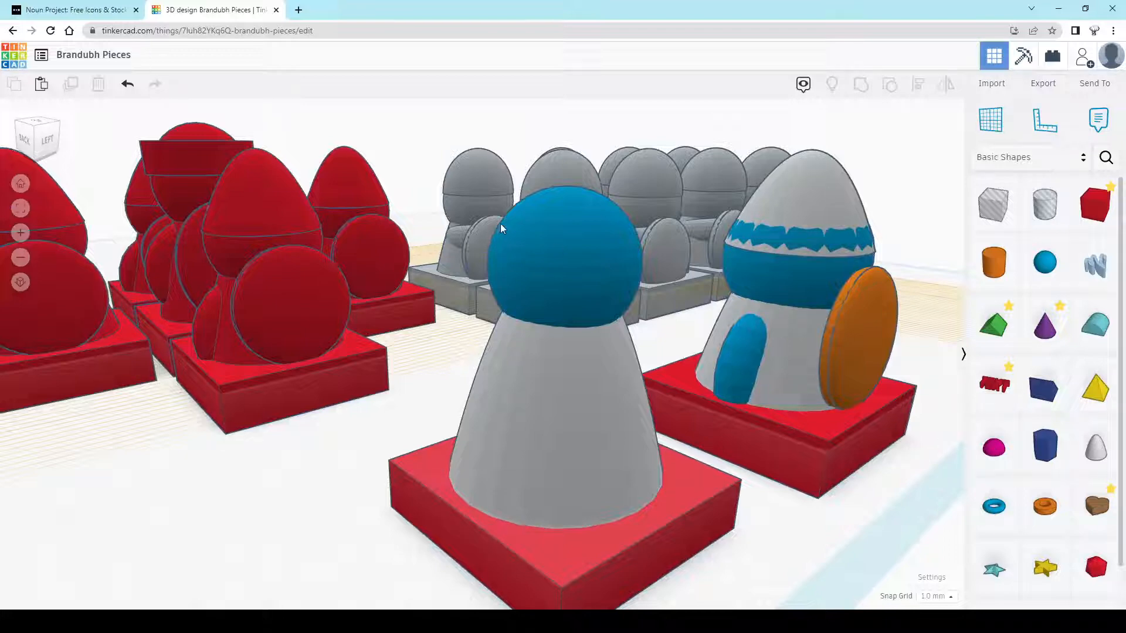
right_drag(564, 260, 704, 399)
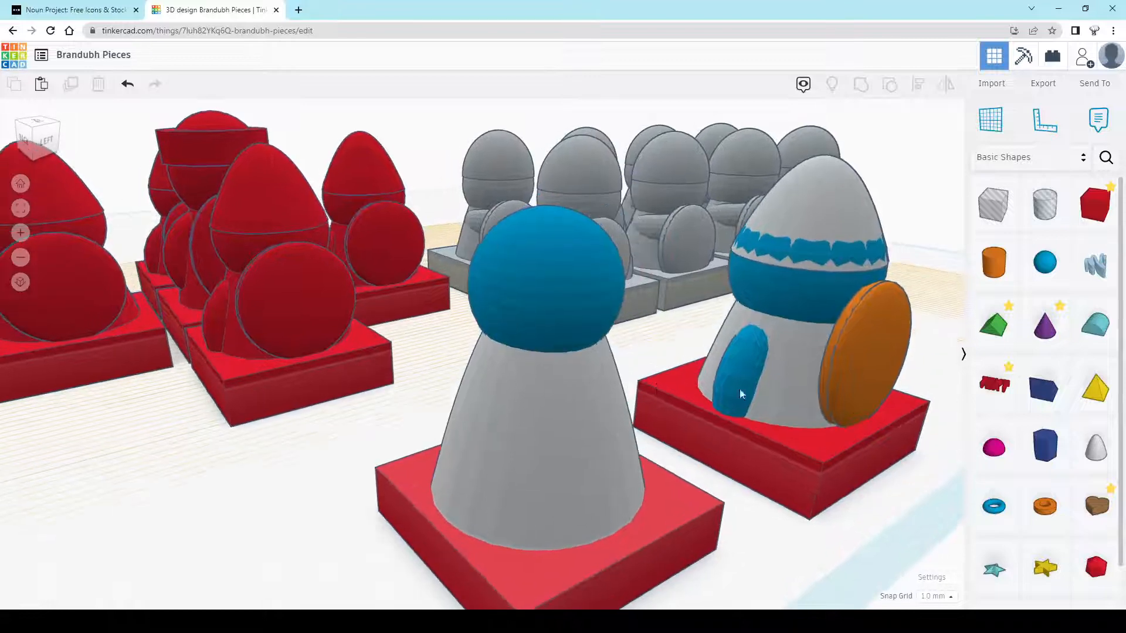
Add a Half Sphere on top of the base and shift it outward from the paraboloid toward the base's edge
click(996, 133)
click(991, 127)
drag(989, 449, 544, 491)
click(548, 284)
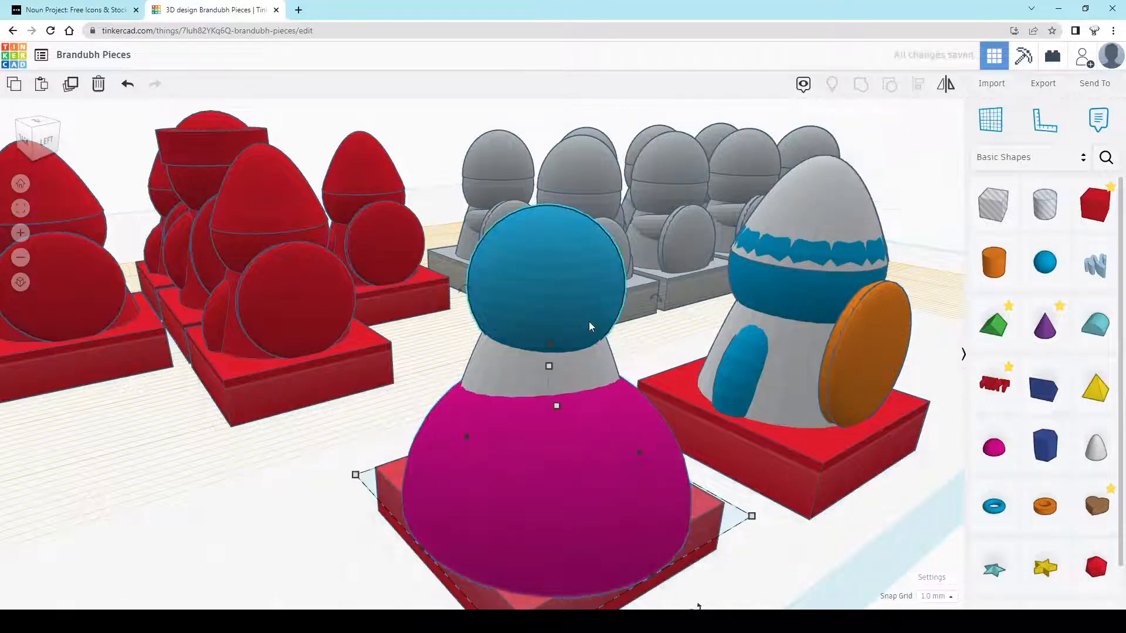
click(532, 404)
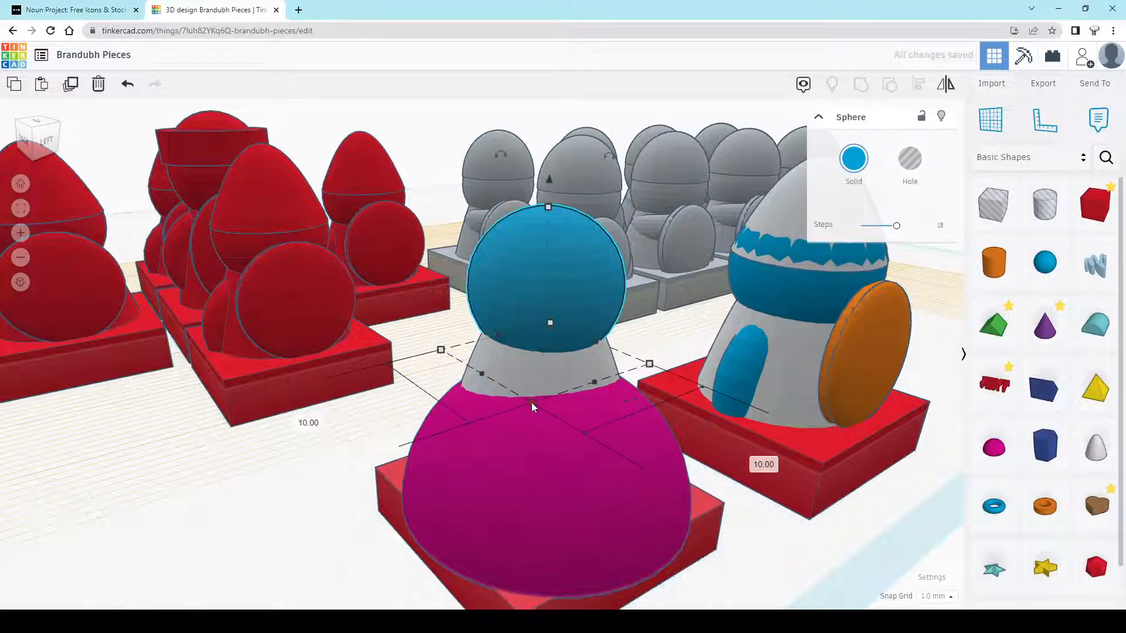
click(551, 546)
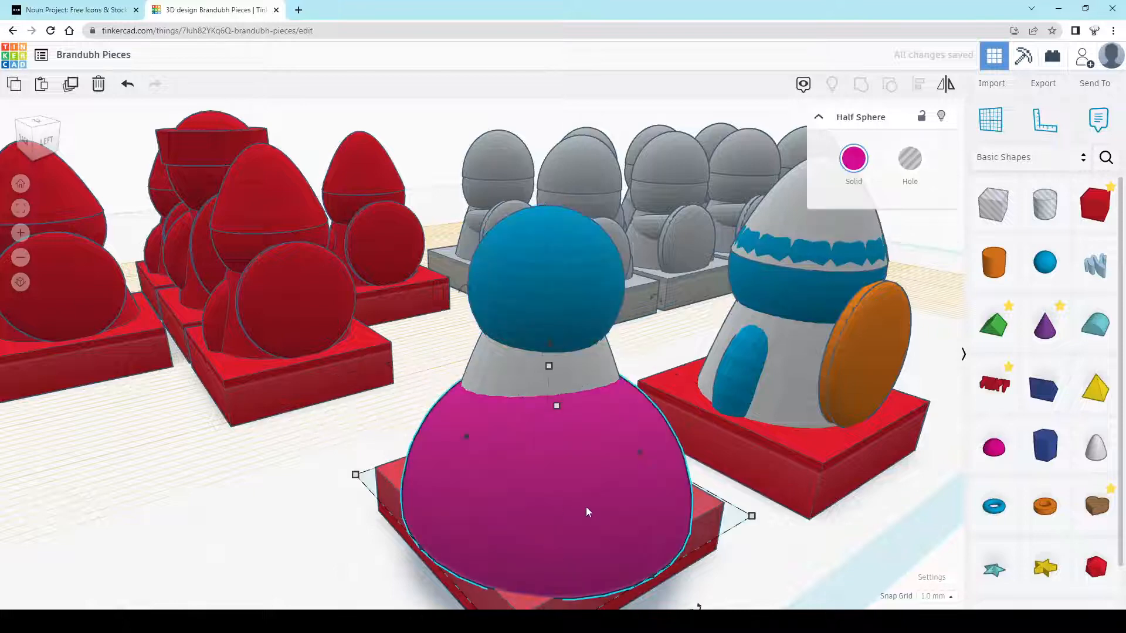
drag(586, 507, 628, 570)
Set the half sphere's length and width to 10 mm each
middle_drag(649, 516, 593, 480)
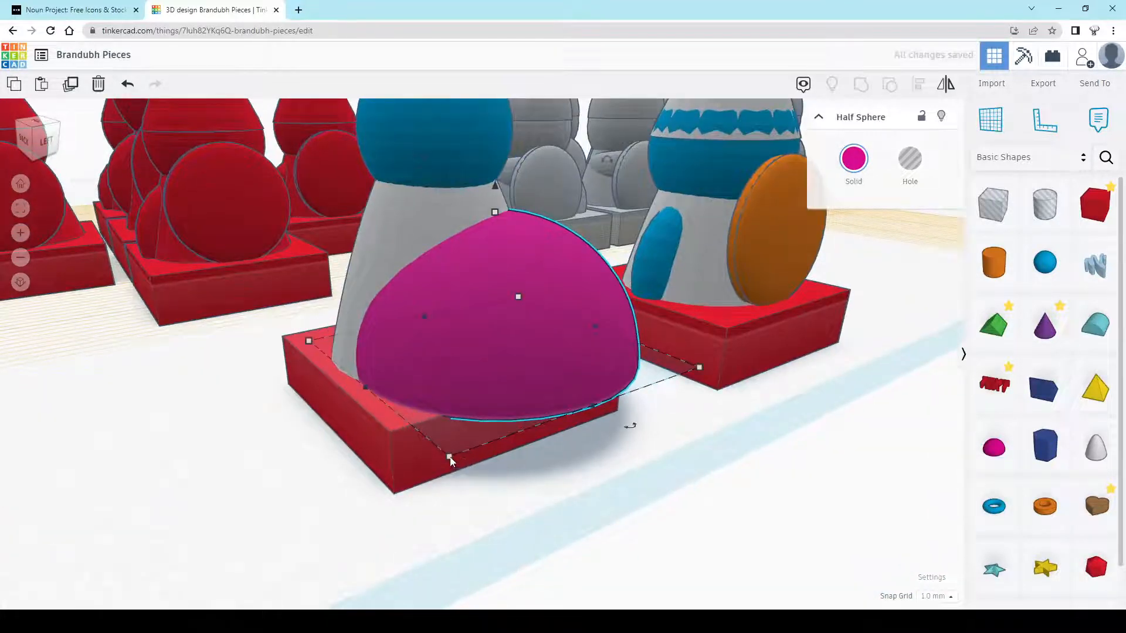
mouse_move(449, 456)
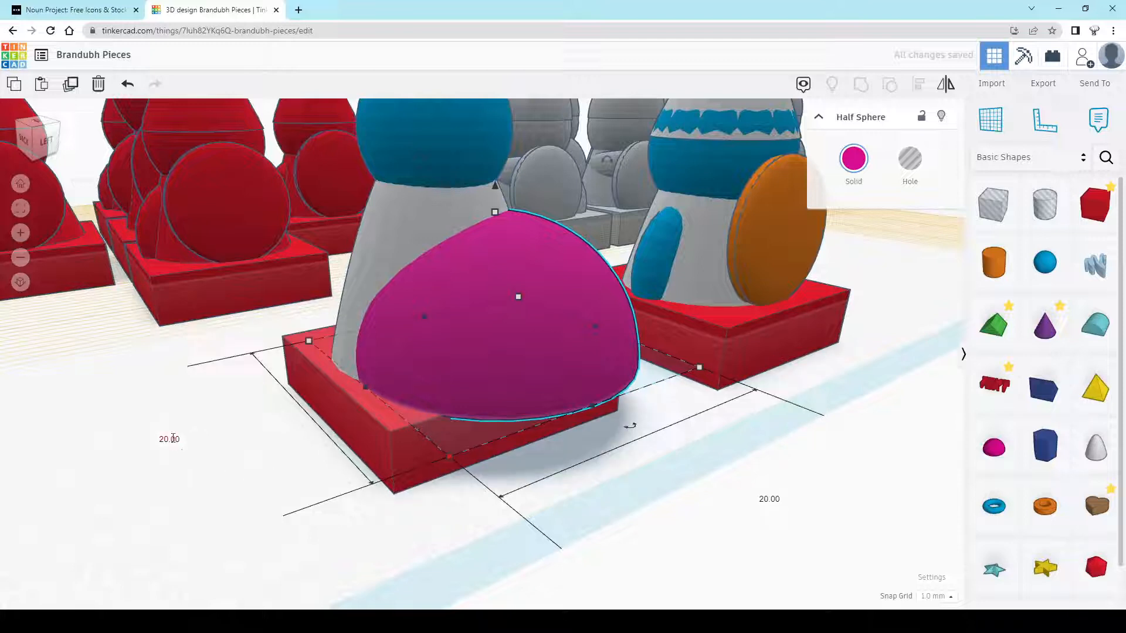
text(10)
key(Tab)
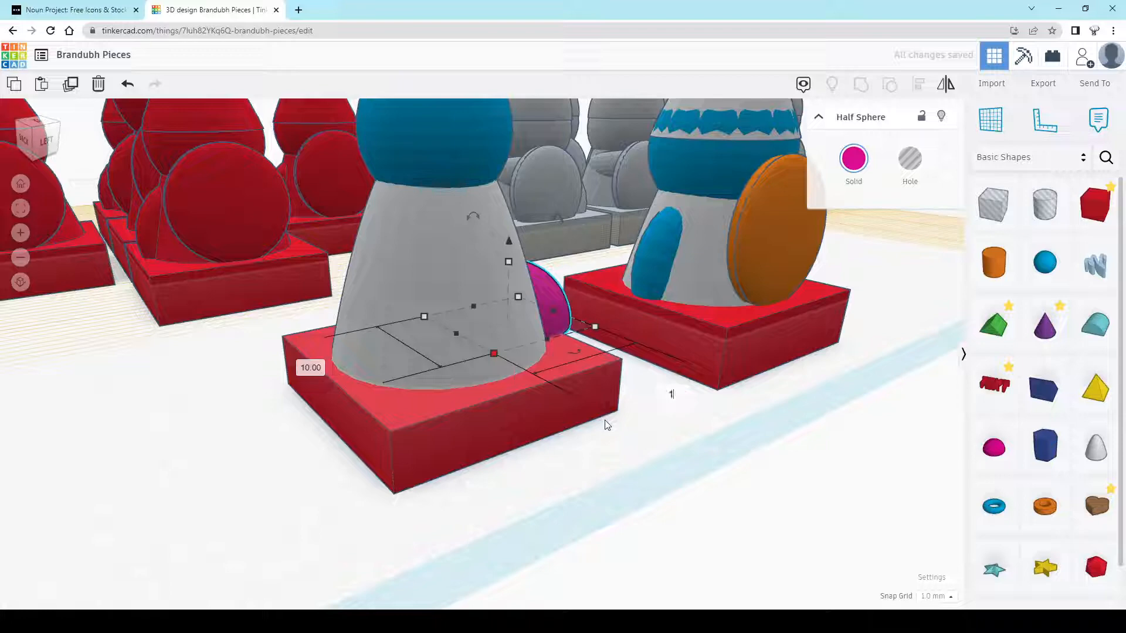
text(10)
key(Return)
Raise the half sphere to 16 mm above the workplane, level with the upper part of the head sphere
right_drag(674, 411, 620, 430)
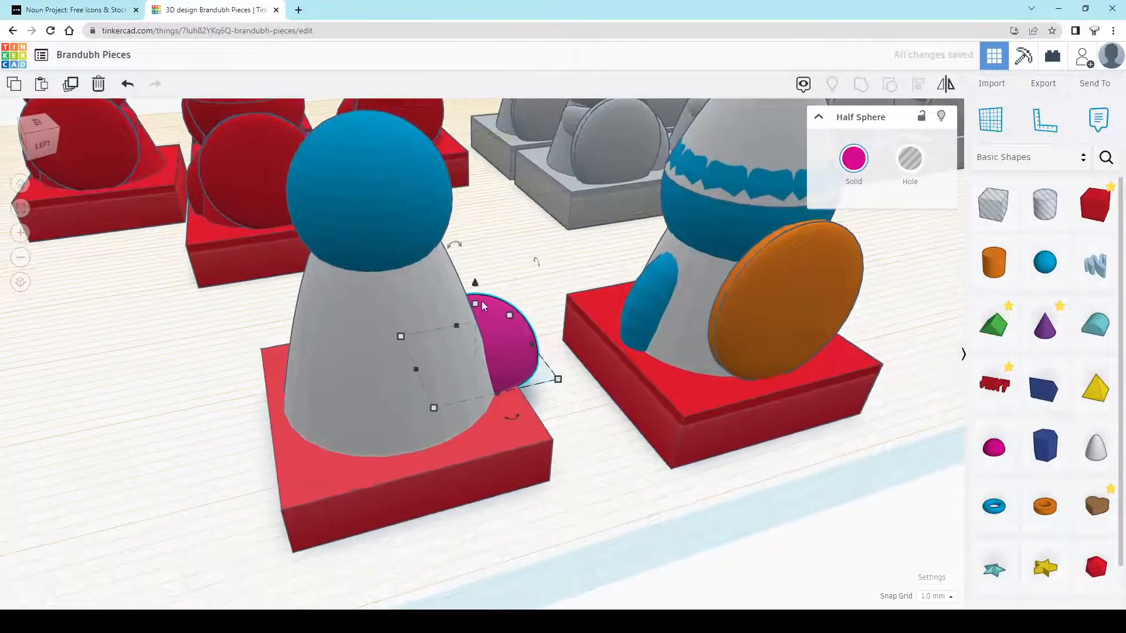
drag(475, 284, 445, 132)
right_drag(519, 434, 524, 291)
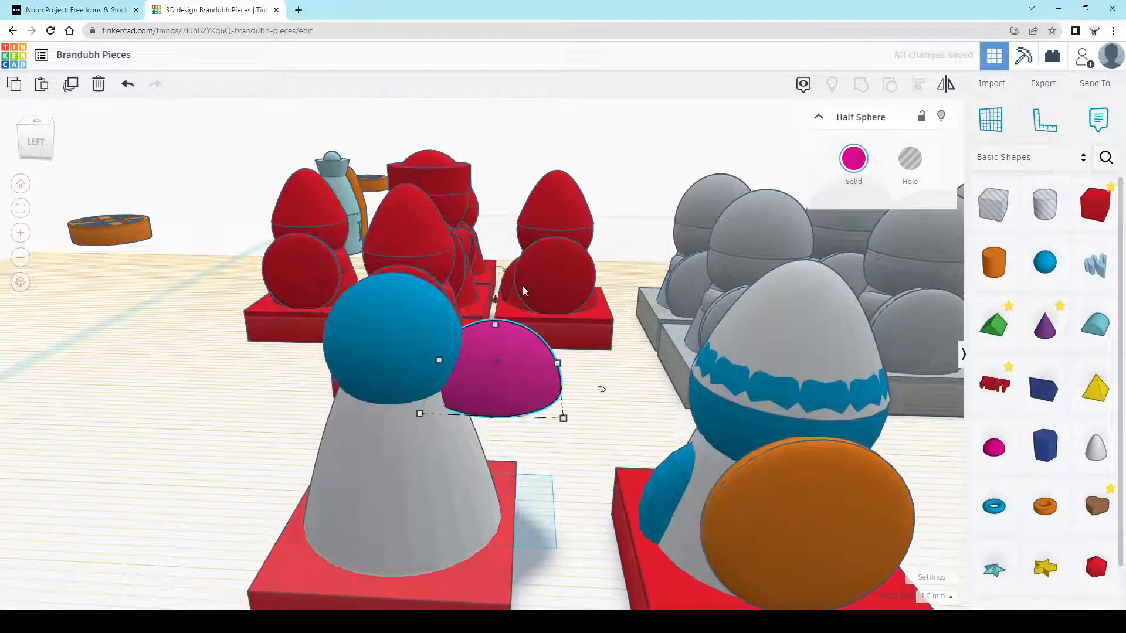
click(494, 299)
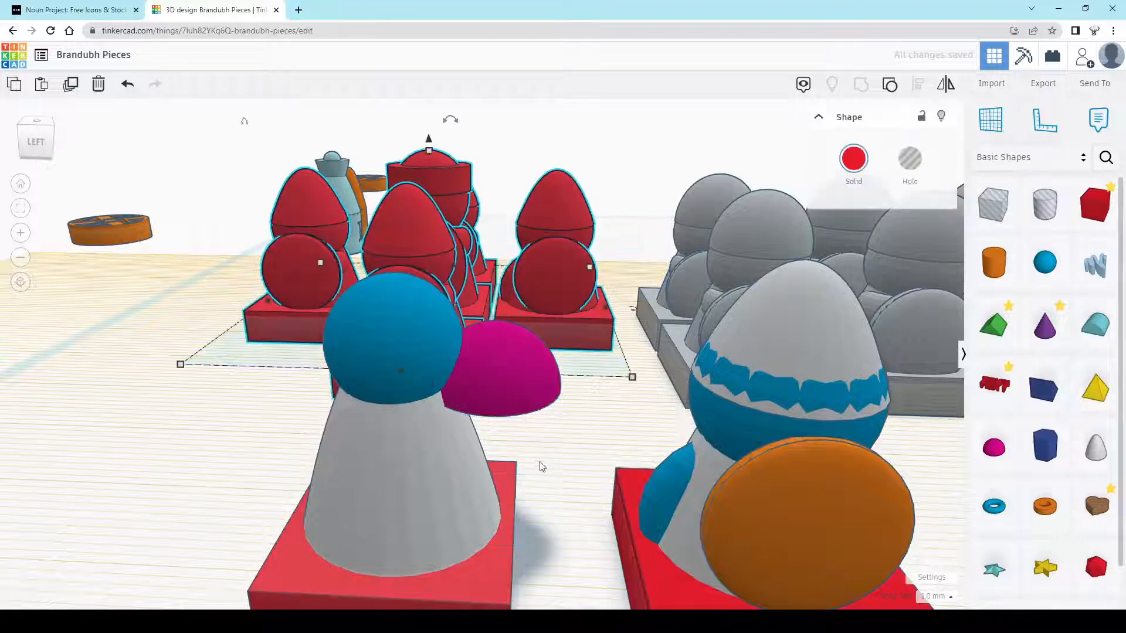
click(540, 462)
click(501, 353)
click(501, 353)
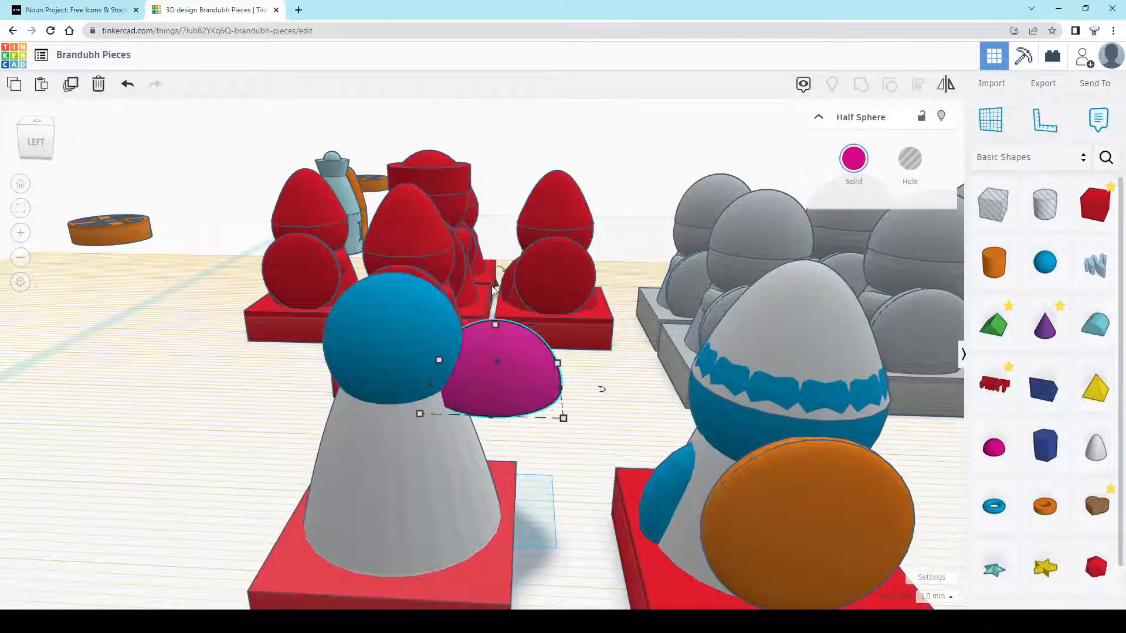
drag(495, 289, 490, 215)
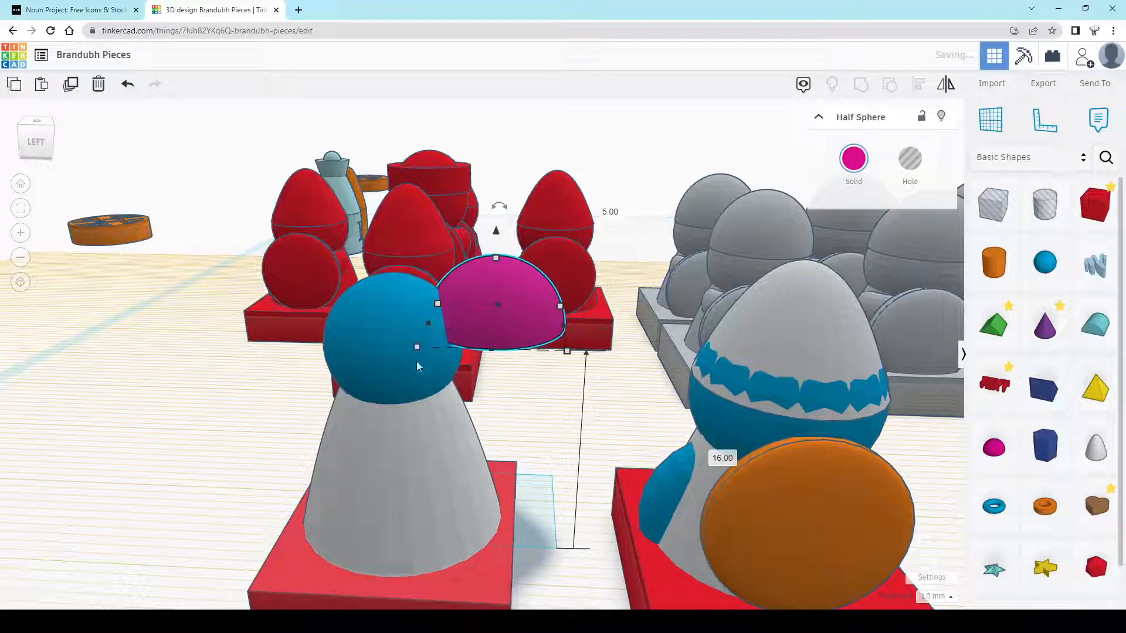
Centre the half sphere on the head sphere in both horizontal directions so it caps the head
shift+click(388, 364)
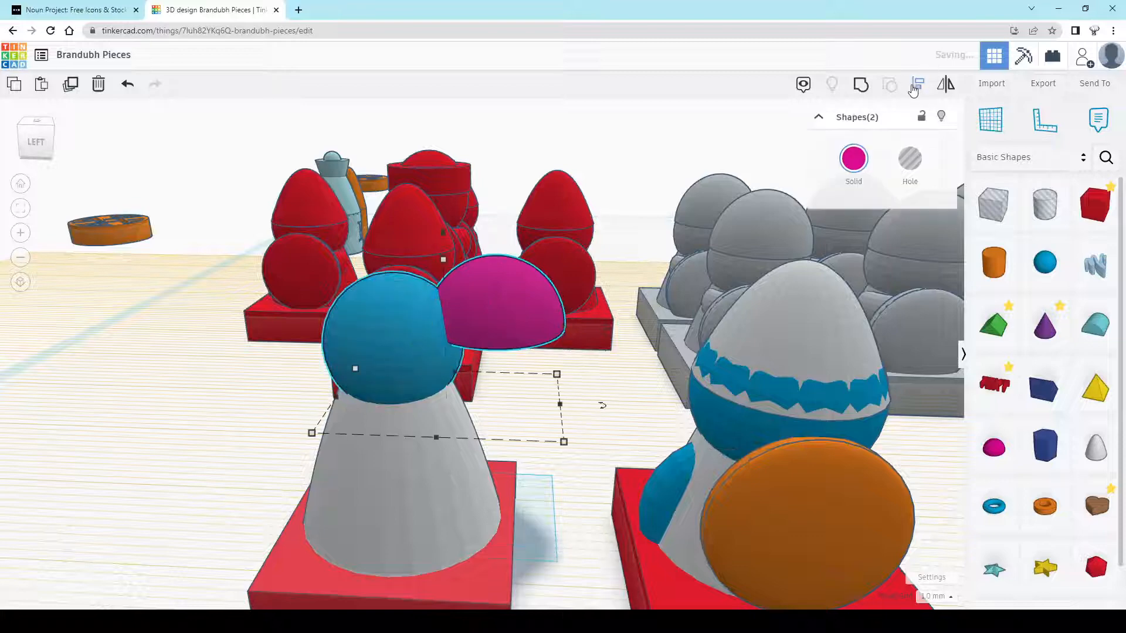
key(l)
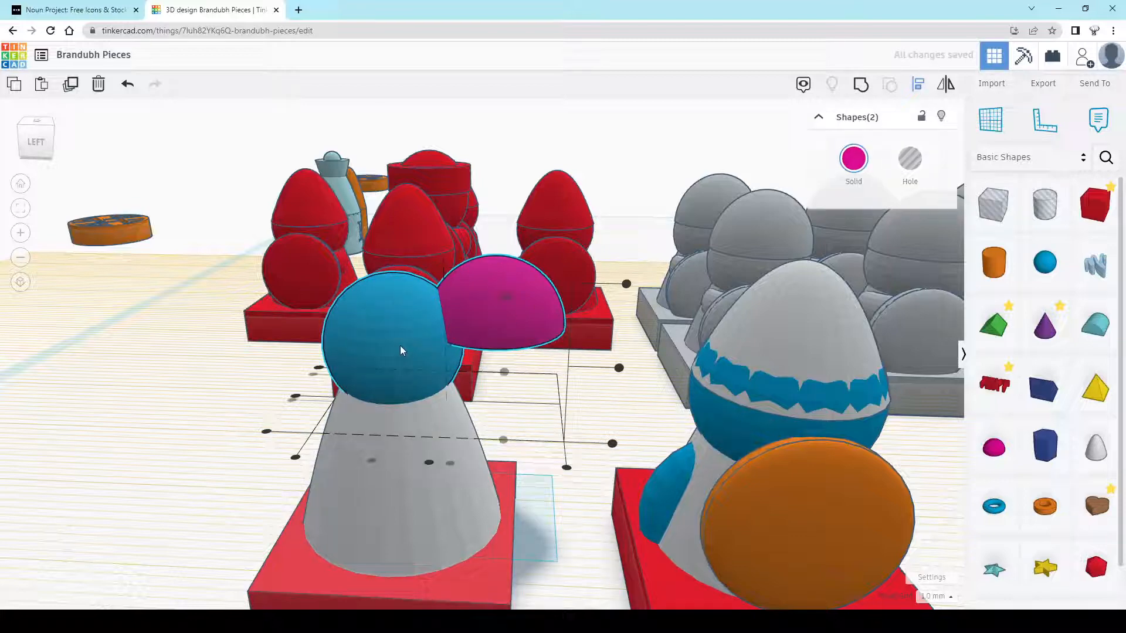
click(292, 401)
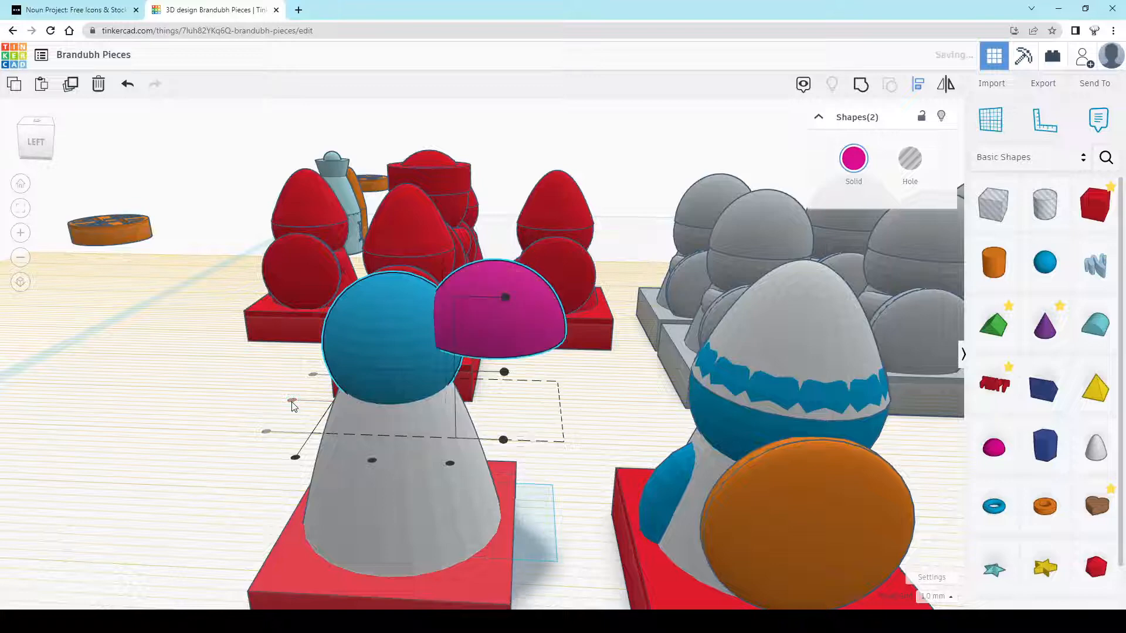
click(372, 461)
click(336, 394)
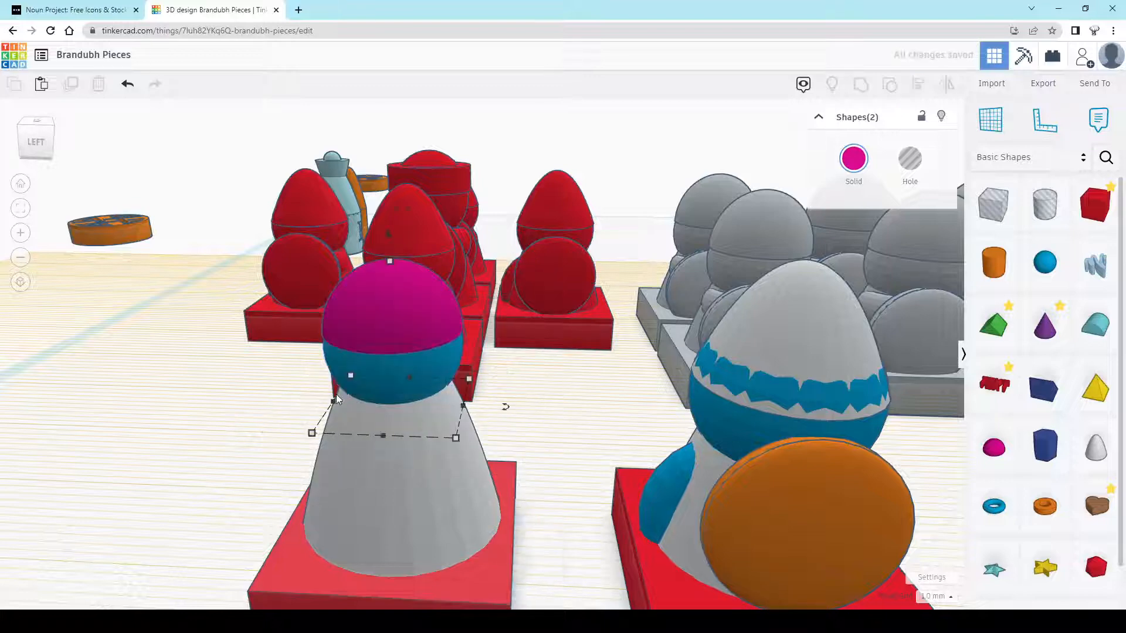
right_drag(336, 394, 414, 368)
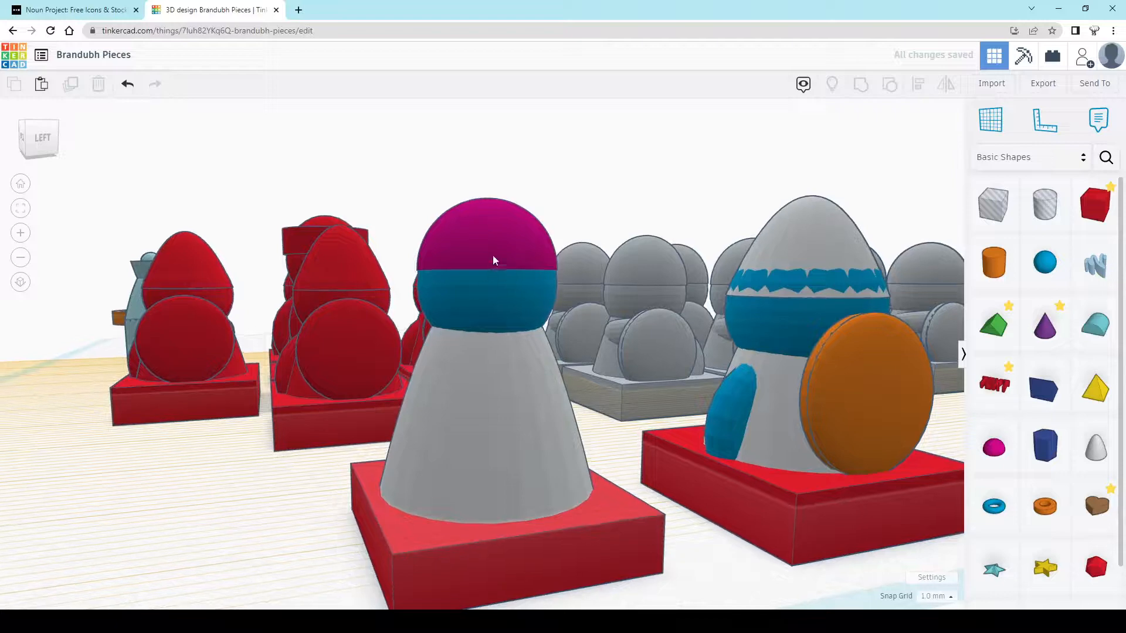
Stretch the half sphere upward so the cap on the head becomes taller
click(503, 225)
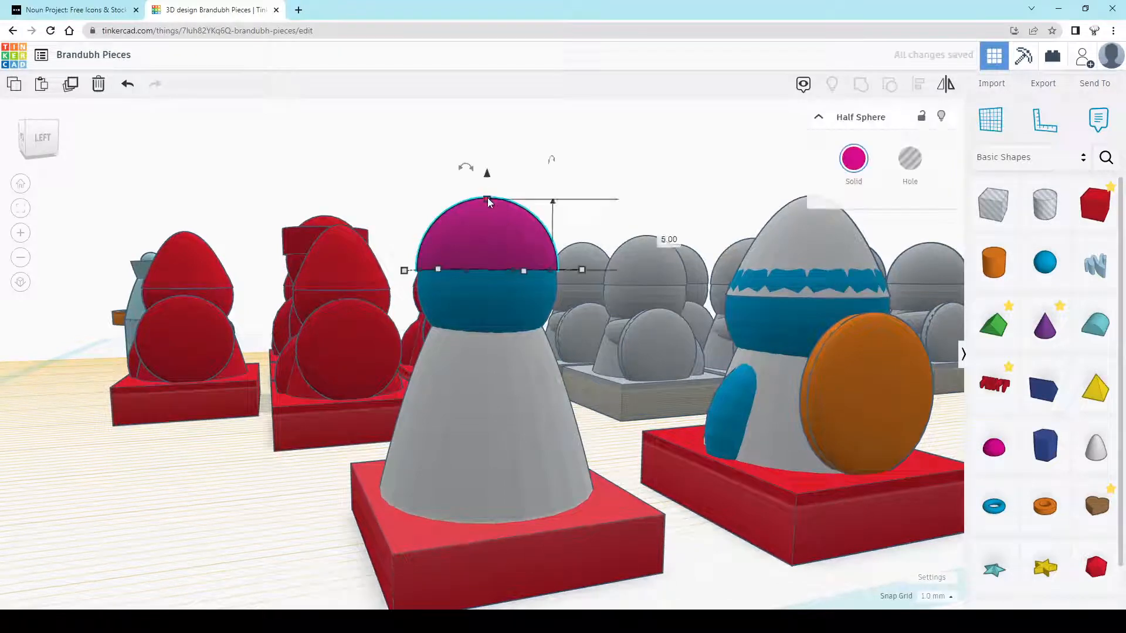
drag(487, 199, 490, 178)
click(582, 148)
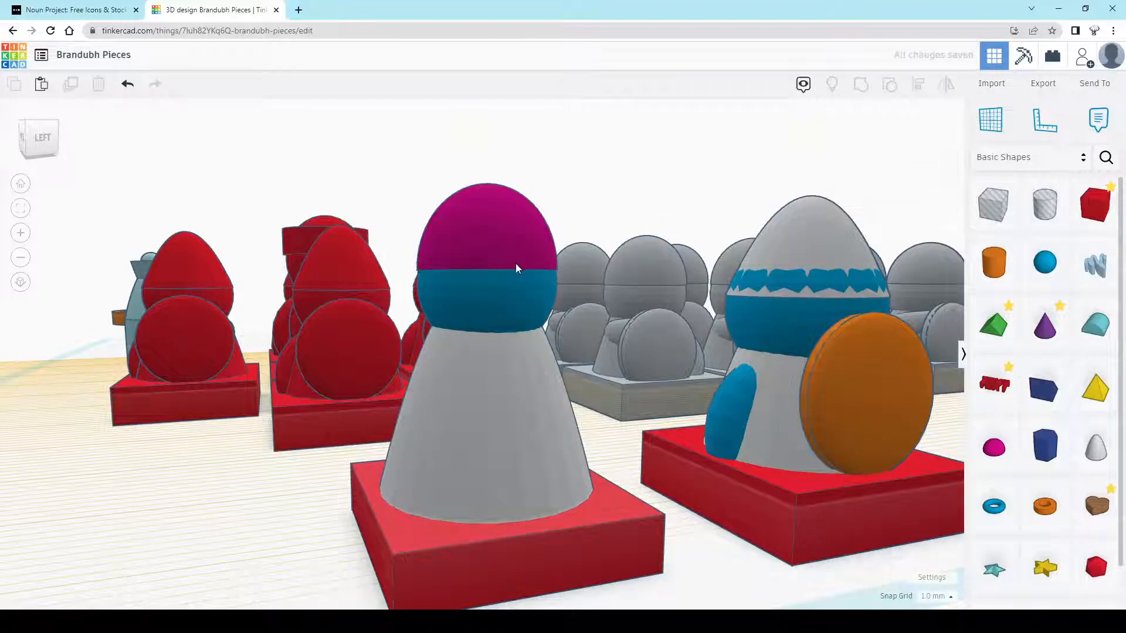
Examine the seam between the half-sphere cap and the head sphere up close
scroll(513, 261, up, 2)
scroll(513, 261, up, 2)
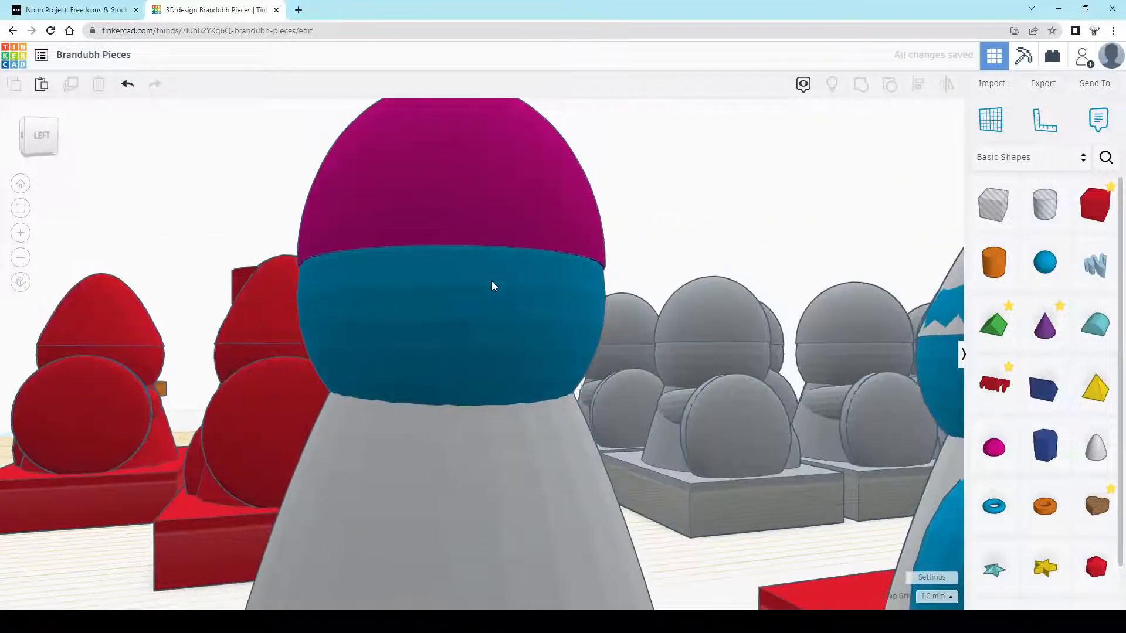
scroll(491, 280, up, 2)
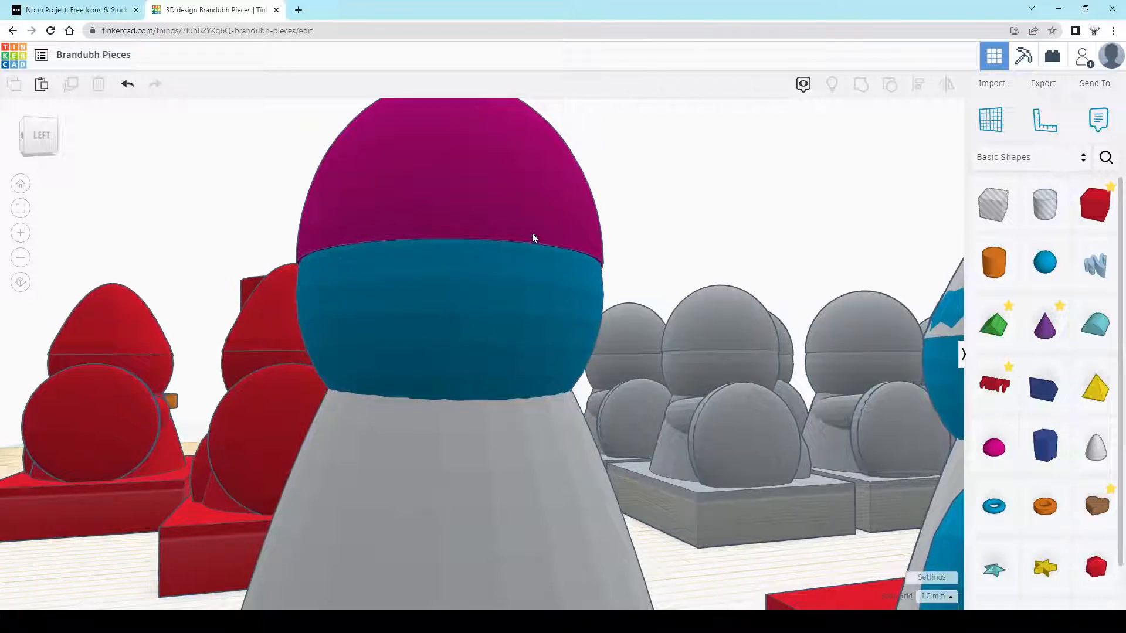
middle_drag(533, 234, 530, 249)
right_drag(495, 339, 549, 386)
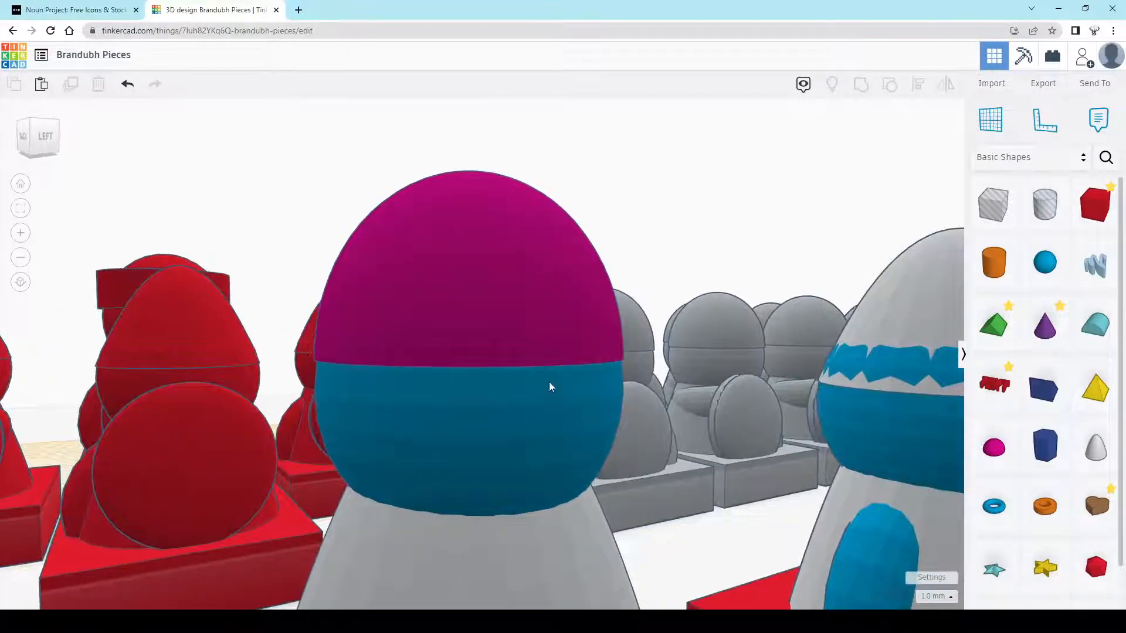
click(495, 286)
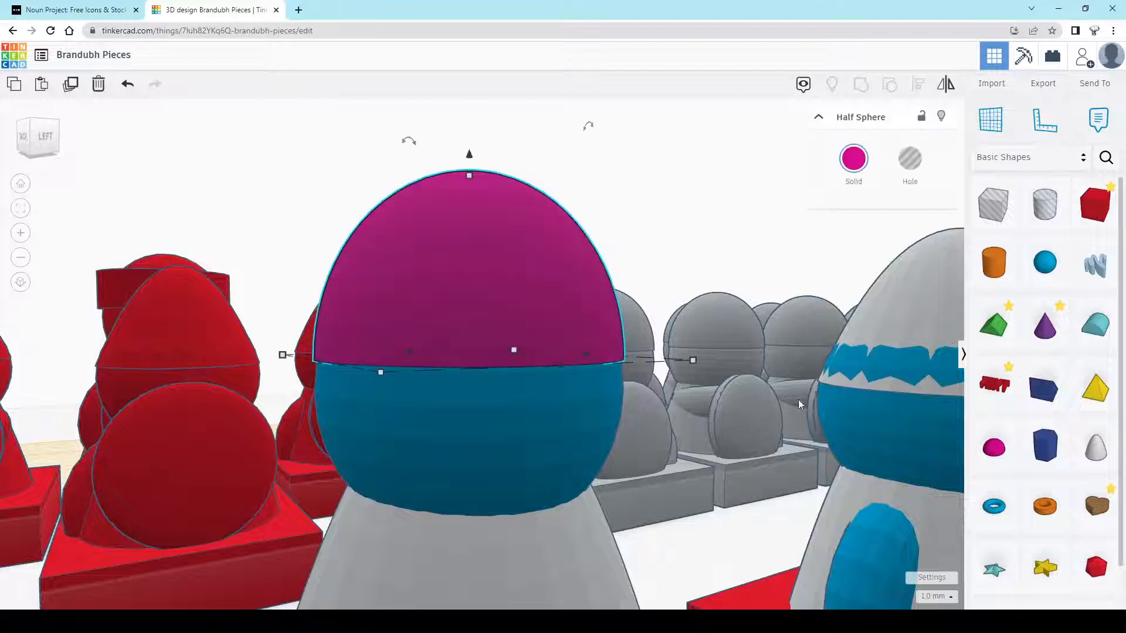
click(716, 289)
right_drag(626, 443, 594, 449)
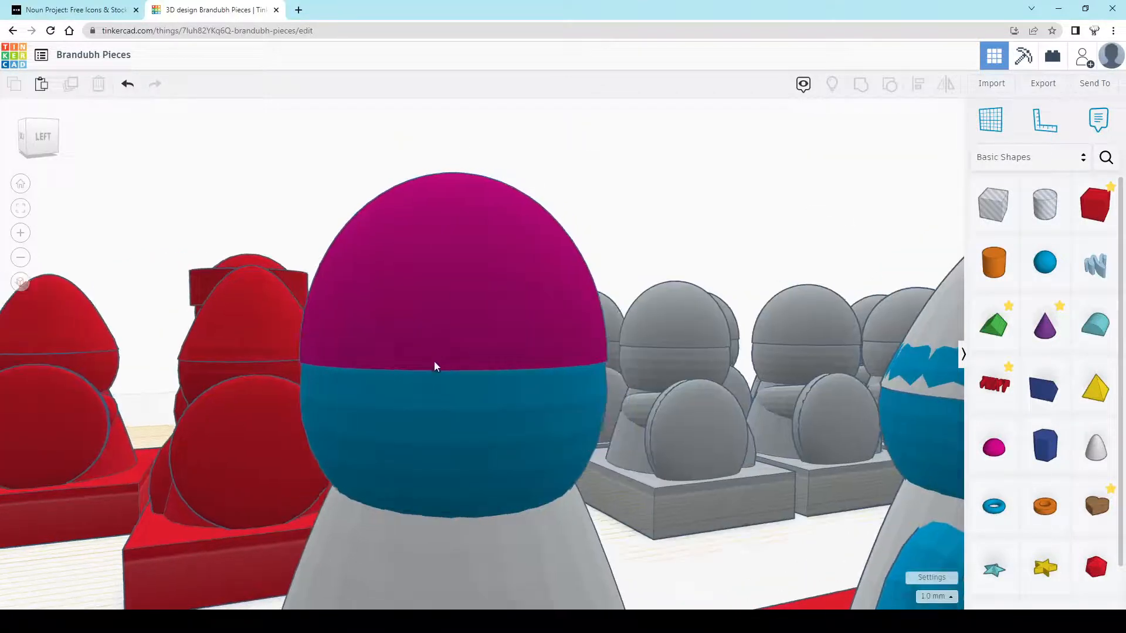
Add a Box at the front of the new piece's base and narrow its width to 1 mm
scroll(434, 361, down, 3)
scroll(478, 453, down, 3)
middle_drag(477, 453, 440, 369)
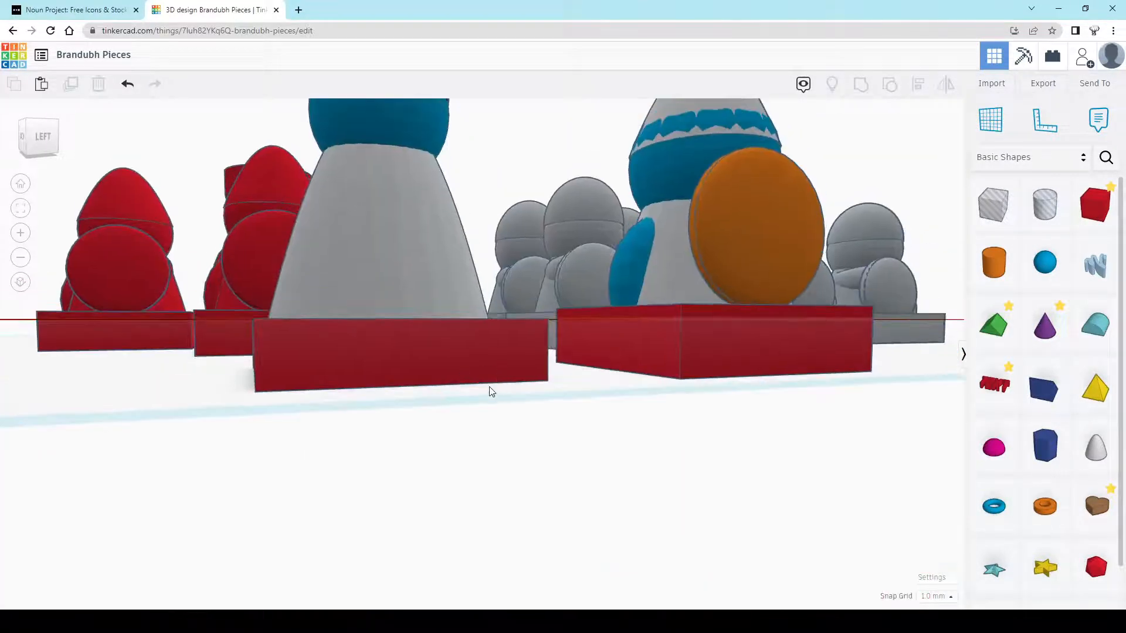
right_drag(490, 391, 489, 388)
right_drag(473, 253, 470, 291)
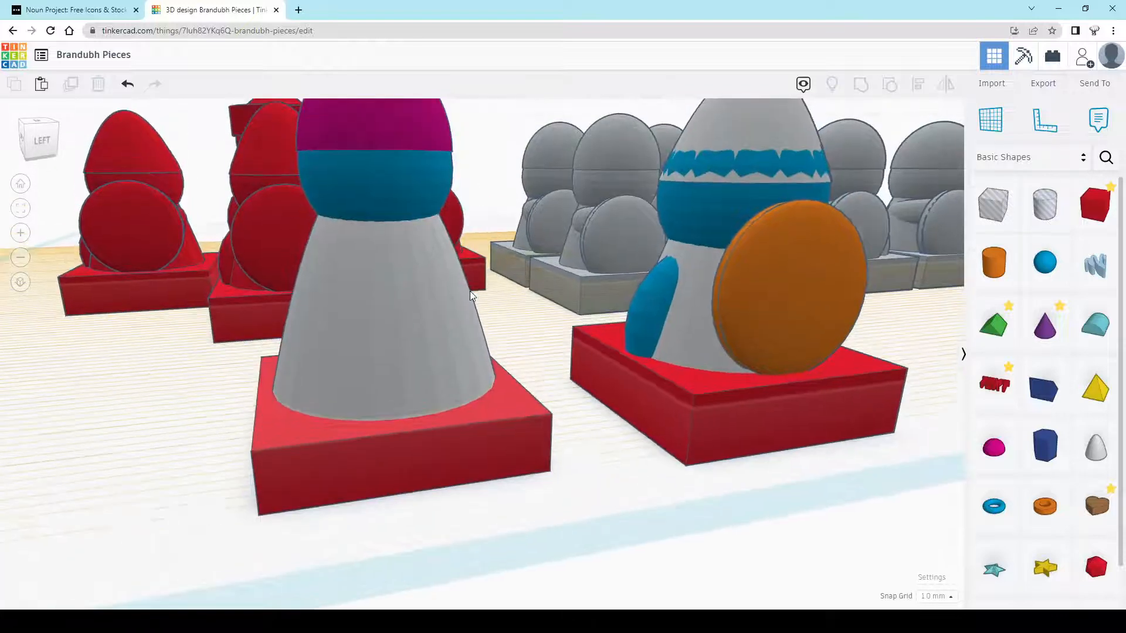
drag(1093, 206, 452, 410)
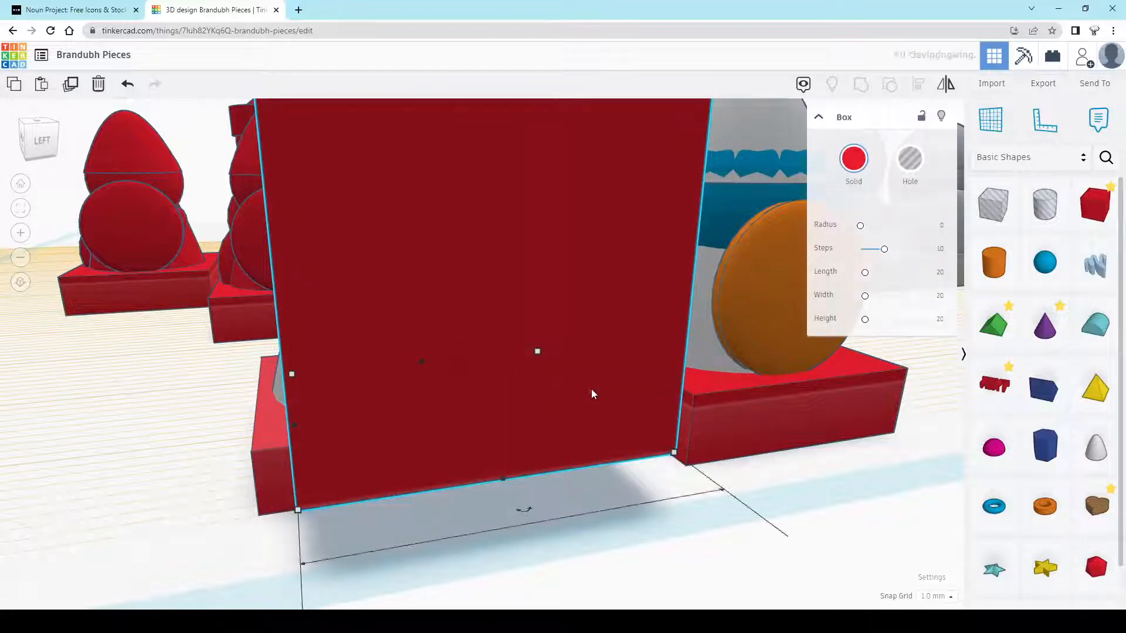
drag(591, 389, 316, 420)
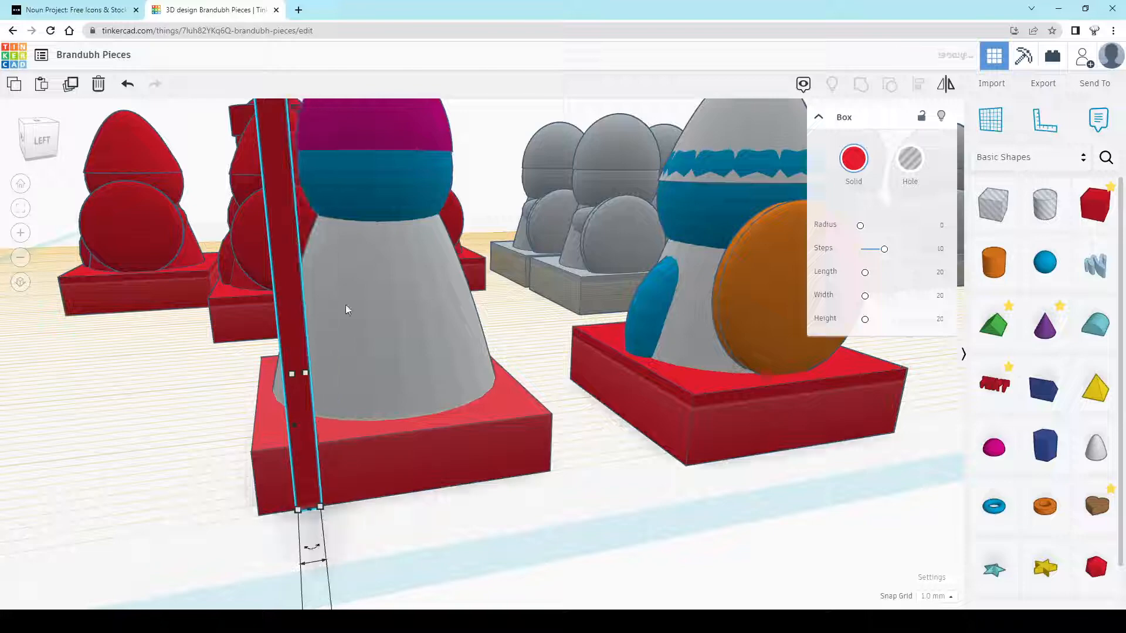
Shorten the narrow box to 4 mm high and 1 mm deep, making a small upright bar
middle_drag(346, 304, 364, 302)
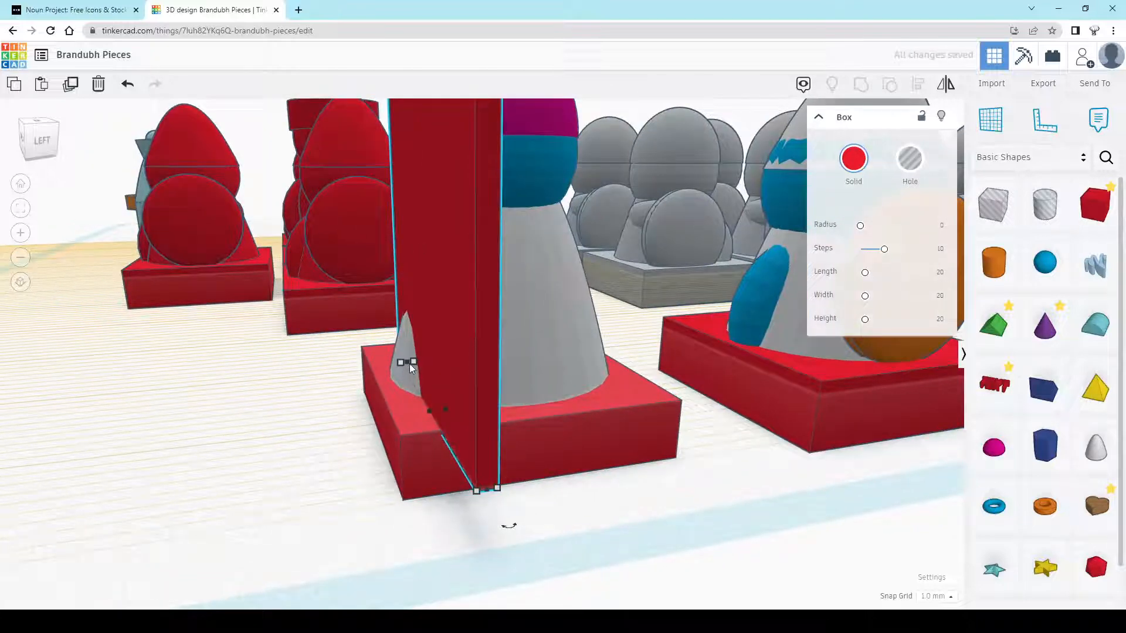
drag(405, 360, 441, 431)
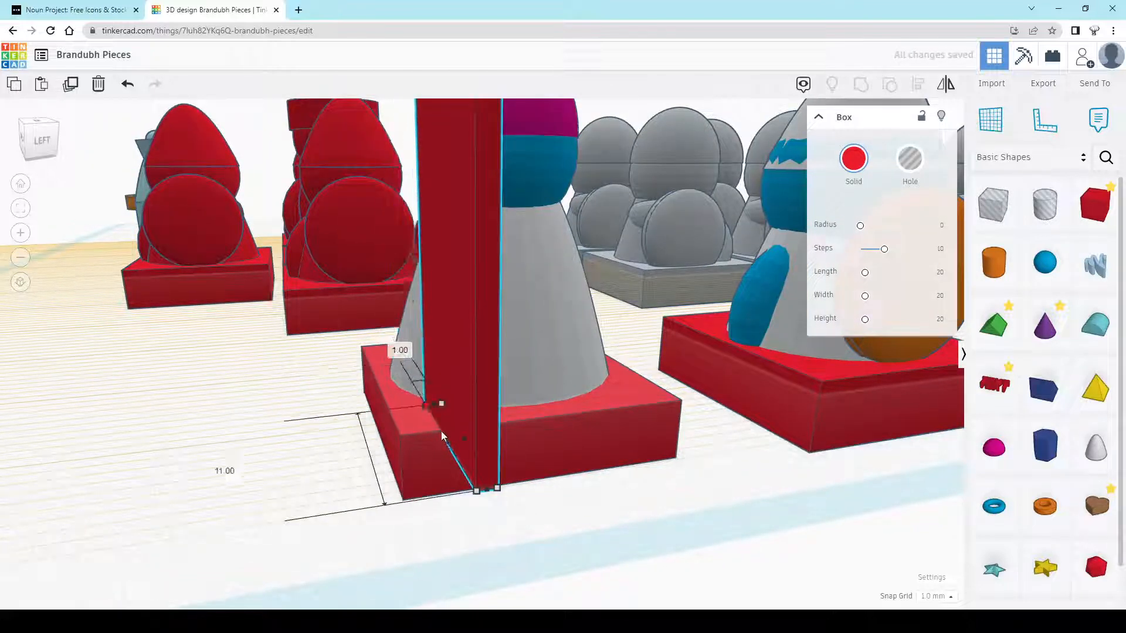
mouse_move(473, 146)
middle_down()
mouse_move(470, 258)
mouse_move(473, 125)
middle_up()
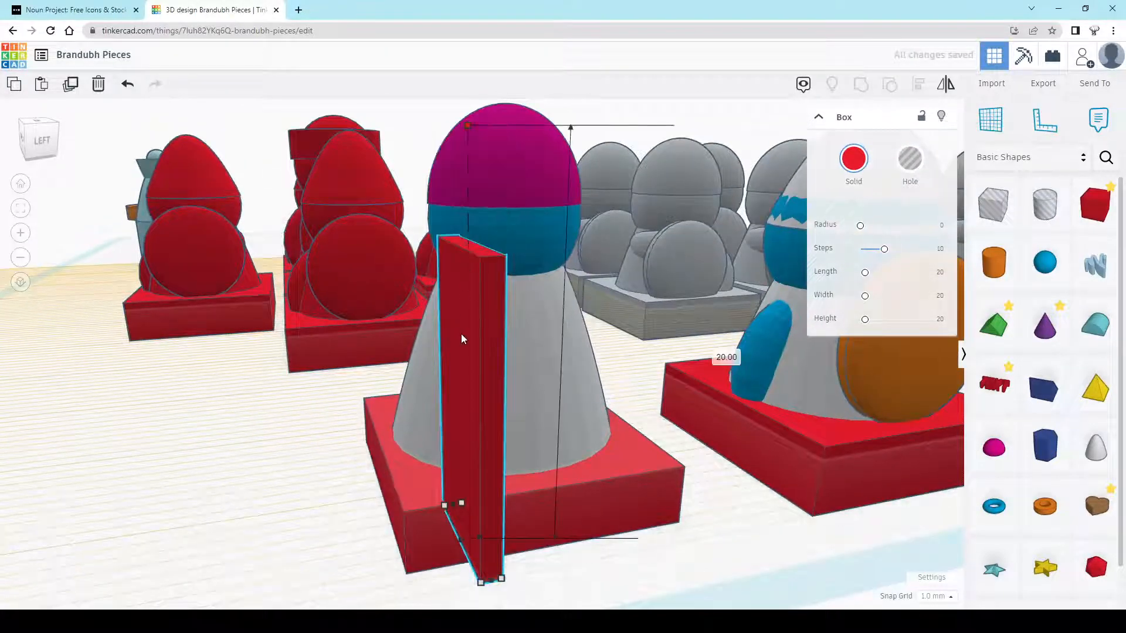
drag(461, 339, 474, 469)
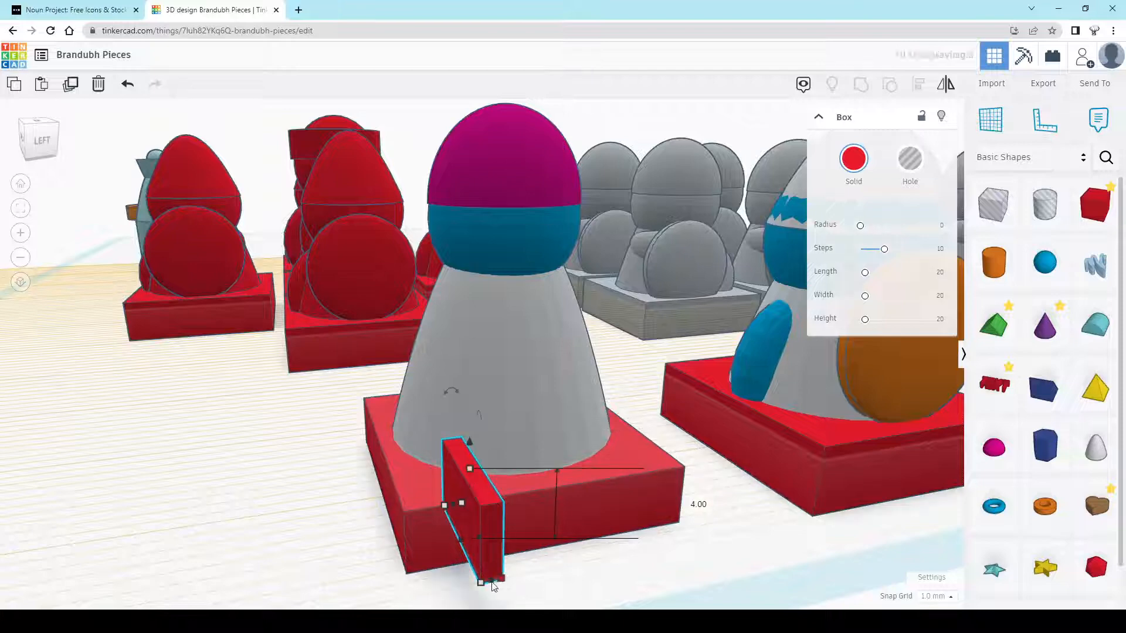
drag(485, 569, 462, 512)
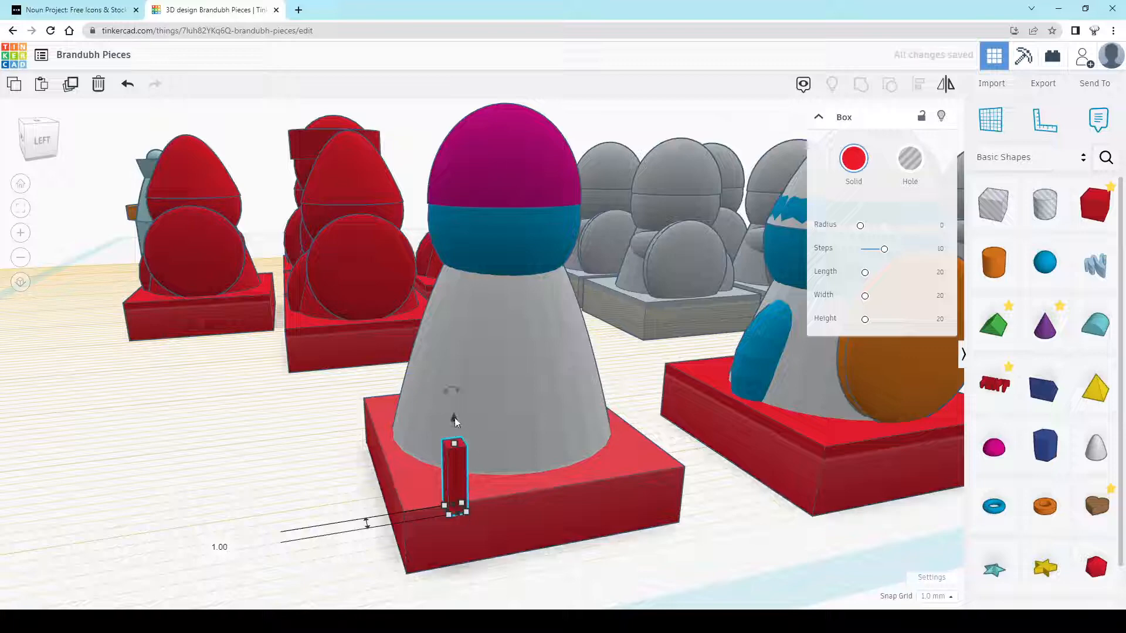
Raise the small box by 10 mm and place a workplane on the front face of the new piece's base
drag(454, 417, 455, 221)
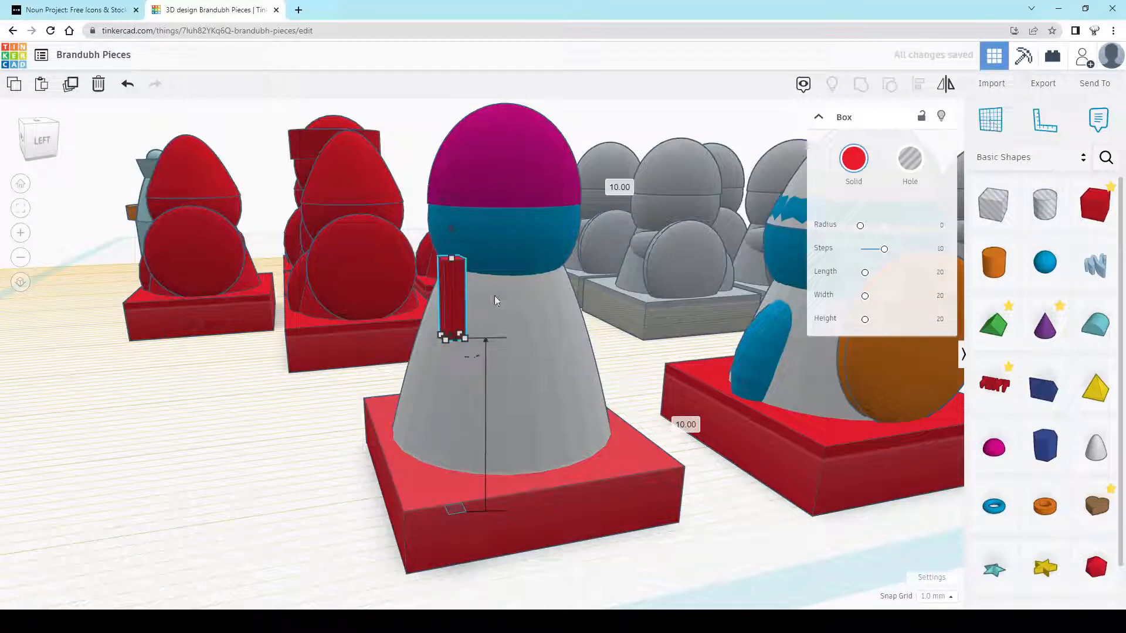
click(991, 120)
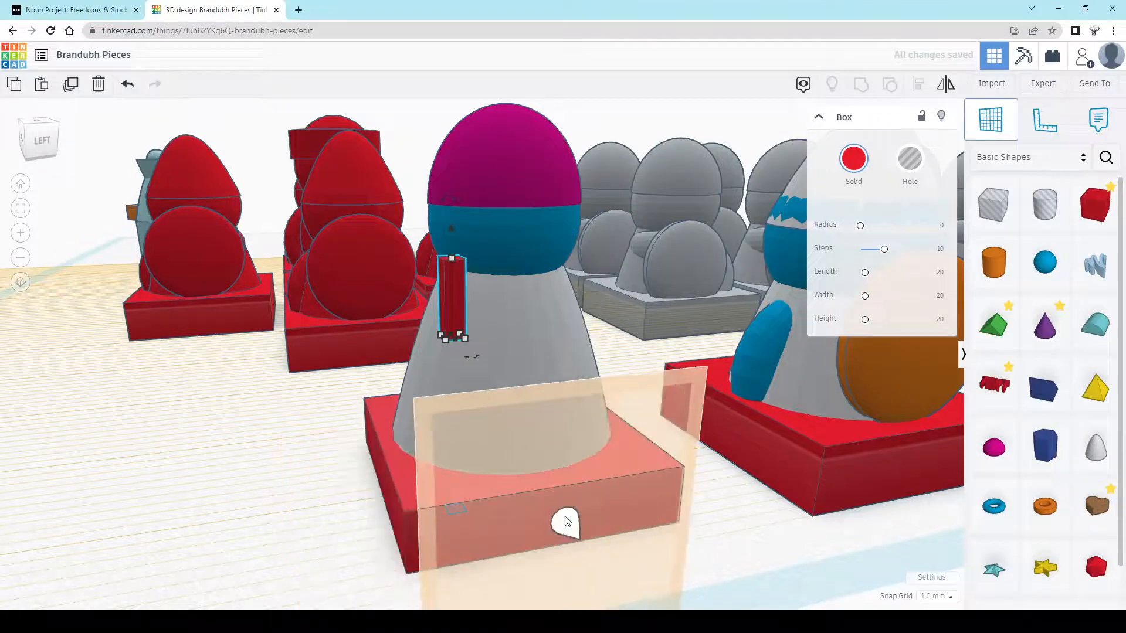
click(564, 521)
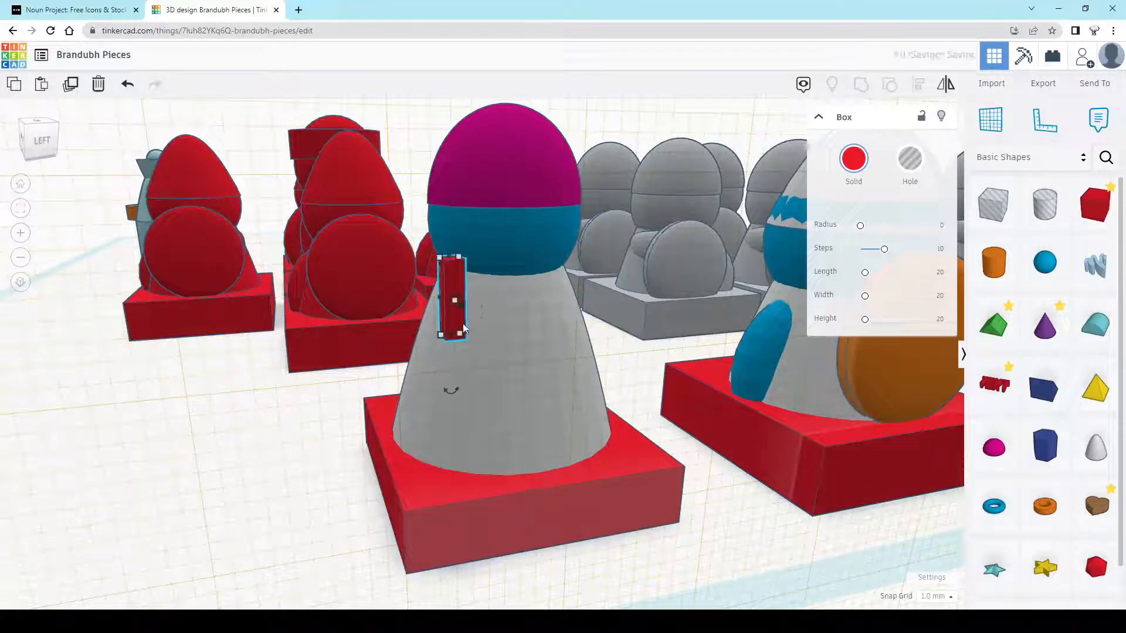
Slide the small box sideways to the middle of the body and push it 5 mm back from the workplane
right_drag(535, 345, 455, 356)
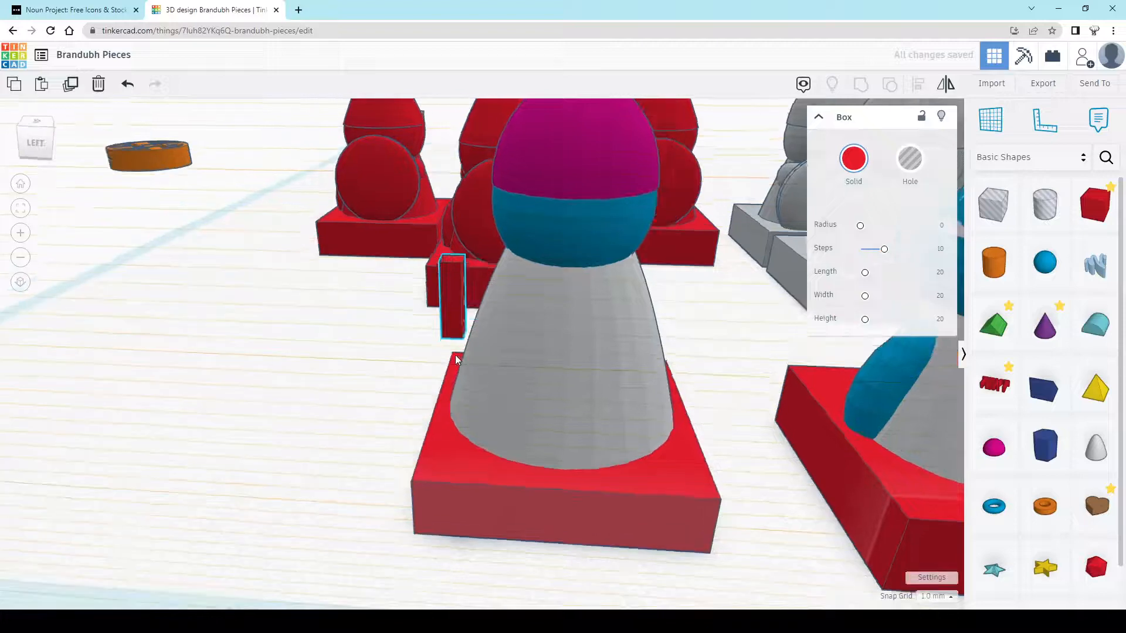
drag(475, 330, 593, 336)
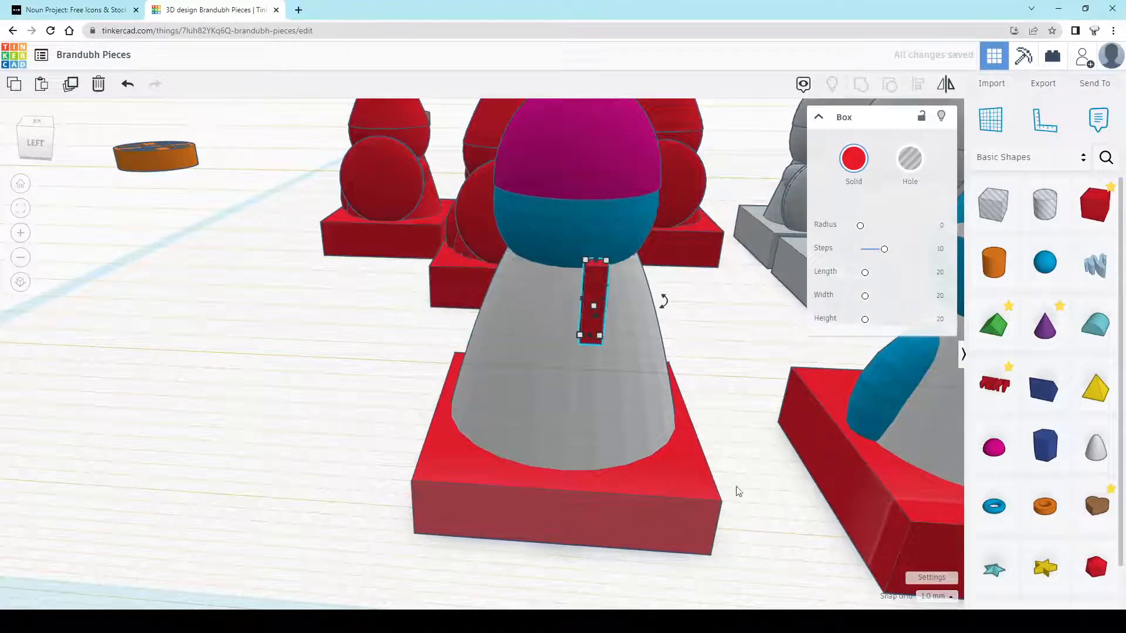
key(Left)
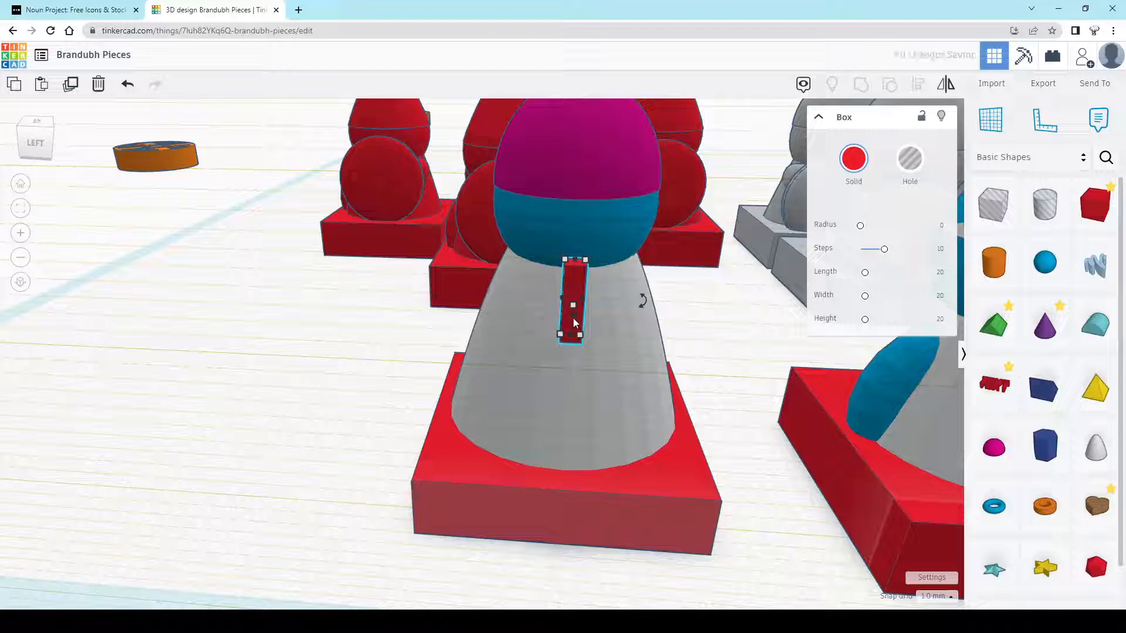
drag(574, 316, 569, 279)
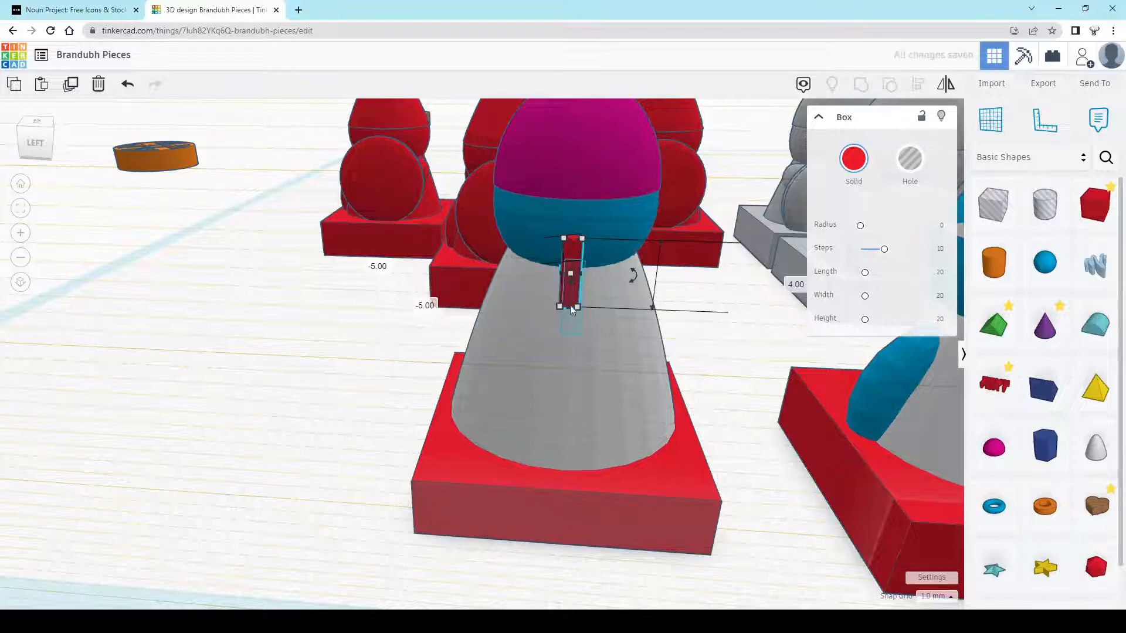
right_drag(570, 305, 632, 311)
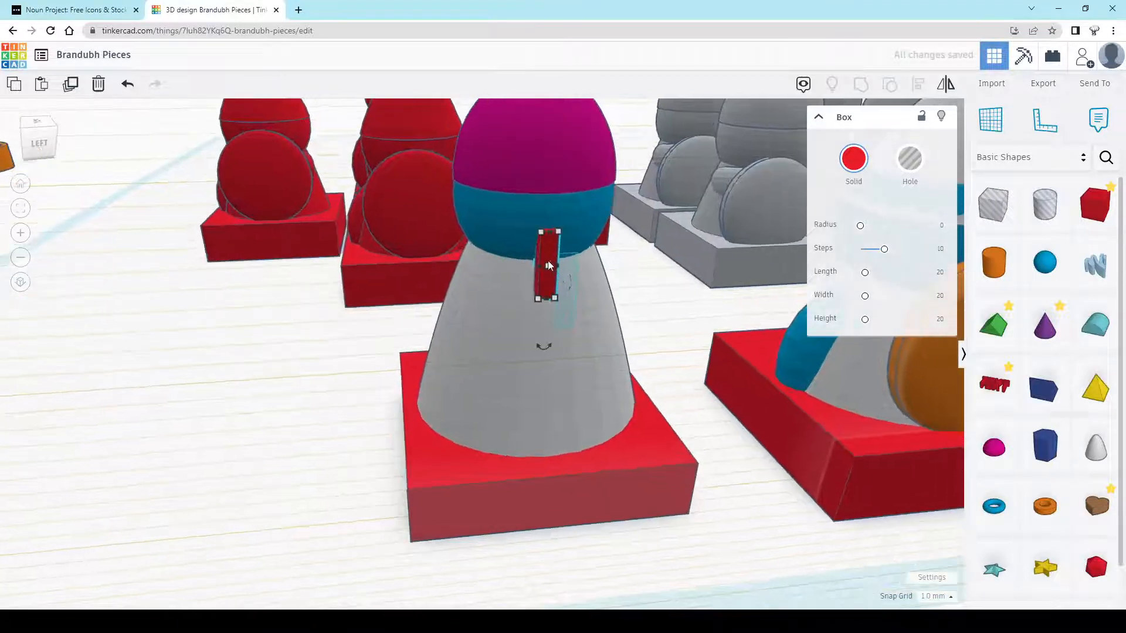
Raise the small box along the front of the head until it spans the seam between head and cap
key(ctrl+Up)
key(ctrl+Up)
key(ctrl+Up)
key(ctrl+Up)
key(ctrl+Up)
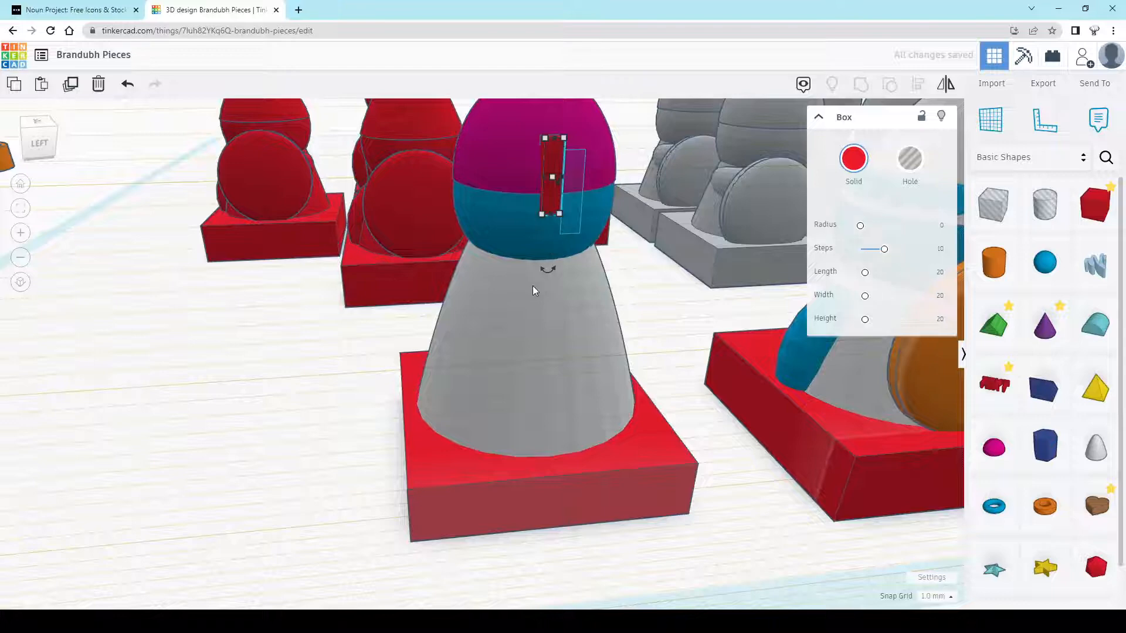
Recolour the half-sphere cap on the new piece gray
right_drag(533, 287, 586, 290)
right_drag(463, 241, 493, 269)
click(505, 267)
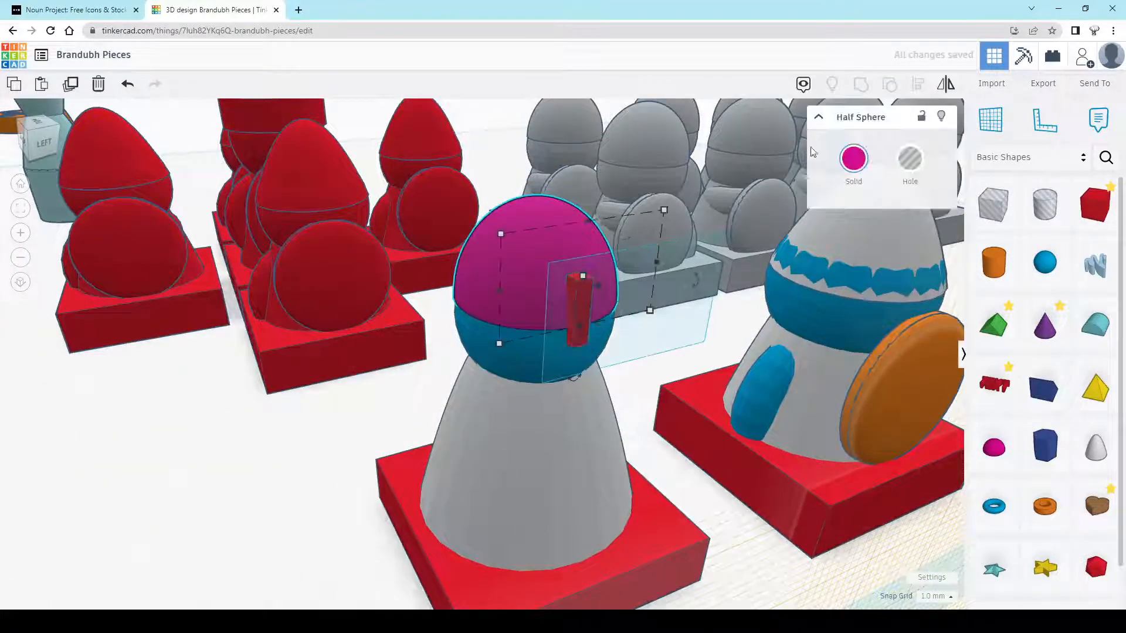
click(854, 155)
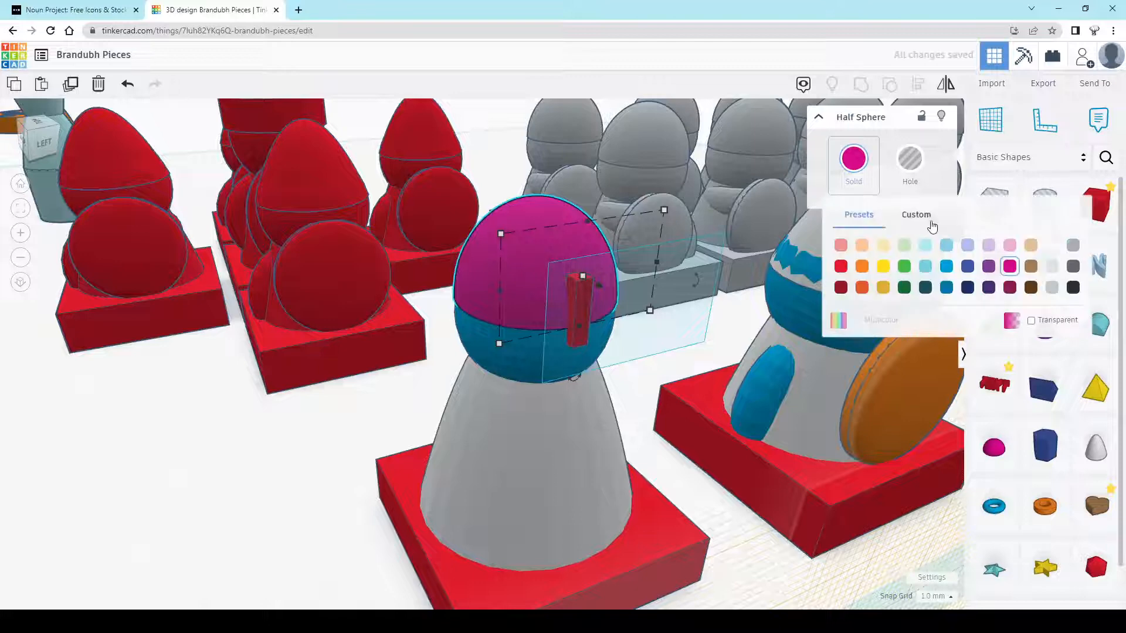
click(1054, 287)
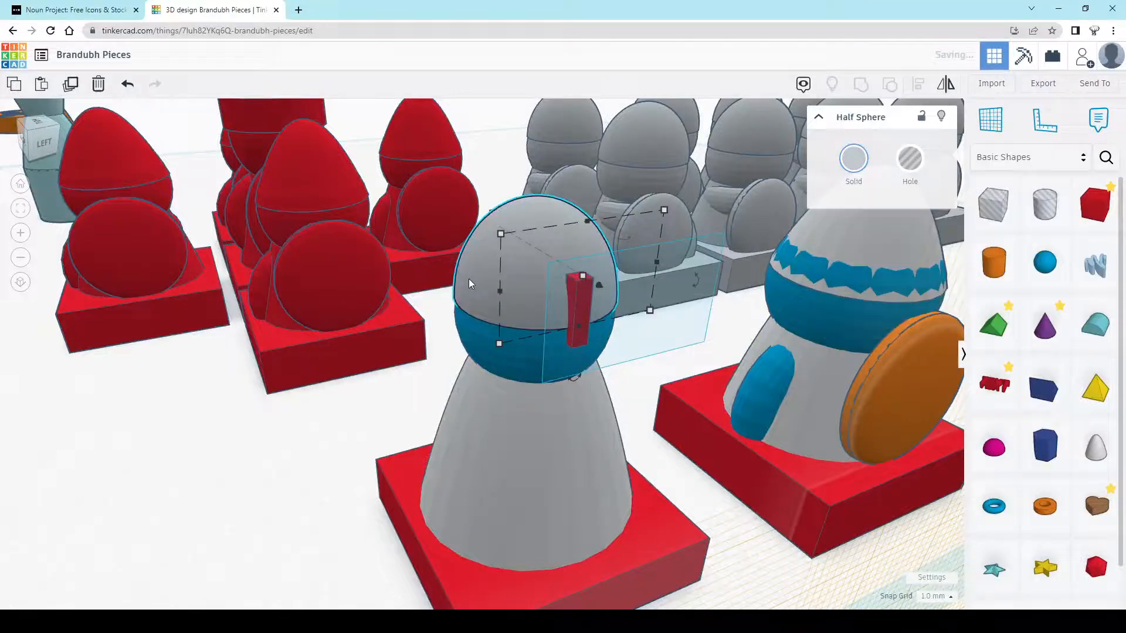
Recolour the small box on the front of the head gray, keeping it solid
click(585, 308)
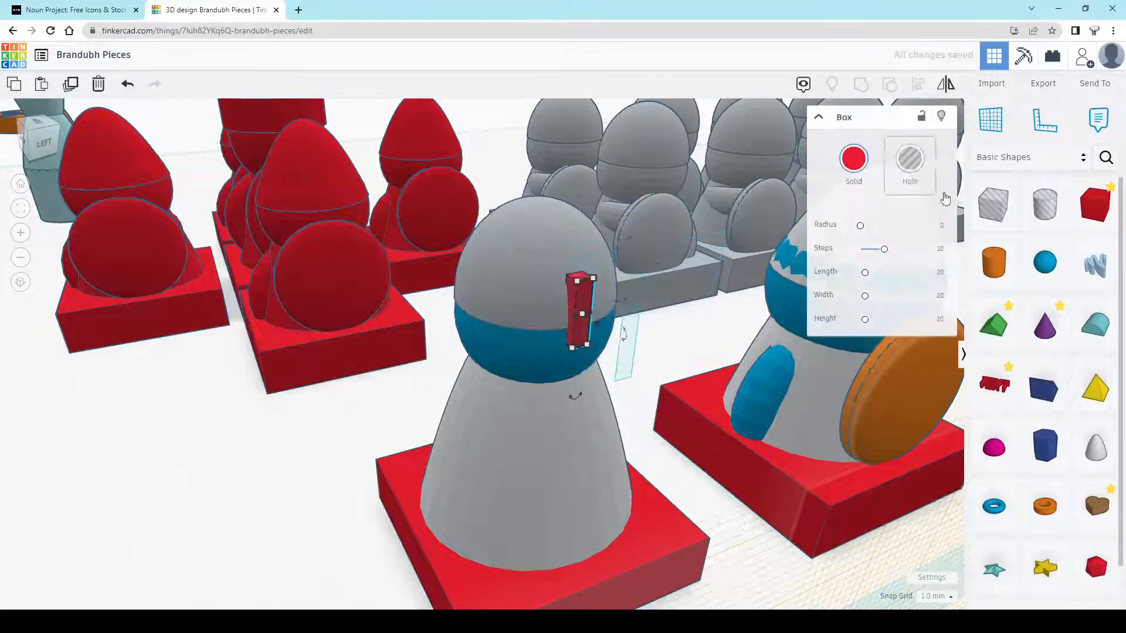
click(910, 160)
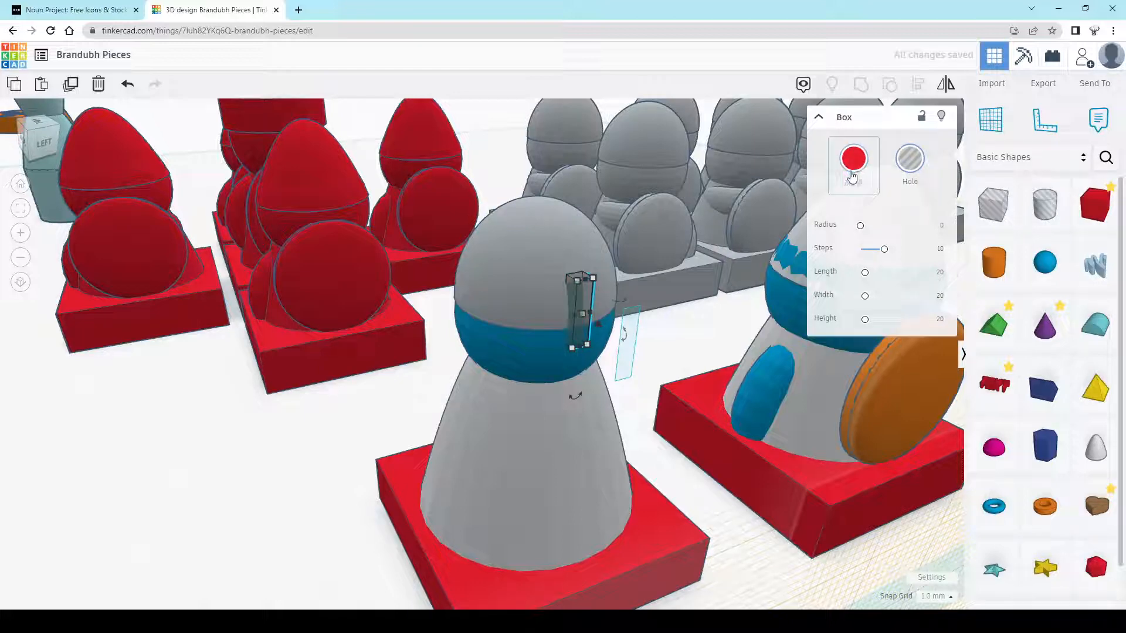
click(853, 166)
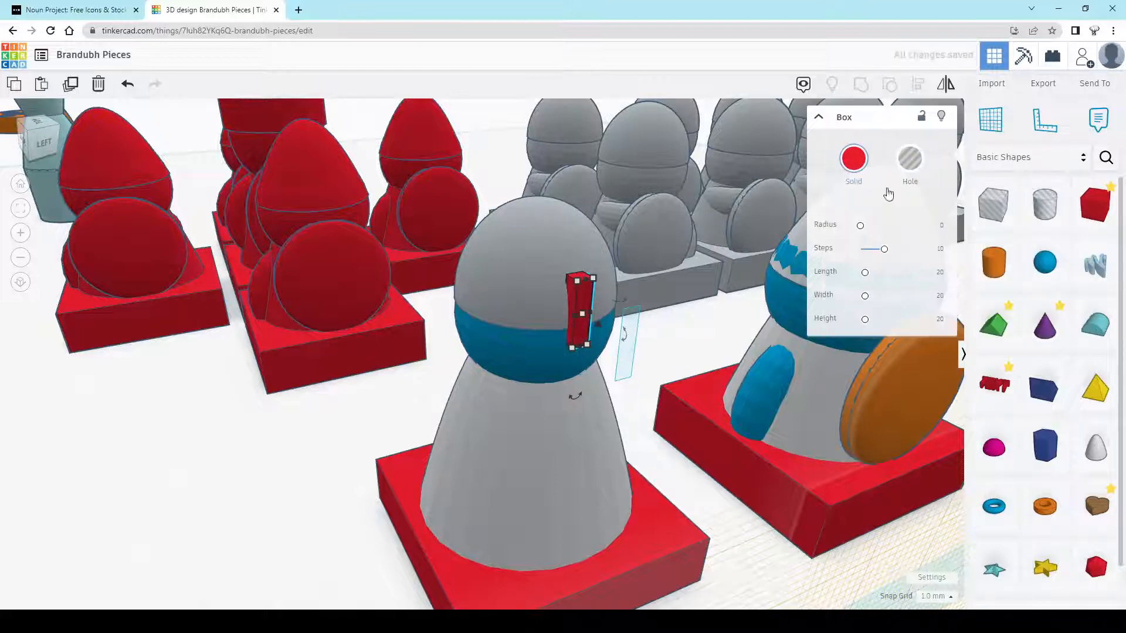
click(861, 167)
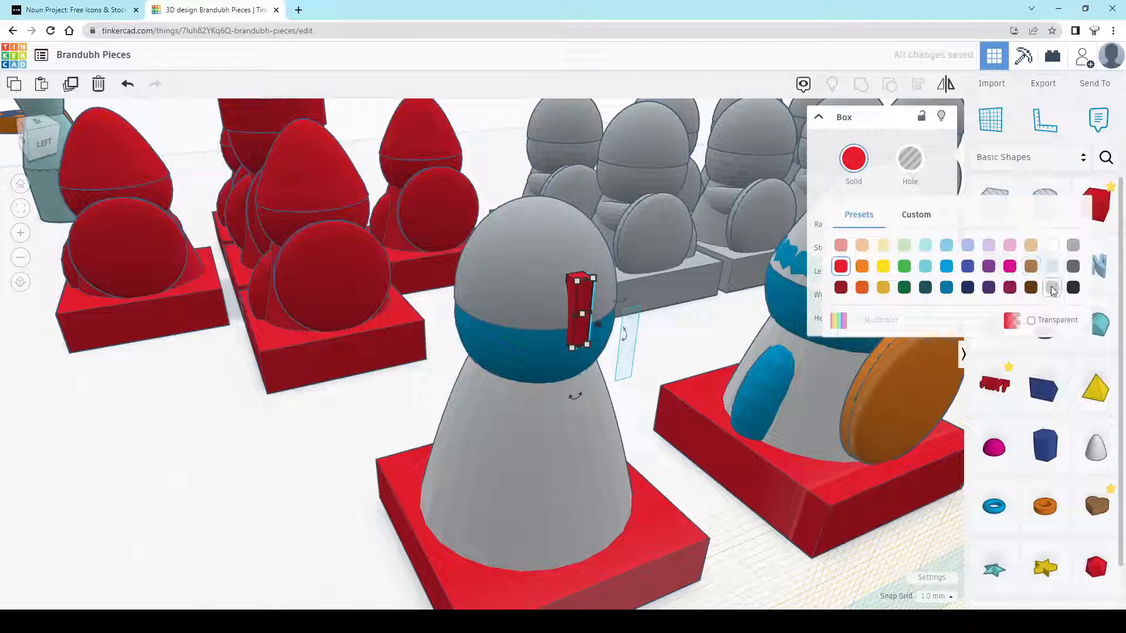
click(1052, 287)
click(656, 328)
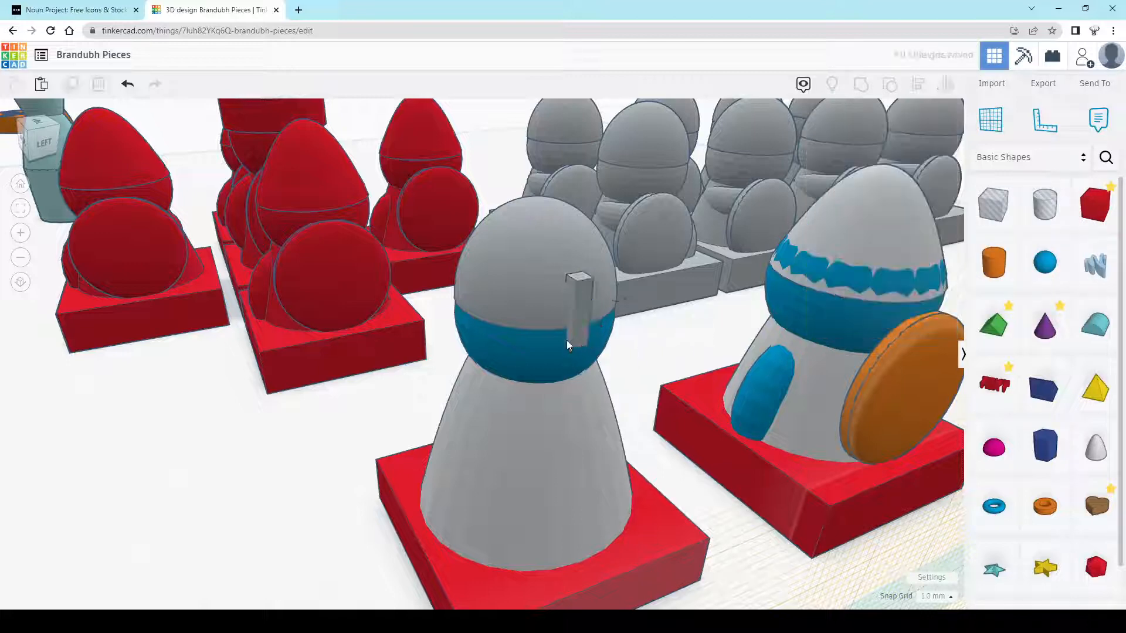
Set the snap grid to 0.1 mm and, after nudging the small face bar, shorten it to 3.6 mm
right_drag(567, 340, 562, 302)
click(562, 301)
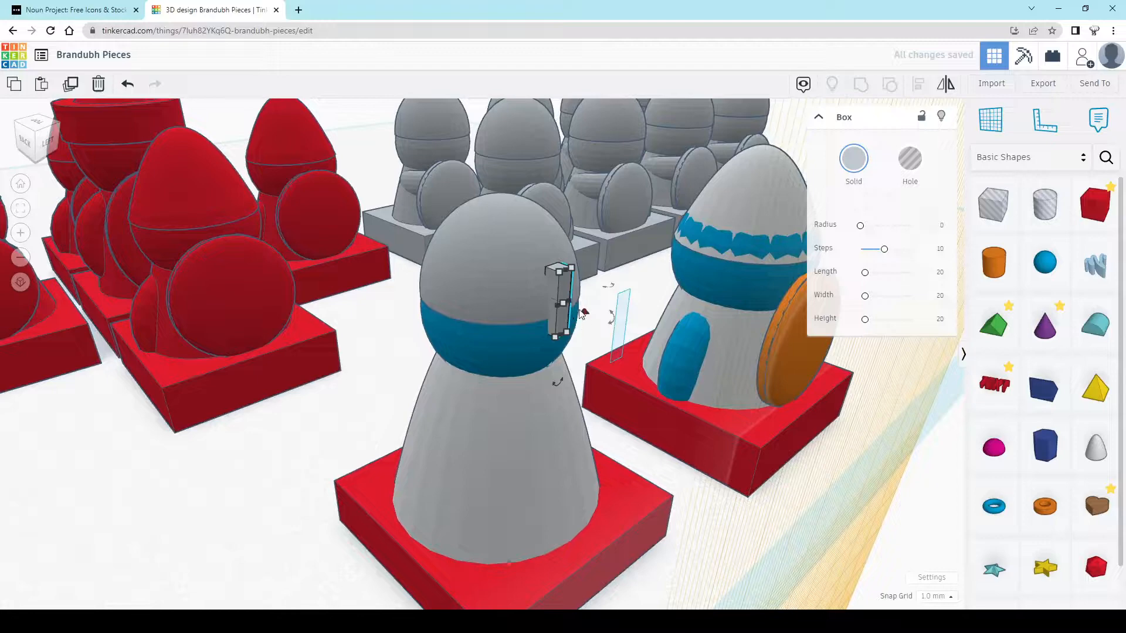
drag(579, 310, 581, 312)
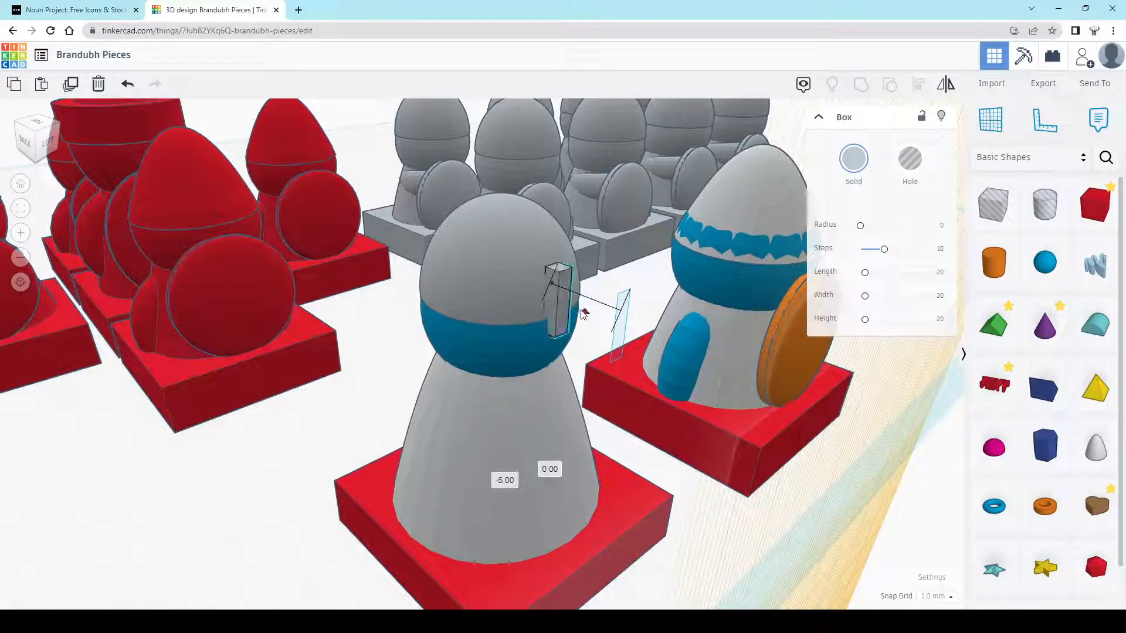
click(936, 596)
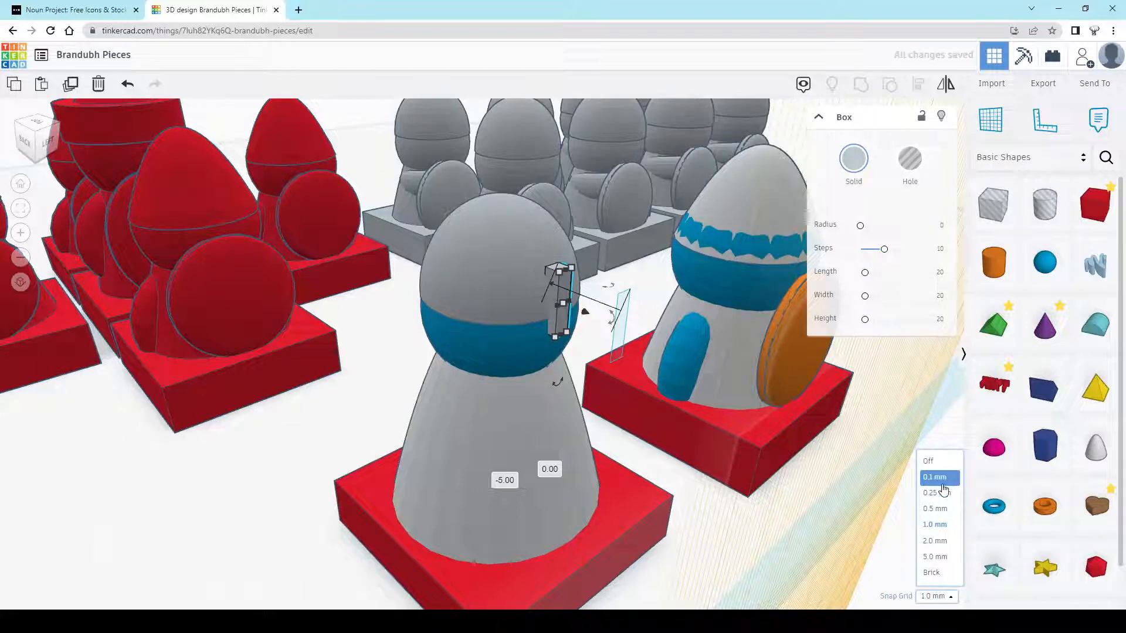
drag(584, 312, 581, 310)
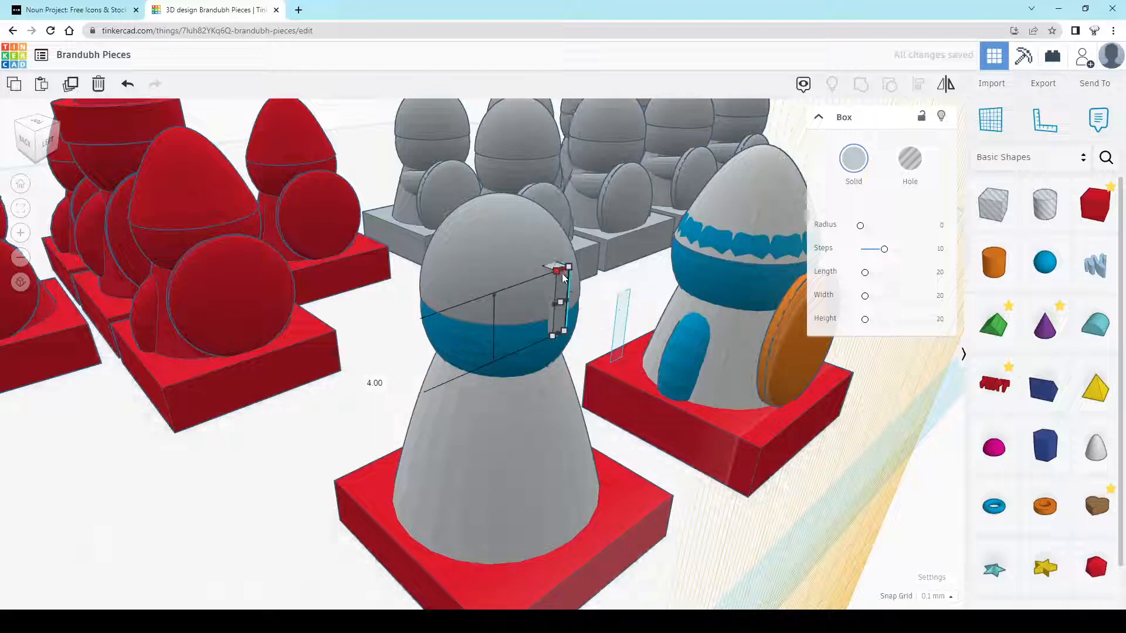
drag(564, 271, 563, 277)
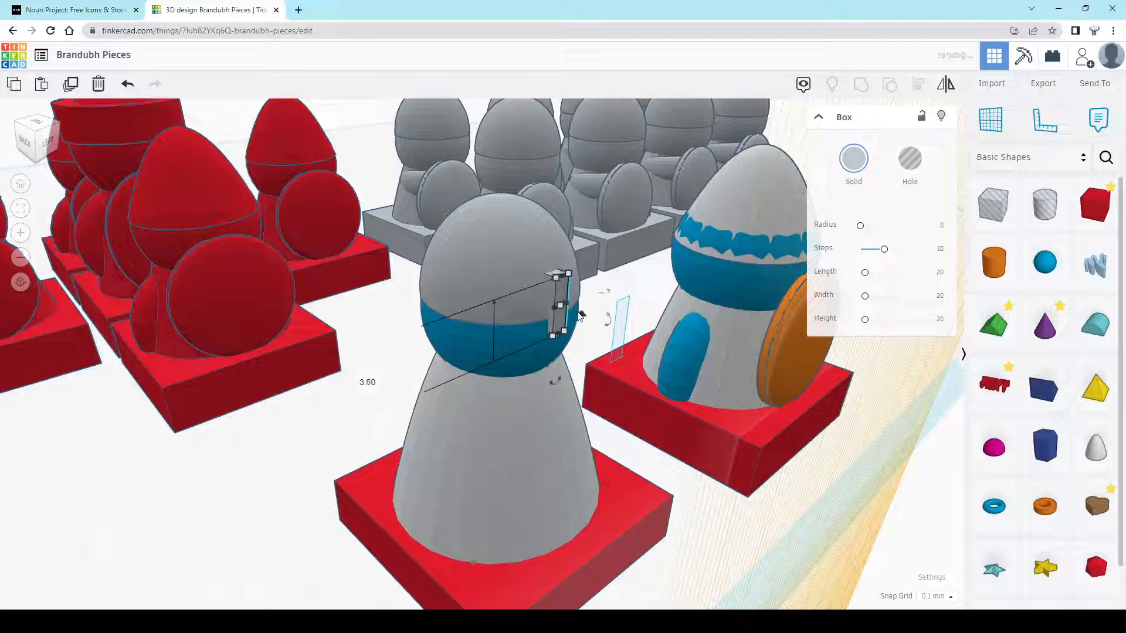
Tilt the face bar to follow the head's curve and push it slightly into the head
right_drag(624, 362, 559, 294)
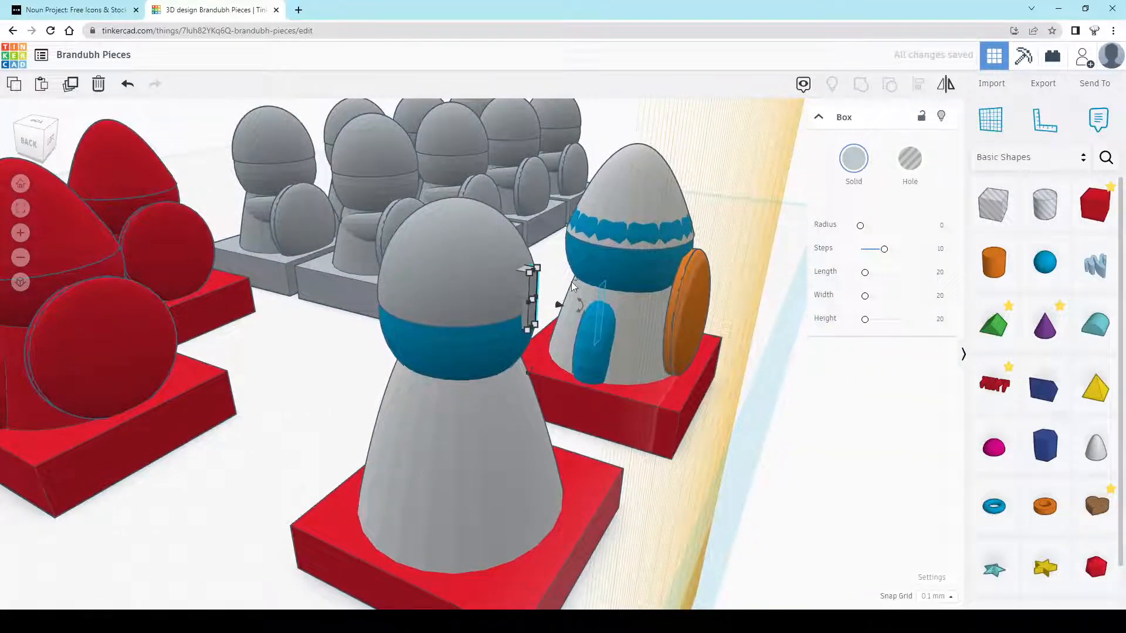
drag(580, 303, 641, 312)
right_drag(756, 425, 572, 414)
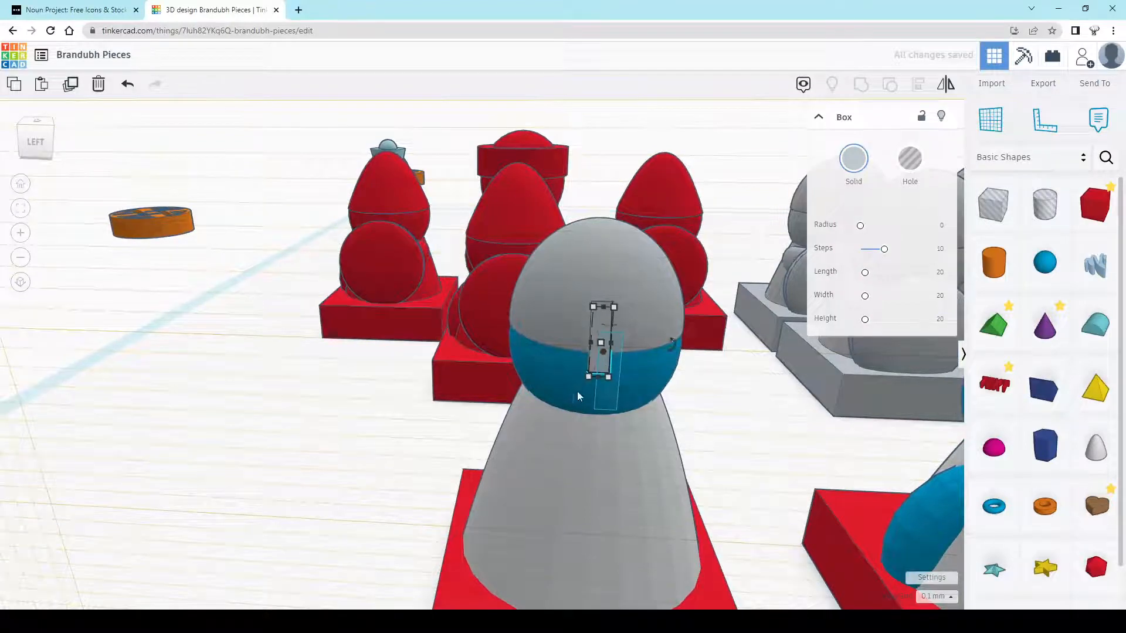
right_drag(577, 392, 735, 393)
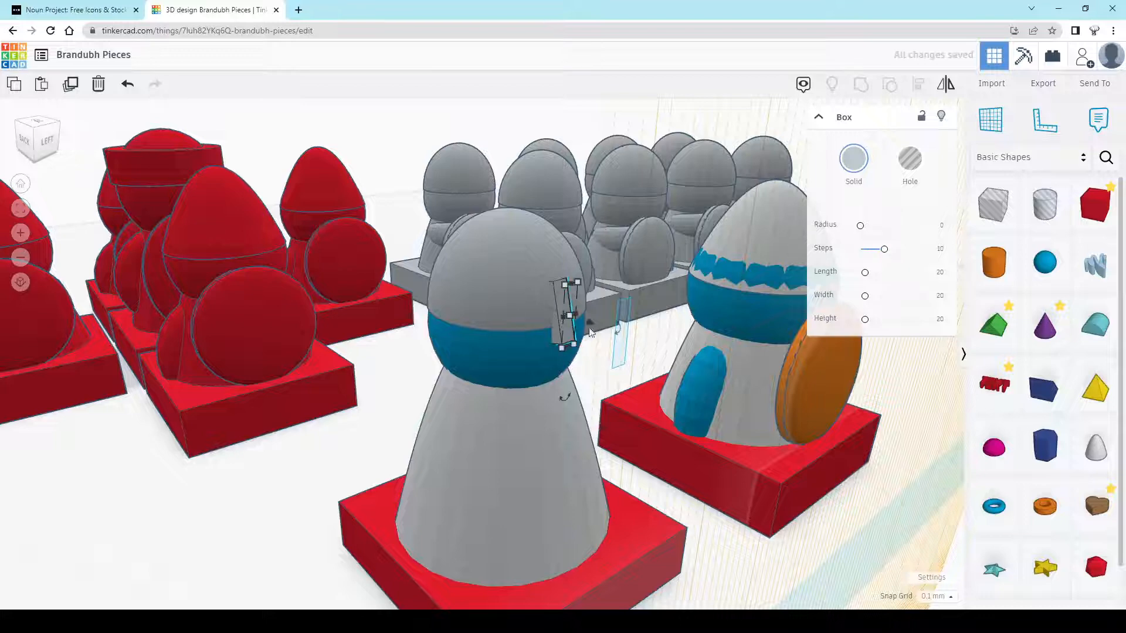
drag(590, 332, 589, 327)
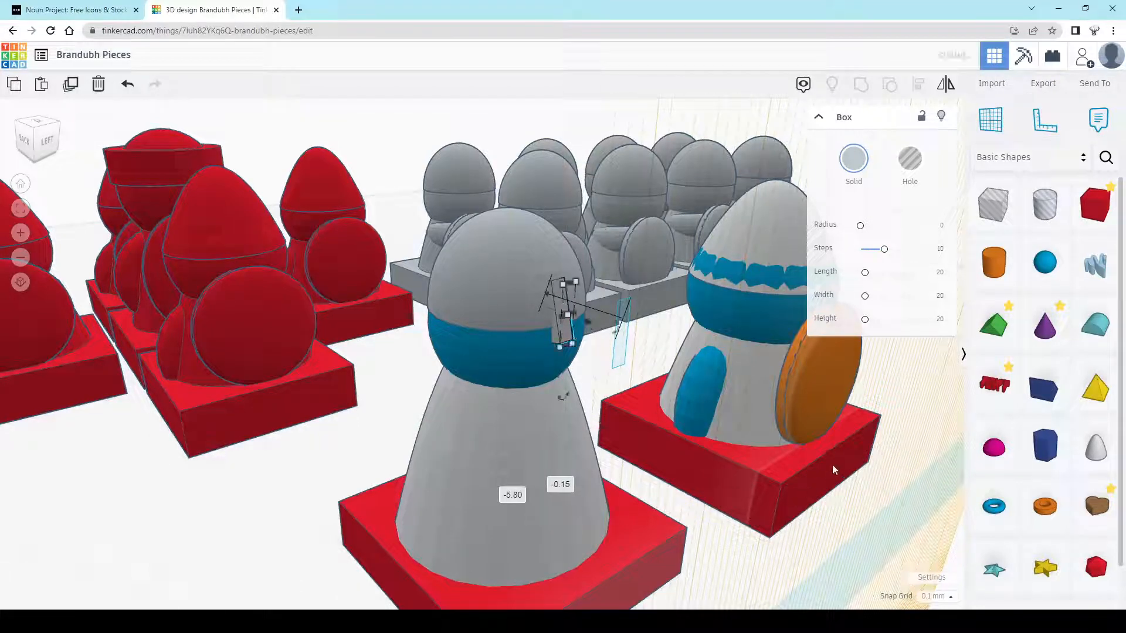
click(909, 411)
Place a half sphere on the vertical workplane in front of the body and flatten it to 1.8 mm thick
right_drag(555, 444, 495, 388)
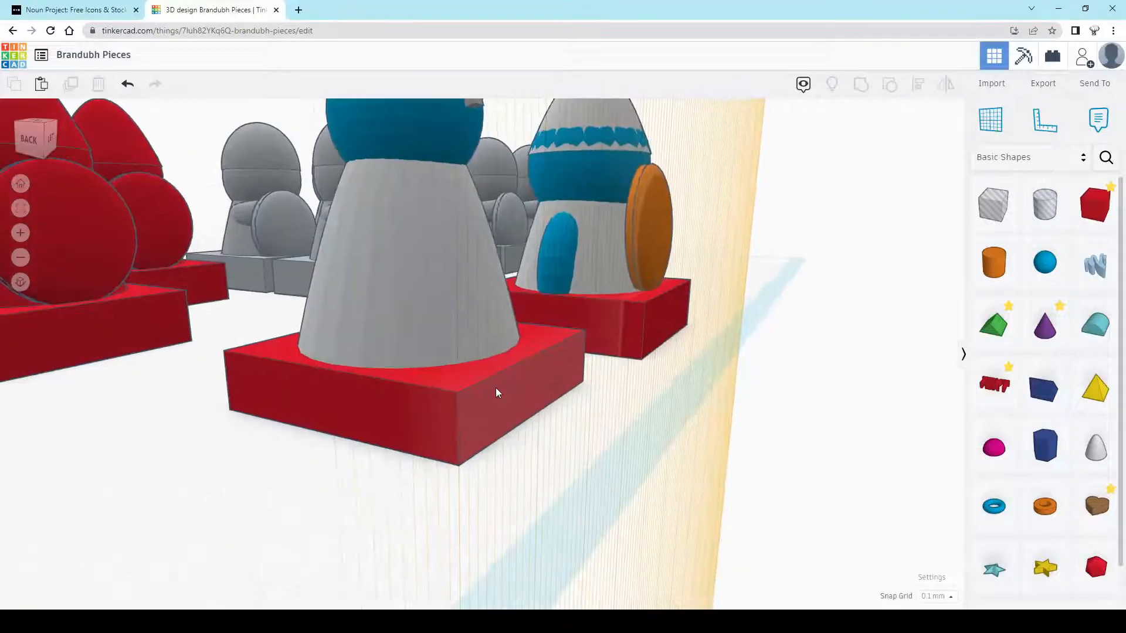
right_drag(858, 237, 858, 257)
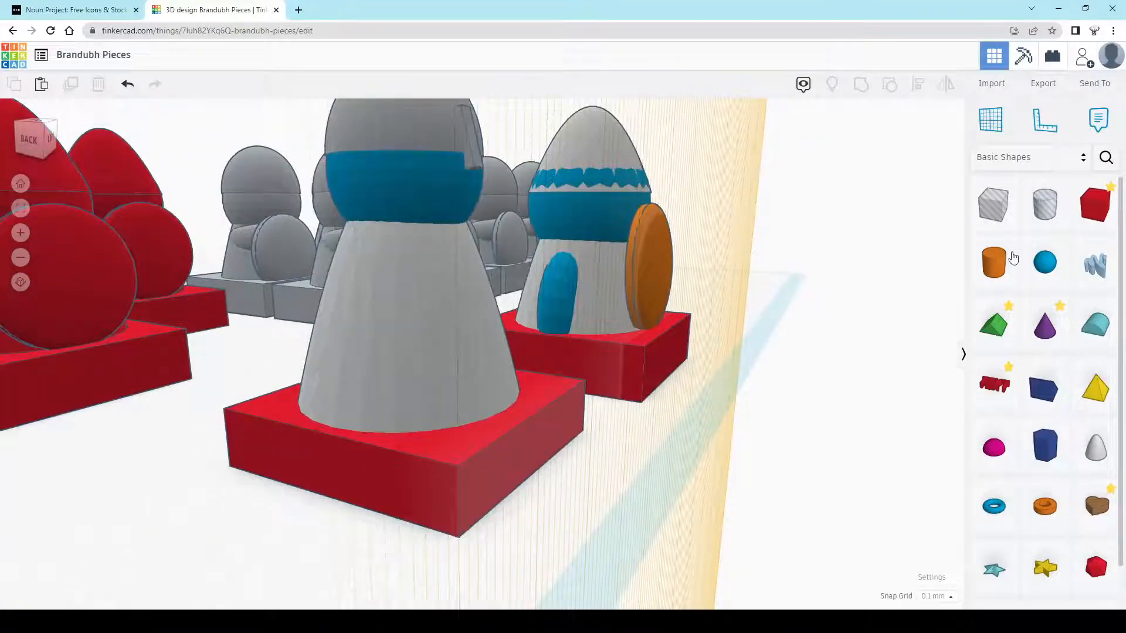
click(560, 386)
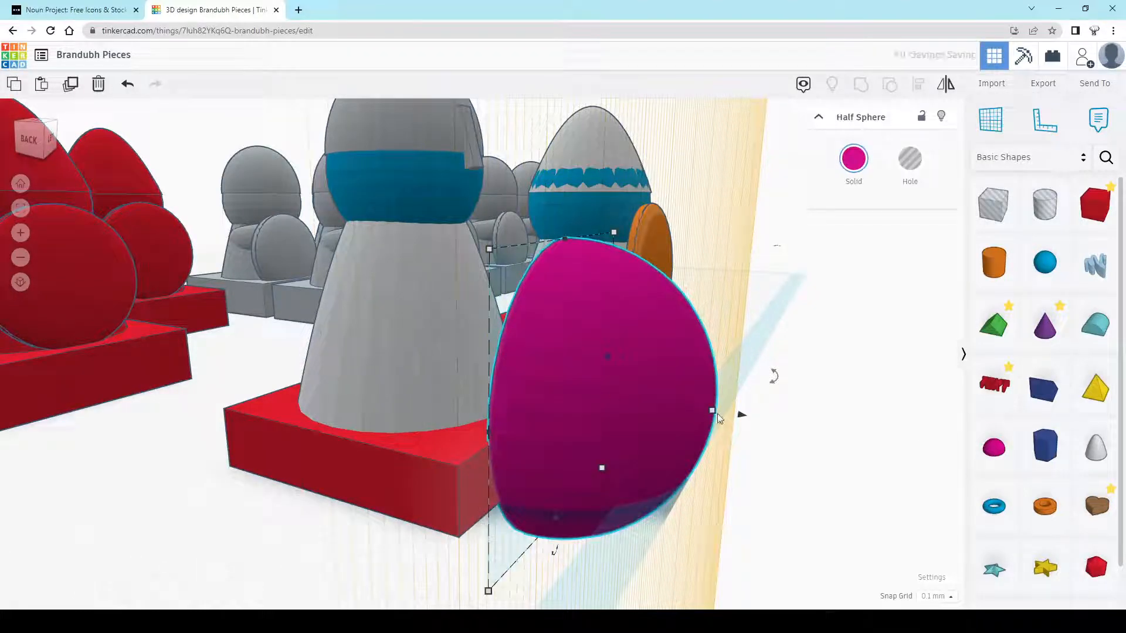
drag(713, 413, 575, 386)
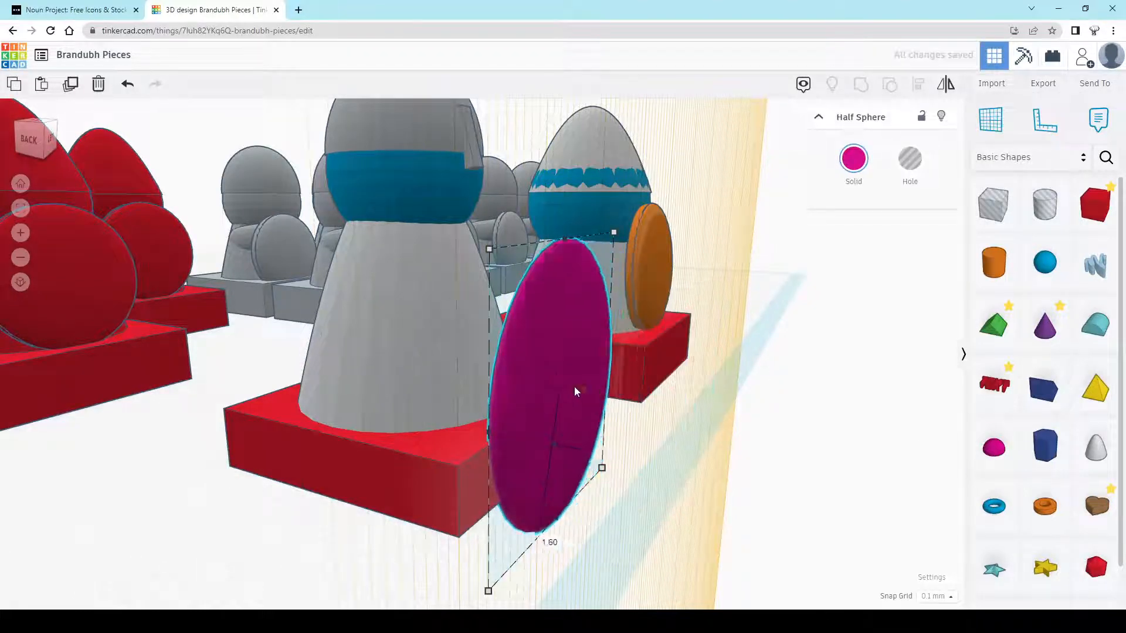
right_drag(530, 415, 600, 417)
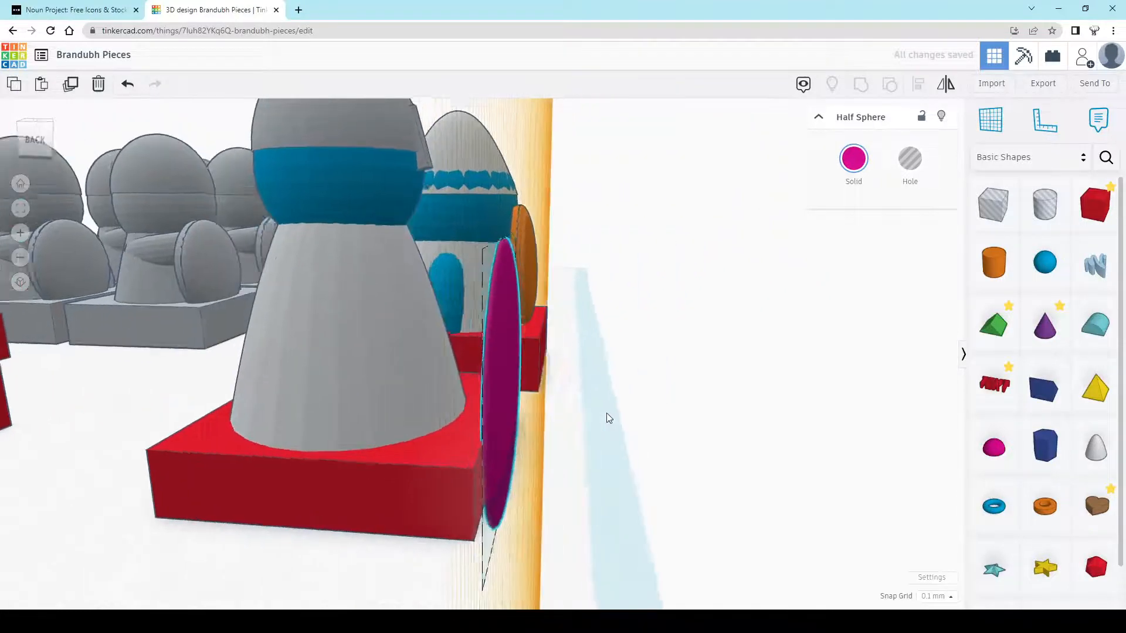
drag(511, 384, 523, 386)
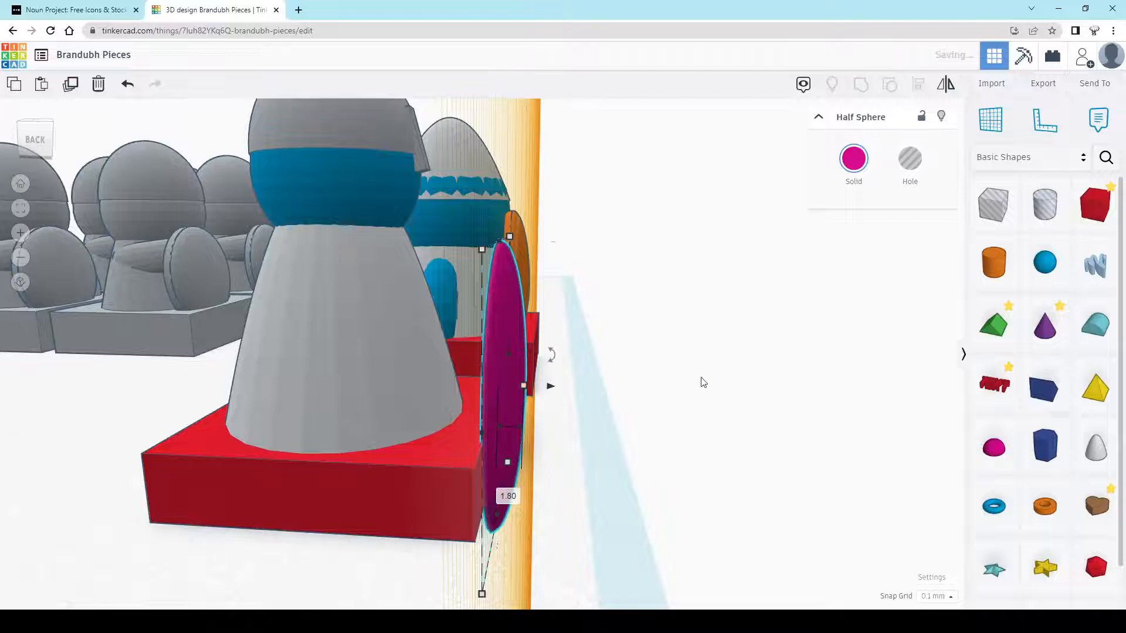
right_drag(701, 382, 557, 385)
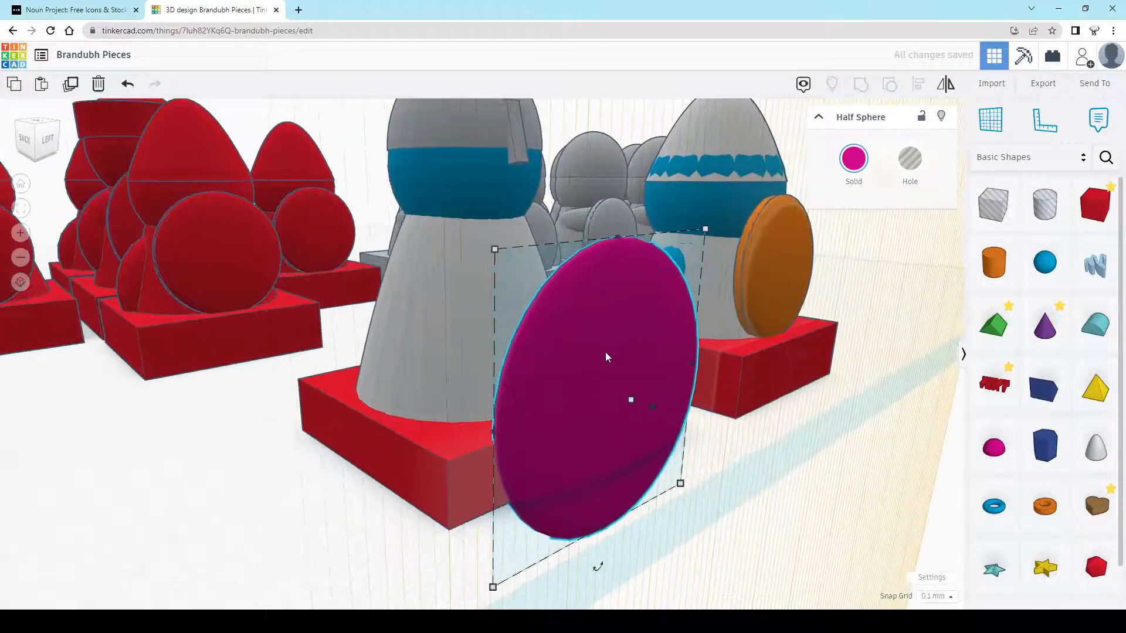
Shrink the flattened half sphere to about 15.9 mm tall and move it up and back toward the body
key(ctrl+Up)
key(ctrl+Up)
key(ctrl+Up)
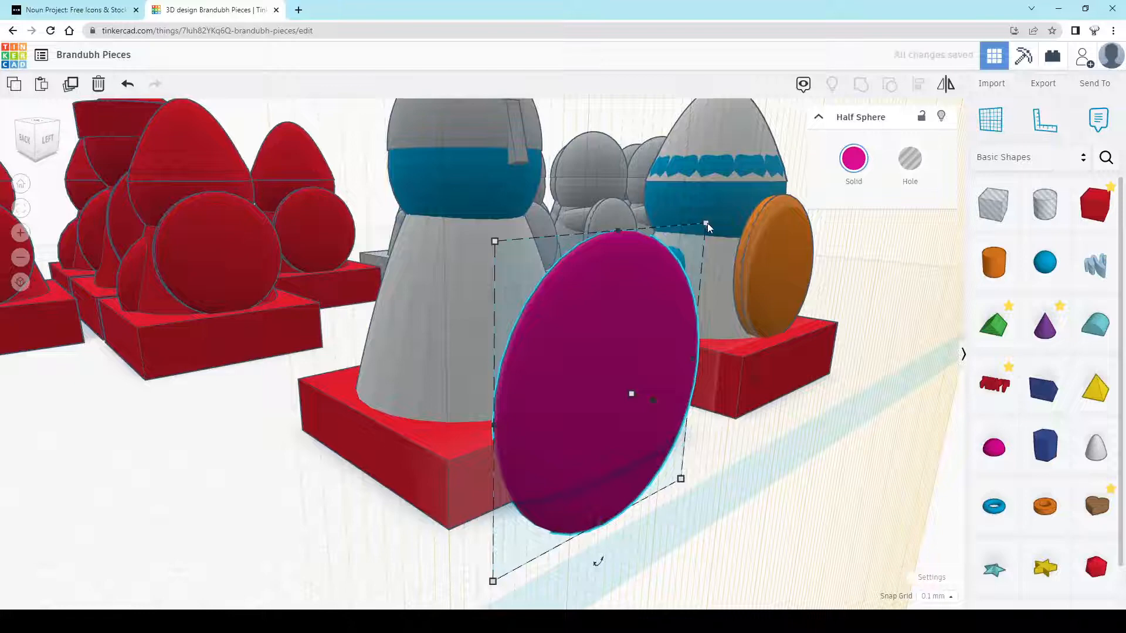
drag(707, 224, 650, 289)
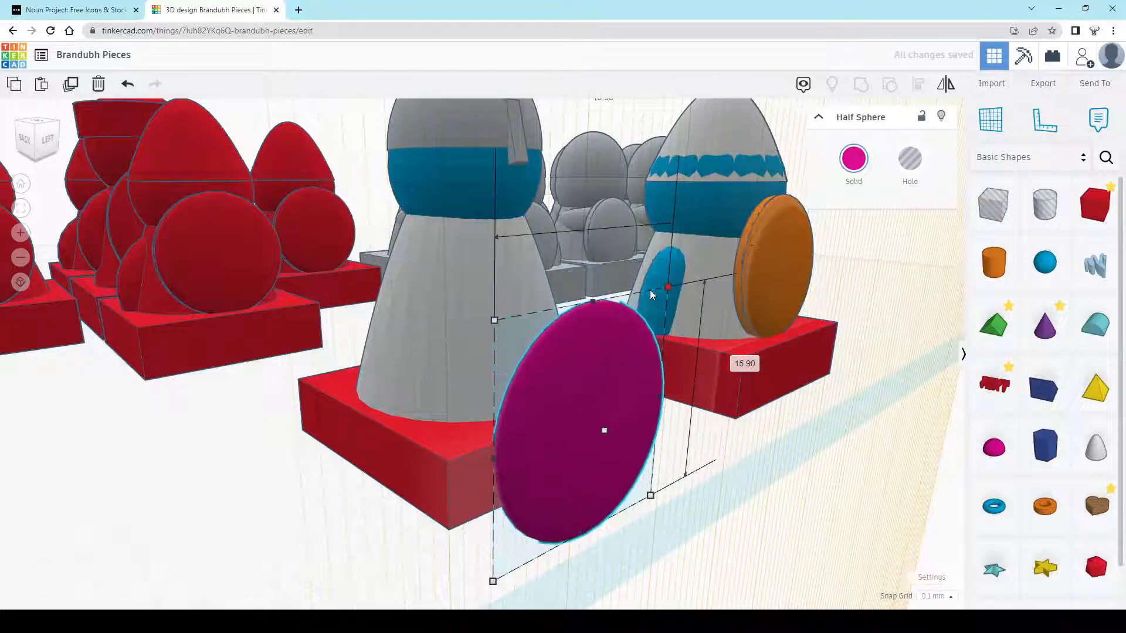
drag(583, 386, 583, 357)
right_drag(509, 406, 597, 404)
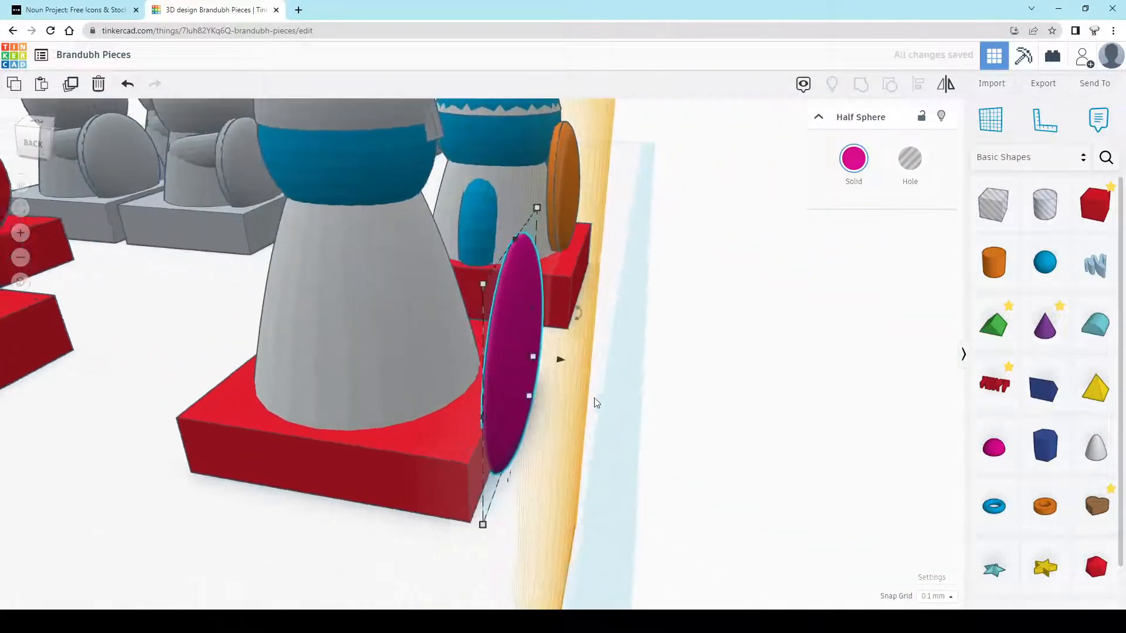
drag(558, 359, 549, 392)
Scale the disc down about its centre and move it up and sideways to cover the front of the body
right_drag(549, 392, 543, 322)
right_drag(494, 370, 284, 354)
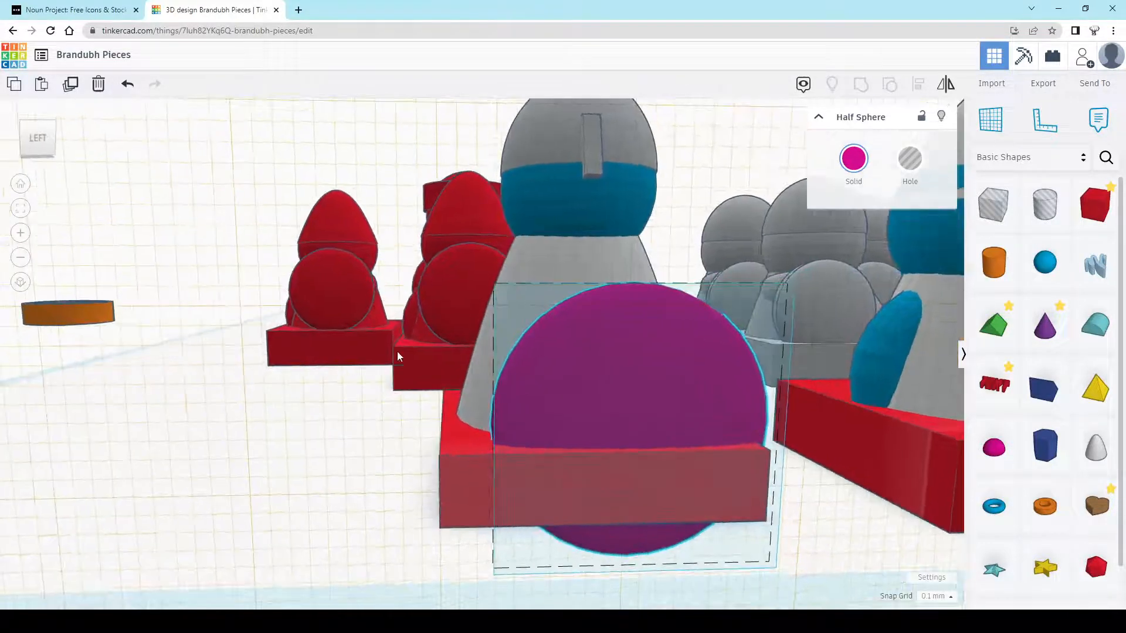
alt+drag(787, 286, 745, 309)
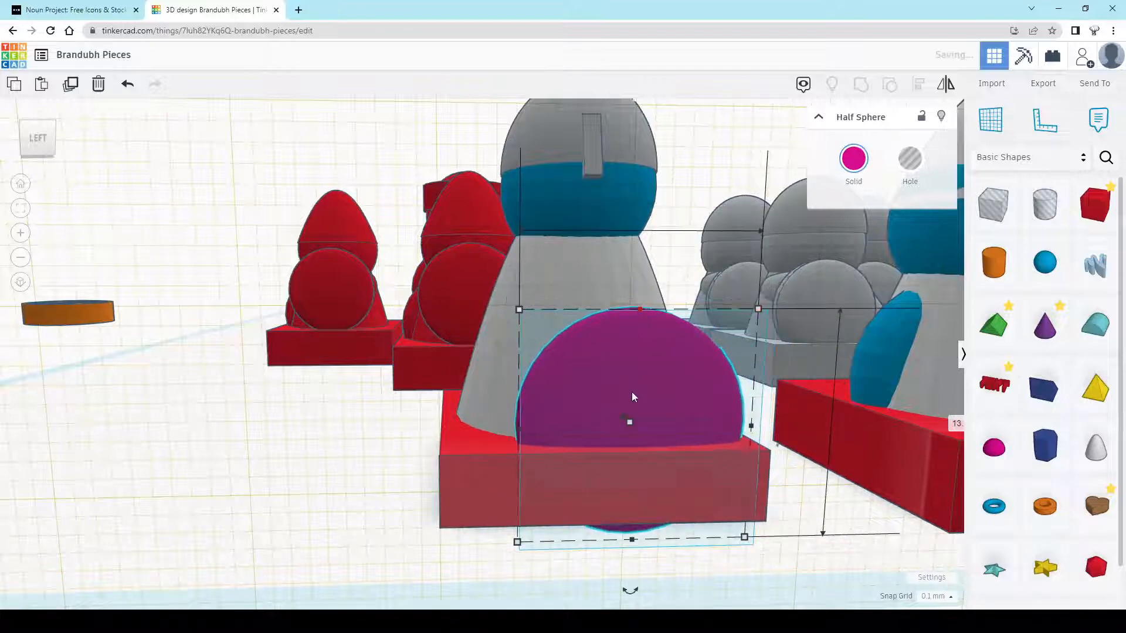
drag(677, 385, 637, 322)
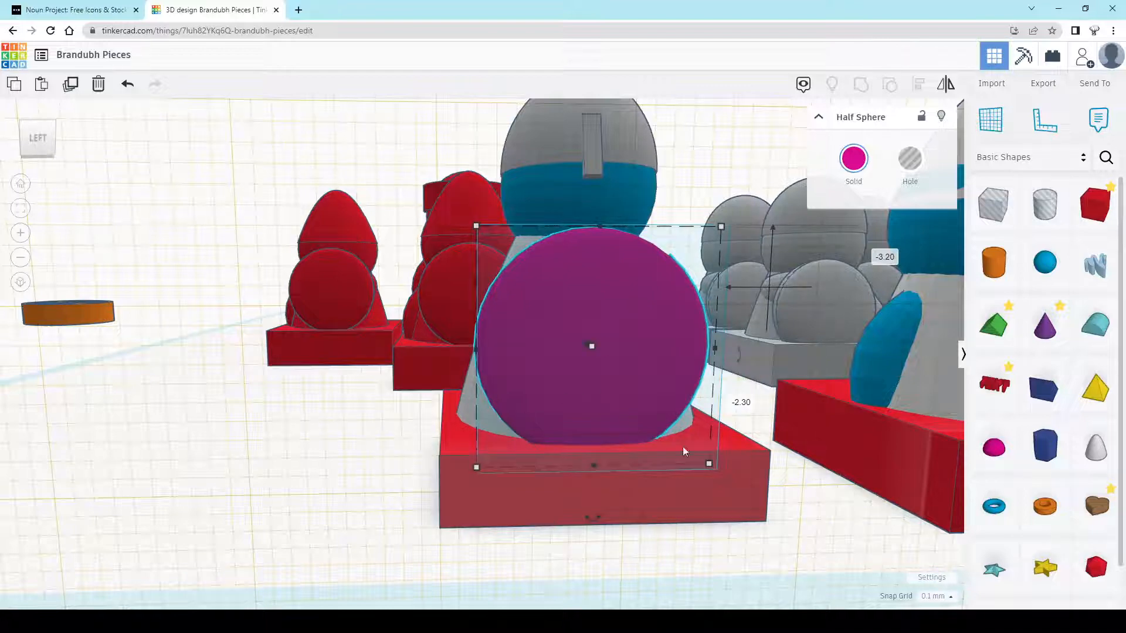
Fine-tune the disc's position in small sideways moves so it sits like a shield before the body
right_drag(745, 470, 680, 433)
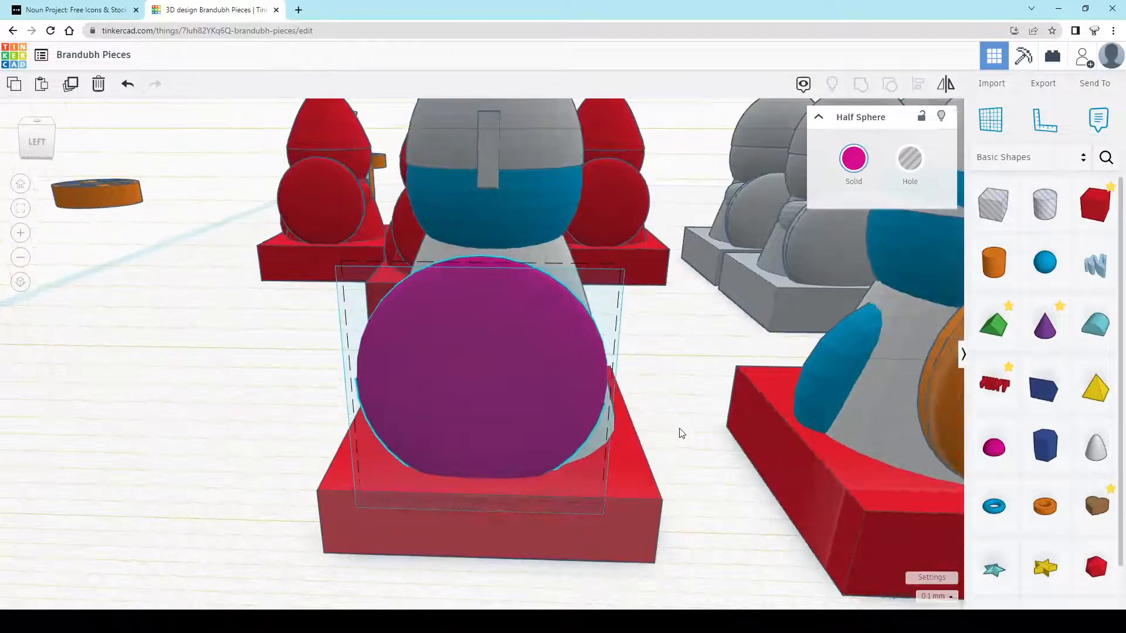
mouse_move(543, 426)
mouse_down()
mouse_move(576, 423)
mouse_move(533, 422)
mouse_up()
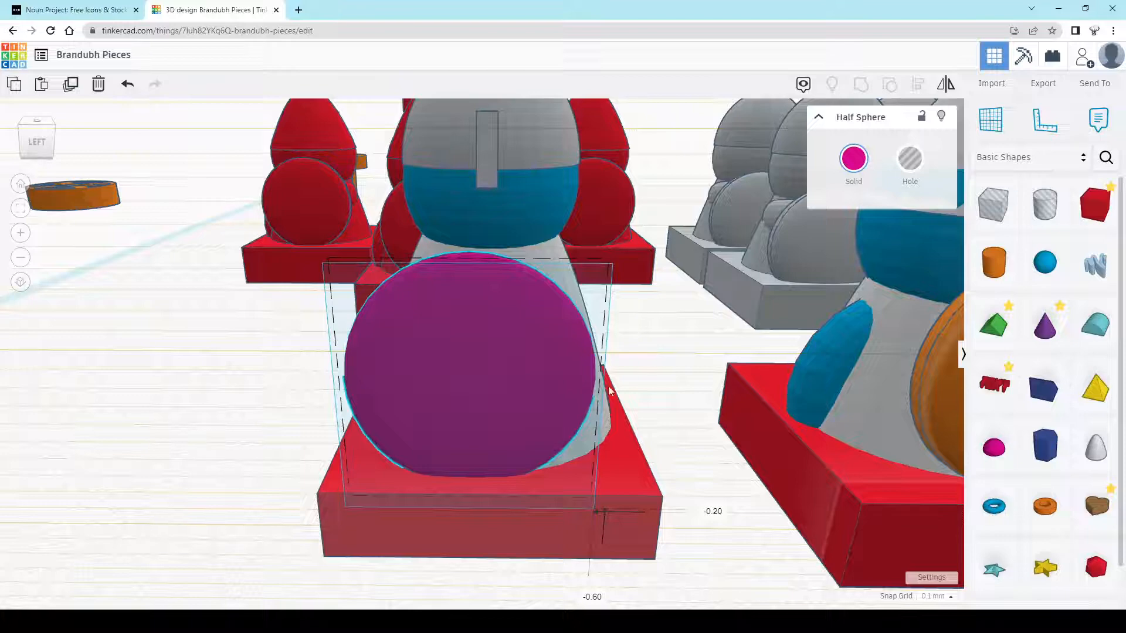
right_drag(684, 380, 532, 420)
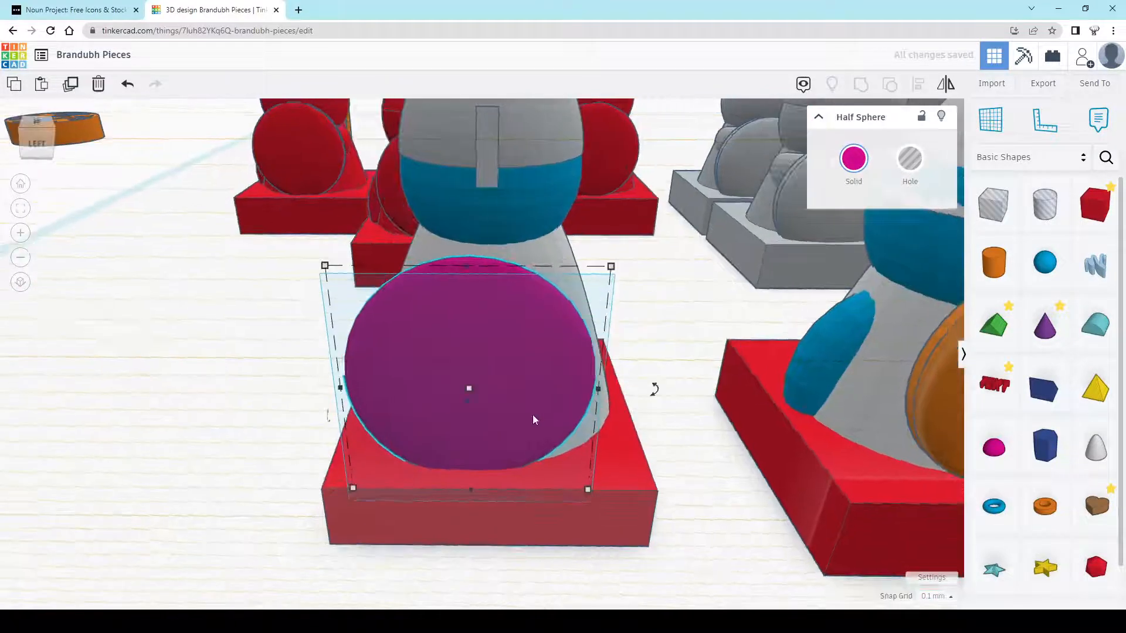
drag(533, 419, 543, 417)
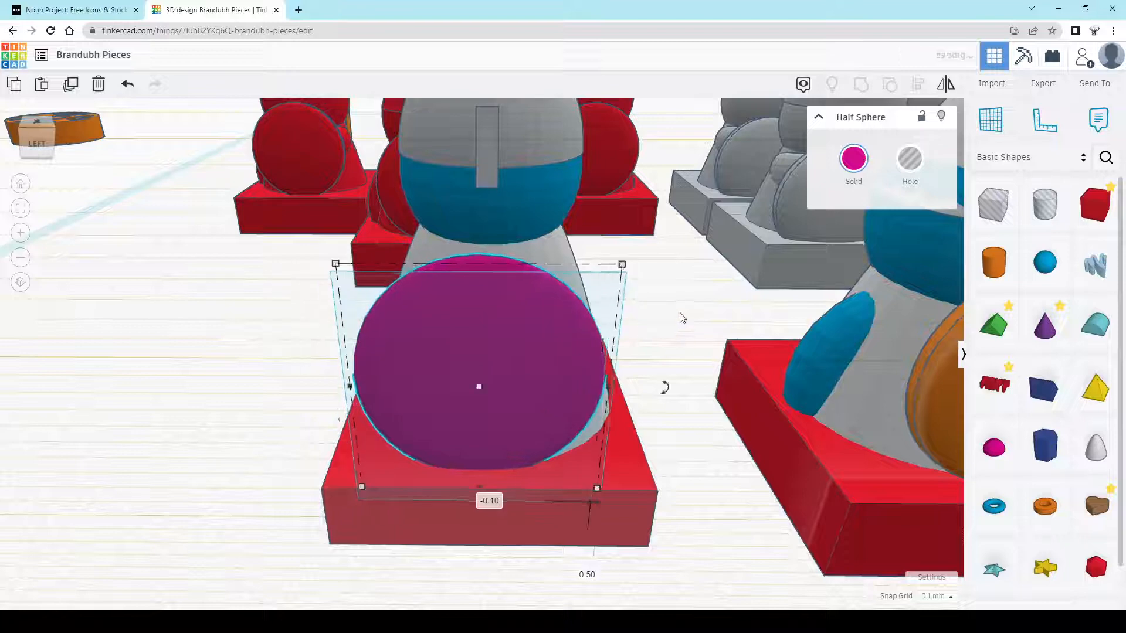
click(684, 352)
Thicken the shield disc slightly outward and push it closer against the front of the body
right_drag(606, 329, 396, 327)
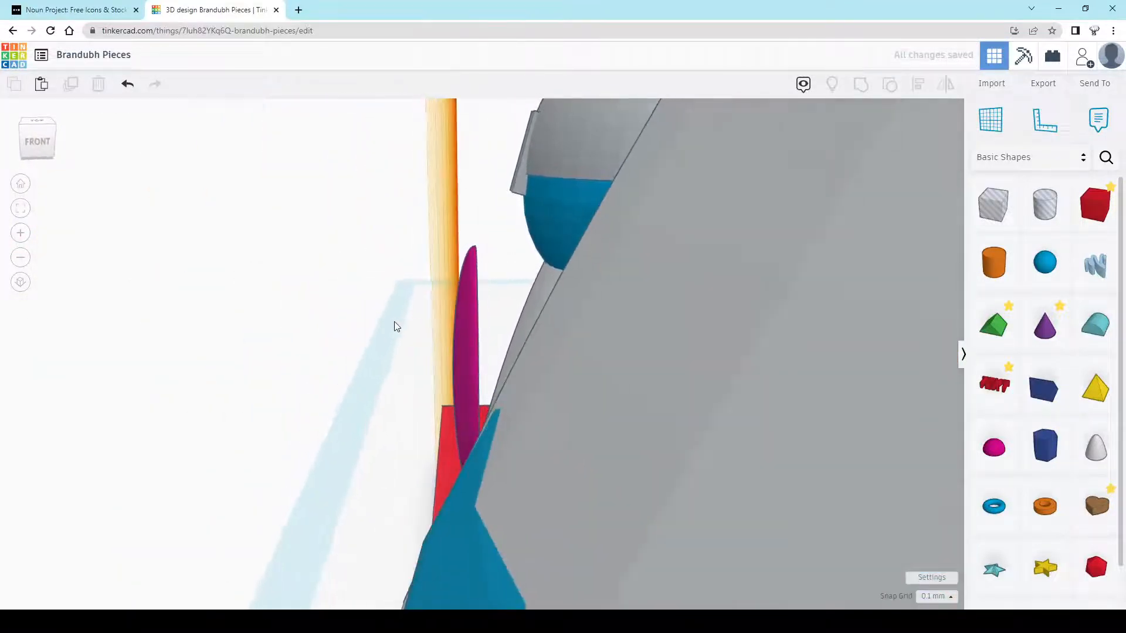
click(469, 369)
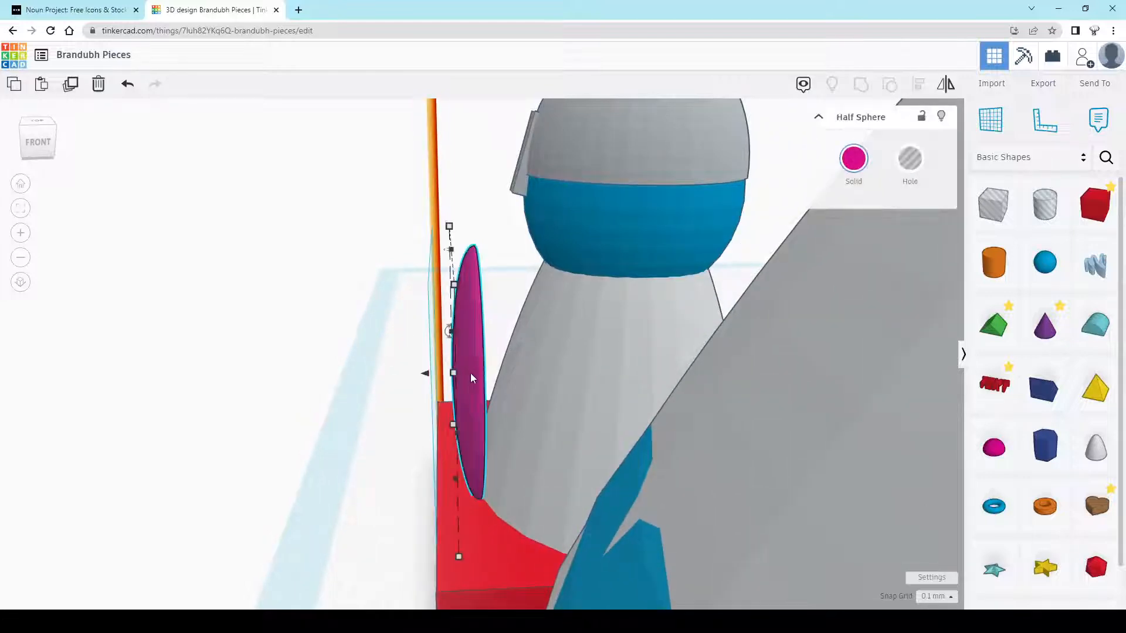
drag(459, 376, 447, 373)
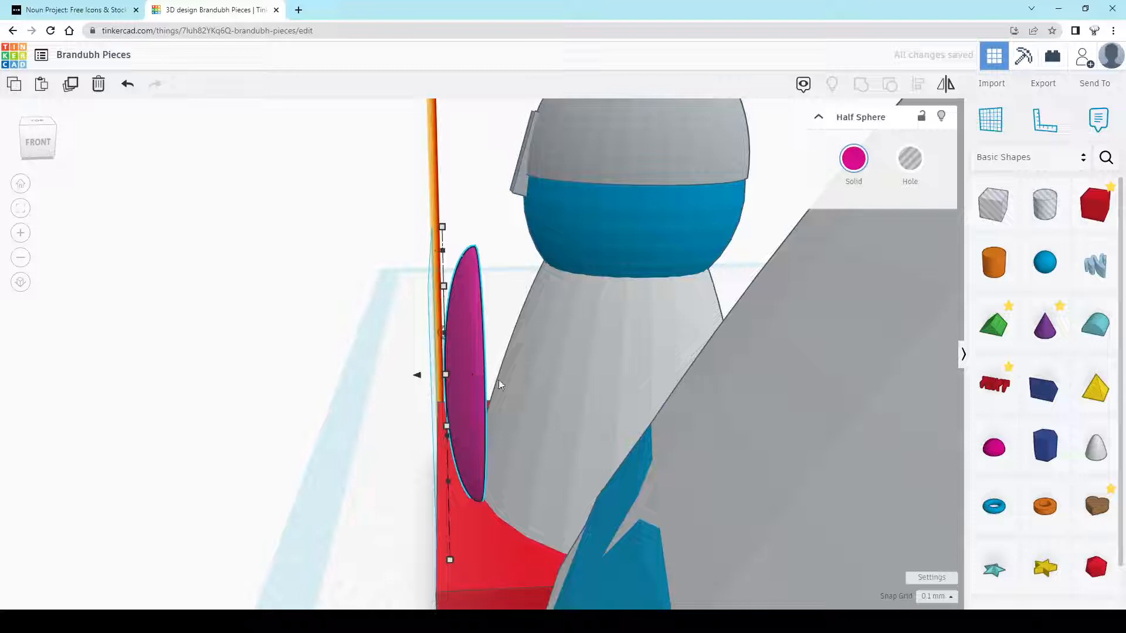
drag(418, 376, 428, 372)
mouse_move(369, 410)
right_down()
mouse_move(657, 405)
mouse_move(719, 381)
mouse_move(733, 441)
mouse_move(770, 426)
mouse_move(780, 434)
mouse_move(487, 428)
mouse_move(567, 439)
mouse_move(455, 445)
mouse_move(174, 420)
mouse_move(621, 452)
mouse_move(638, 416)
right_up()
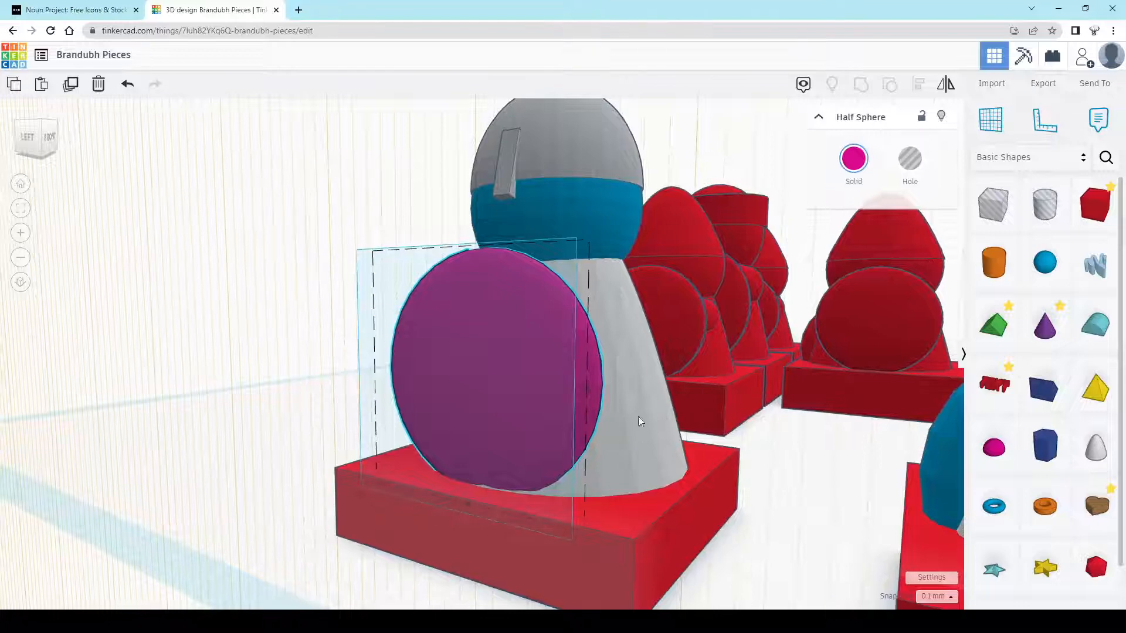
click(284, 252)
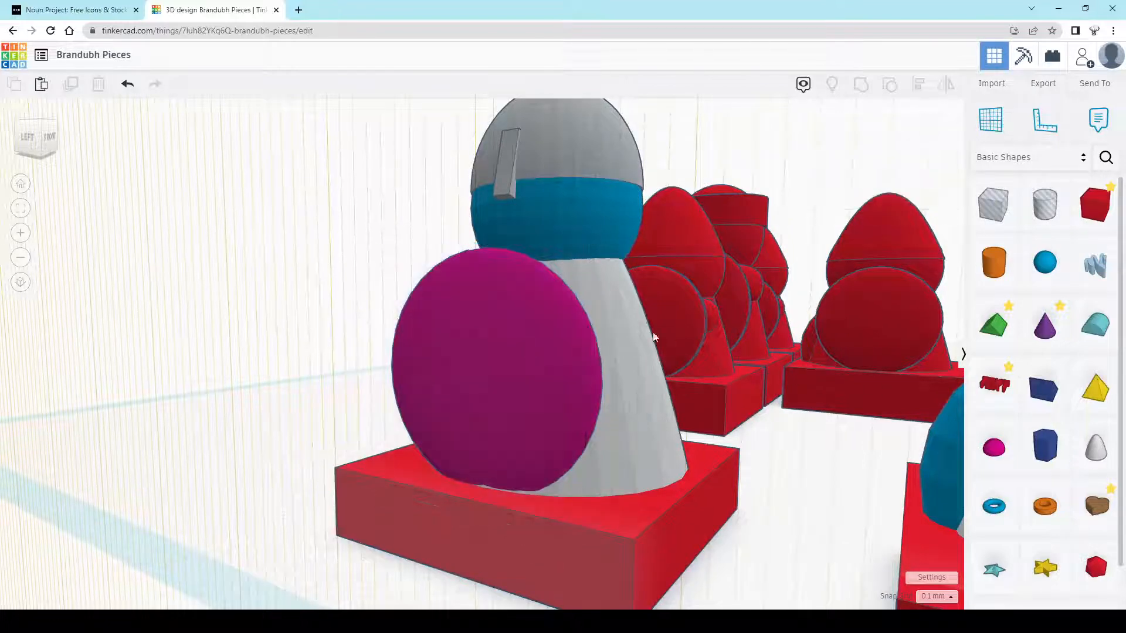
Place a torus from the basic shapes on the workplane beside the new piece's base
right_drag(654, 337, 626, 343)
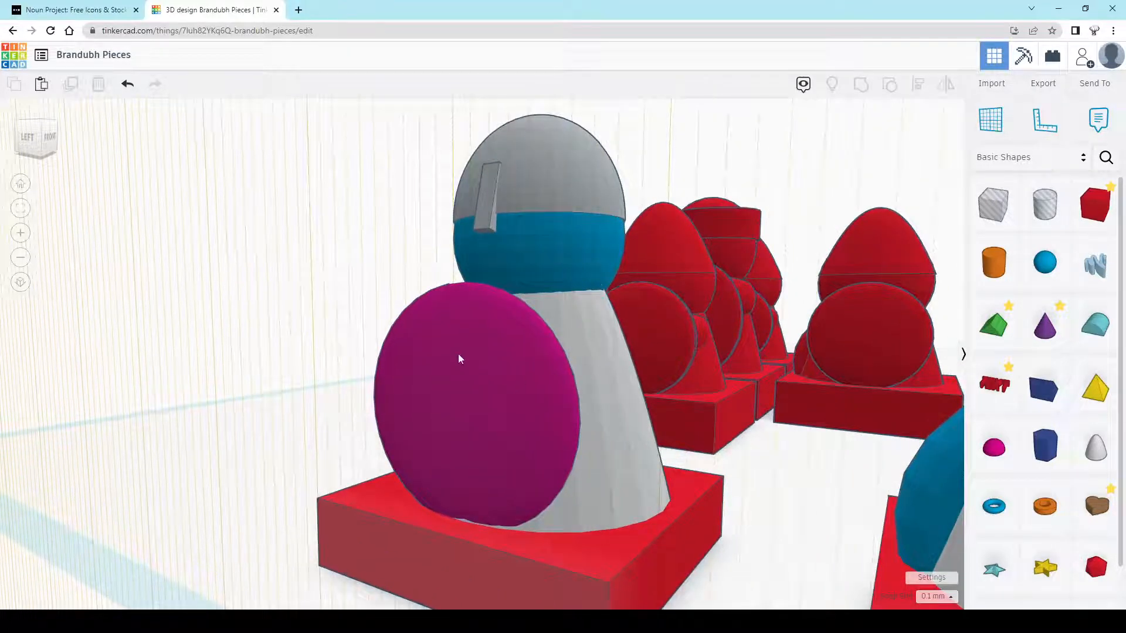
middle_drag(528, 339, 648, 325)
click(993, 123)
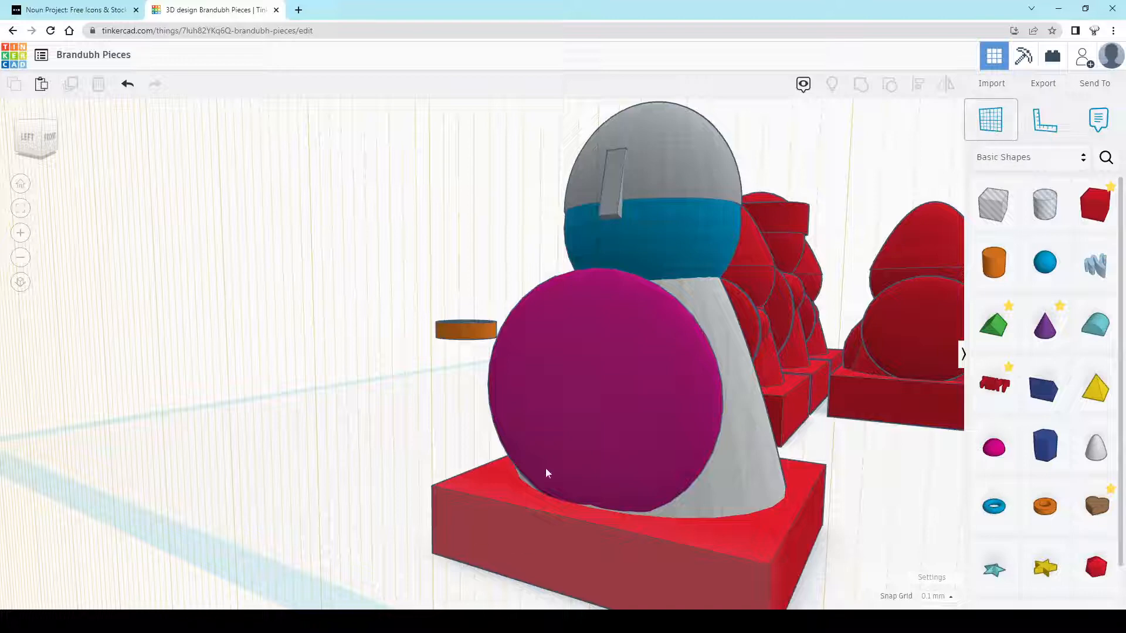
click(389, 518)
right_drag(427, 433, 721, 453)
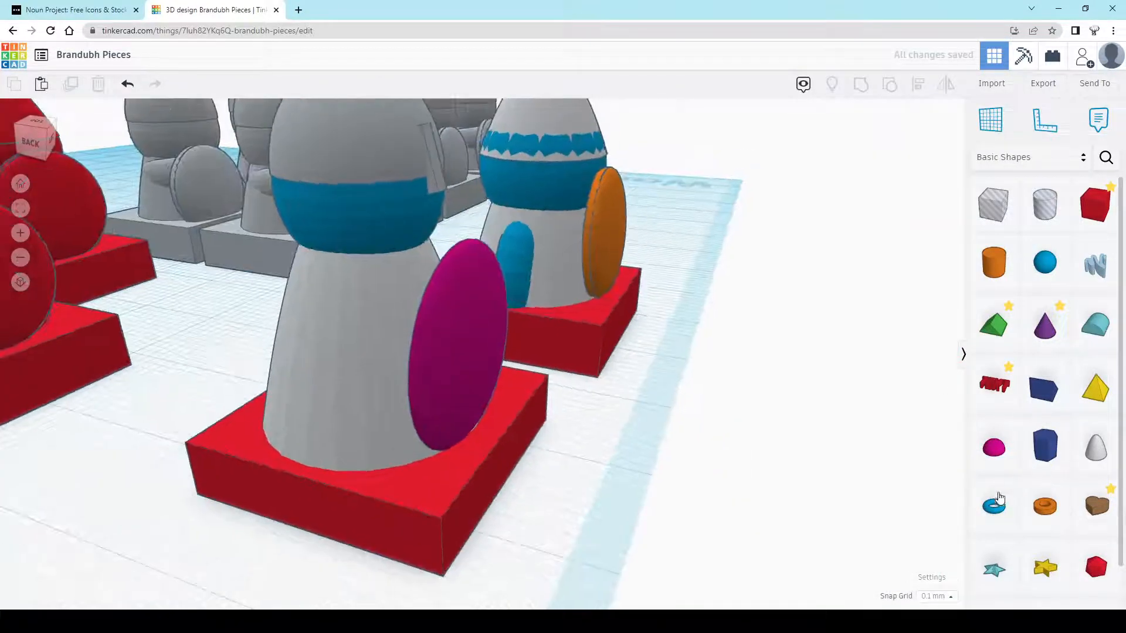
scroll(990, 510, down, 1)
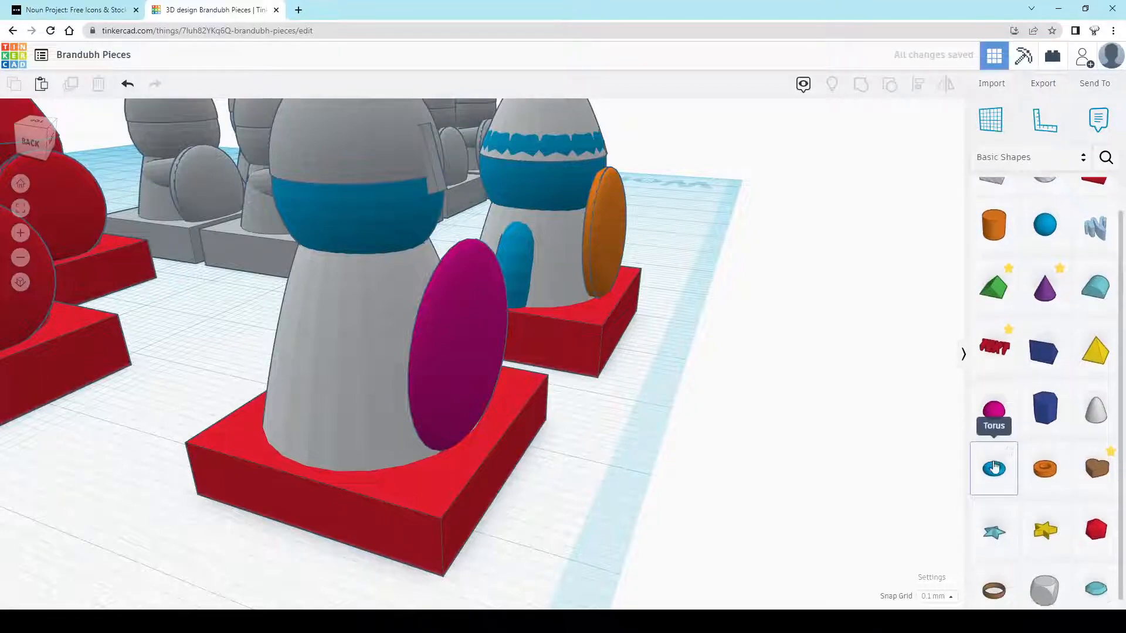
drag(910, 477, 267, 525)
right_drag(556, 512, 420, 511)
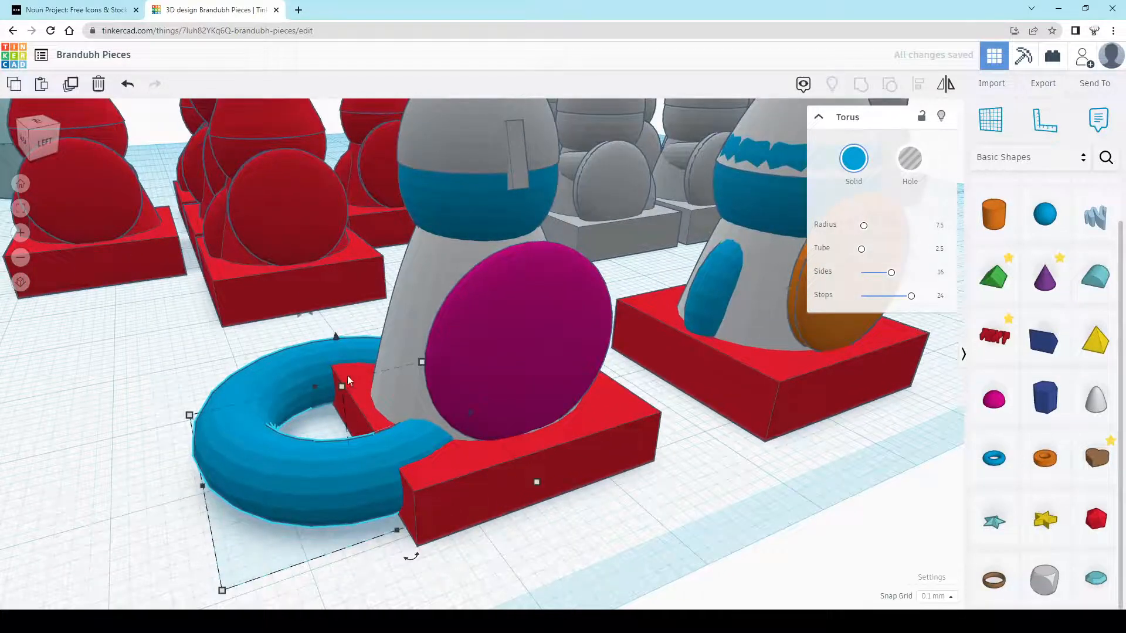
Rotate the torus by -90° so it stands upright next to the body
right_drag(332, 463, 379, 473)
middle_drag(378, 473, 466, 381)
drag(446, 254, 339, 275)
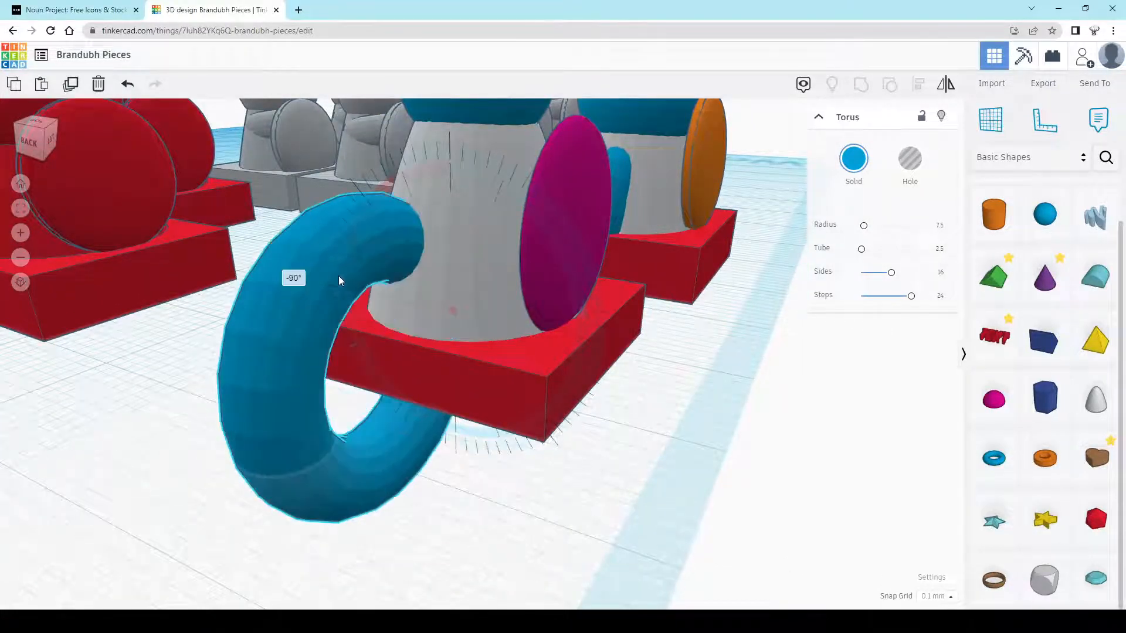
Scale the torus down proportionally to about 13.7 mm across and 3.42 mm thick, and raise it about 7.34 mm
mouse_move(278, 492)
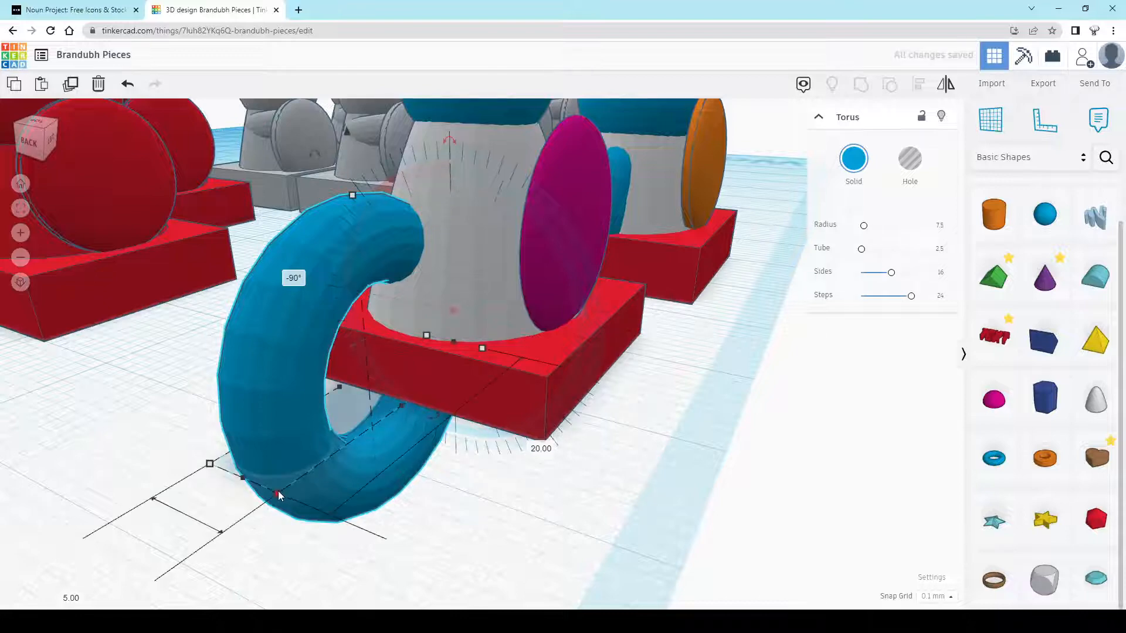
drag(277, 493, 309, 415)
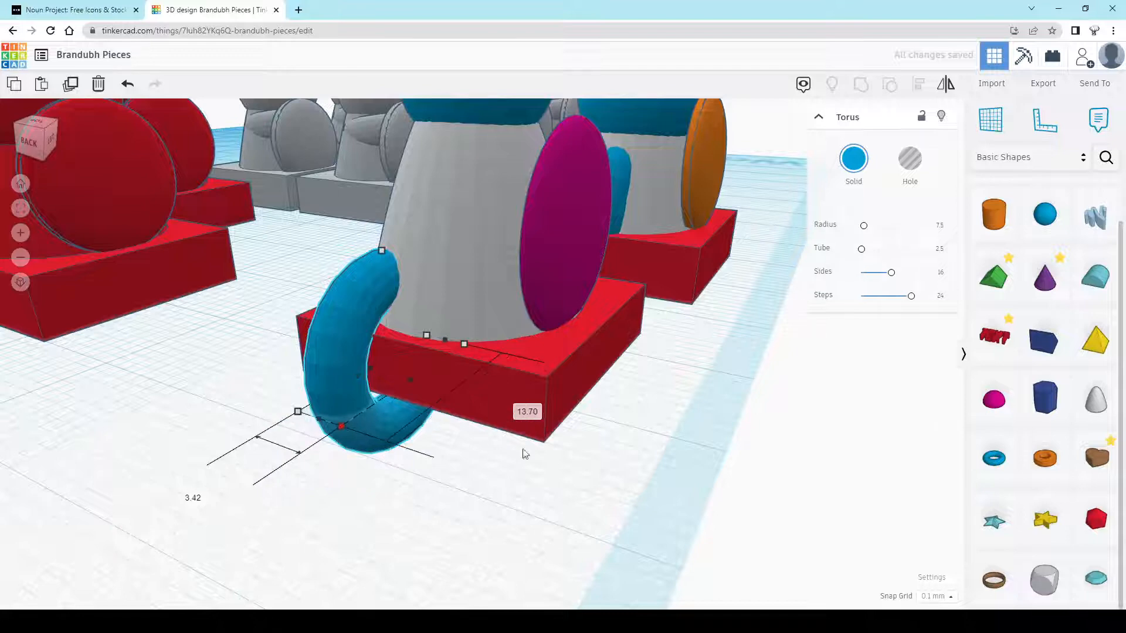
right_drag(630, 459, 561, 425)
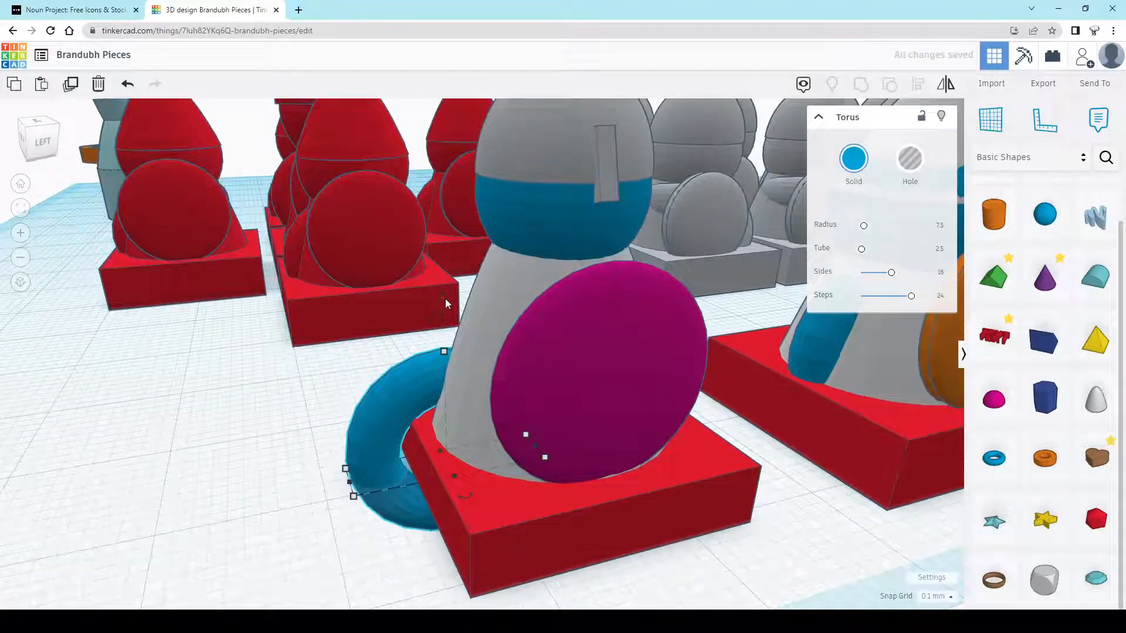
drag(445, 298, 439, 178)
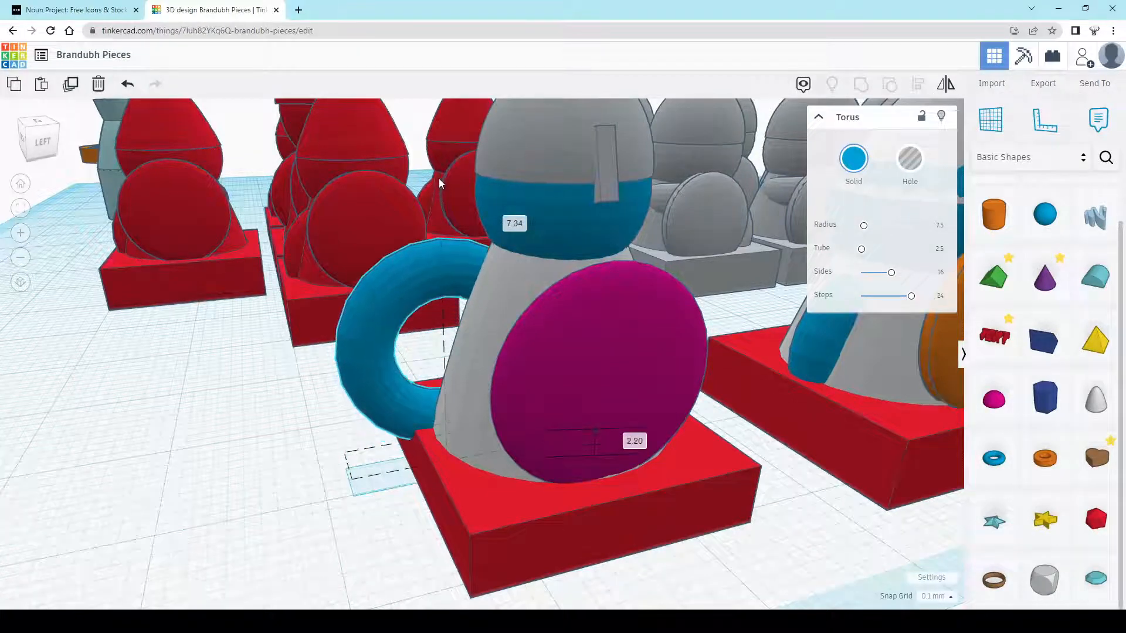
Nudge the torus in small increments toward the shield side of the piece
key(Down)
key(Down)
key(Down)
key(Down)
key(Down)
key(Down)
key(Down)
key(Down)
key(Down)
key(Down)
key(Down)
key(Down)
key(Down)
key(Down)
key(Down)
key(Down)
key(Down)
key(Down)
key(Down)
key(Down)
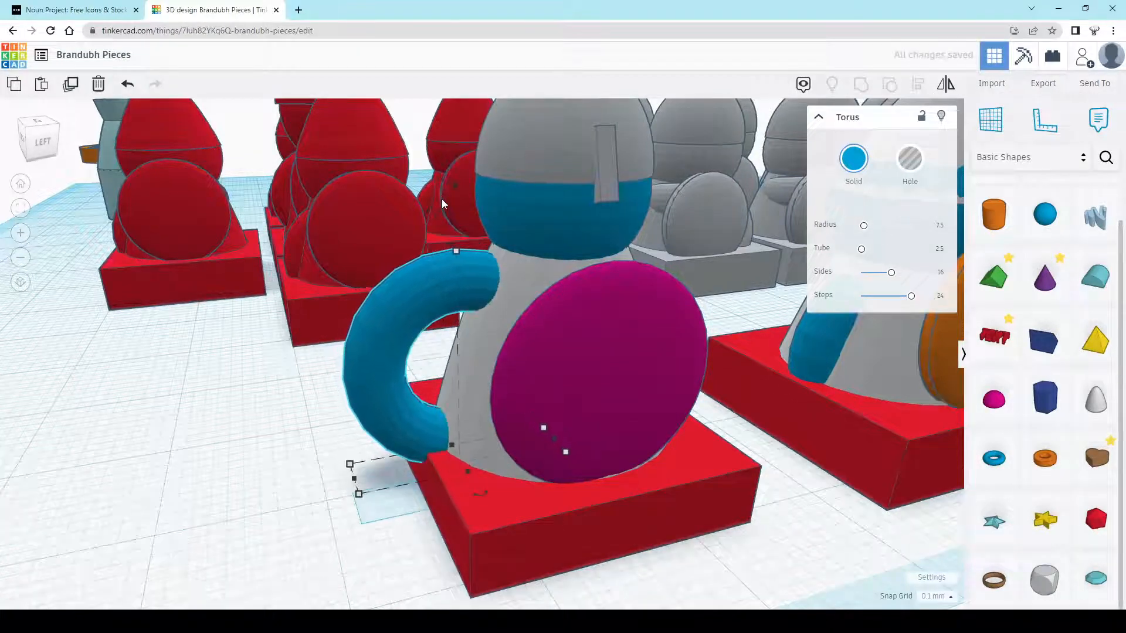
key(Down)
key(Down)
key(Down)
key(Down)
key(Down)
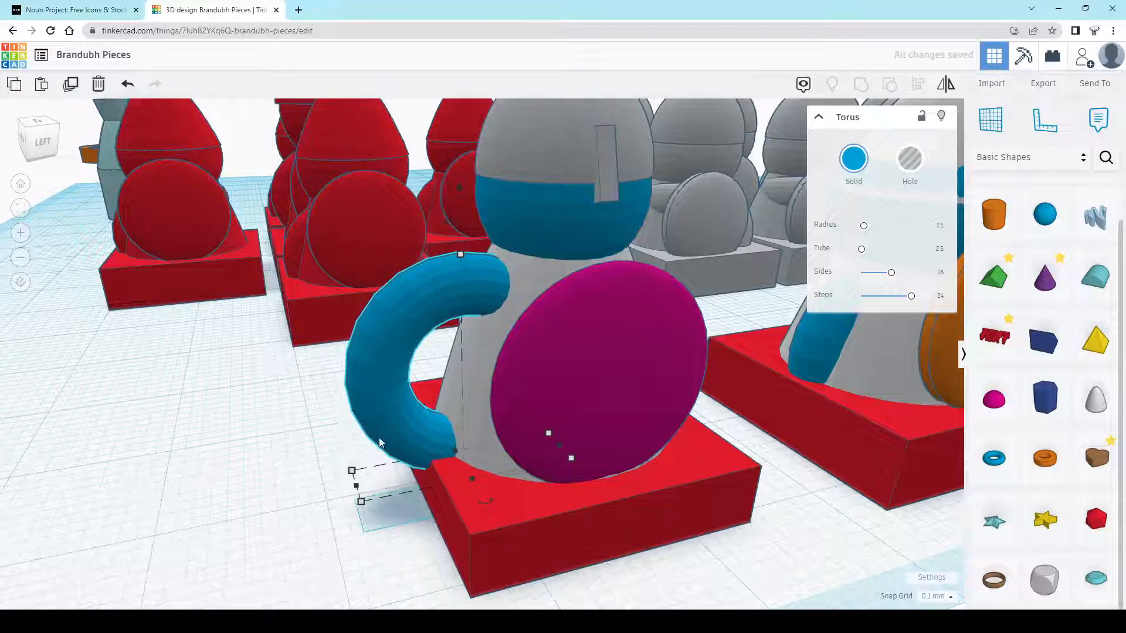
Nudge the torus sideways into the body until only its outer curve sticks out as an arm behind the shield
key(Right)
key(Right)
key(Right)
key(Right)
key(Right)
key(Right)
key(Right)
key(Right)
key(Right)
key(Right)
key(Right)
key(Right)
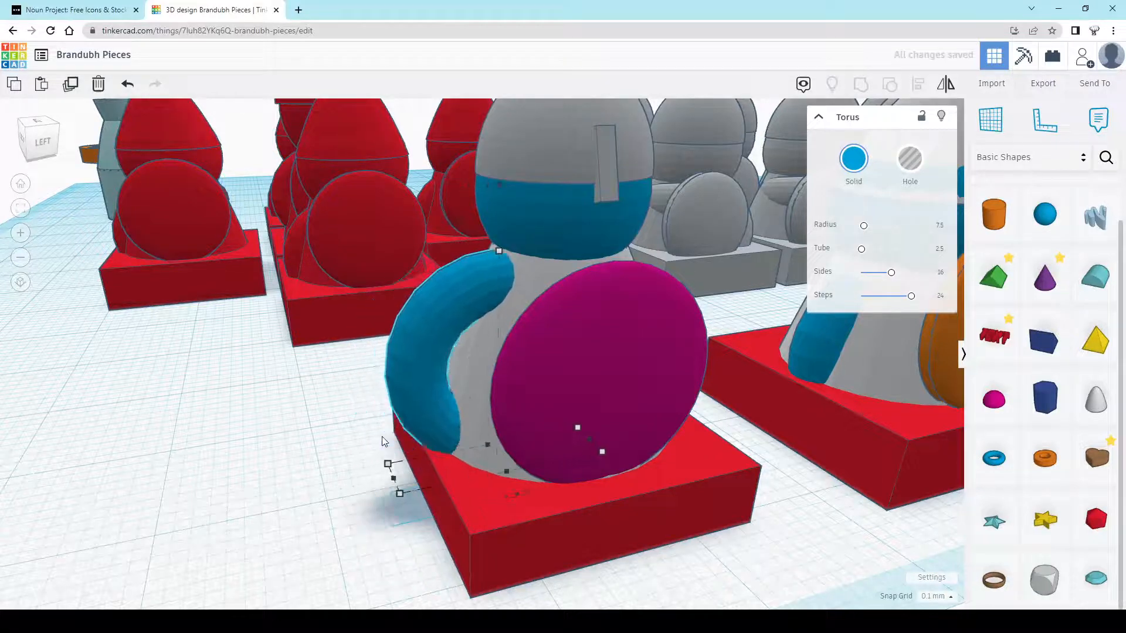
key(Right)
key(Right)
key(Right)
key(Right)
key(Right)
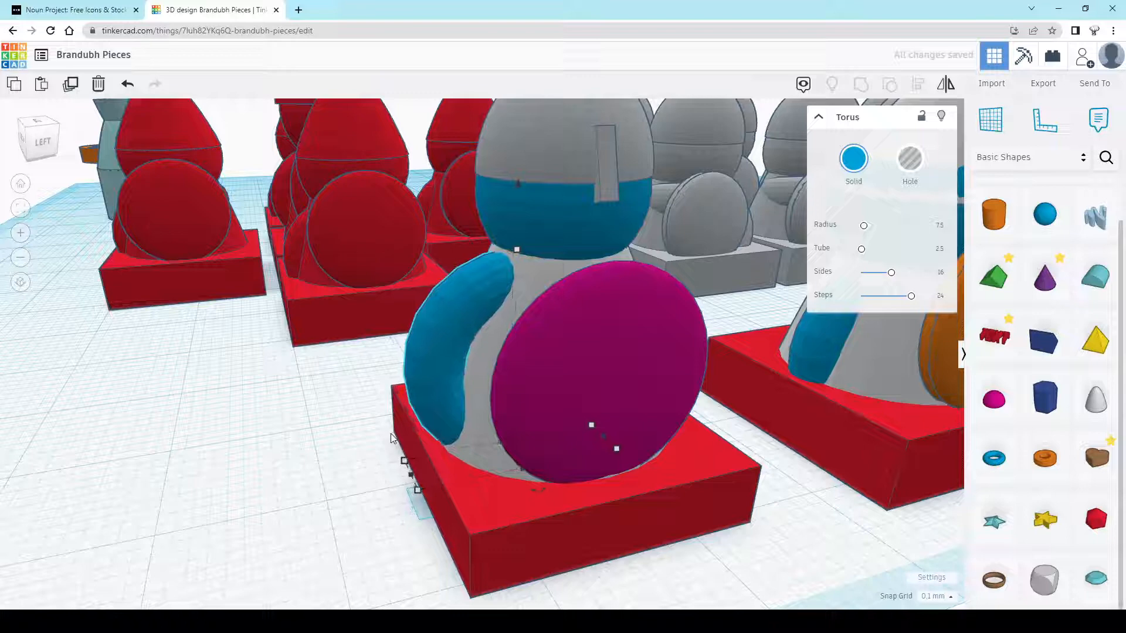
key(Right)
key(Right)
right_drag(375, 478, 523, 444)
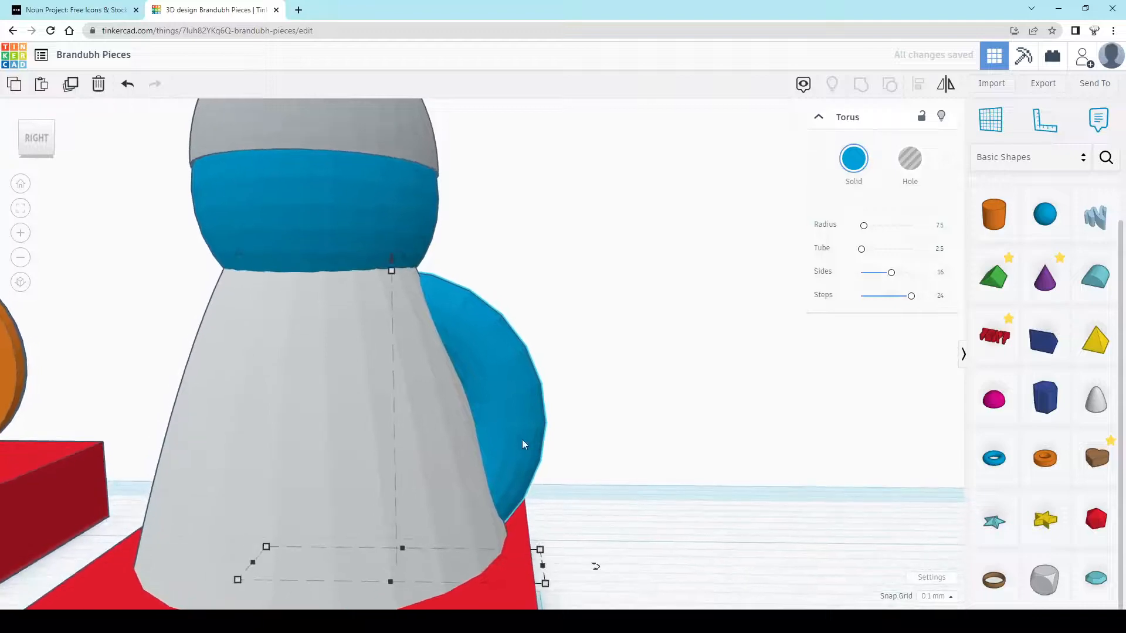
right_drag(614, 394, 551, 420)
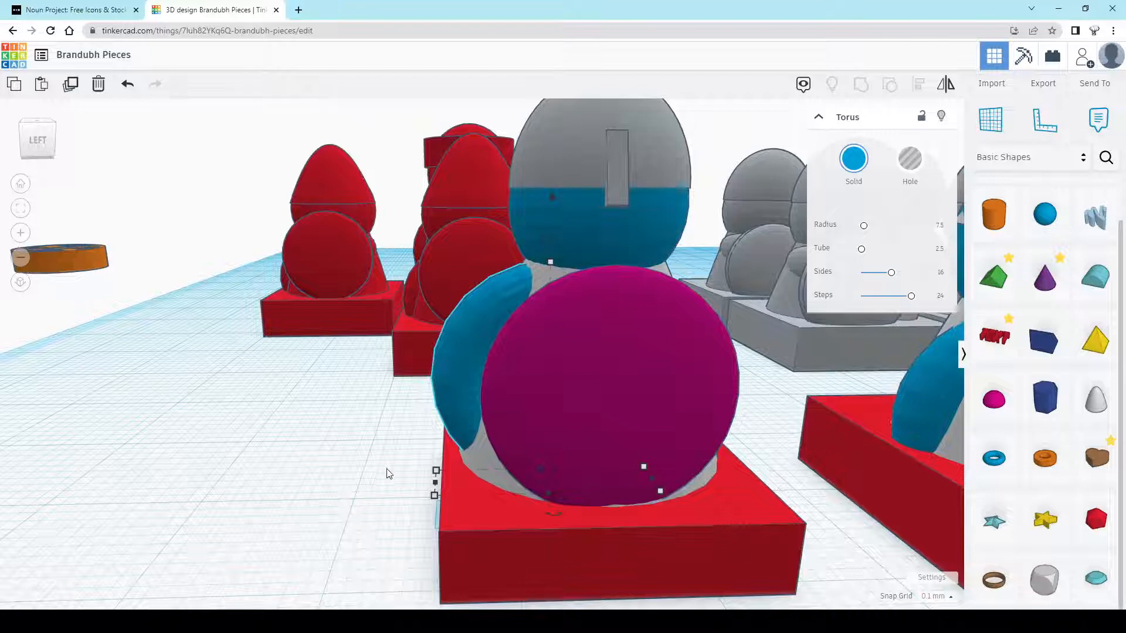
right_drag(387, 473, 439, 448)
middle_drag(636, 443, 604, 445)
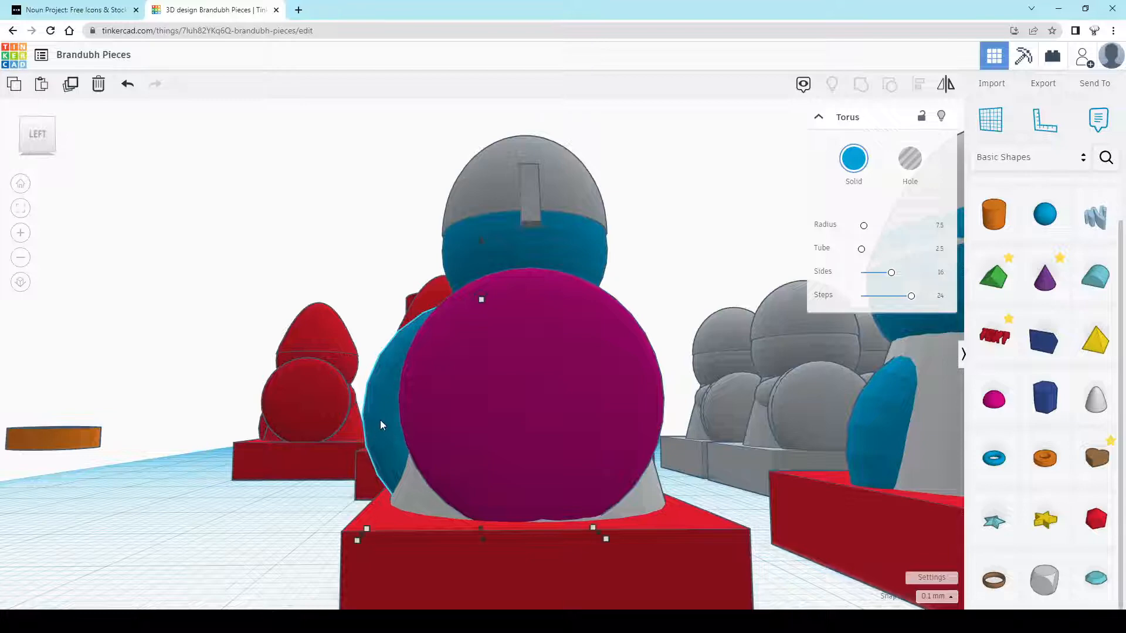
key(Right)
key(Right)
key(Right)
key(Right)
Duplicate the arm torus and move the copy to the opposite side of the body
right_drag(380, 420, 327, 387)
right_drag(396, 413, 238, 399)
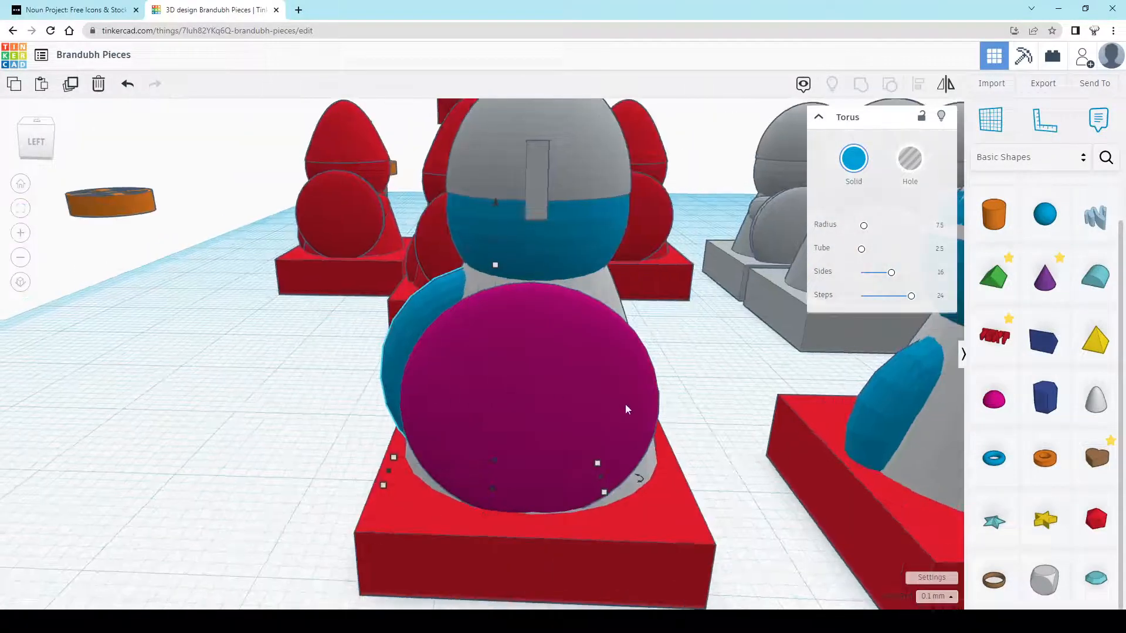
right_drag(626, 405, 529, 414)
click(530, 414)
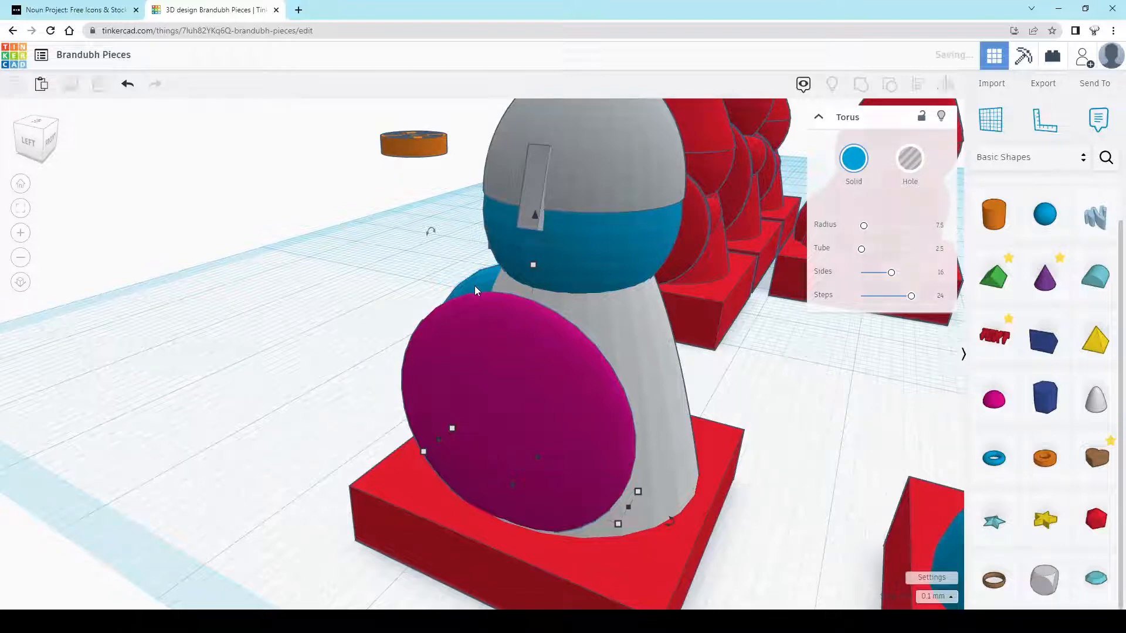
drag(474, 289, 488, 293)
drag(678, 356, 727, 405)
Set the snap grid to 5.0 mm and move the torus copy well clear of the piece
click(940, 598)
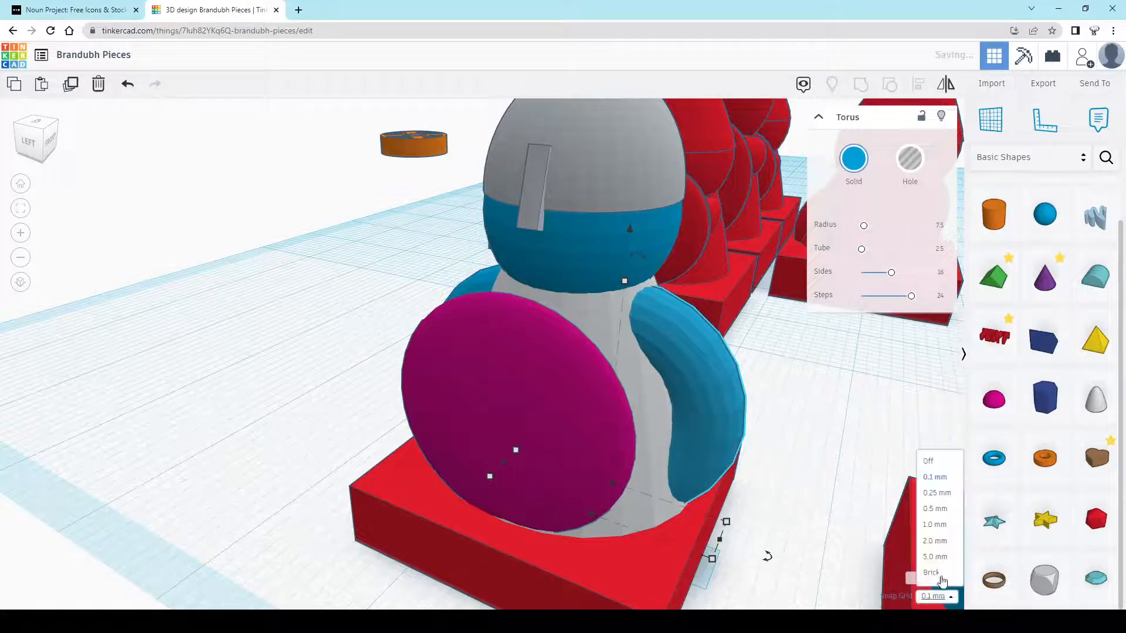
click(940, 563)
key(Left)
key(Left)
key(Left)
key(Left)
key(Left)
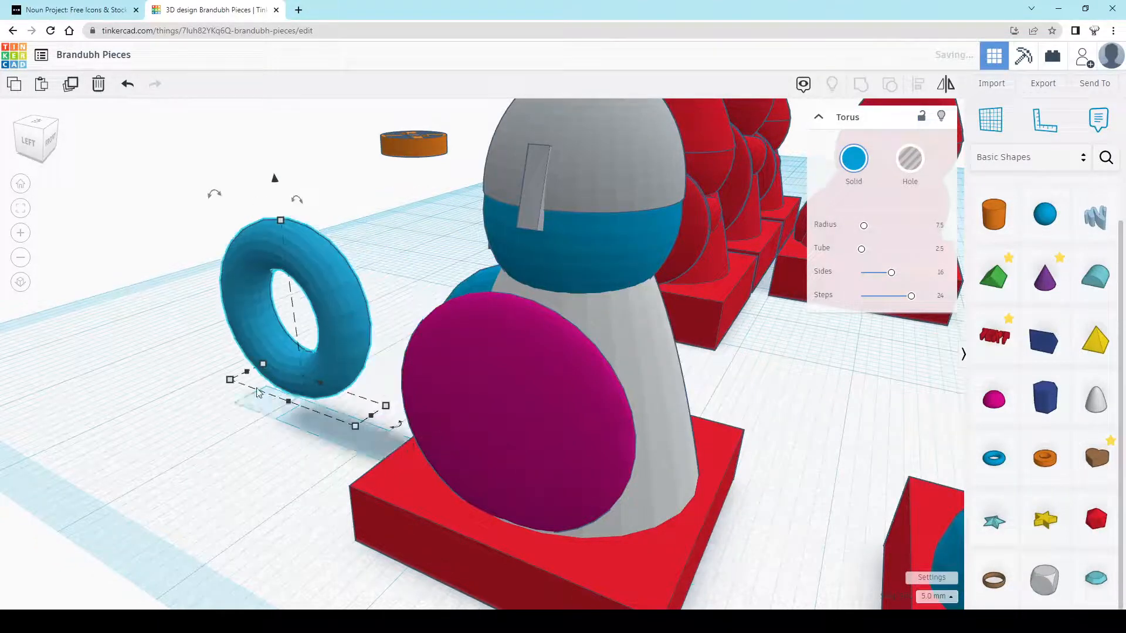
Place a 20 mm hole box over the far part of the free-standing torus
right_drag(244, 423, 271, 417)
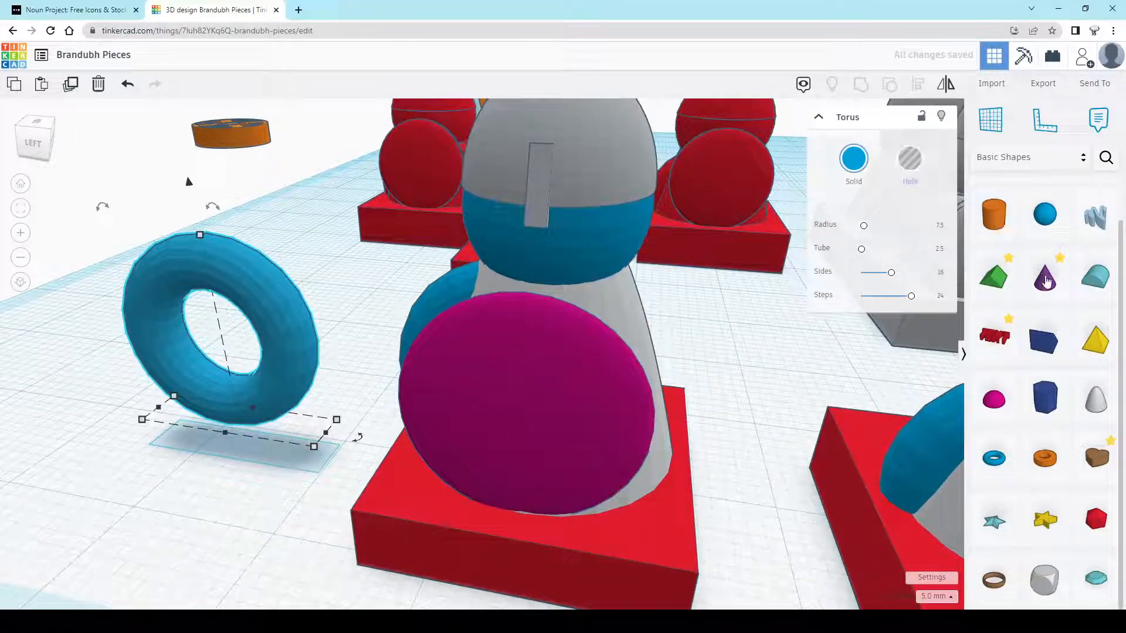
scroll(1047, 281, up, 1)
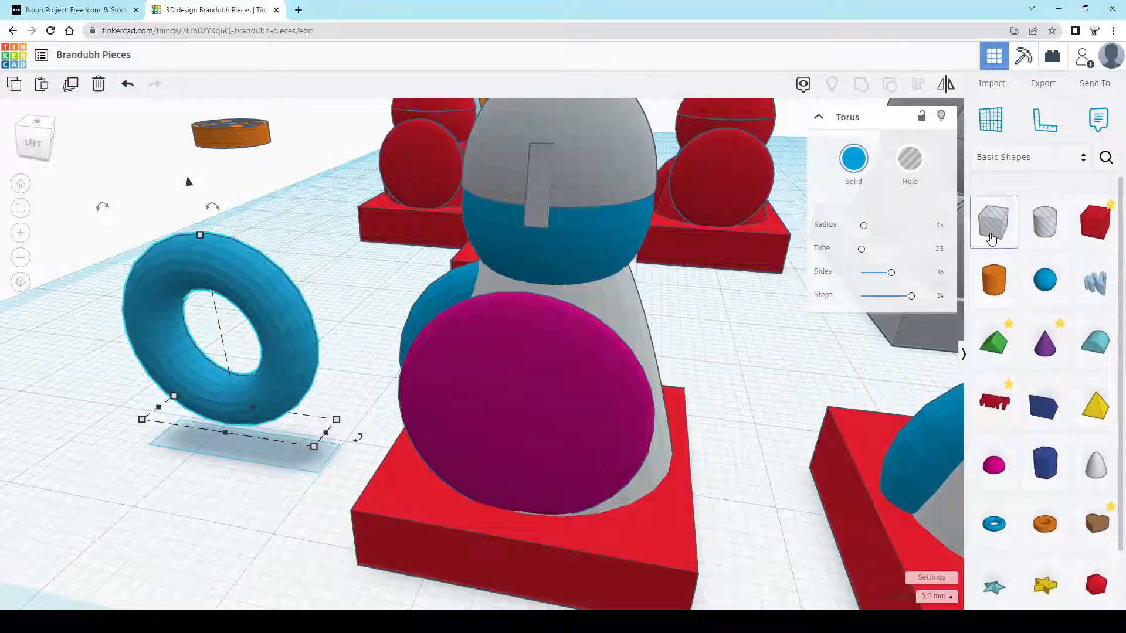
drag(991, 239, 165, 369)
key(Right)
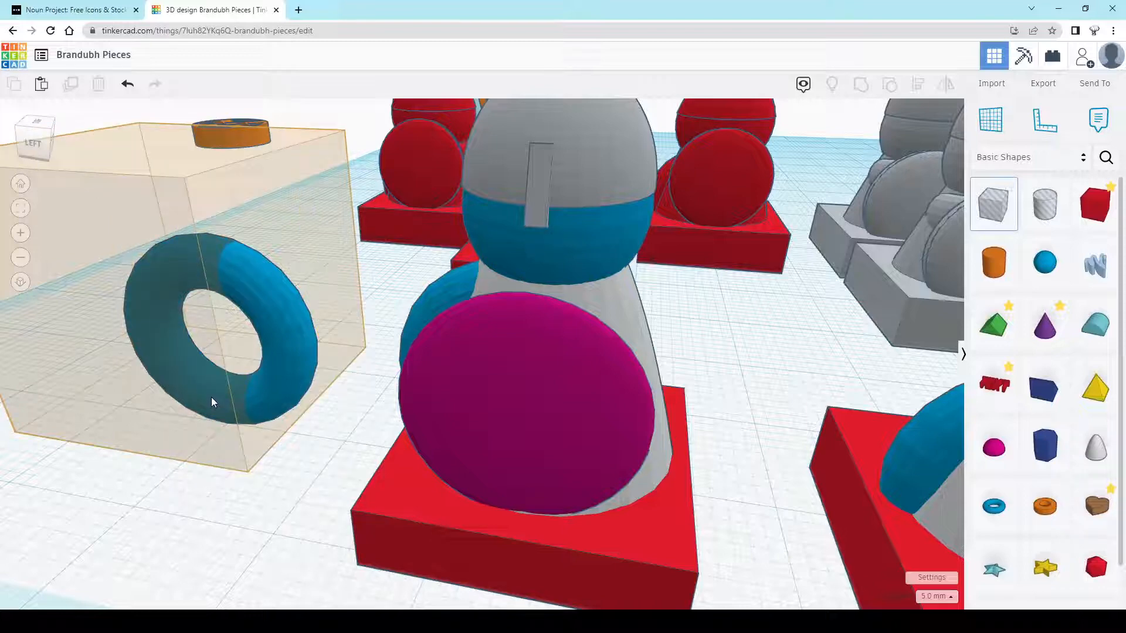
click(212, 403)
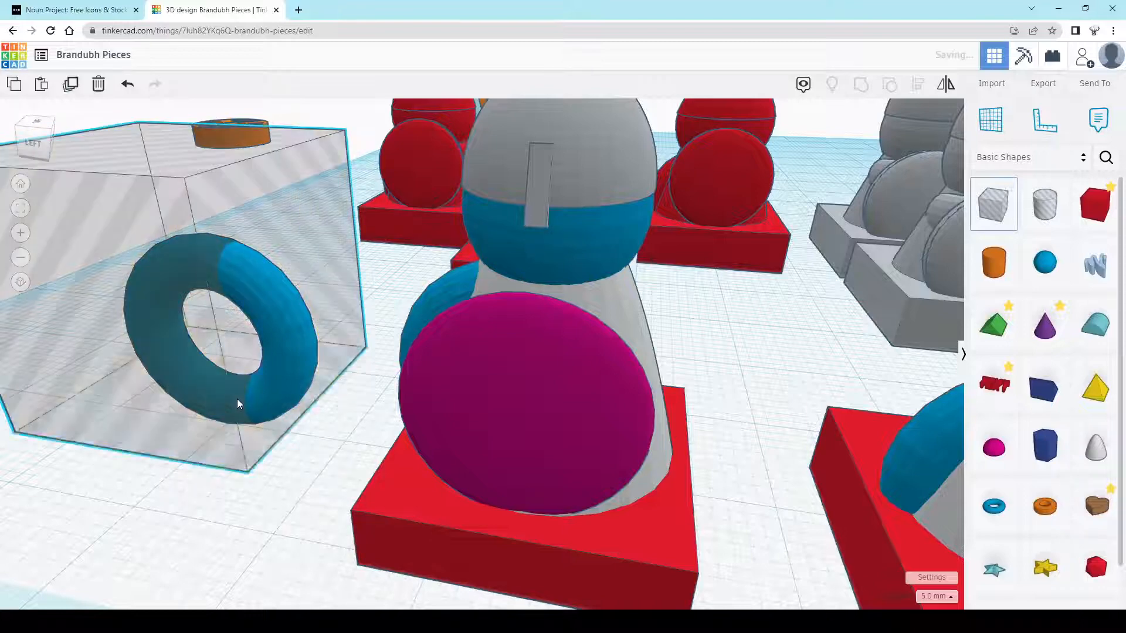
Set the snap grid to 1.0 mm and shift the hole box across the torus, leaving only the outer arc uncovered
click(938, 597)
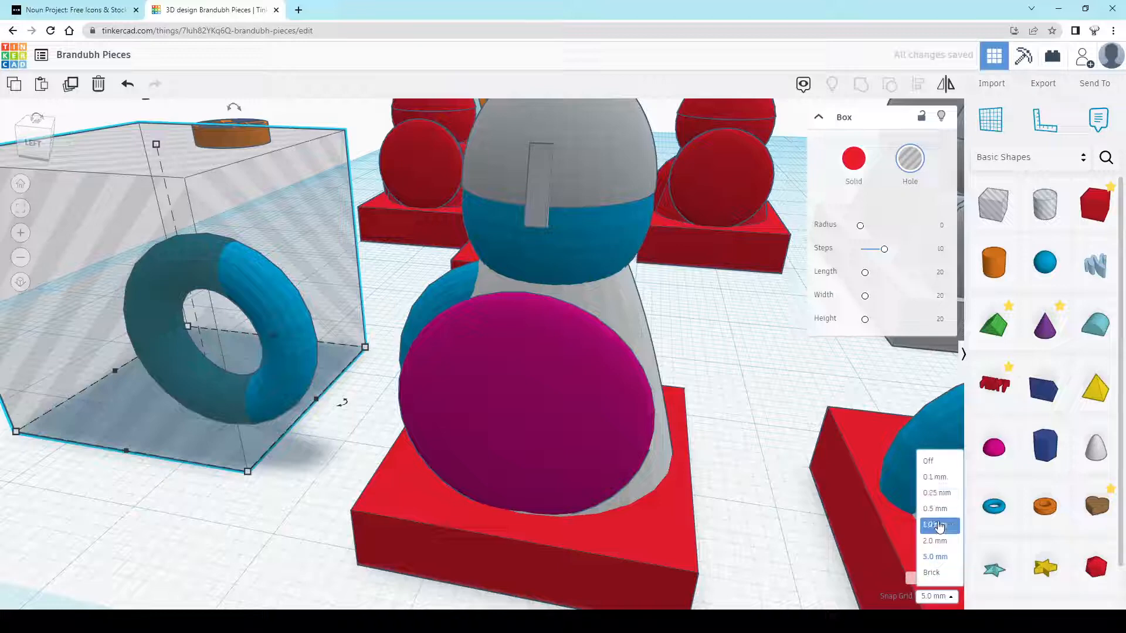
drag(195, 380, 269, 344)
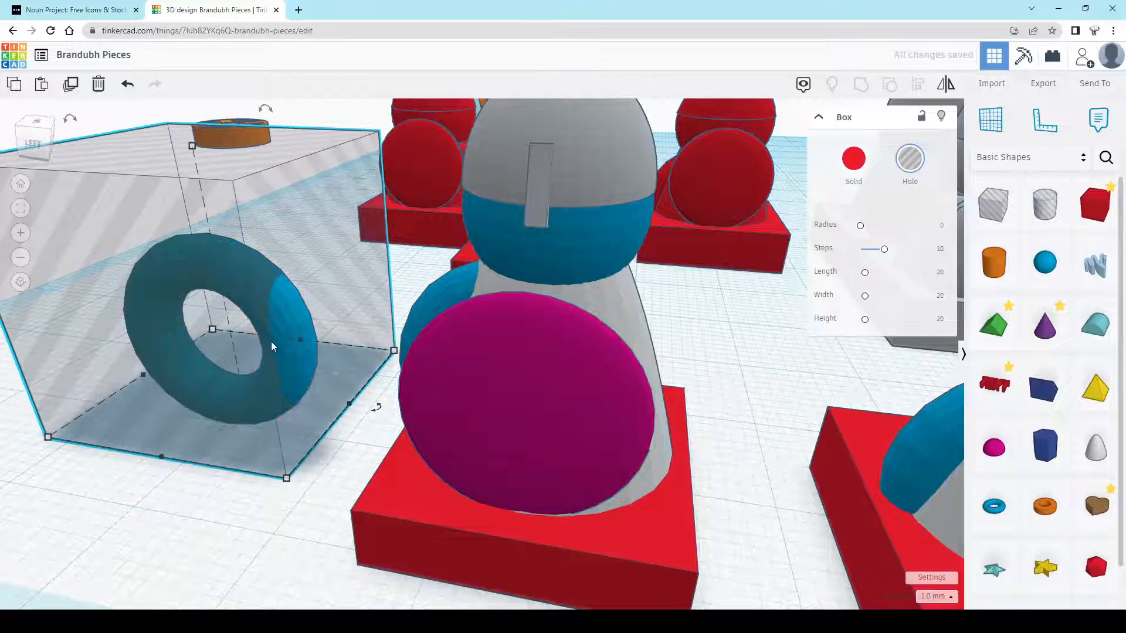
key(Right)
Group the hole box with the torus to cut it down to a curved arm segment
right_drag(283, 415, 183, 360)
scroll(183, 358, down, 2)
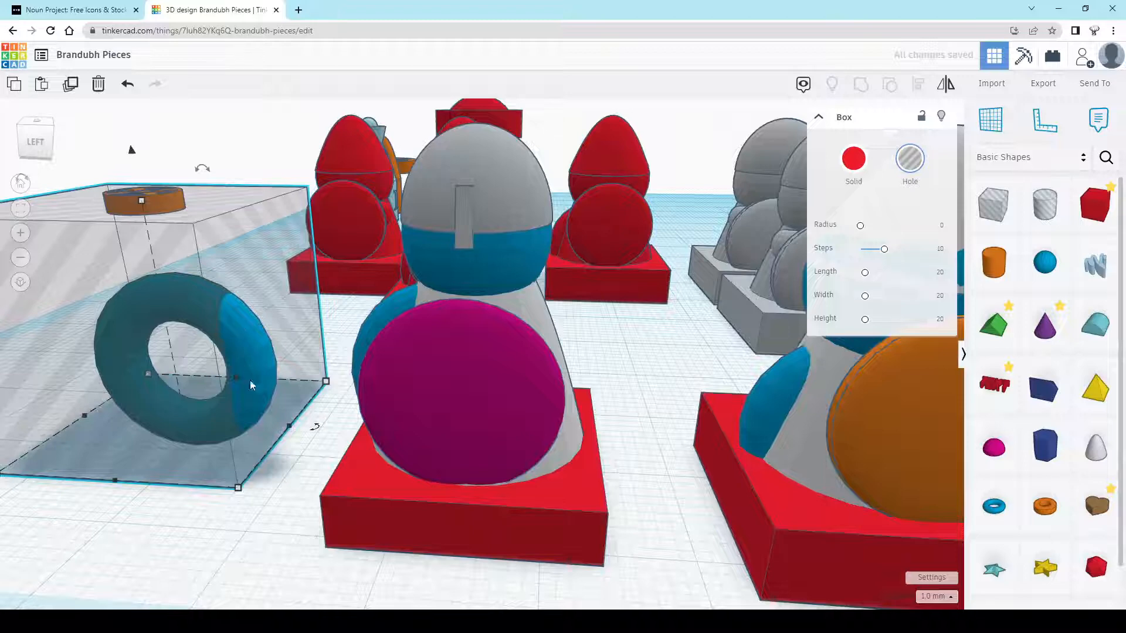
shift+click(255, 353)
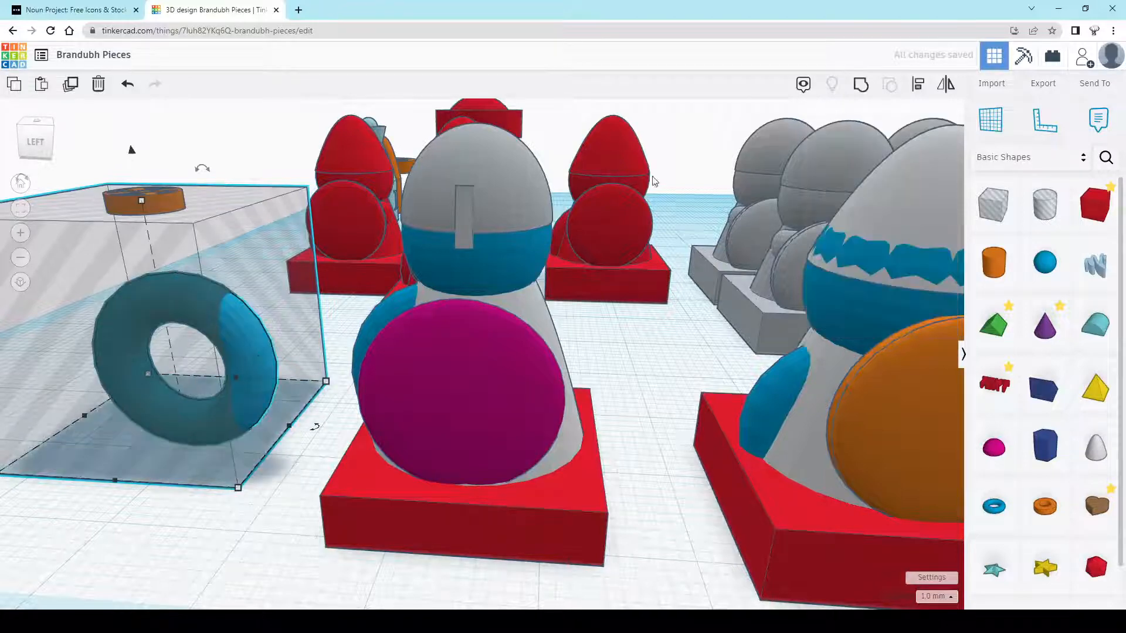
click(861, 87)
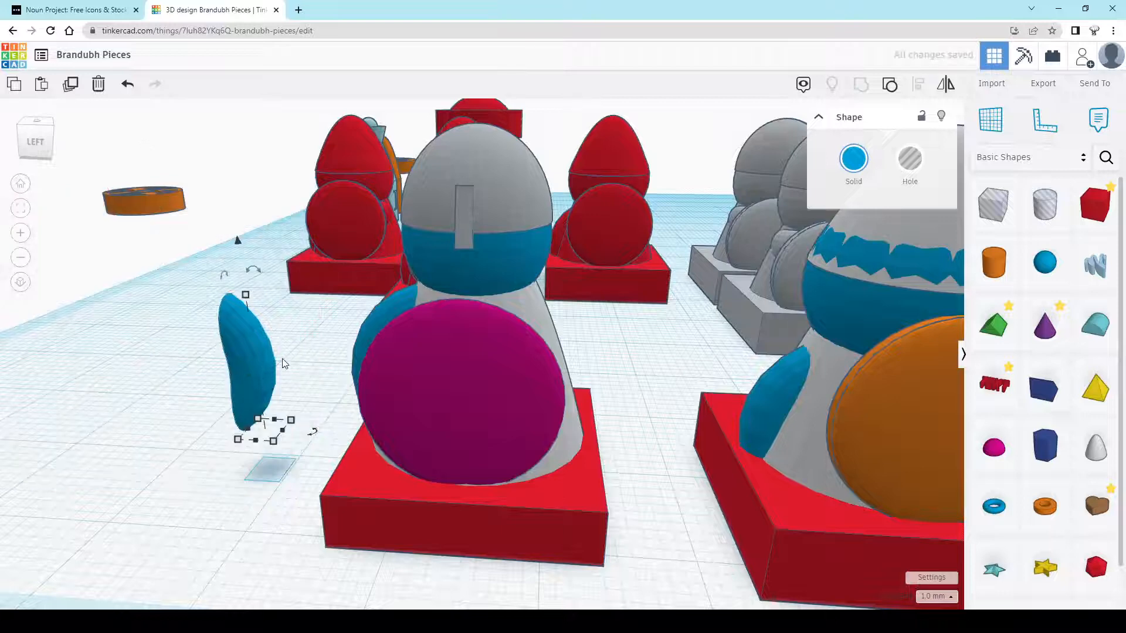
Nudge the cut arm segment sideways to the far side of the piece's body
mouse_move(285, 353)
right_down()
mouse_move(254, 358)
mouse_move(278, 361)
right_up()
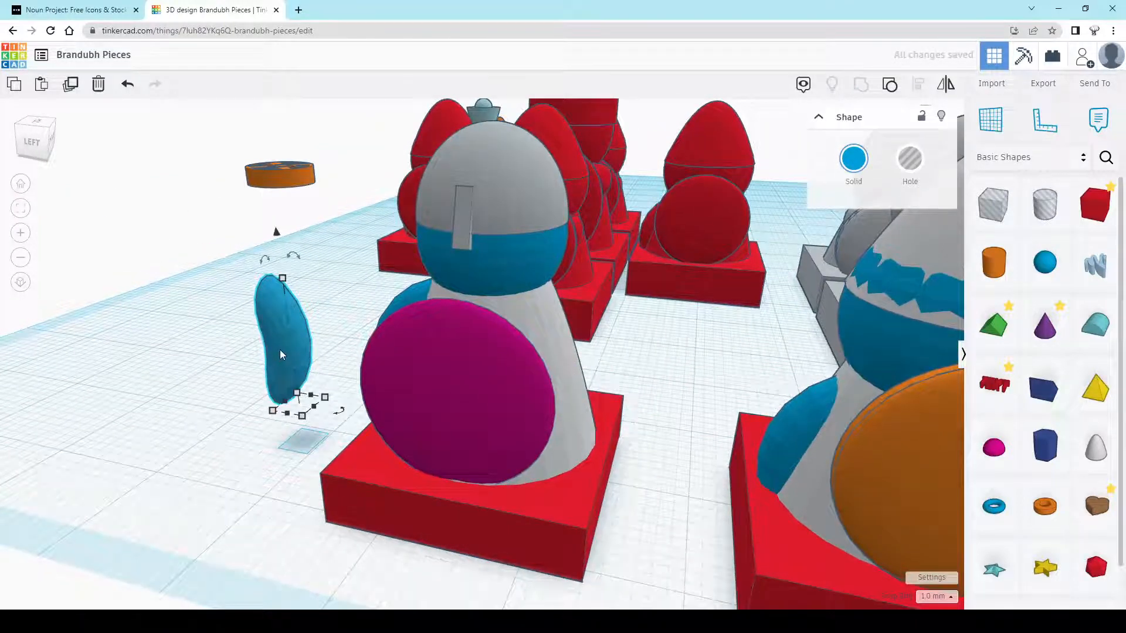
key(Right)
key(Right)
key(Right)
key(Right)
key(Right)
key(Right)
key(Right)
key(Right)
key(Right)
key(Right)
key(Right)
key(Right)
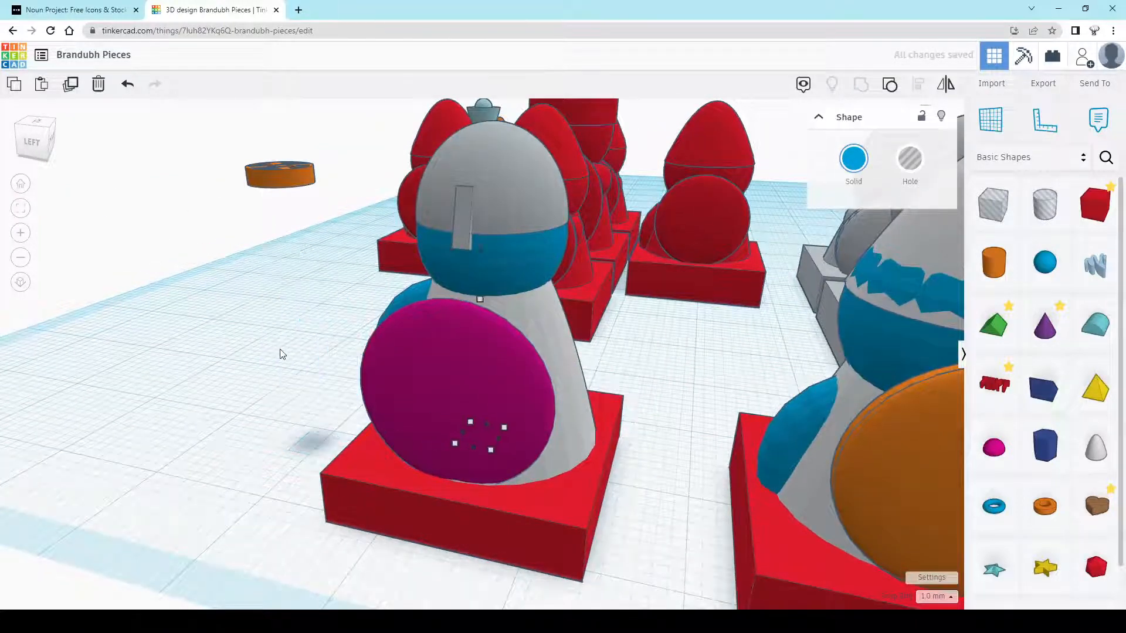
Rotate the arm segment by -104° so it lies nearly horizontal and shift it slightly toward the shield
right_drag(666, 370, 477, 361)
click(478, 362)
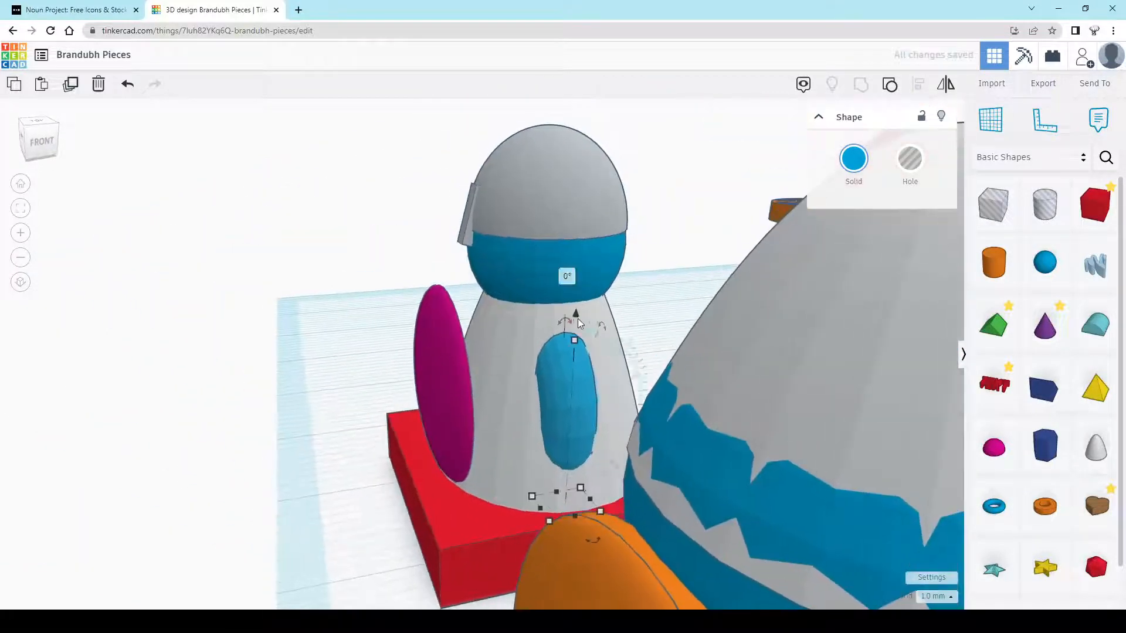
drag(572, 273, 770, 439)
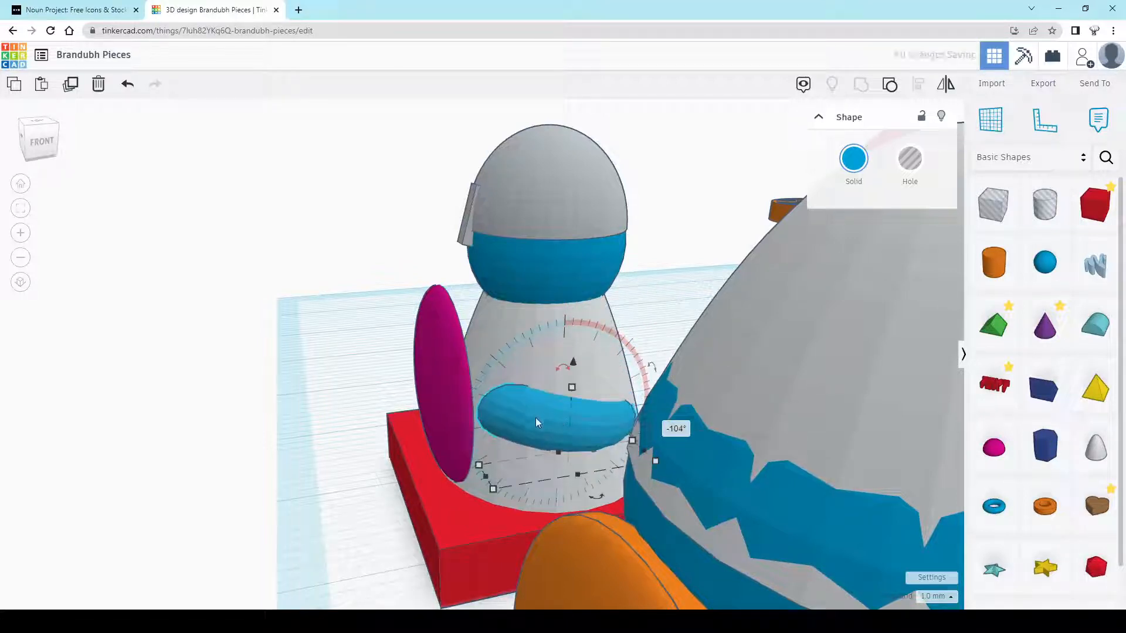
drag(536, 418, 527, 413)
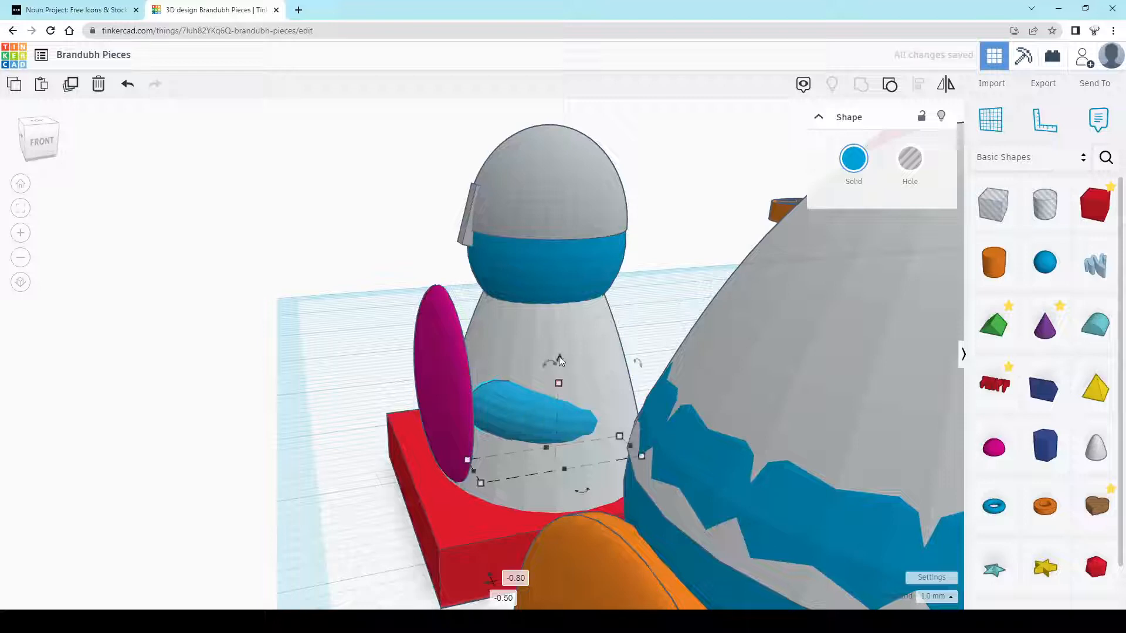
Raise the horizontal arm segment and nudge it sideways so it sits against the body, just behind the shield
drag(558, 359, 557, 319)
right_drag(557, 319, 603, 336)
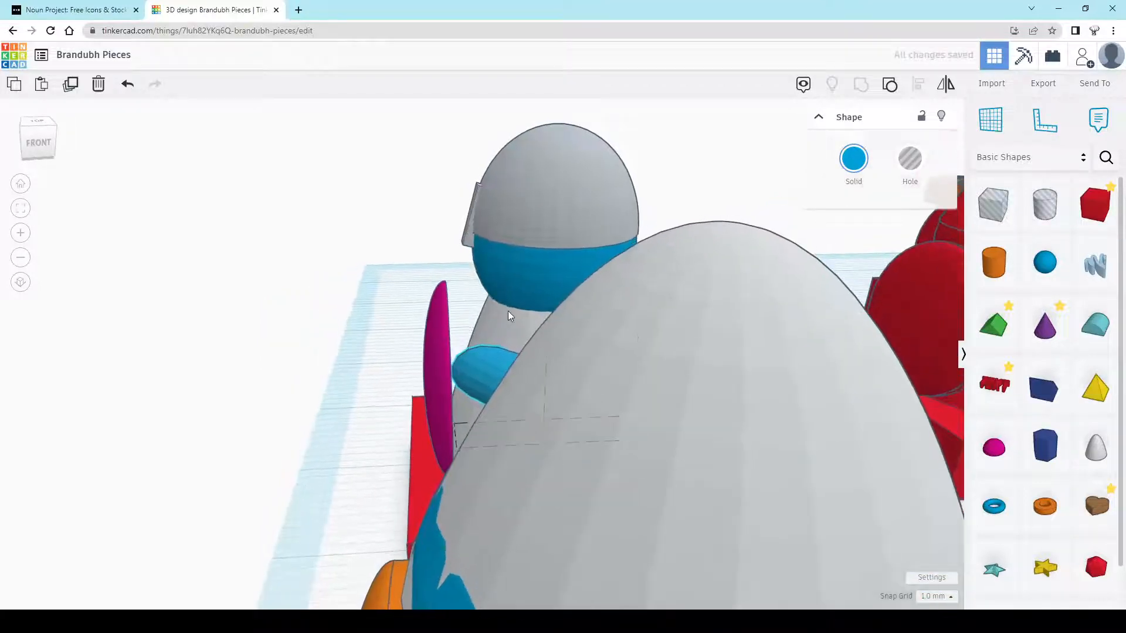
right_drag(508, 311, 558, 331)
key(Left)
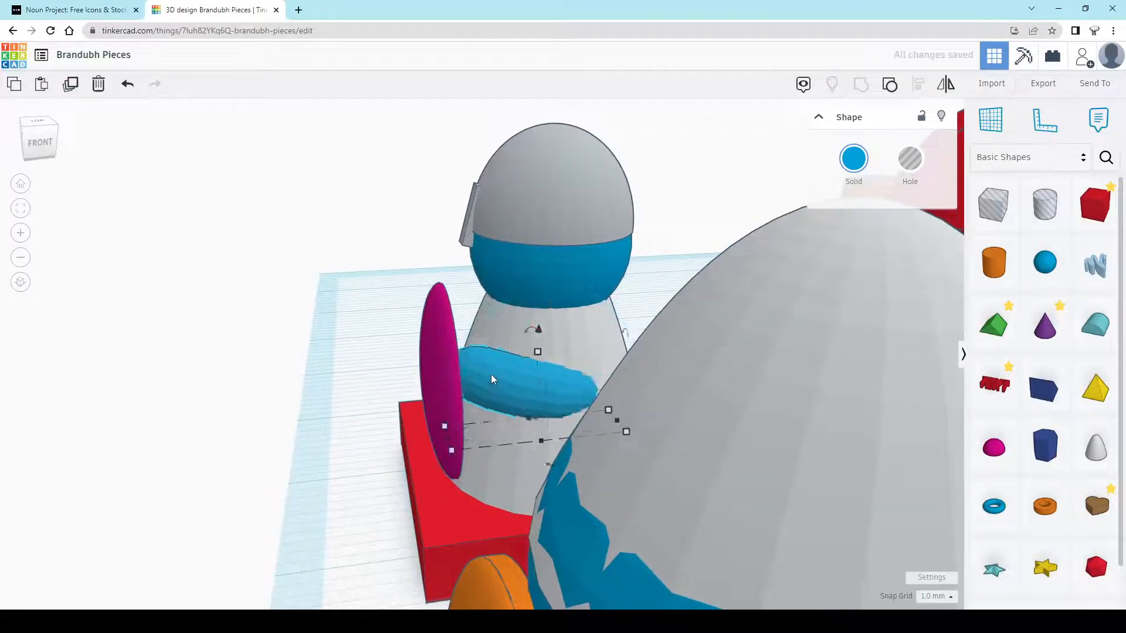
key(Left)
key(Right)
right_drag(610, 347, 562, 340)
Fine-tune the arm segment's tilt and height so its front end meets the back of the shield
scroll(505, 383, up, 3)
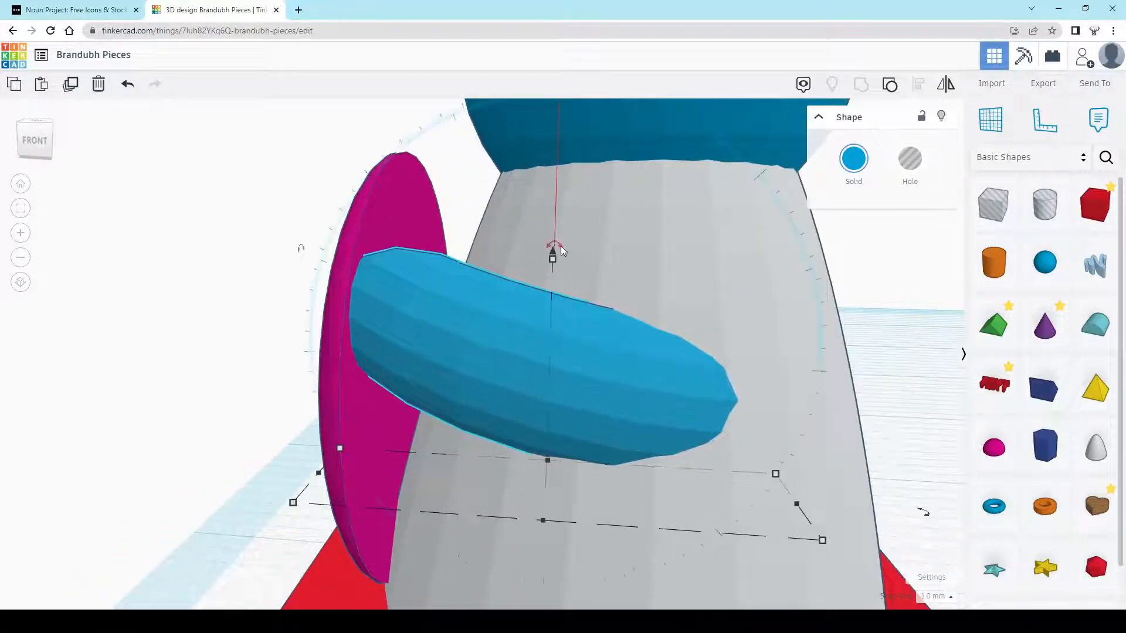
drag(554, 245, 551, 172)
middle_drag(597, 212, 617, 283)
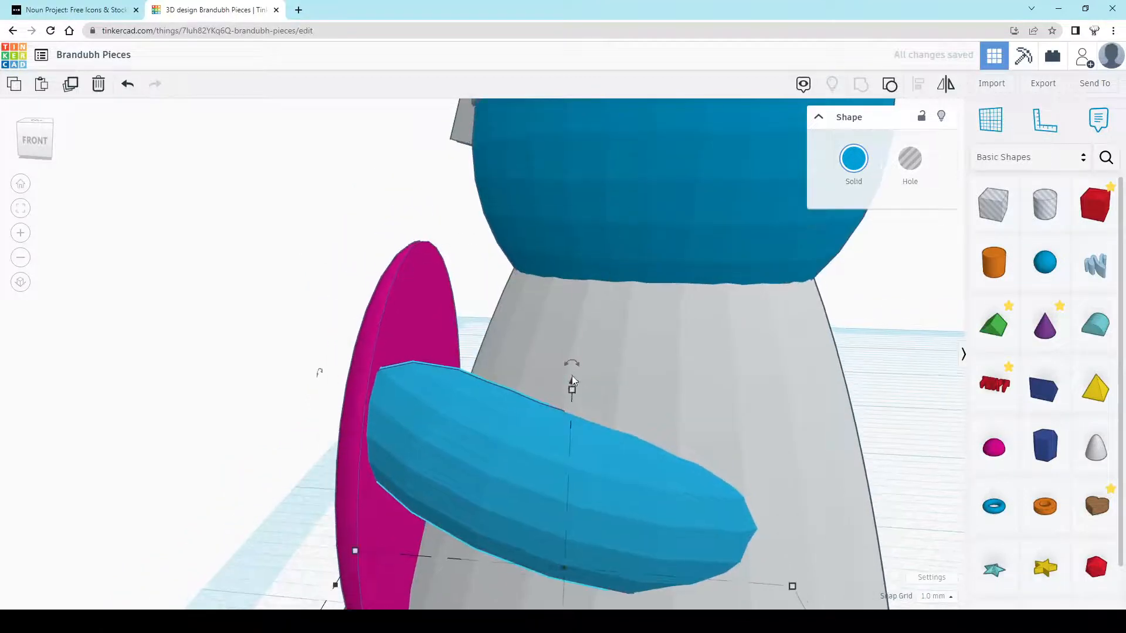
drag(572, 379, 603, 182)
right_drag(292, 311, 314, 315)
right_drag(448, 452, 416, 452)
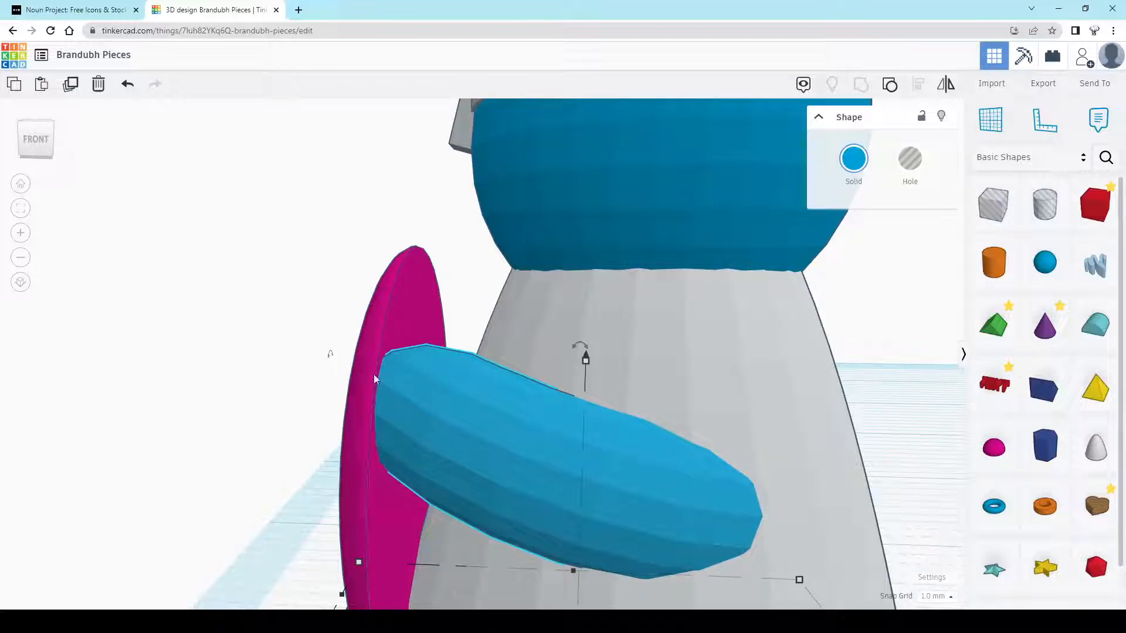
right_drag(384, 340, 450, 403)
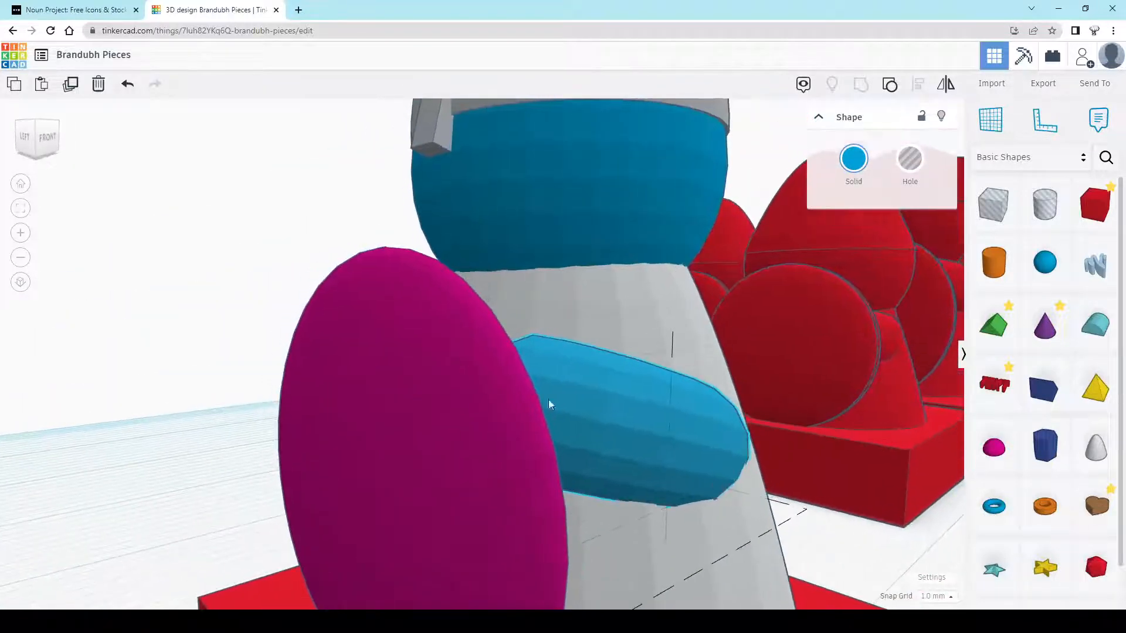
right_drag(548, 402, 487, 445)
mouse_move(648, 376)
mouse_down()
mouse_move(648, 341)
mouse_move(645, 371)
mouse_up()
Set the snap grid to 0.1 mm, then nudge the opposite arm closer to the body and slightly lower
right_drag(645, 371, 588, 421)
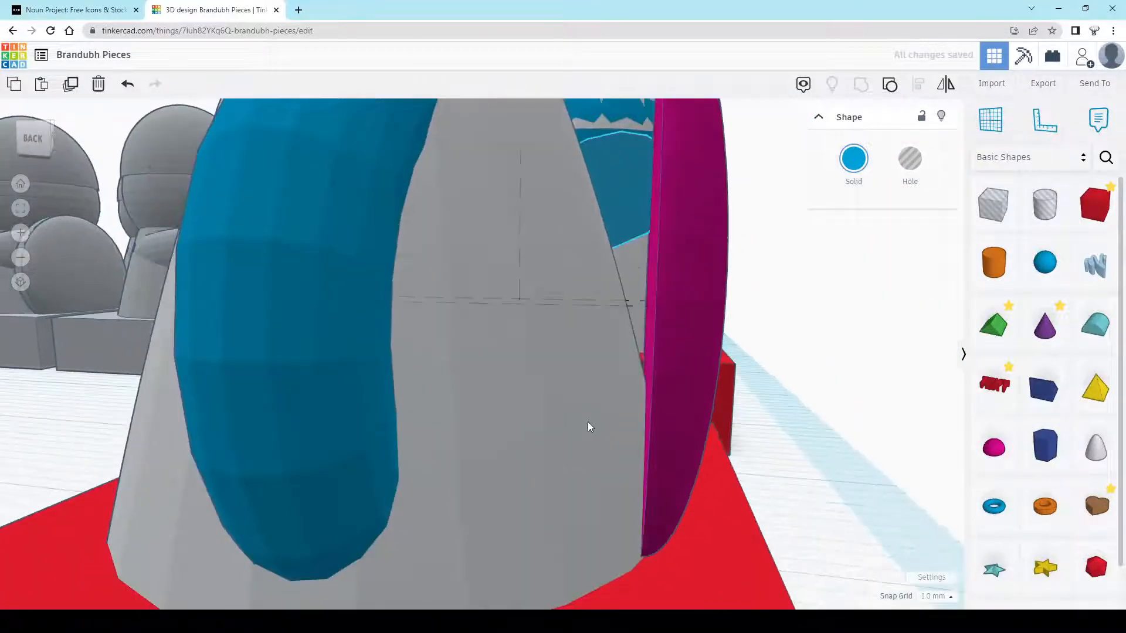
click(587, 421)
scroll(572, 410, down, 2)
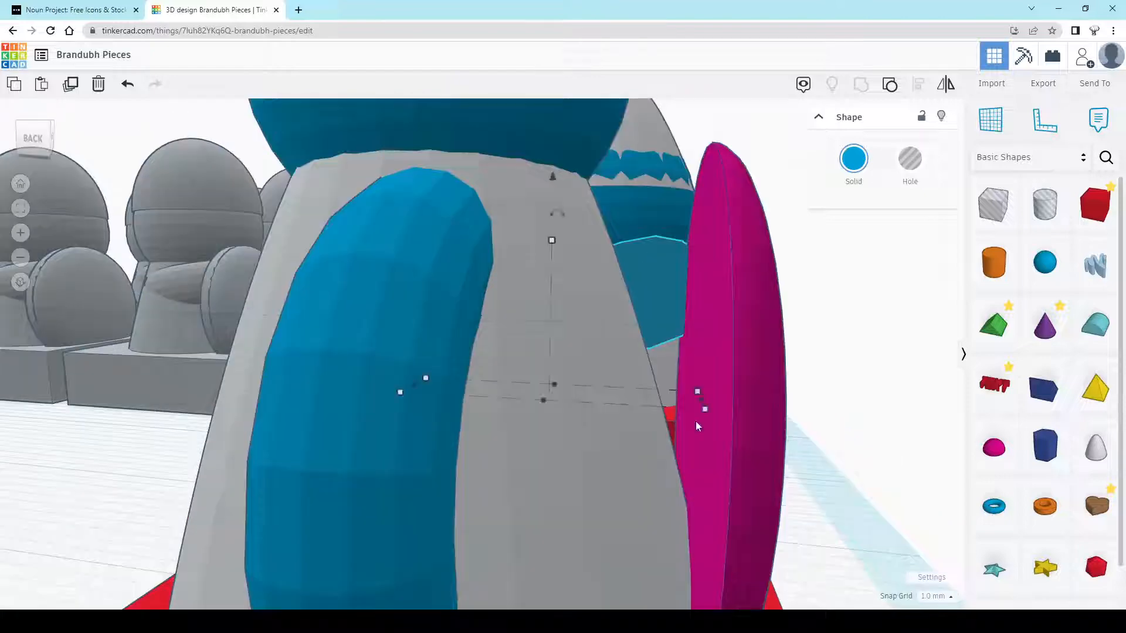
right_drag(773, 417, 627, 440)
click(770, 527)
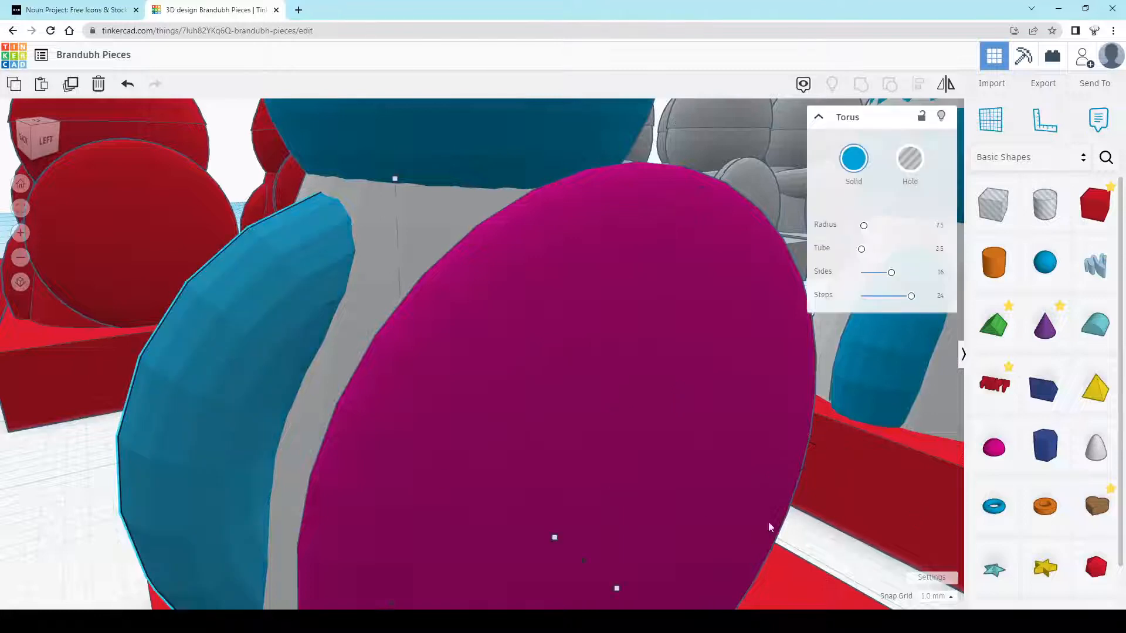
click(937, 596)
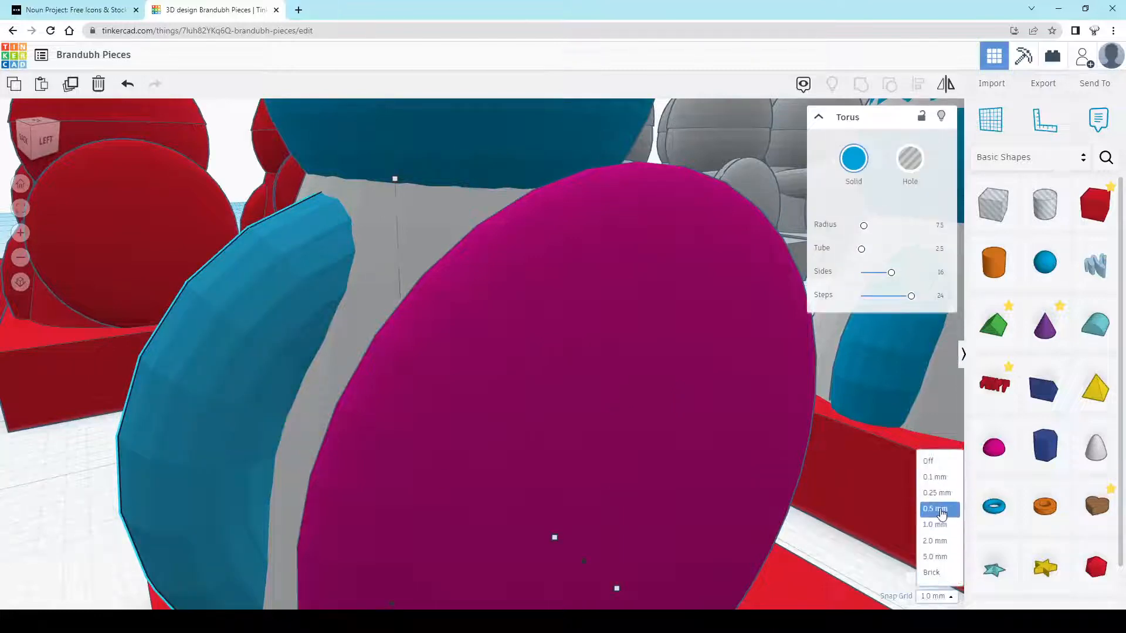
click(938, 478)
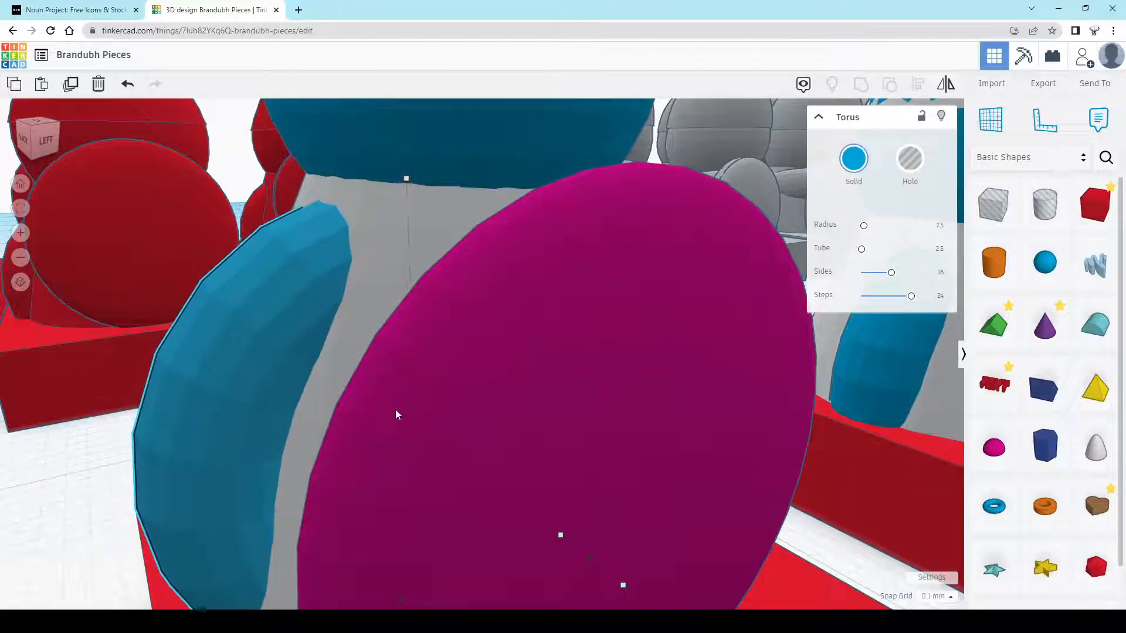
right_drag(489, 283, 470, 340)
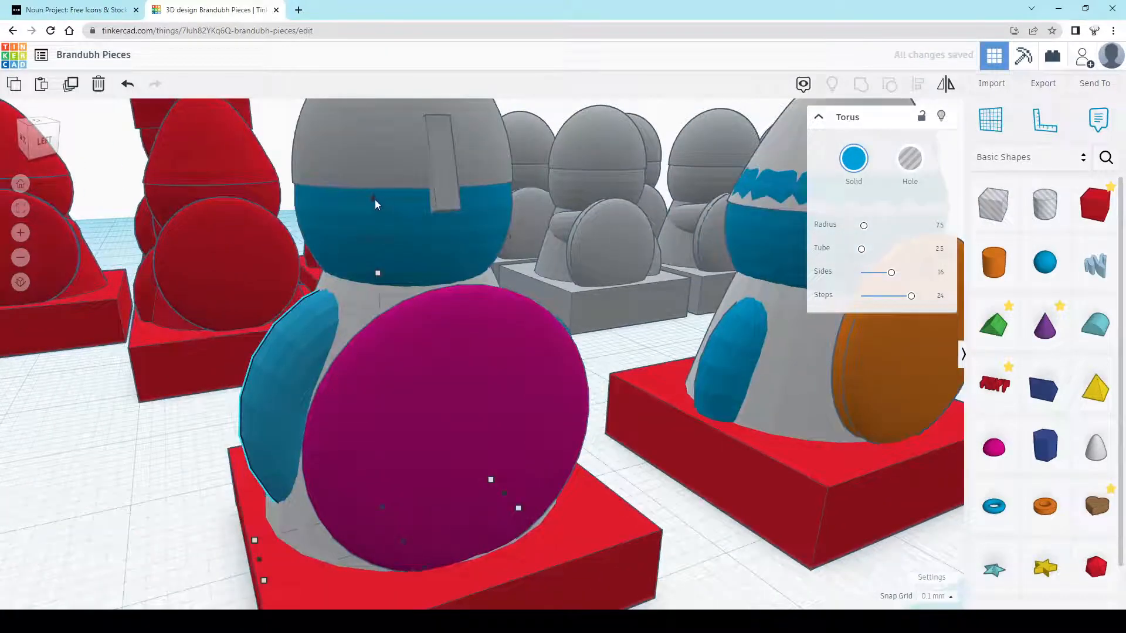
drag(372, 201, 375, 216)
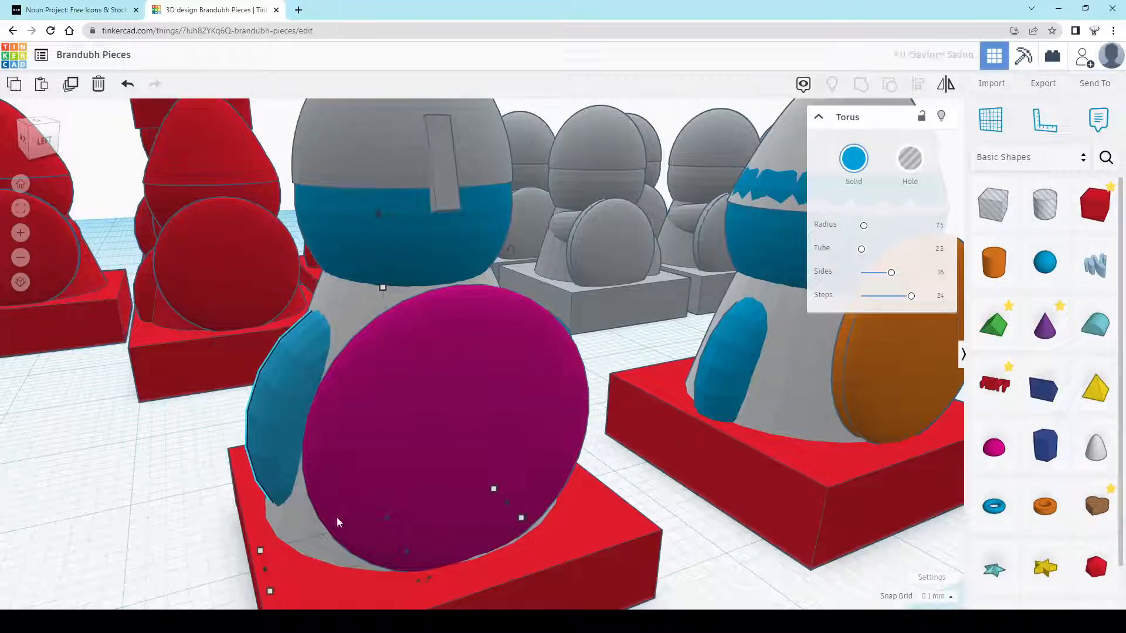
Group all shapes of the new piece, from base to arms, and give the group a single solid red colour
right_drag(546, 359, 462, 322)
scroll(433, 292, down, 3)
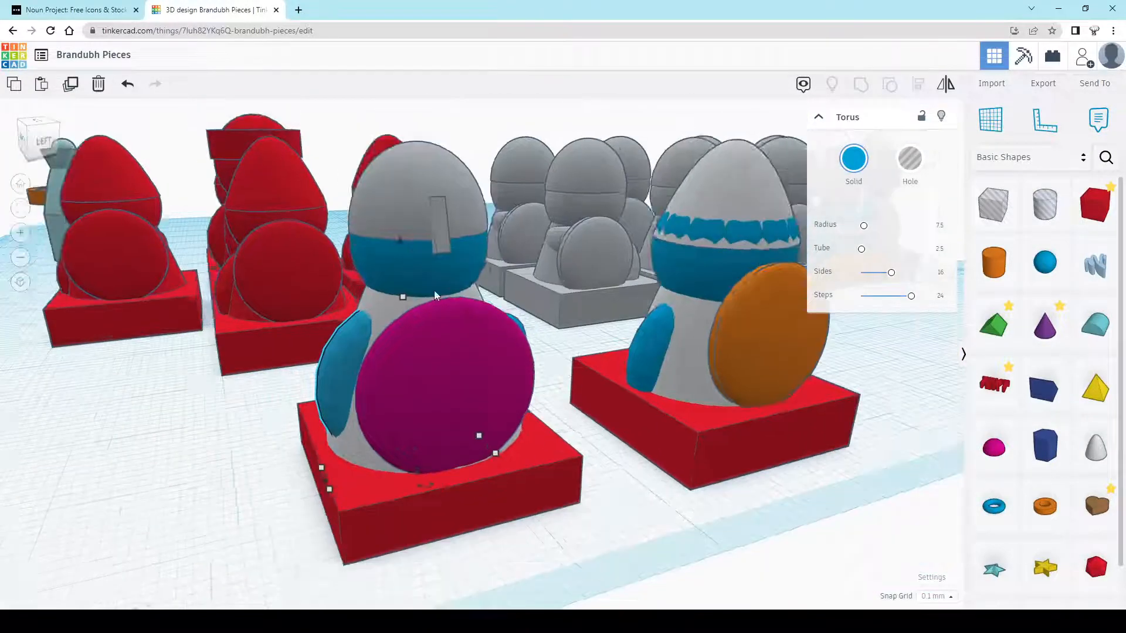
right_drag(435, 264, 471, 341)
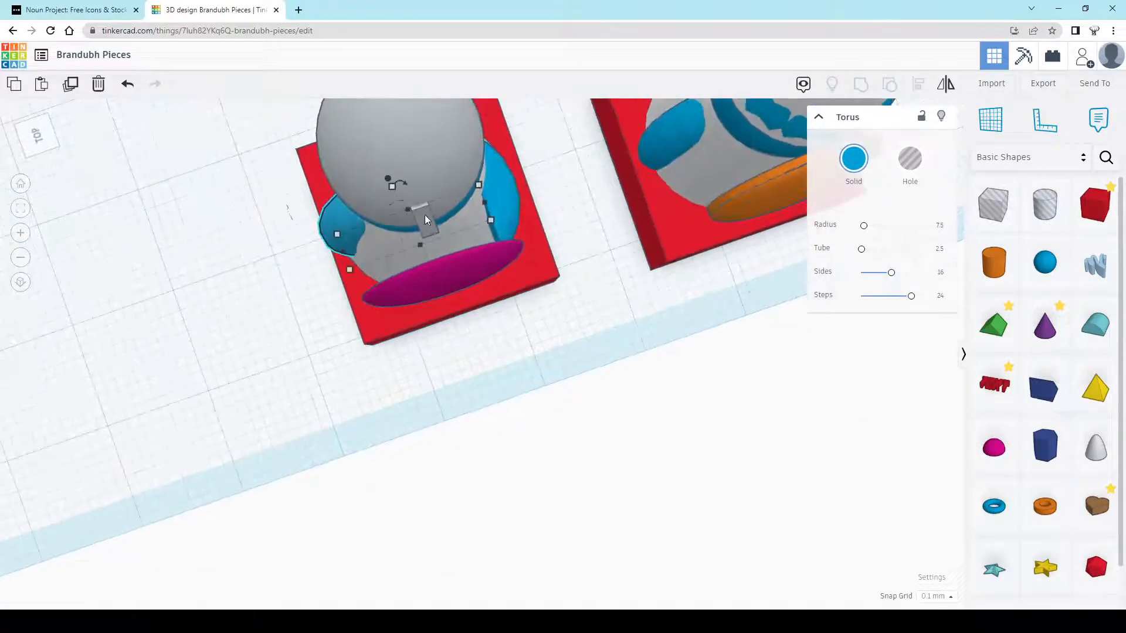
scroll(424, 215, down, 1)
scroll(414, 209, down, 1)
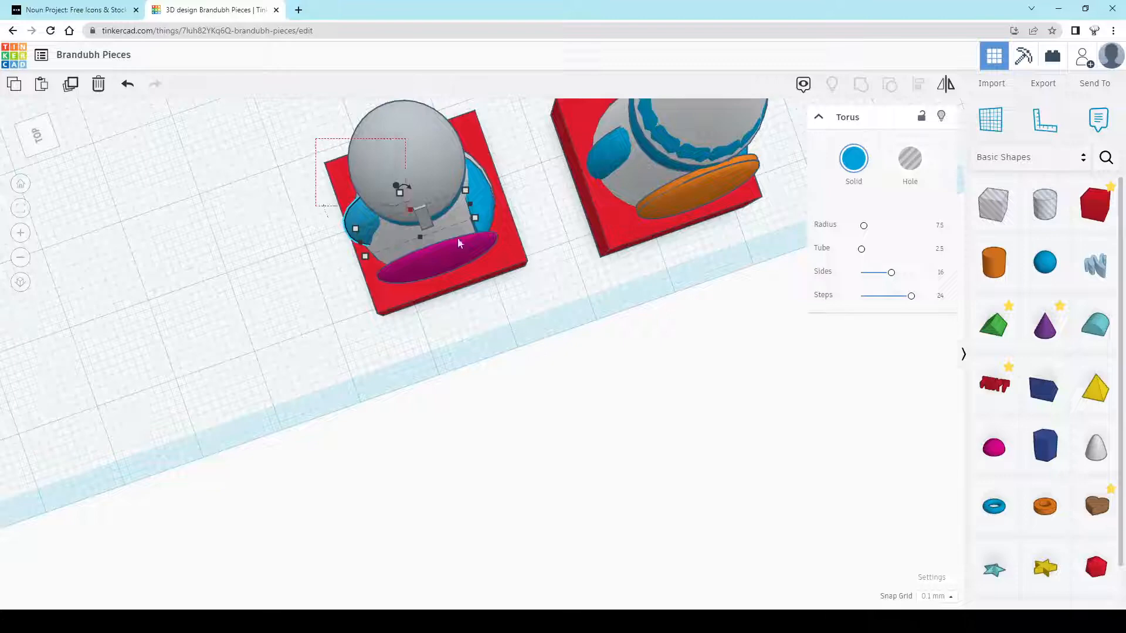
drag(509, 267, 510, 268)
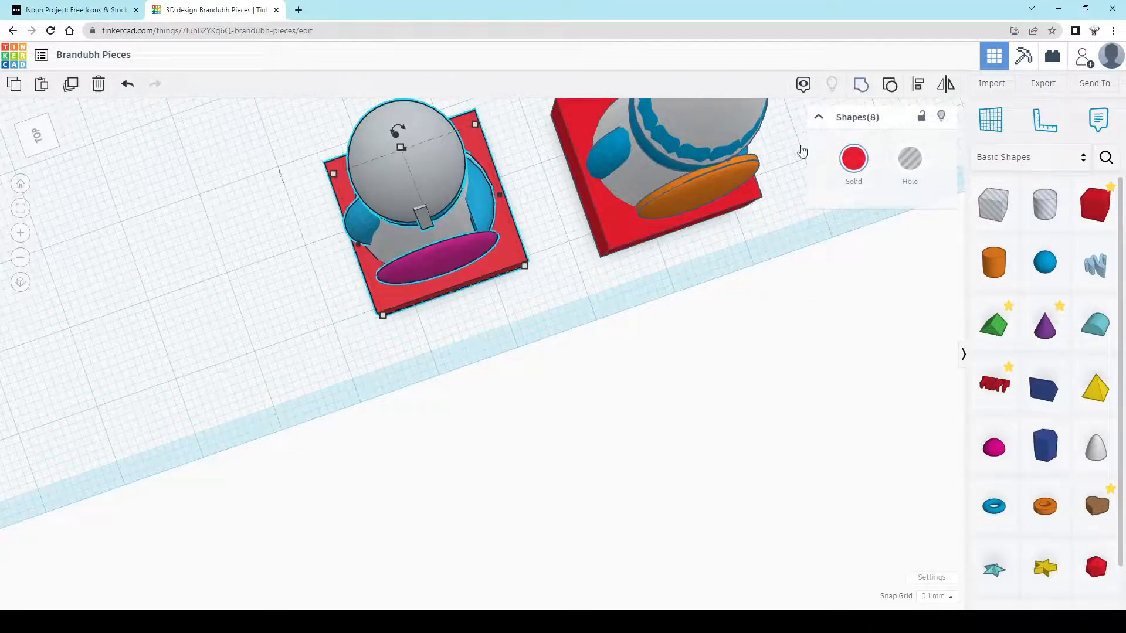
key(ctrl+g)
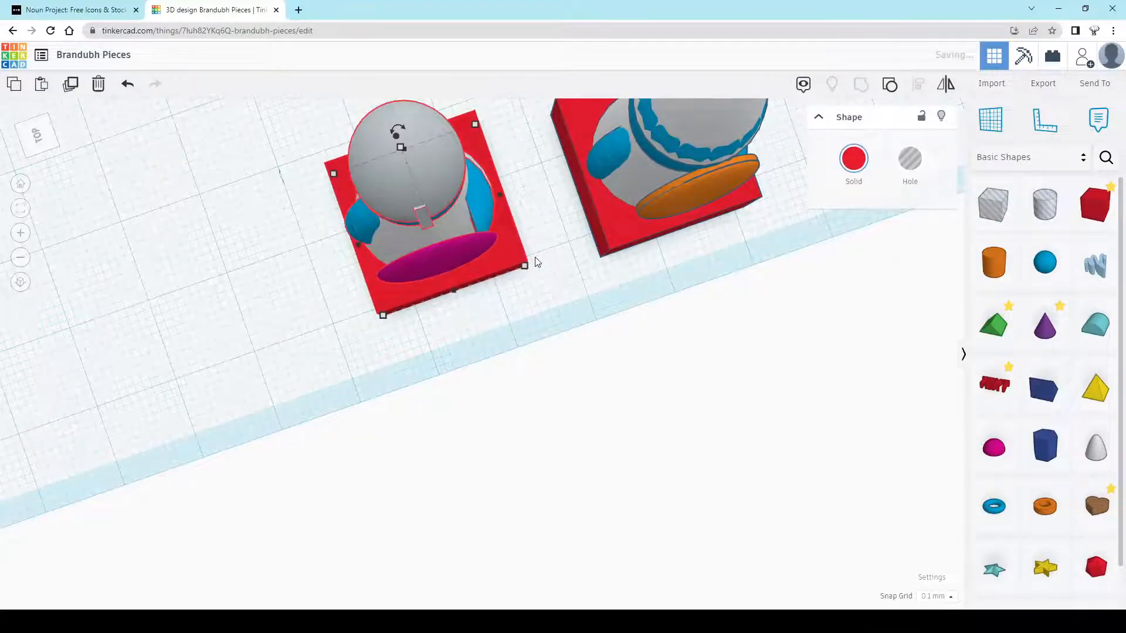
right_drag(581, 305, 529, 258)
scroll(523, 245, up, 2)
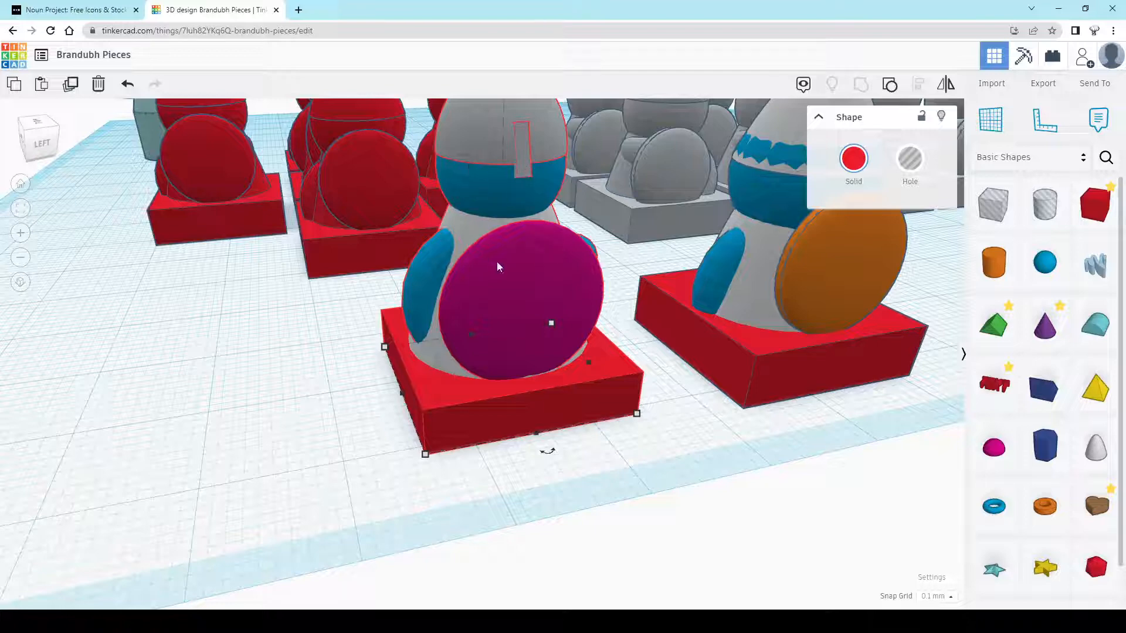
key(ctrl+g)
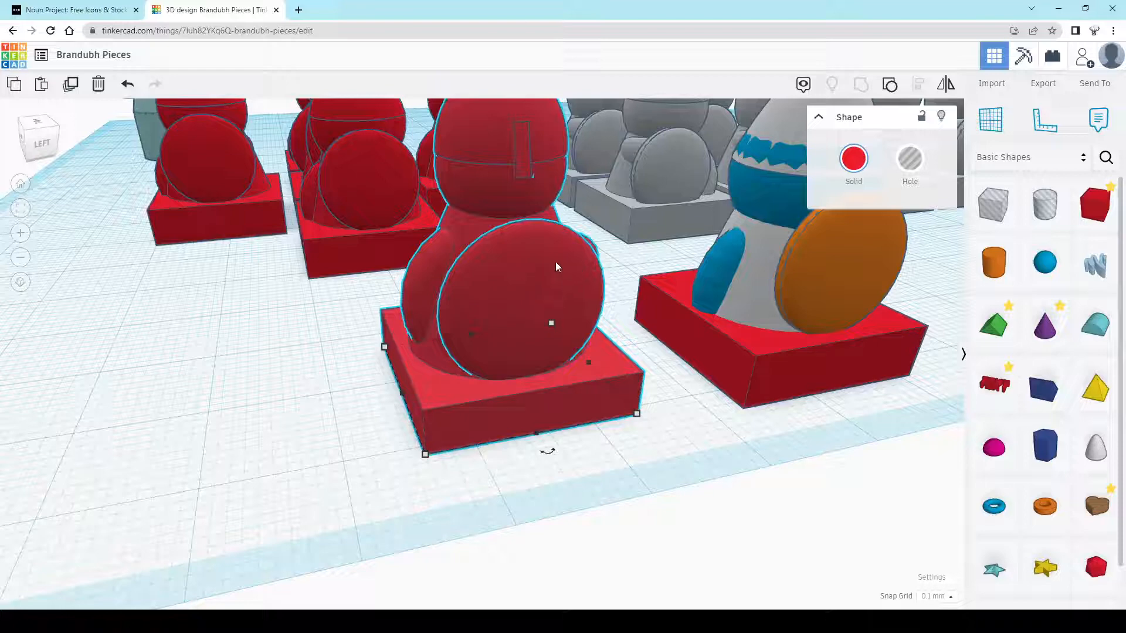
Duplicate the grouped red piece and shift the copy sideways along the workplane until it stands clear of the original
key(ctrl+d)
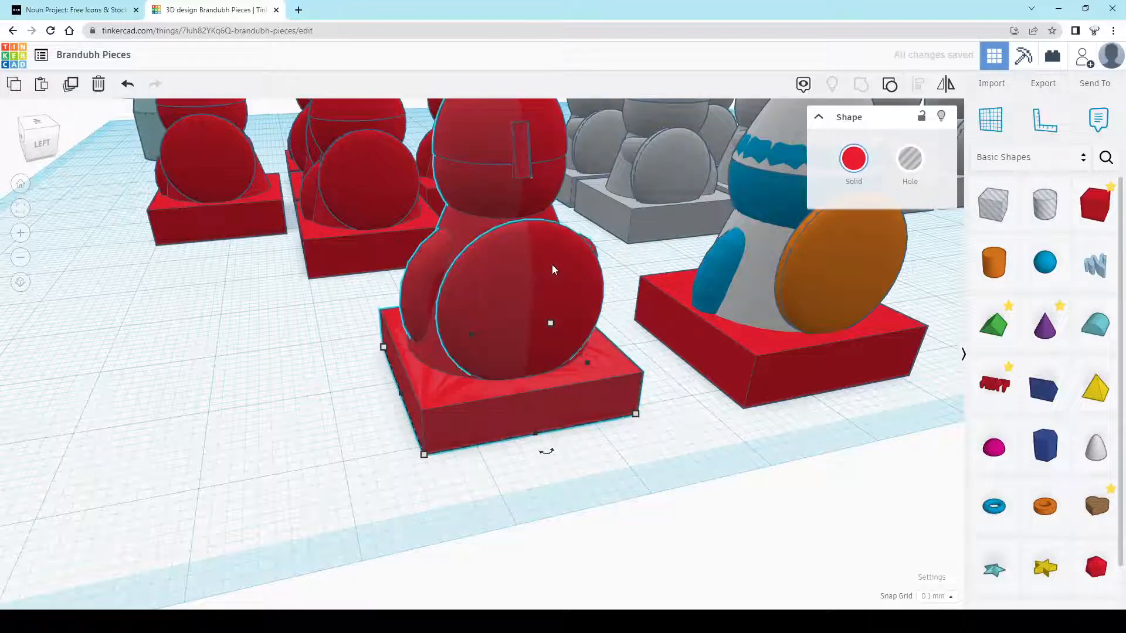
key(Left)
key(Left)
key(Left)
key(Left)
key(Left)
key(Left)
key(Left)
key(Left)
key(Left)
key(Left)
key(Left)
key(Left)
key(Left)
key(Left)
key(Left)
key(Left)
key(Left)
key(Left)
key(Left)
key(Left)
key(Left)
key(Left)
key(Left)
key(Left)
key(Left)
key(Left)
key(Left)
key(Left)
key(Left)
key(Left)
key(Left)
key(Left)
key(Left)
key(Left)
key(Left)
key(Left)
key(Left)
key(Left)
key(Left)
key(Left)
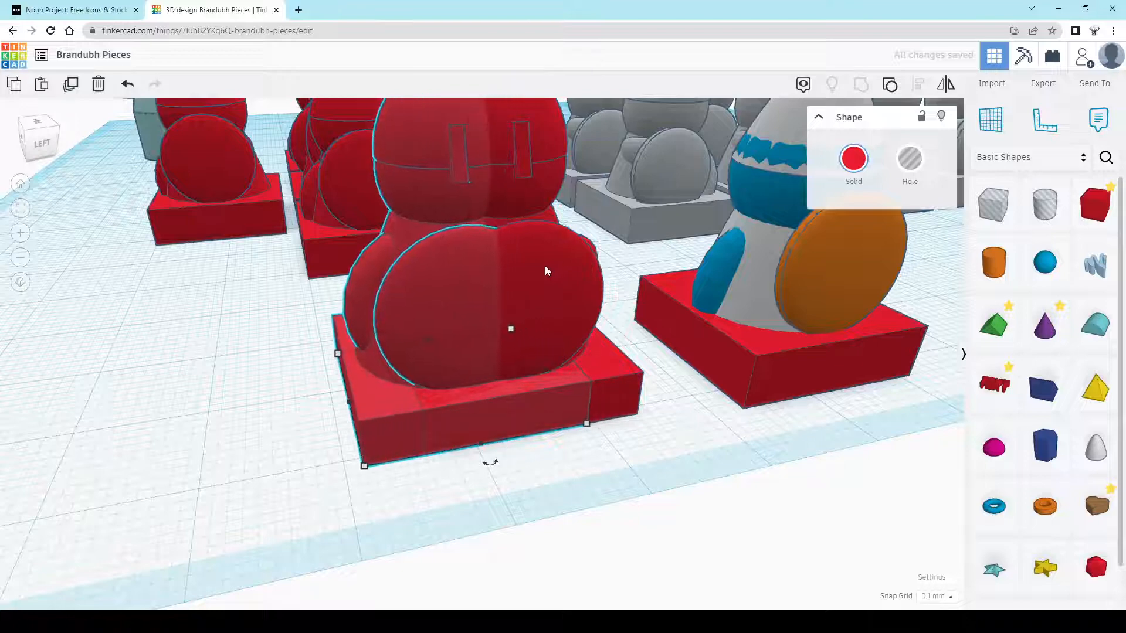
key(Left)
key(Left)
key(Left)
key(Left)
key(Left)
key(Left)
key(Left)
key(Left)
key(Left)
key(Left)
key(Left)
key(Left)
key(Left)
key(Left)
key(Left)
key(Left)
key(Left)
key(Left)
key(Left)
key(Left)
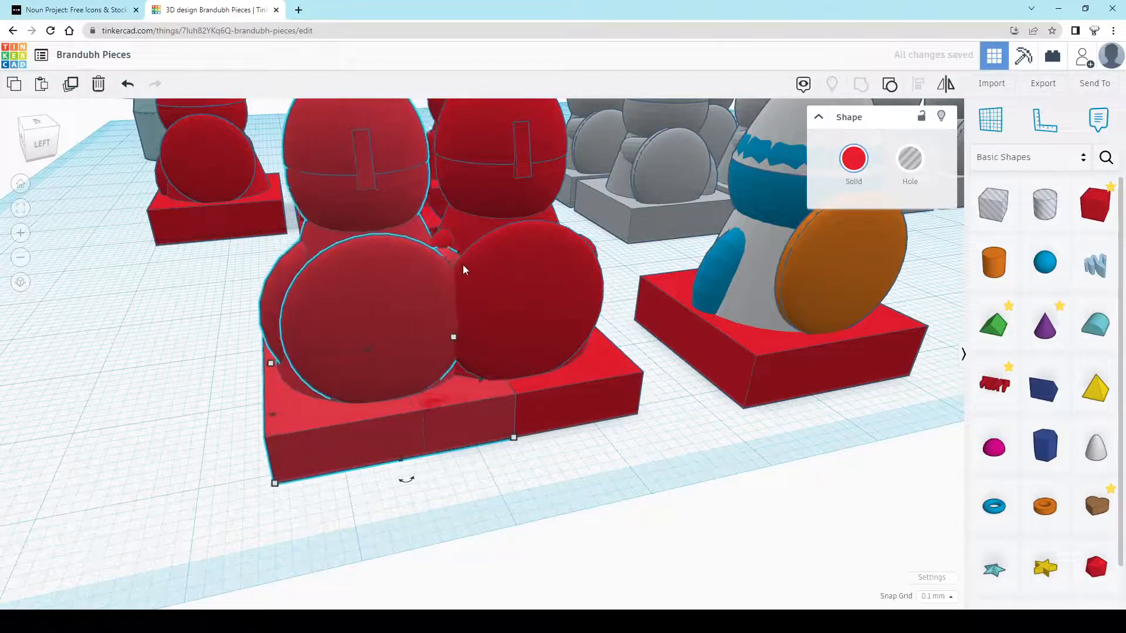
key(Left)
key(Left)
key(Left)
key(Left)
key(Left)
key(Left)
key(Left)
key(Left)
key(Left)
key(Left)
key(Left)
key(Left)
key(Left)
key(Left)
key(Left)
key(Left)
key(Left)
key(Left)
key(Left)
key(Left)
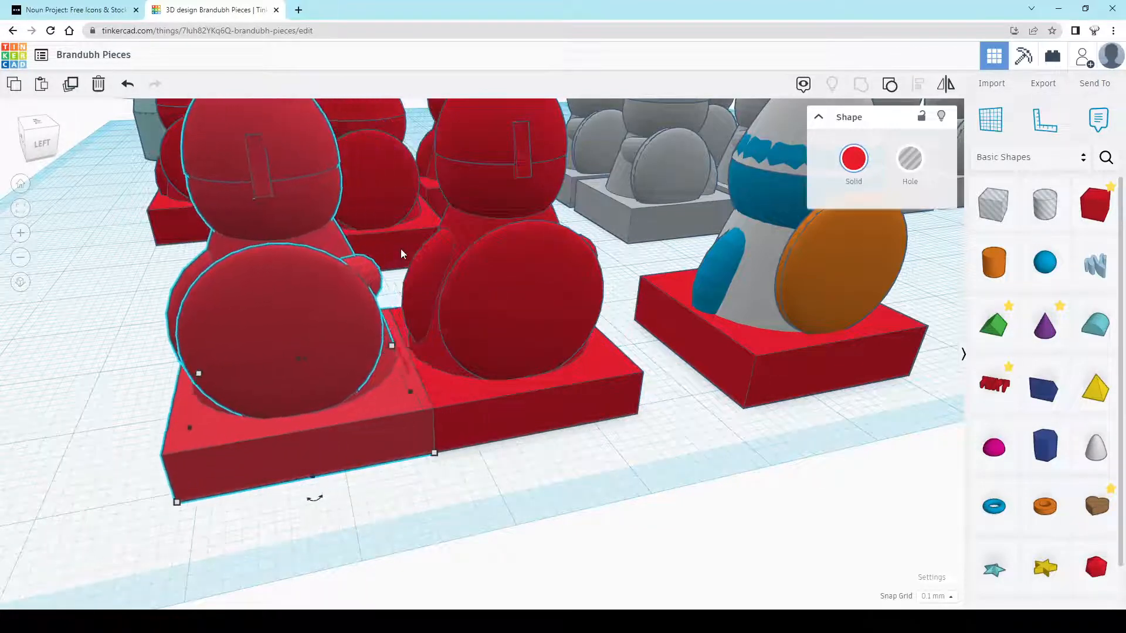
key(Left)
key(Left)
key(Left)
key(Left)
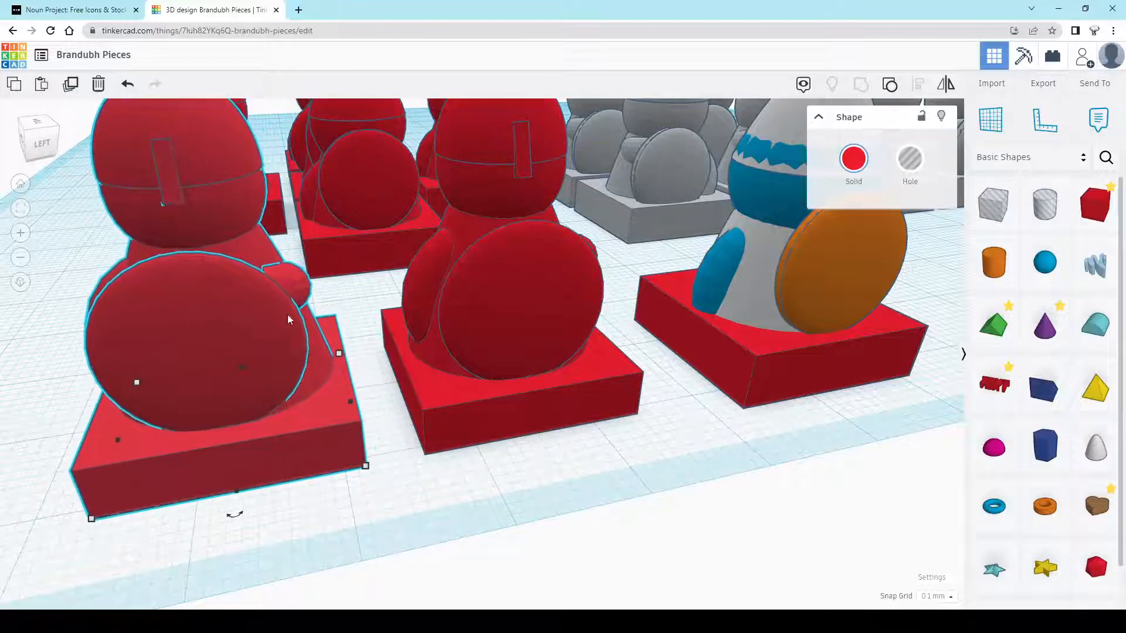
Ungroup the copied piece into its separate coloured parts
right_drag(171, 327, 310, 317)
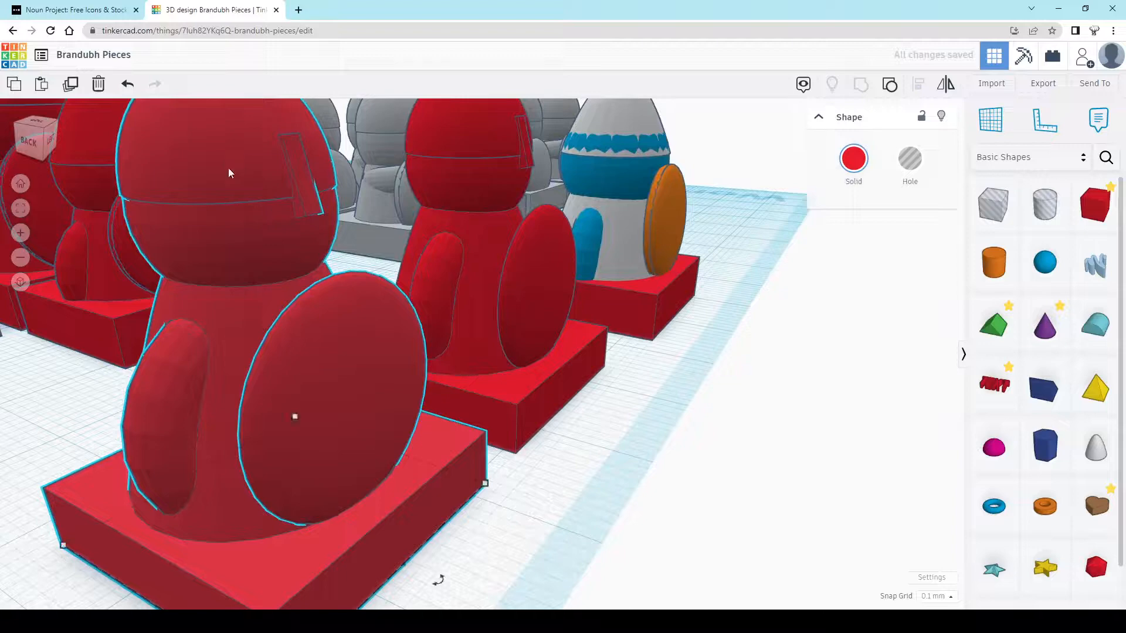
scroll(246, 176, down, 4)
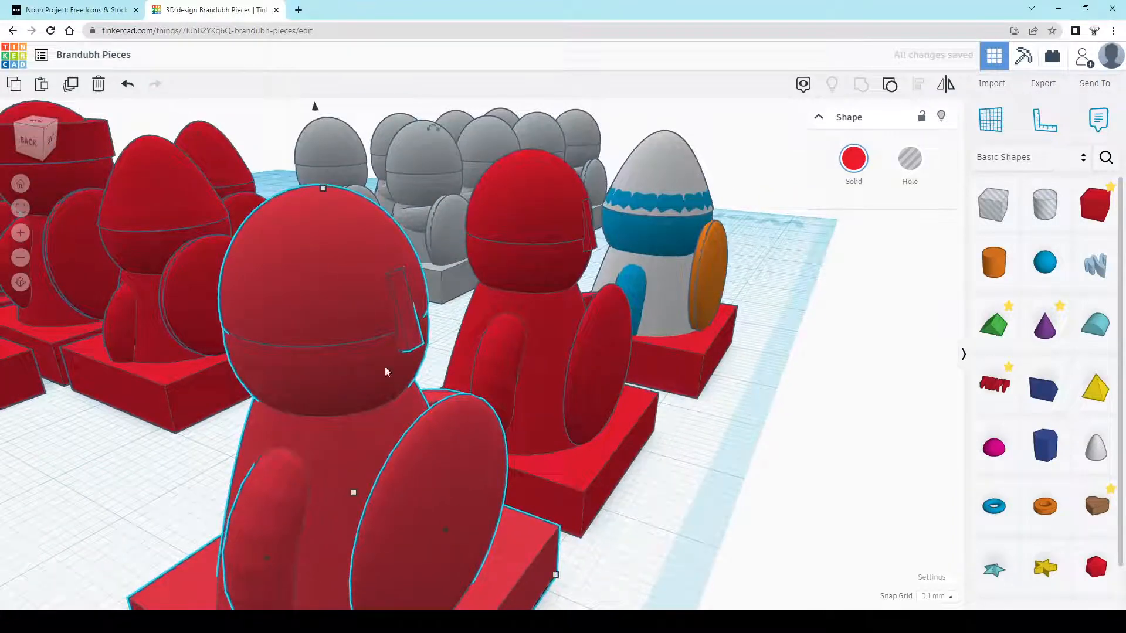
key(Delete)
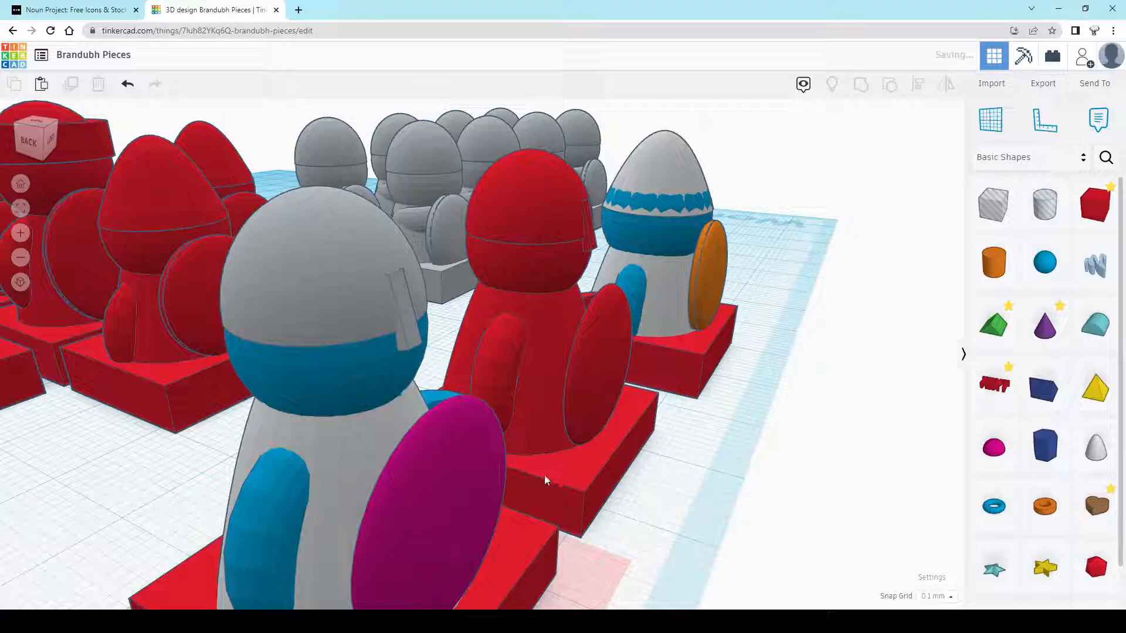
Place a workplane on the top face of the ungrouped piece's base and add a 20 × 20 × 20 box there
mouse_move(545, 474)
right_down()
mouse_move(399, 495)
mouse_move(561, 467)
right_up()
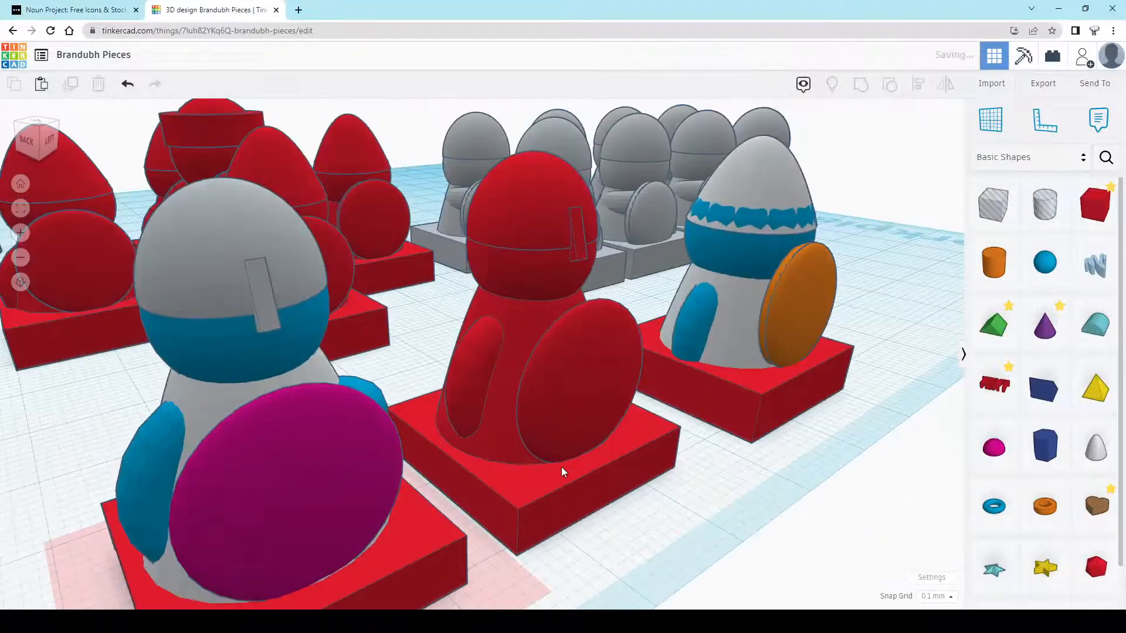
middle_drag(463, 371, 488, 342)
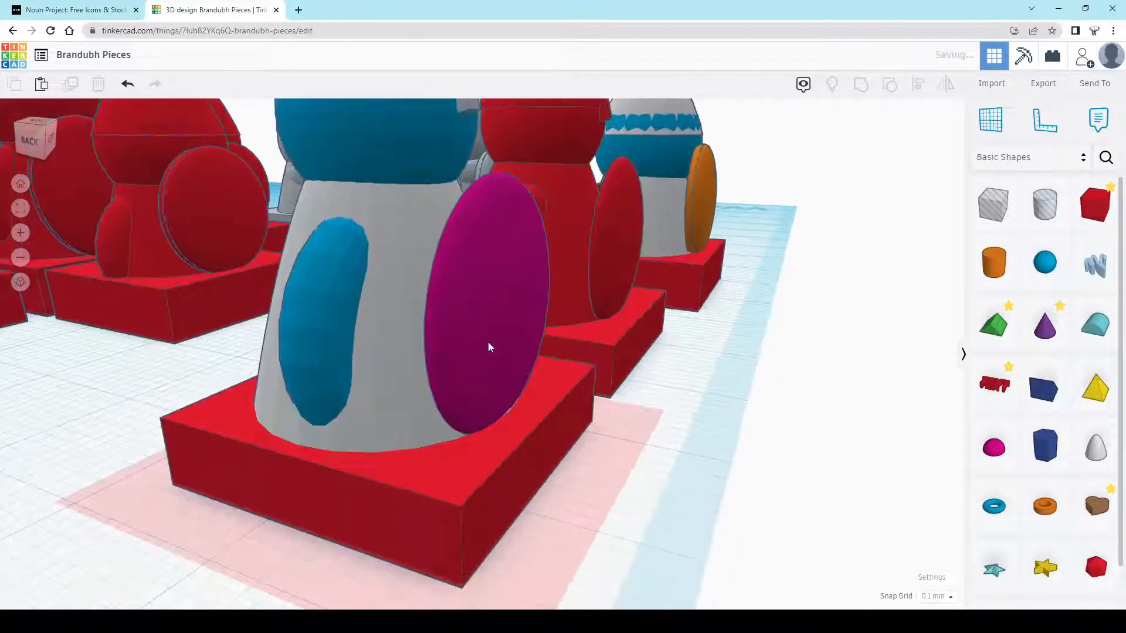
right_drag(481, 315, 537, 361)
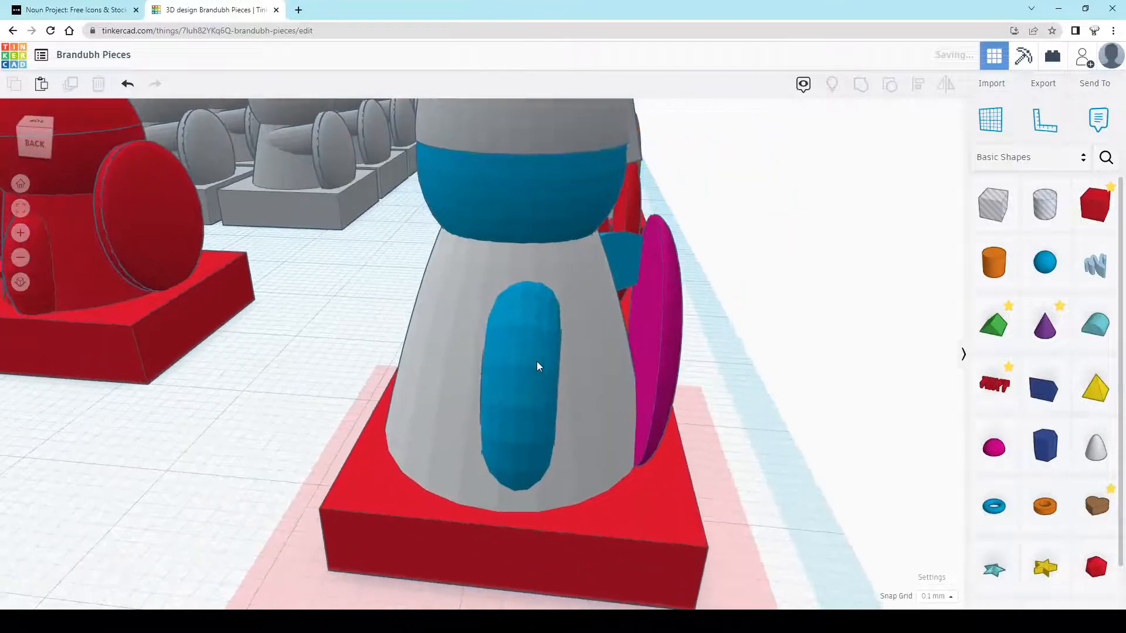
click(999, 126)
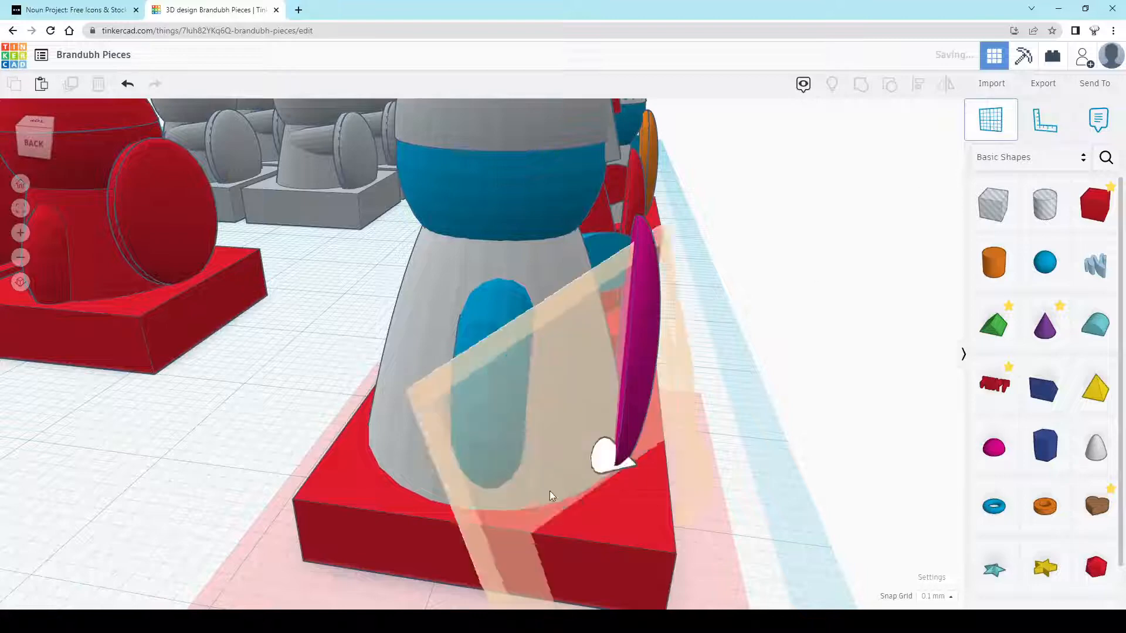
click(555, 516)
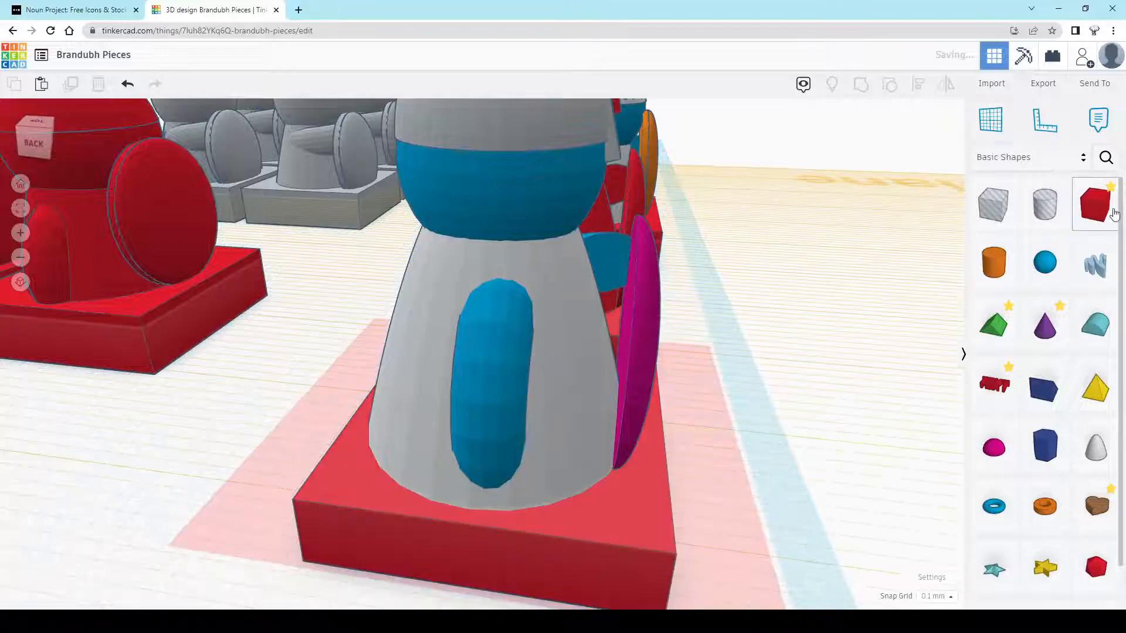
drag(1106, 215, 591, 531)
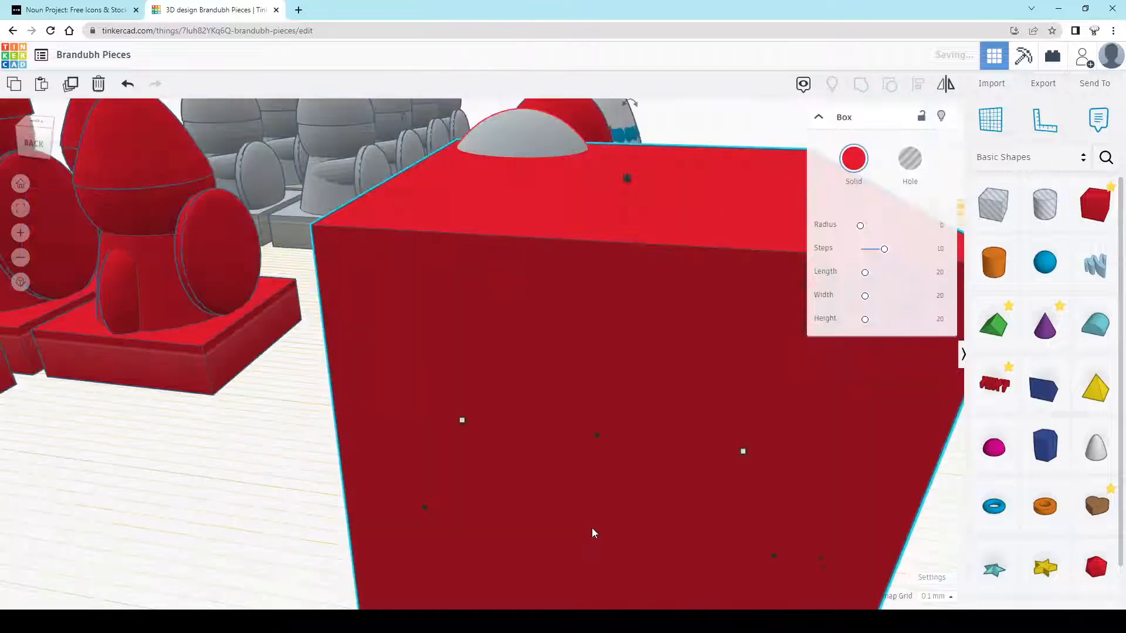
scroll(593, 527, down, 5)
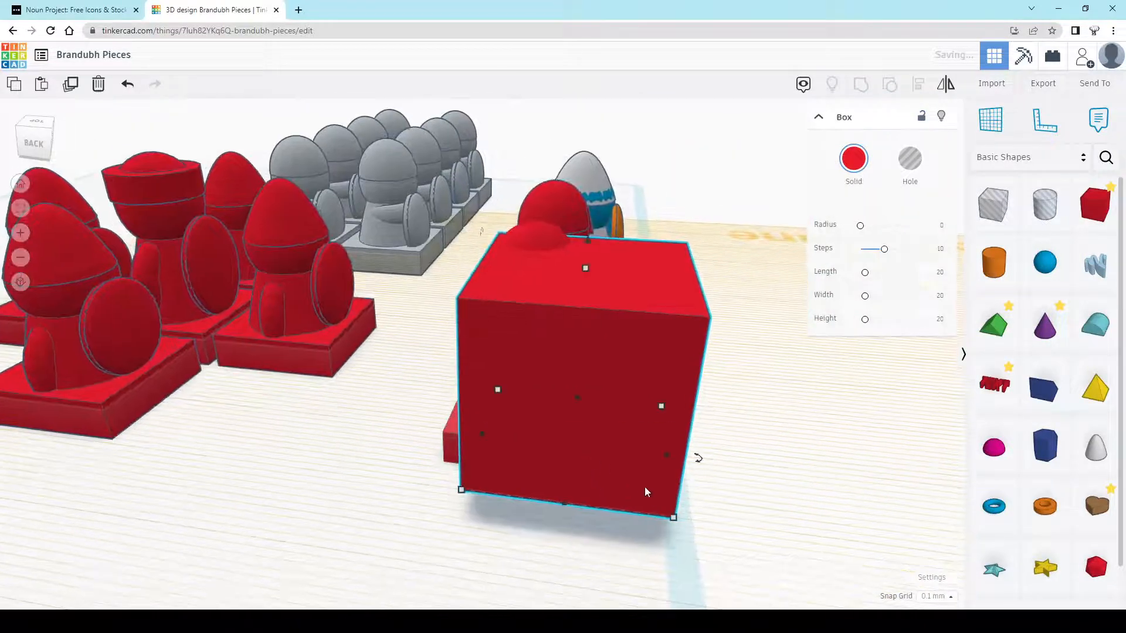
Scale the new box down uniformly to about 2.2 mm wide and long and shift it sideways against the piece's body, next to the arm
shift+drag(617, 460, 570, 437)
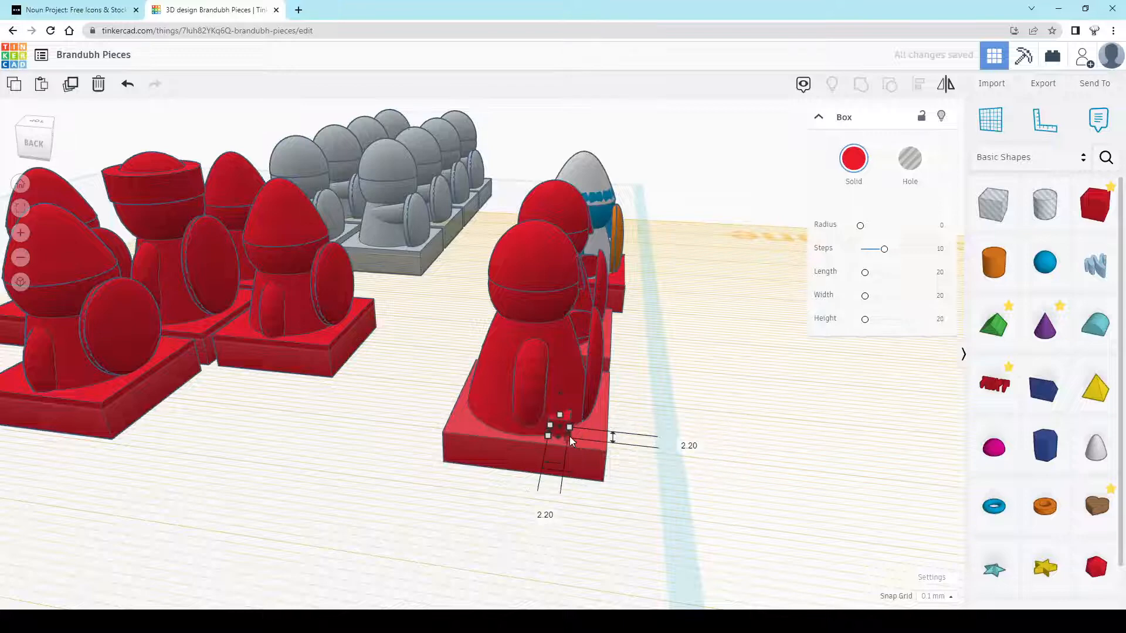
scroll(613, 432, up, 3)
key(Left)
key(Left)
key(Left)
key(Left)
key(Left)
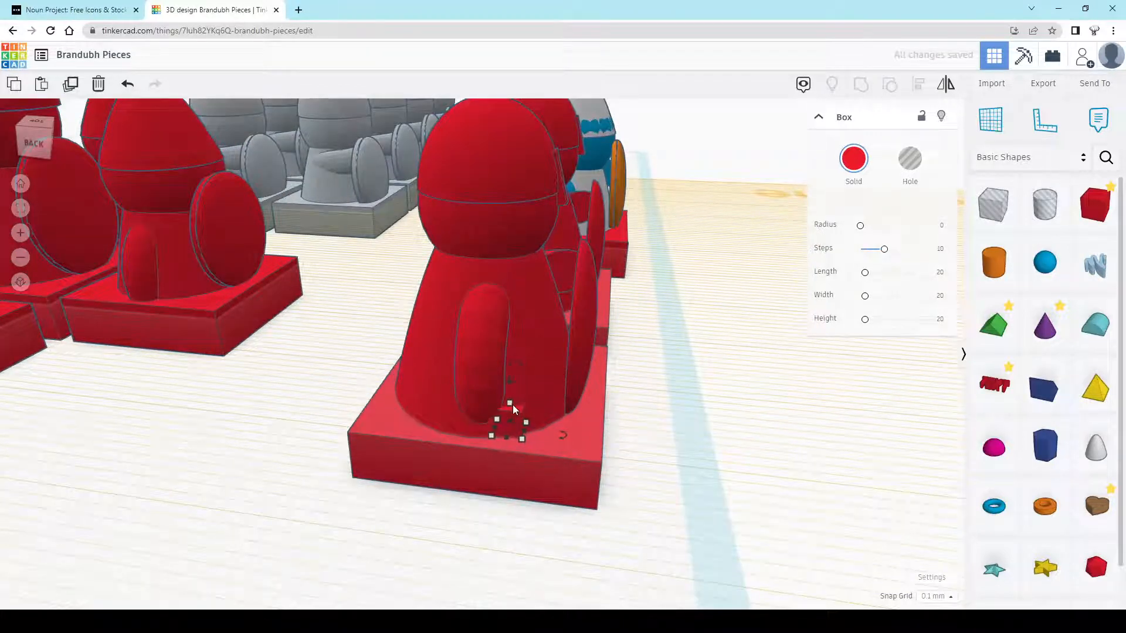
Stretch the small box upward to about 13.3 mm high so it forms a sword blade beside the arm
drag(509, 403, 494, 251)
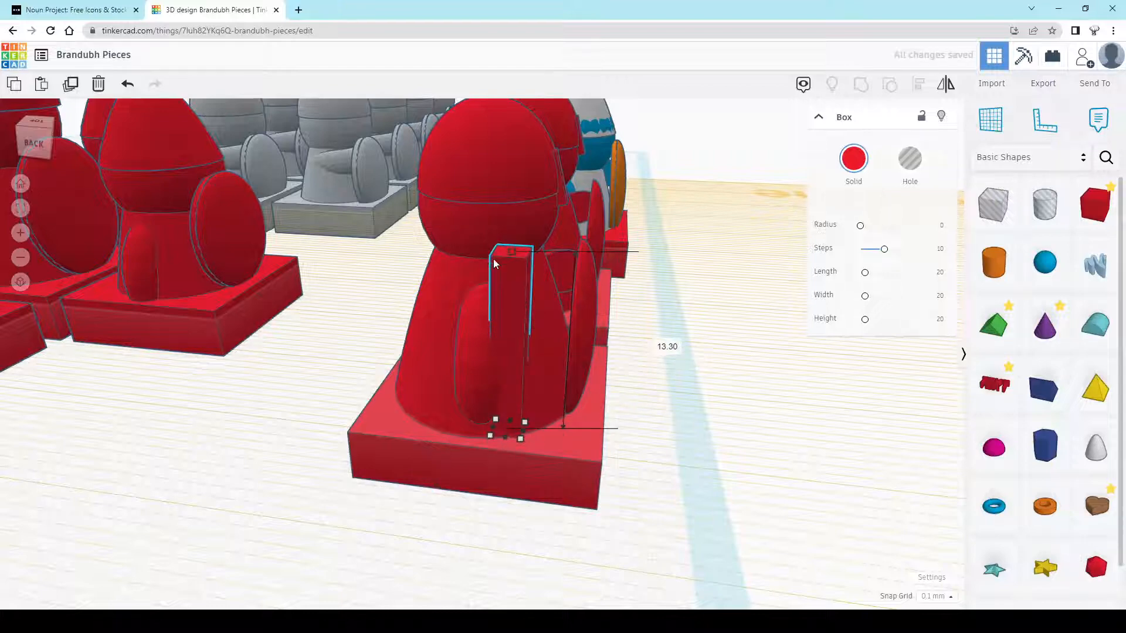
right_drag(499, 375, 254, 374)
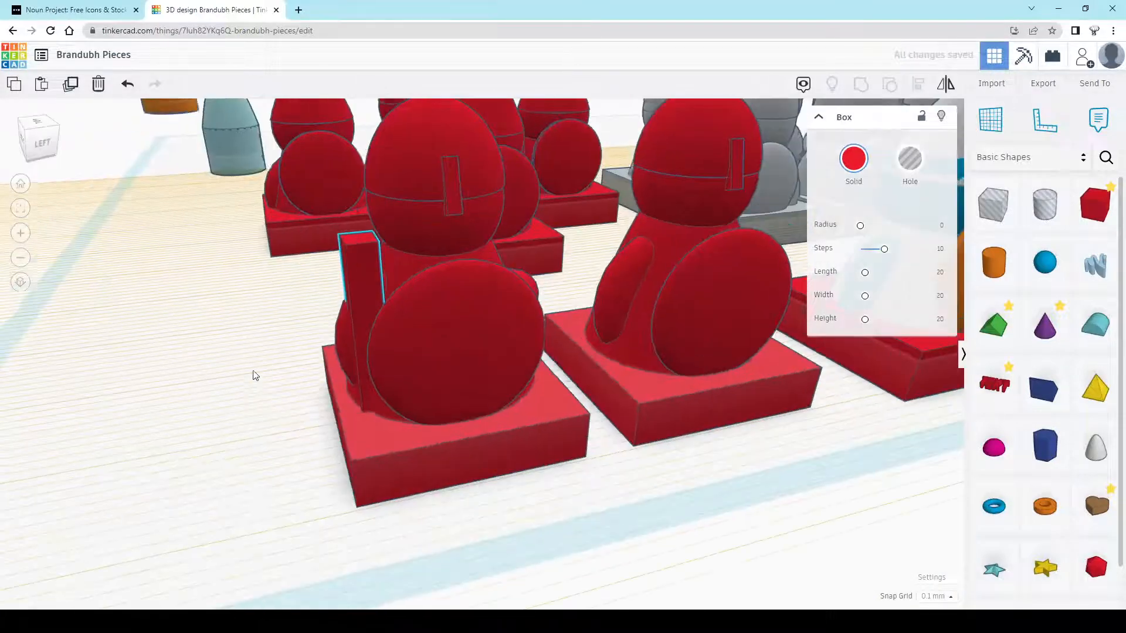
right_drag(373, 287, 606, 407)
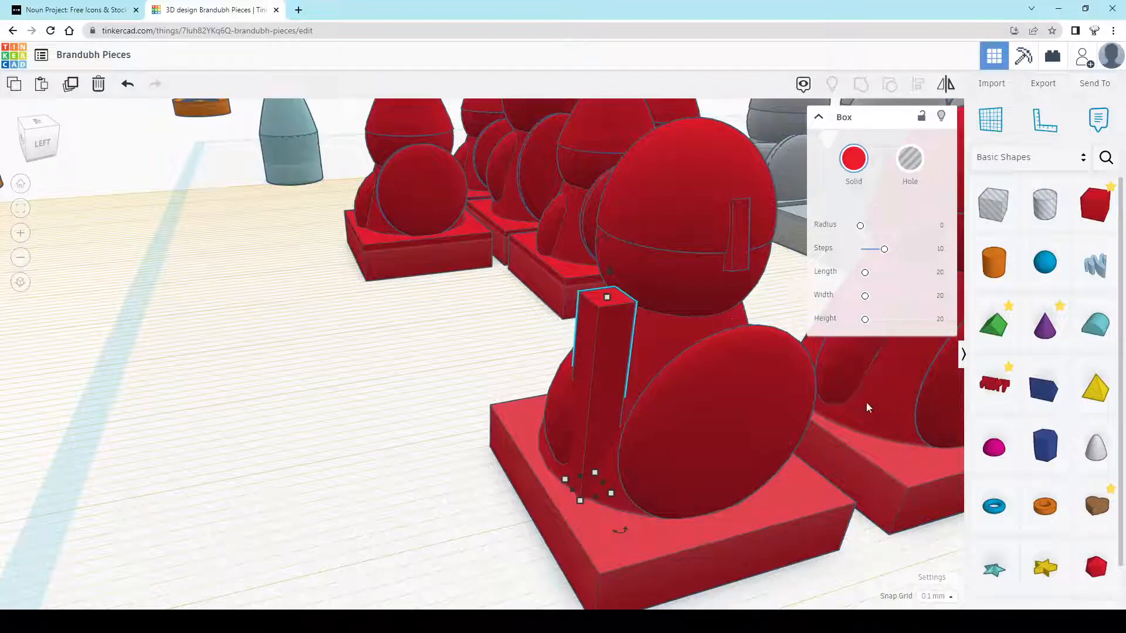
Place a workplane on the tall thin box's top face and add a Roof shape on it
click(469, 449)
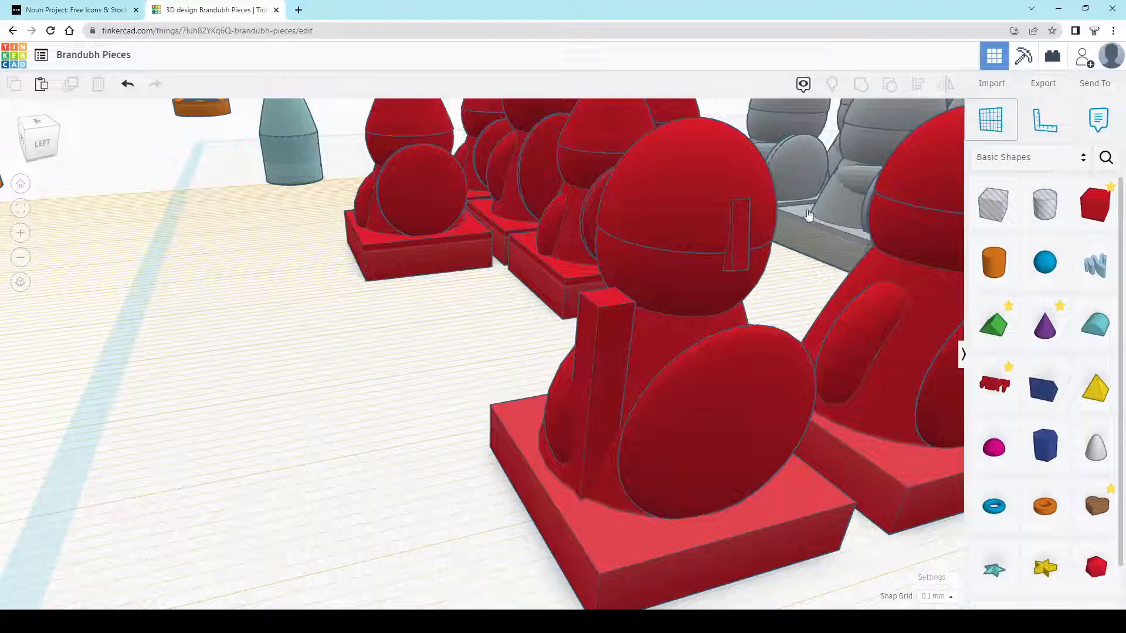
key(w)
click(603, 285)
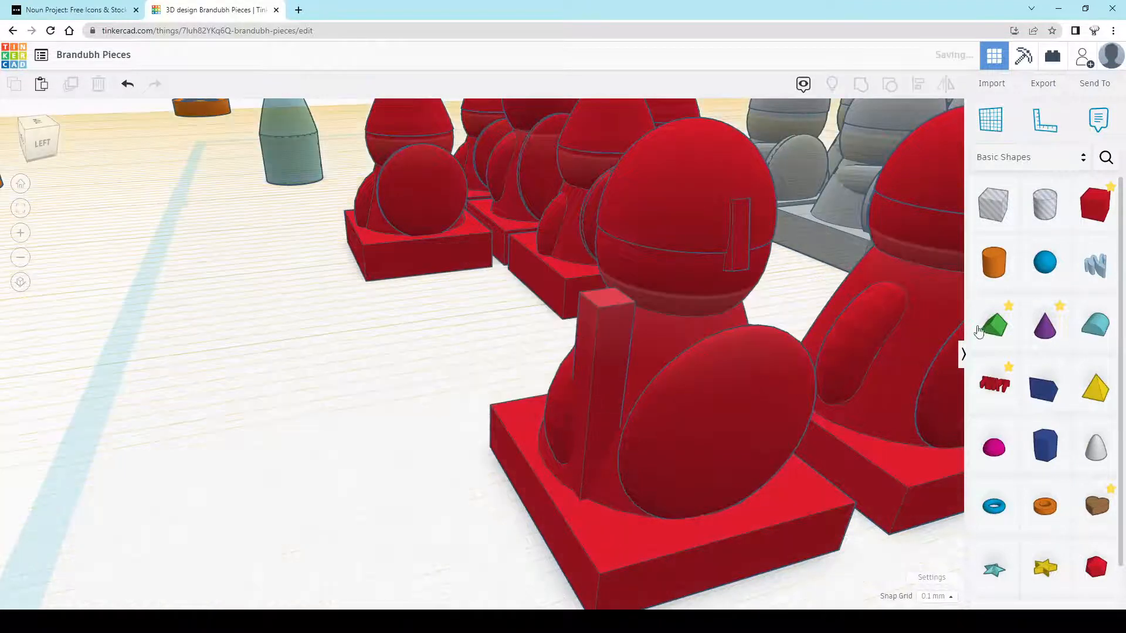
click(604, 309)
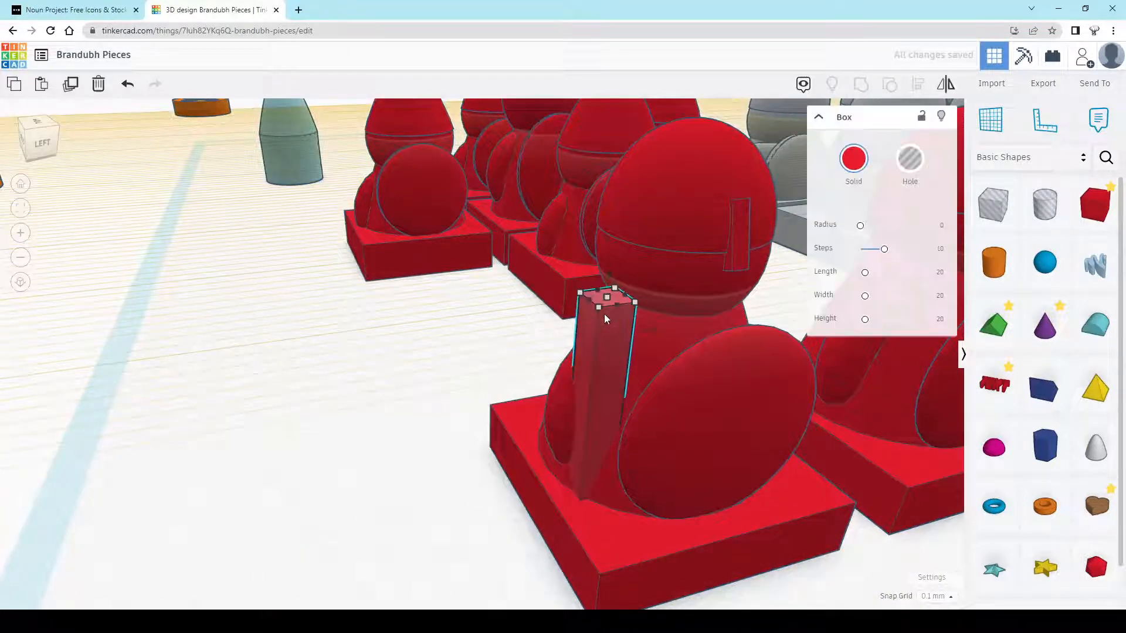
mouse_move(597, 309)
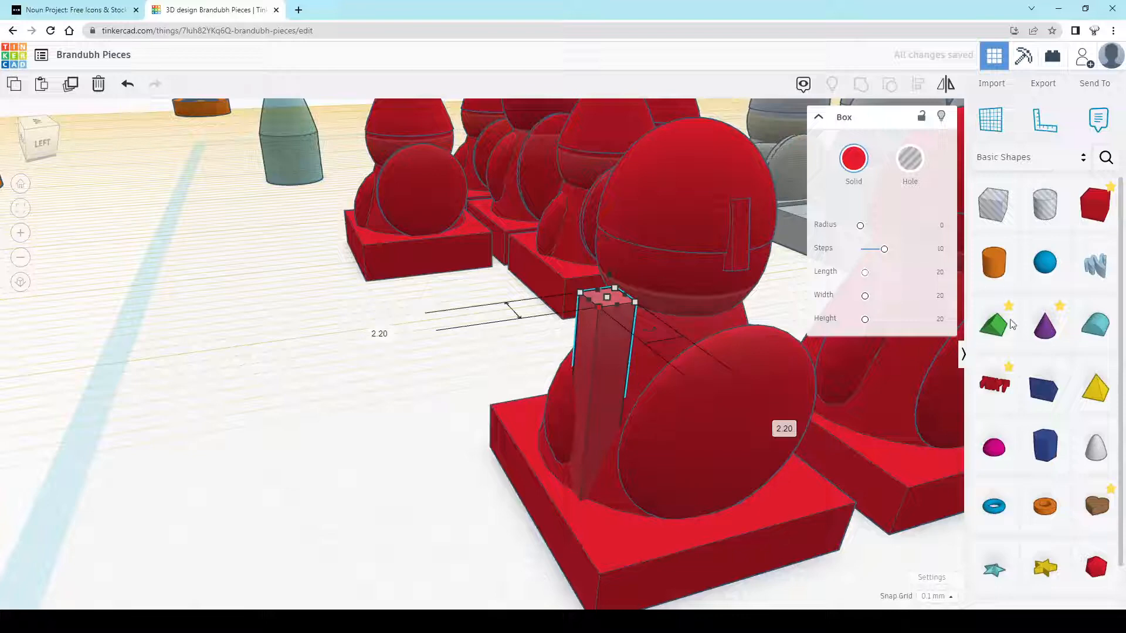
drag(832, 339, 482, 320)
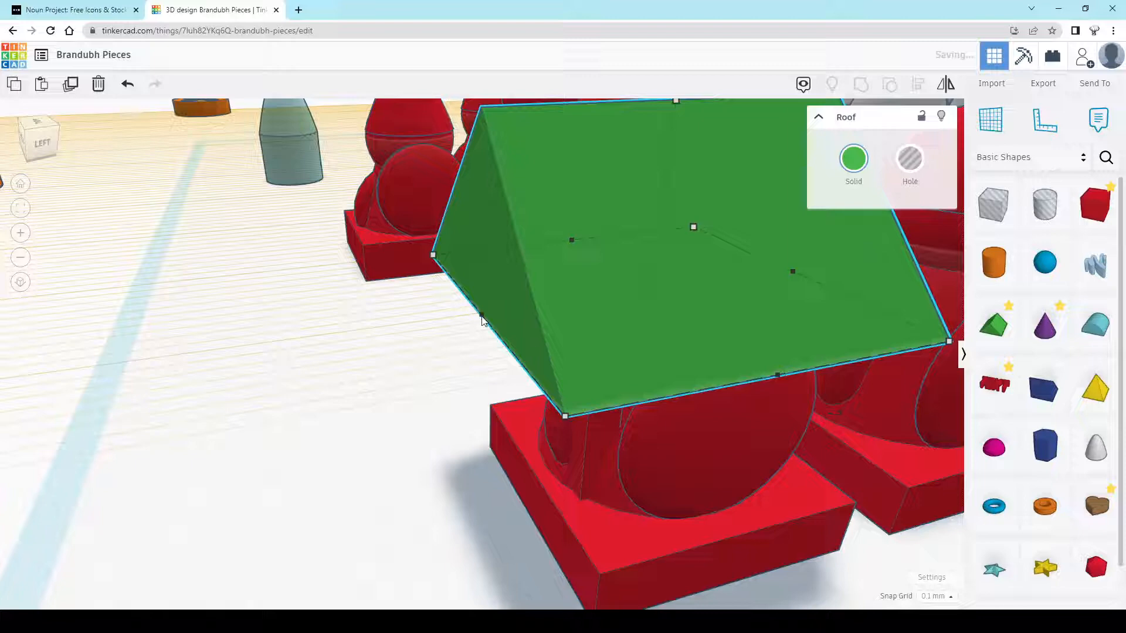
Set the roof's length and width to 2.20 mm each to match the box's cross-section
click(564, 415)
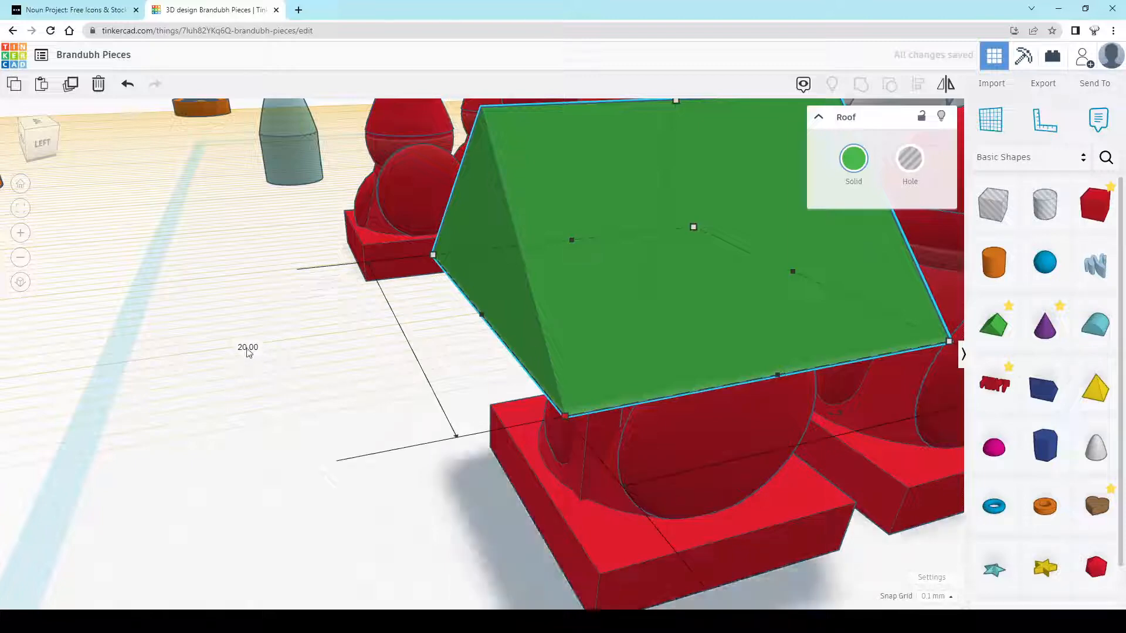
key(Return)
key(Return)
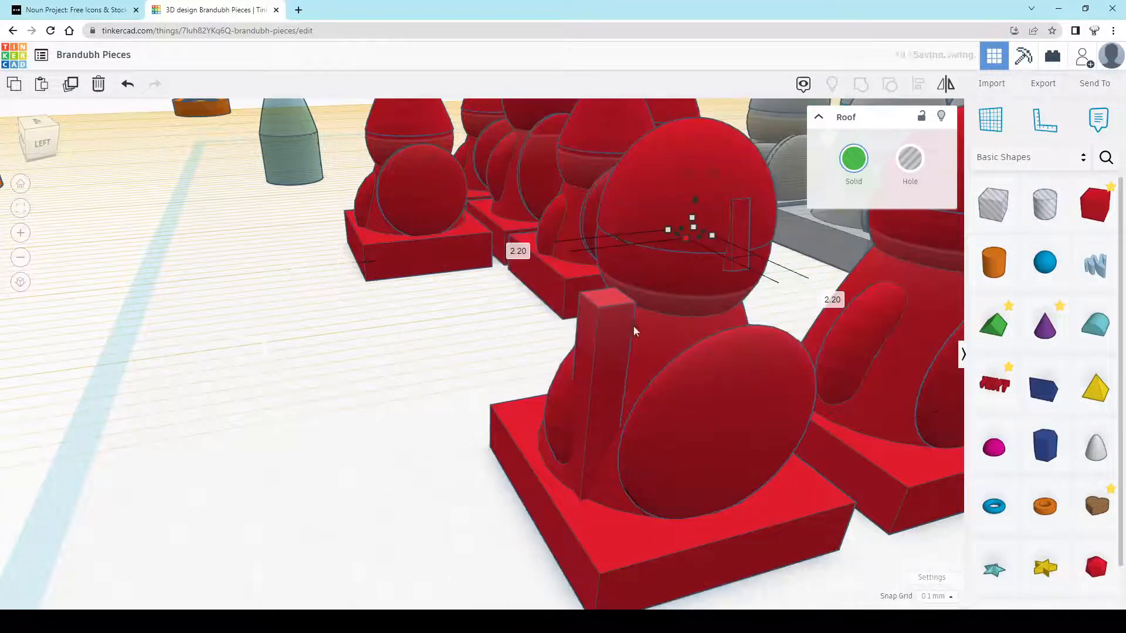
Set the snap grid to 1.0 mm and move the small roof onto the top of the thin box
click(936, 600)
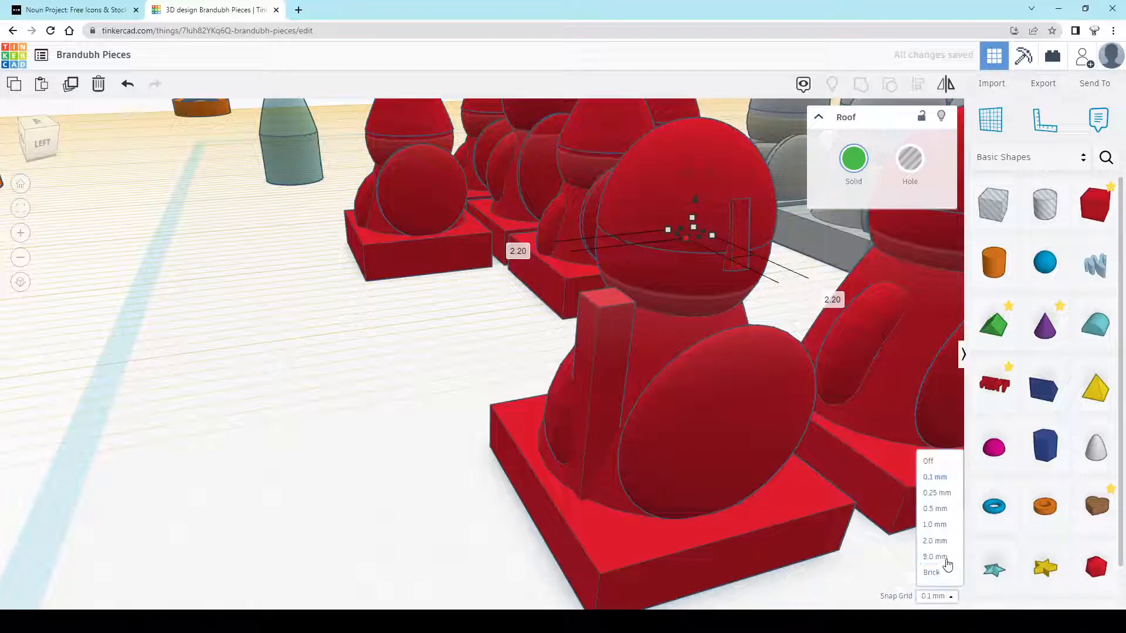
click(942, 528)
key(Down)
key(Down)
key(Down)
key(Down)
key(Down)
key(Down)
key(Down)
key(Down)
key(Down)
key(Down)
key(Left)
key(Left)
key(Left)
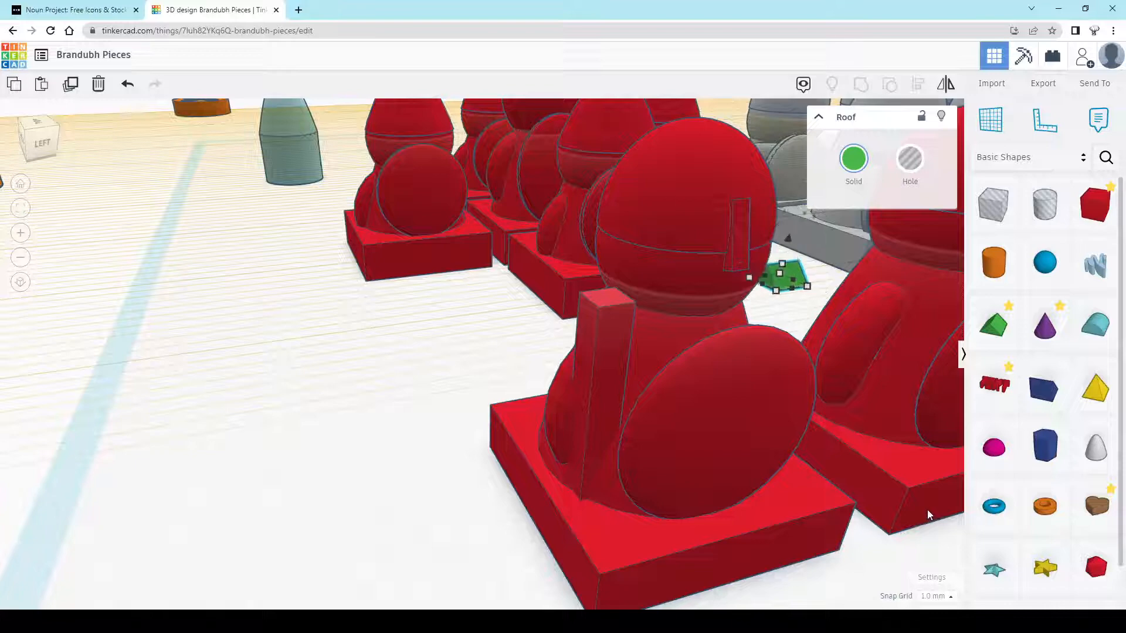
key(Left)
key(Left)
key(Left)
key(Left)
key(Left)
key(Left)
key(Left)
key(Left)
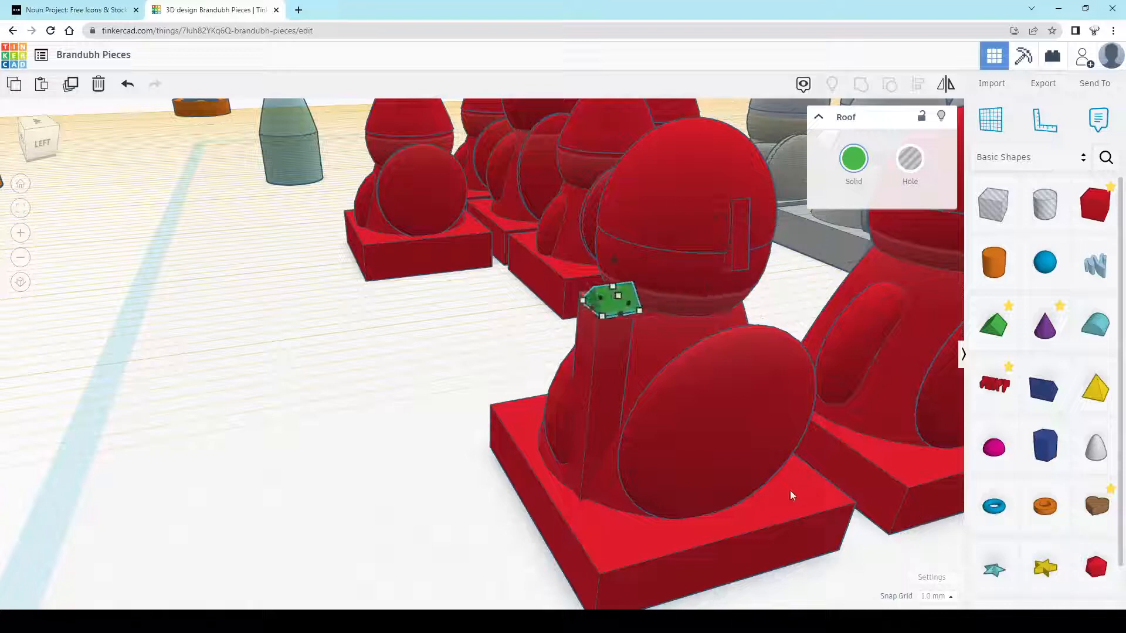
Stretch the roof upward into a taller, sharper point for the blade's tip
right_drag(641, 470, 672, 491)
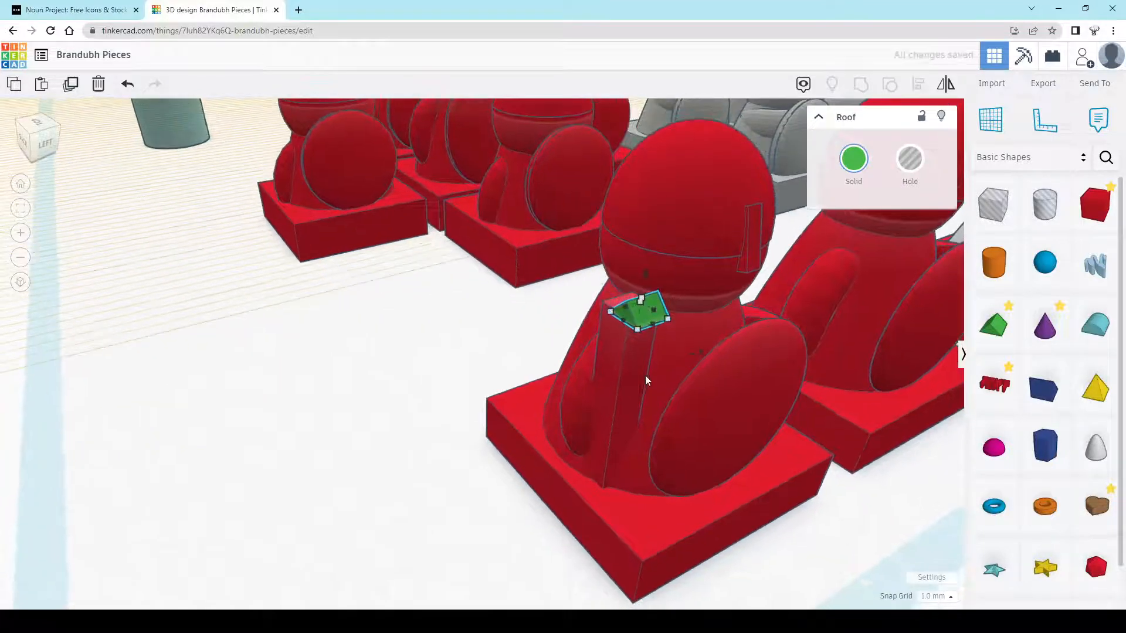
scroll(645, 374, up, 2)
mouse_move(641, 262)
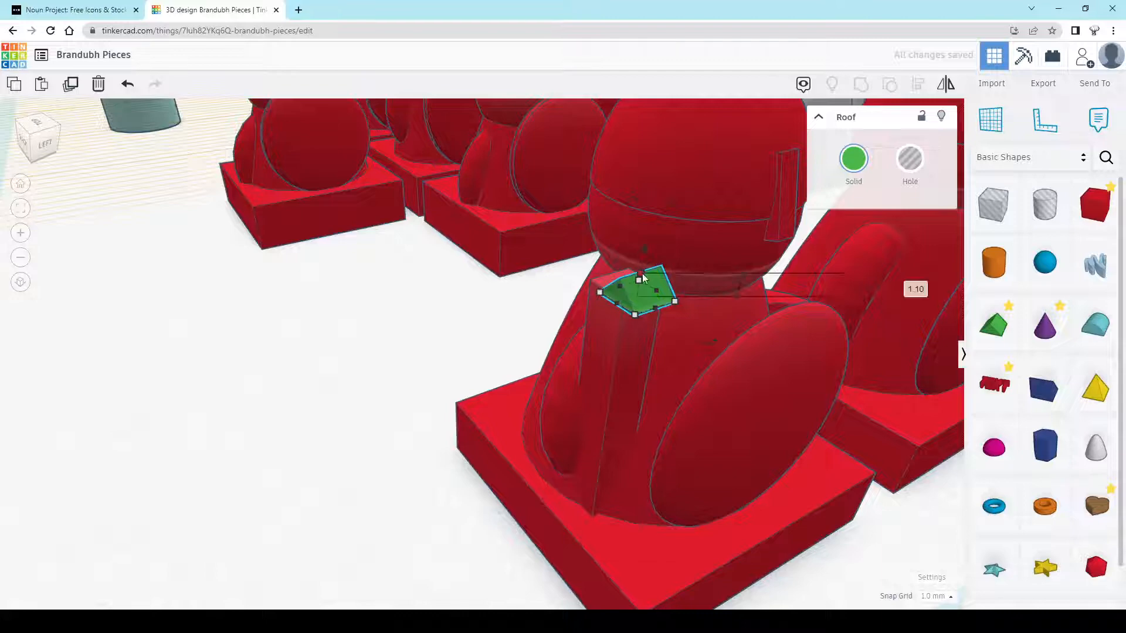
drag(642, 261, 643, 223)
right_drag(773, 302, 649, 322)
scroll(655, 320, up, 2)
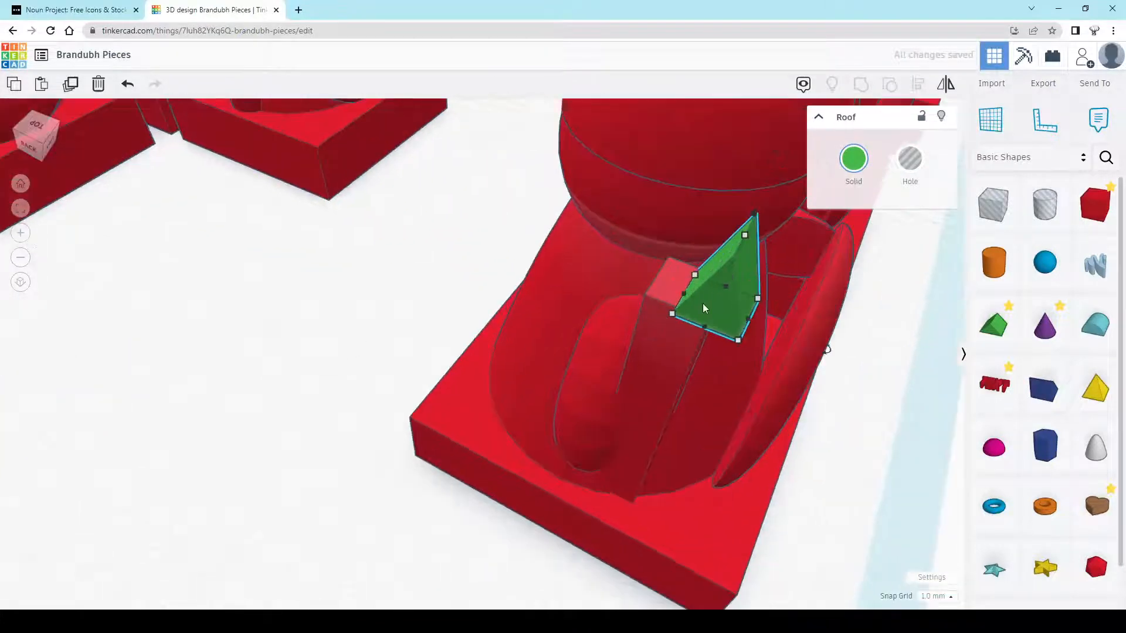
Align the roof and the thin box by their centres in both horizontal directions
click(651, 315)
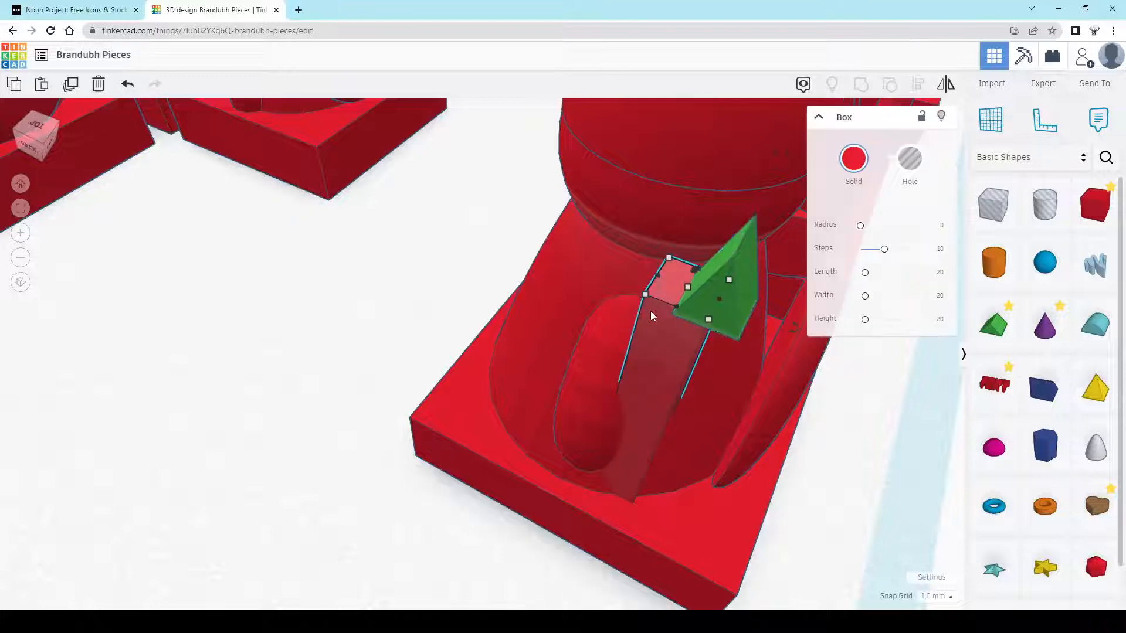
click(731, 305)
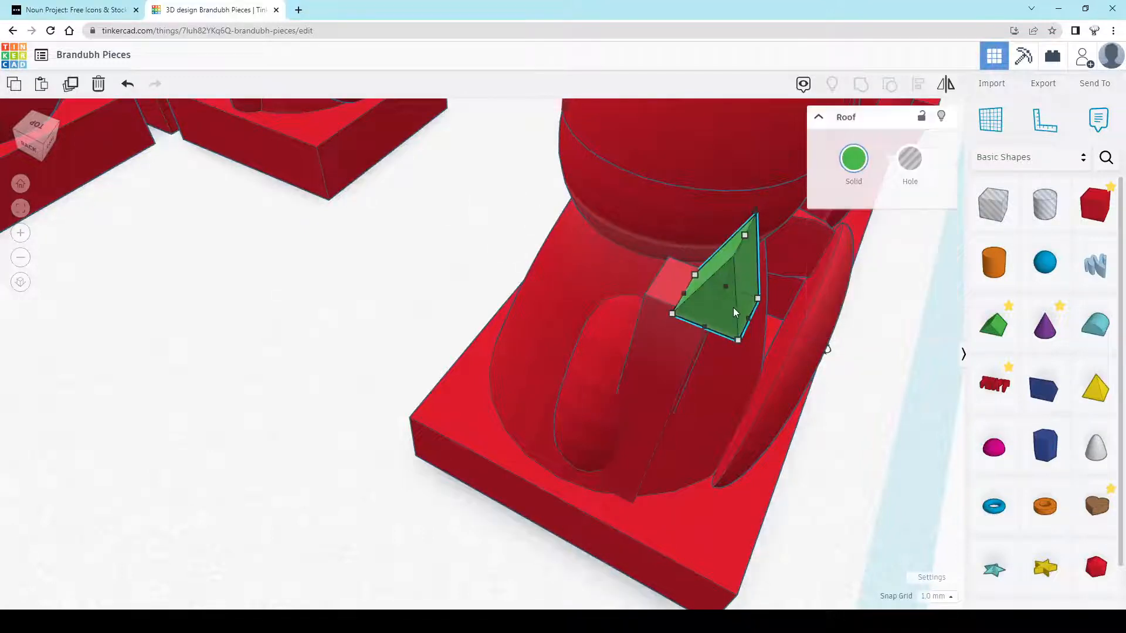
shift+click(667, 285)
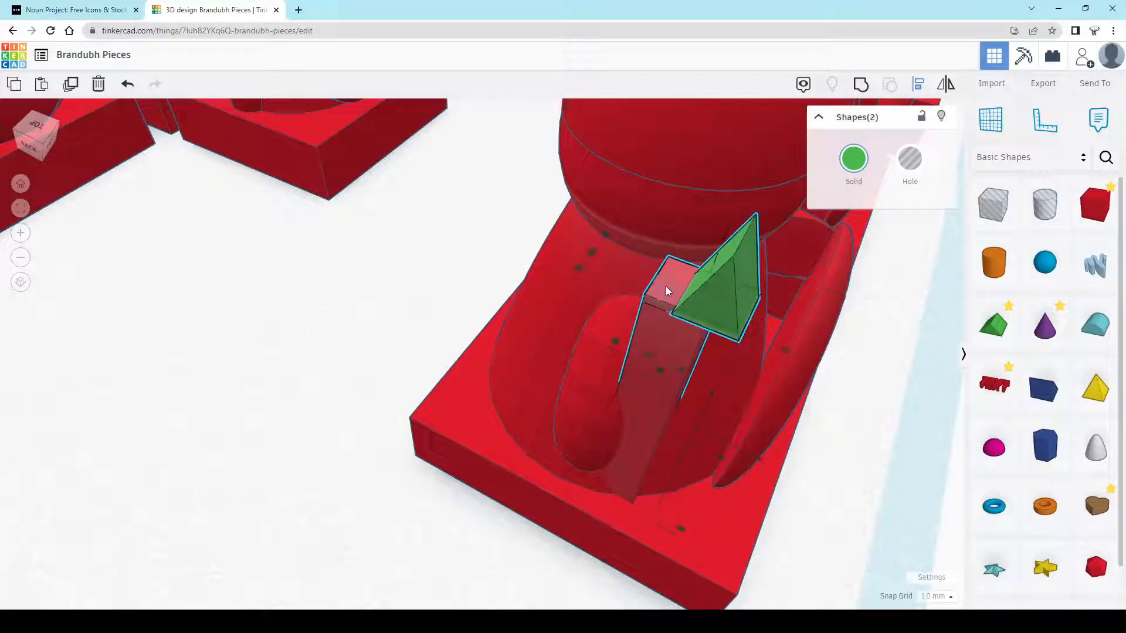
click(592, 251)
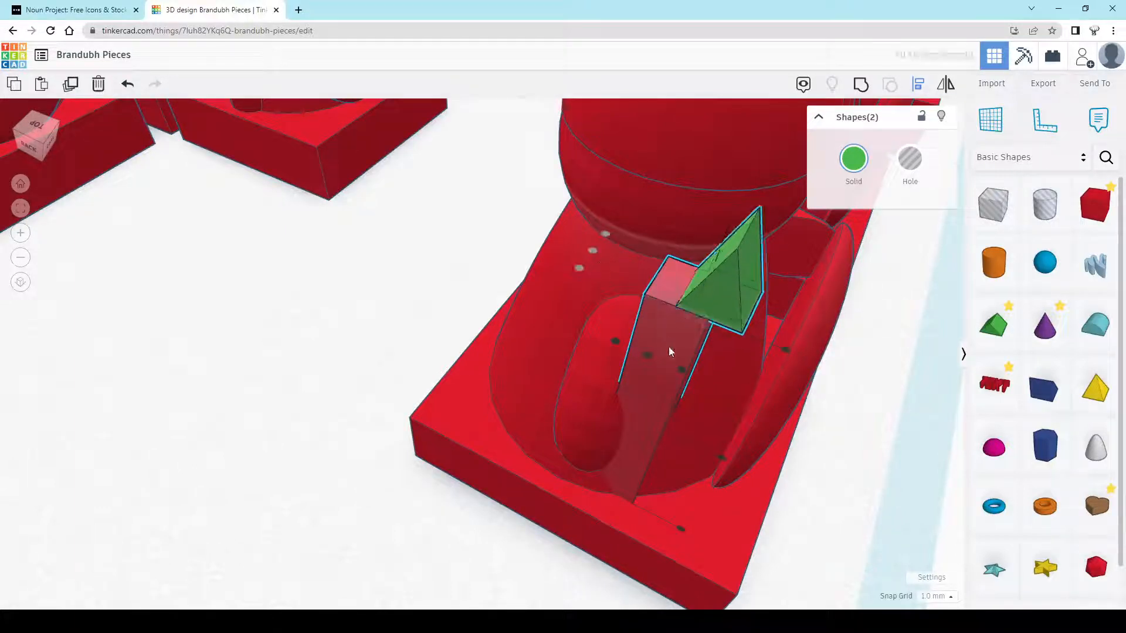
click(649, 355)
click(857, 358)
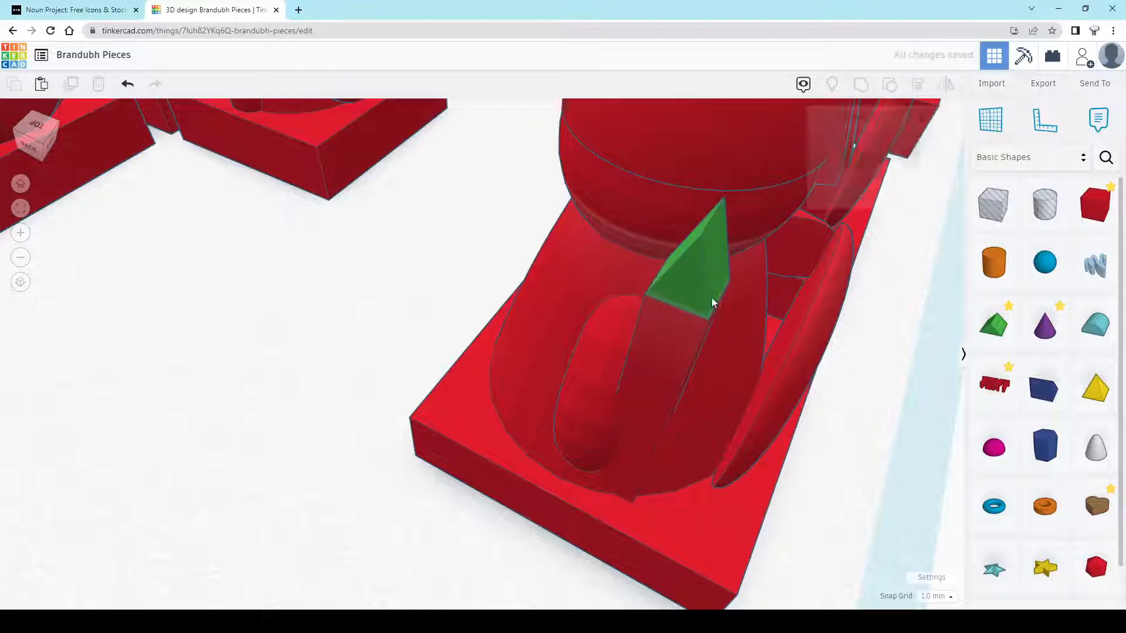
Group the pointed roof and the thin box into one sword blade shape
click(698, 287)
shift+click(675, 352)
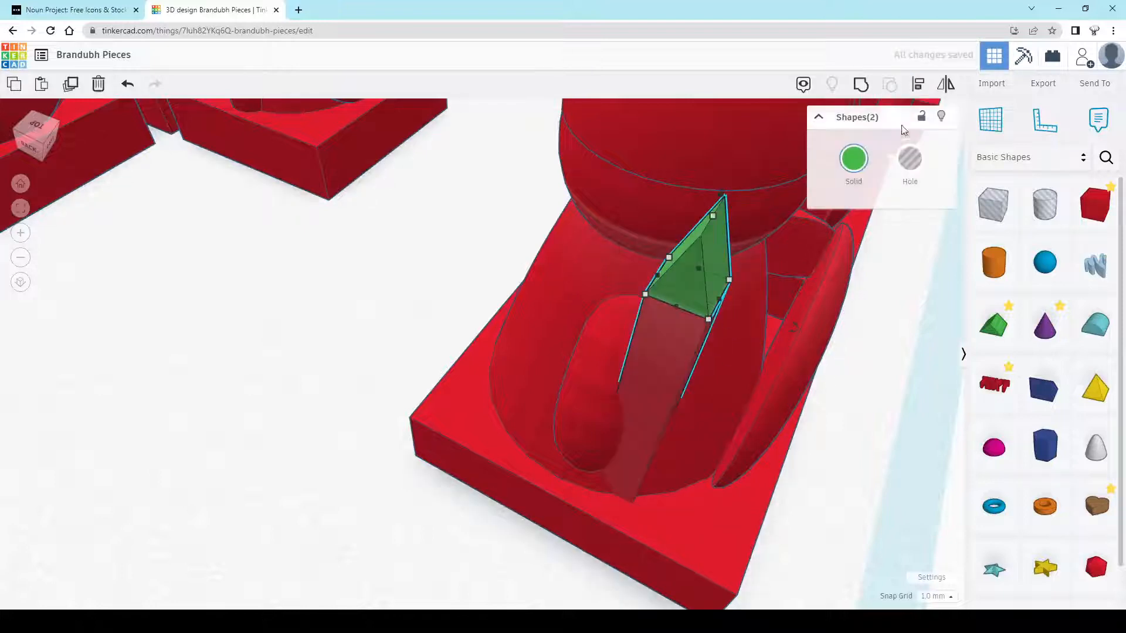
click(859, 90)
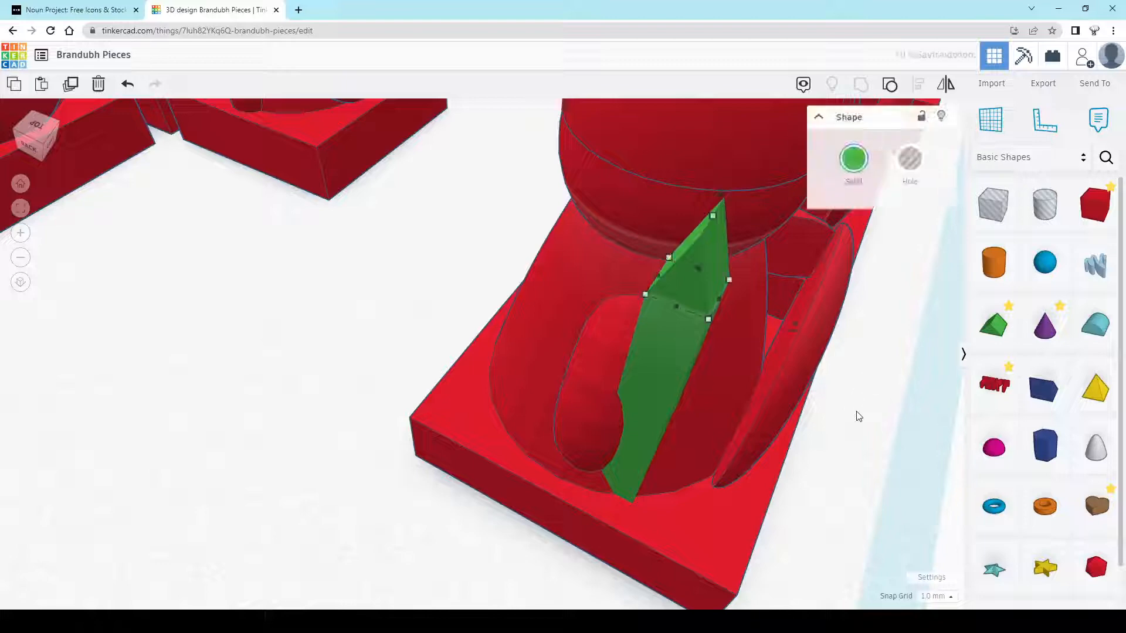
right_drag(852, 417, 621, 318)
scroll(525, 326, down, 3)
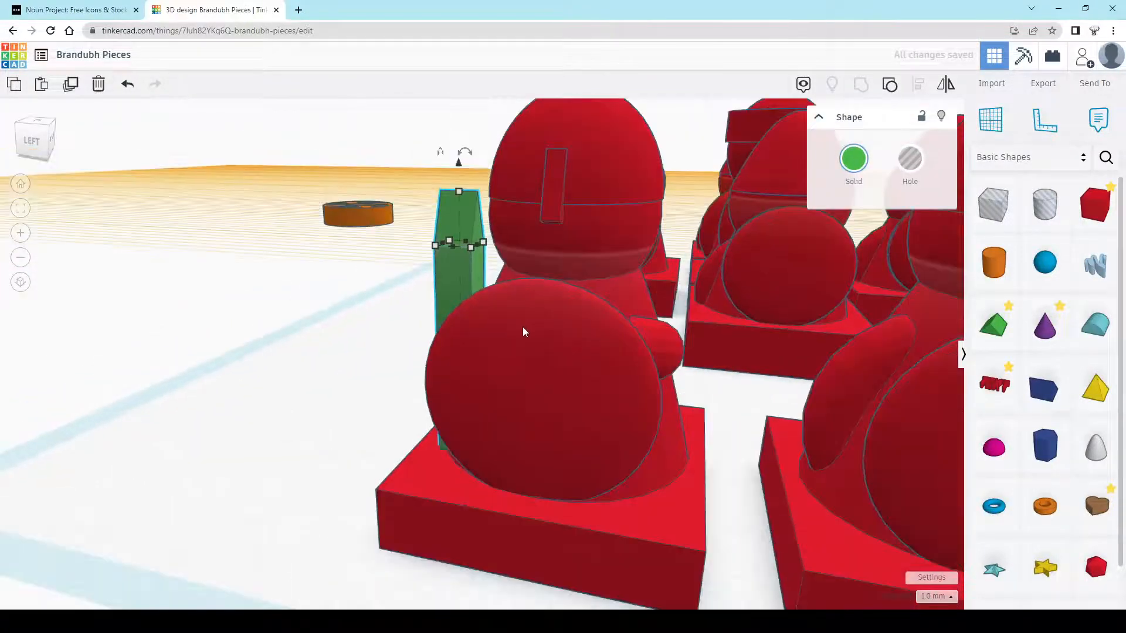
scroll(483, 354, down, 2)
mouse_move(483, 354)
right_down()
mouse_move(634, 343)
mouse_move(674, 352)
mouse_move(375, 388)
mouse_move(515, 364)
mouse_move(495, 370)
right_up()
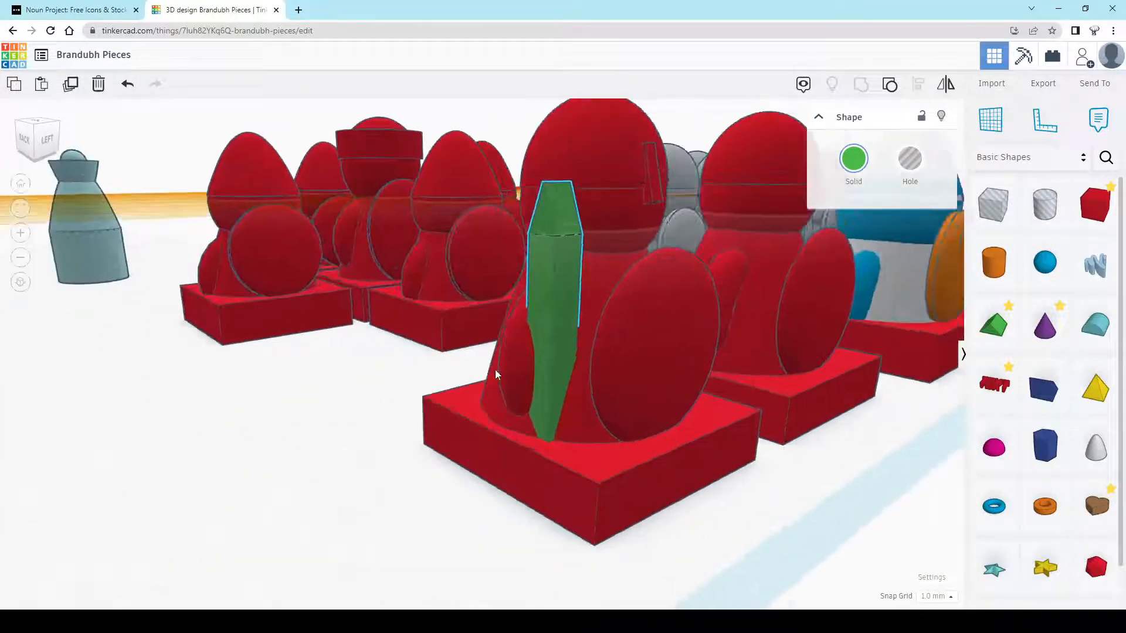
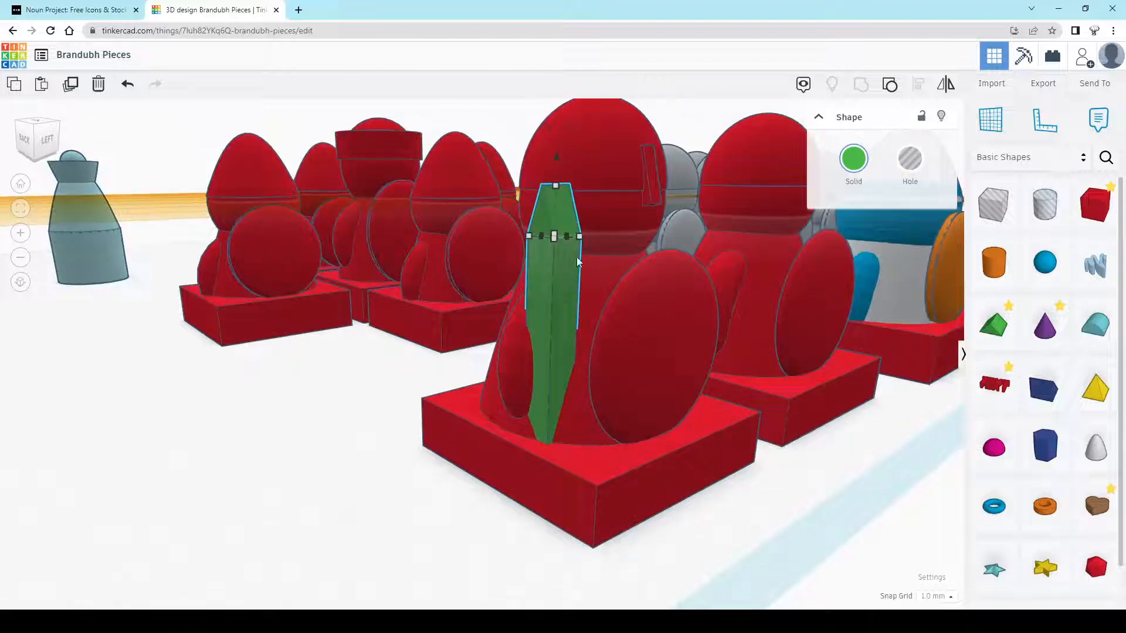
Duplicate the grouped red piece beside the sword piece and move the copy to the far end of the row, clear of the others
scroll(604, 344, down, 3)
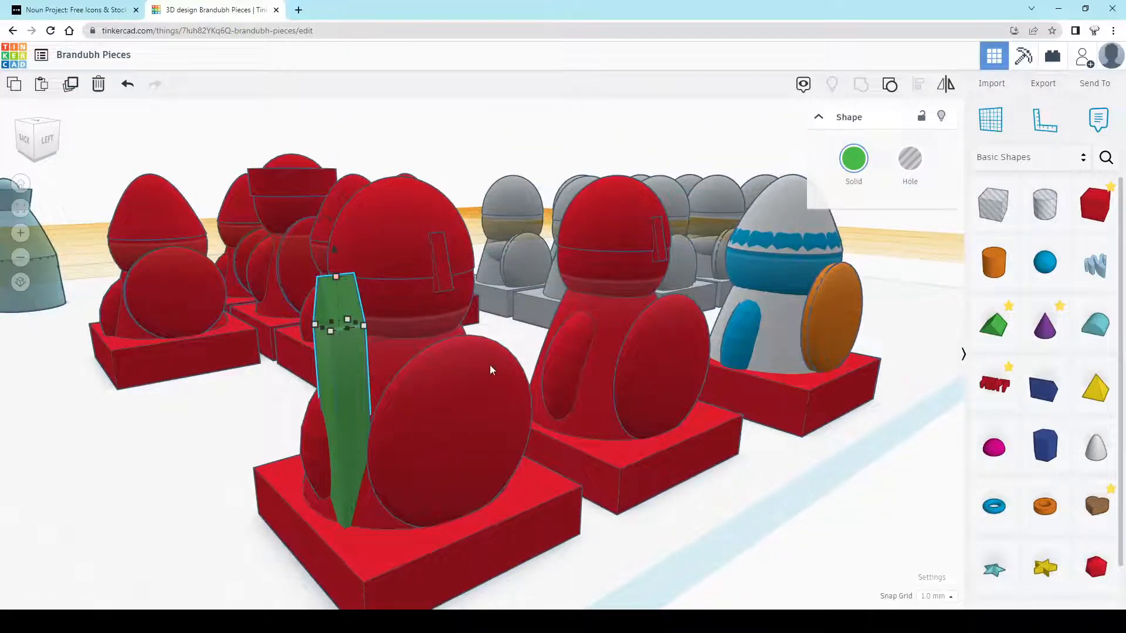
middle_drag(491, 365, 494, 313)
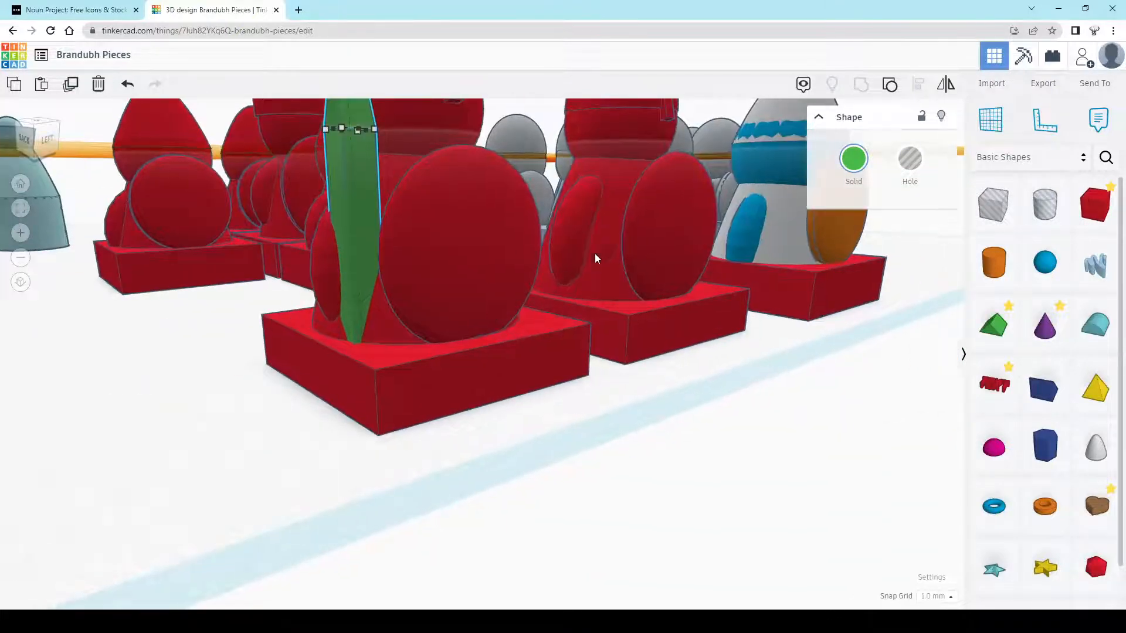
click(614, 226)
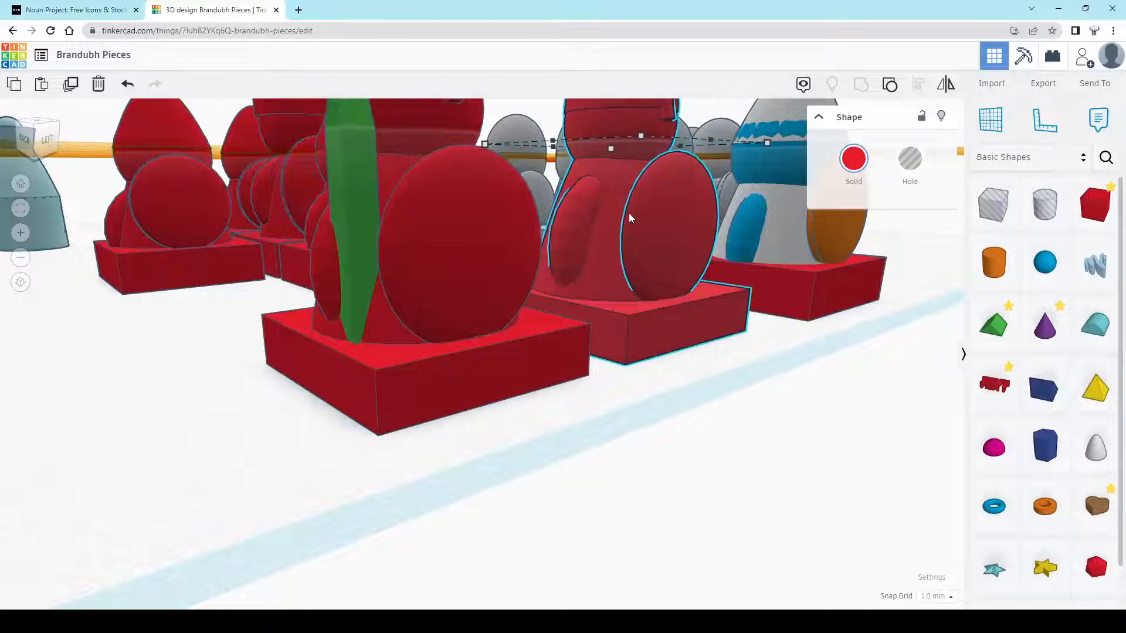
key(ctrl+d)
drag(612, 244, 4, 330)
middle_drag(512, 284, 621, 280)
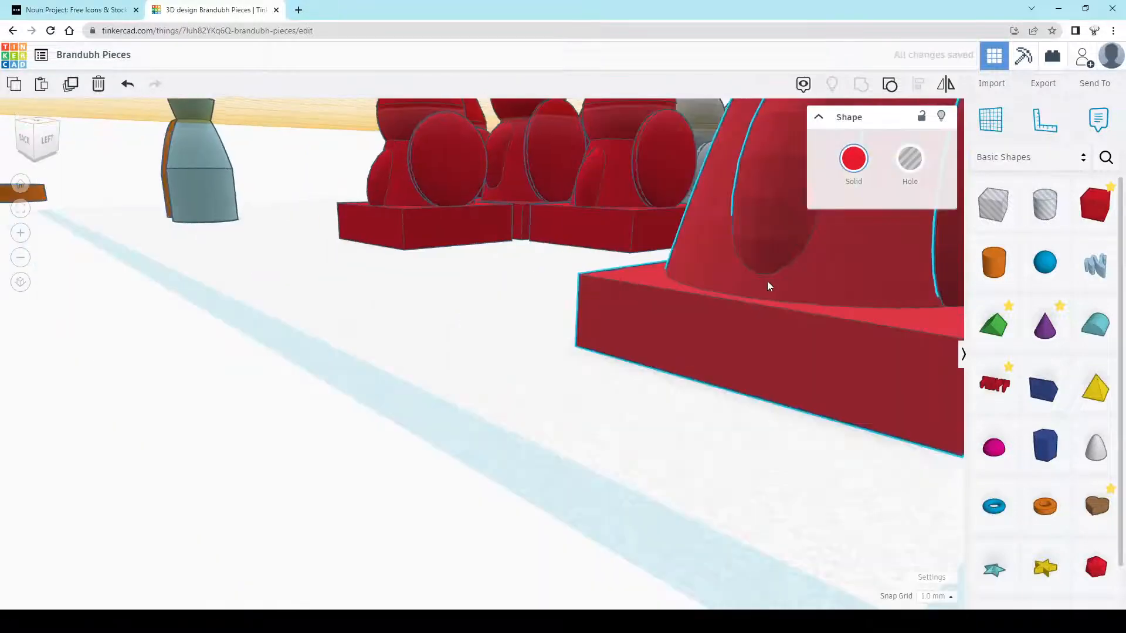
middle_drag(767, 281, 375, 332)
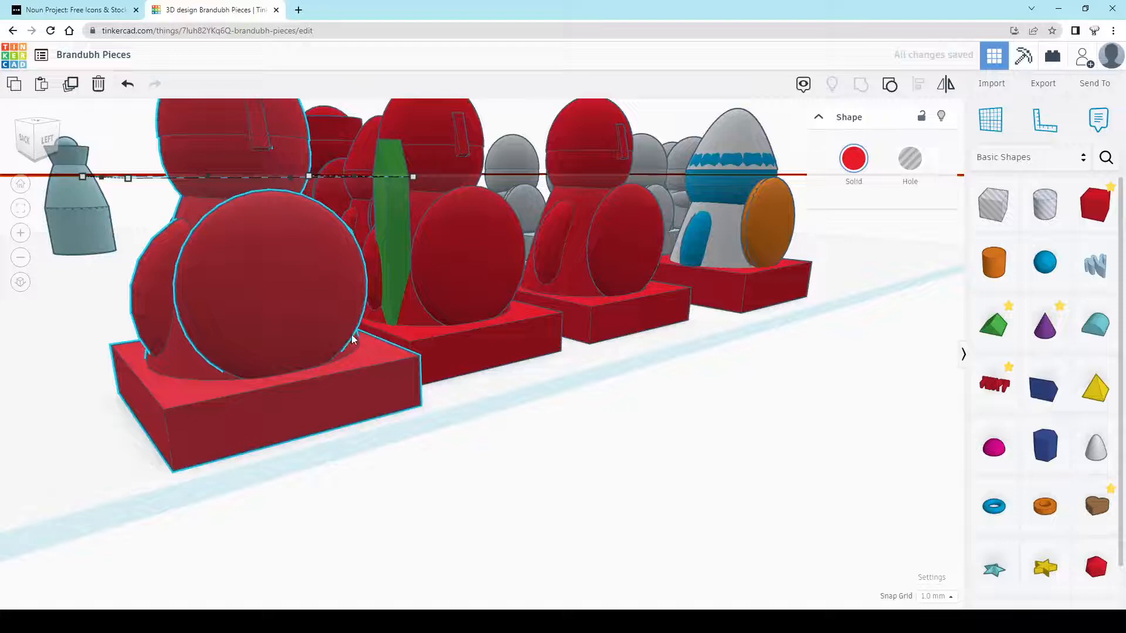
scroll(351, 334, down, 2)
drag(296, 326, 208, 330)
right_drag(486, 352, 332, 236)
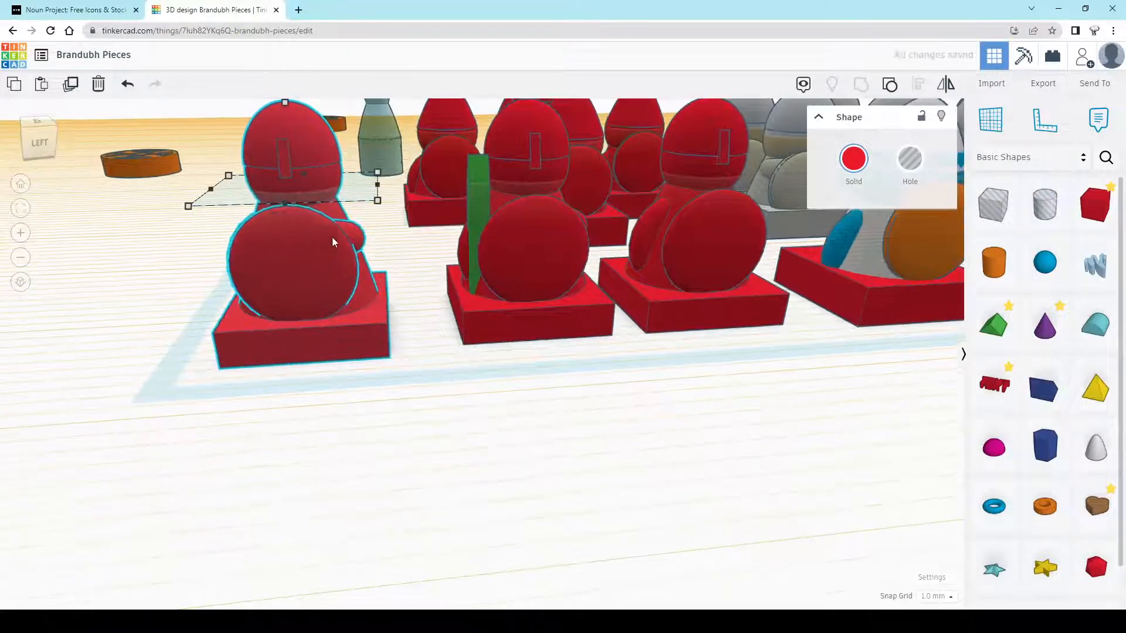
middle_drag(332, 237, 369, 249)
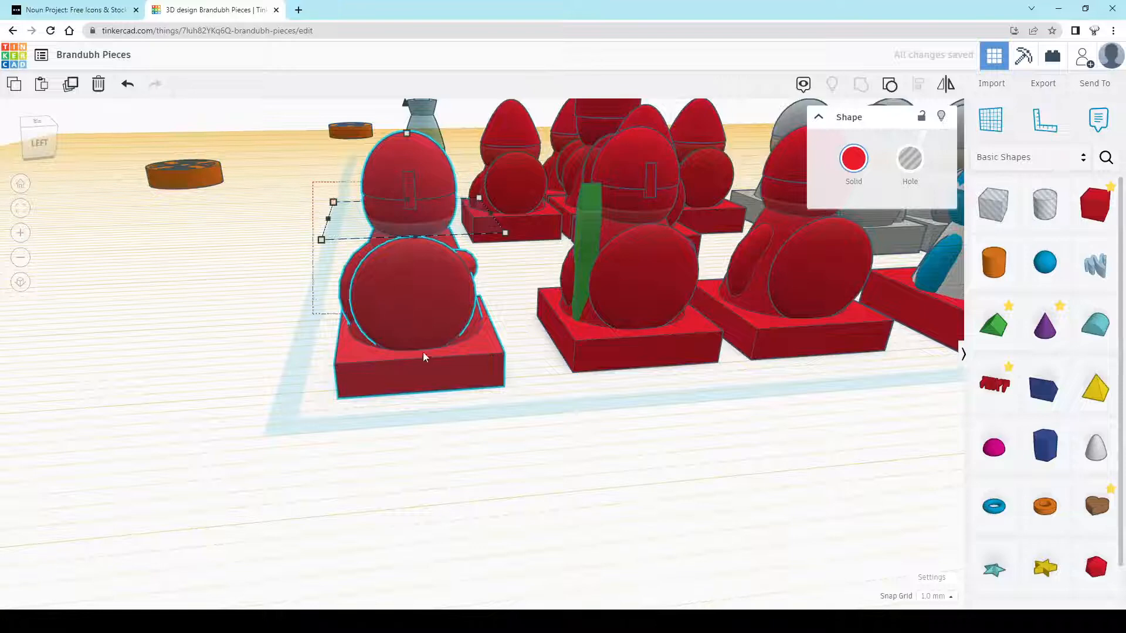
Return the workplane to the base grid and ungroup the copied red piece into its separate shapes
drag(424, 362, 427, 362)
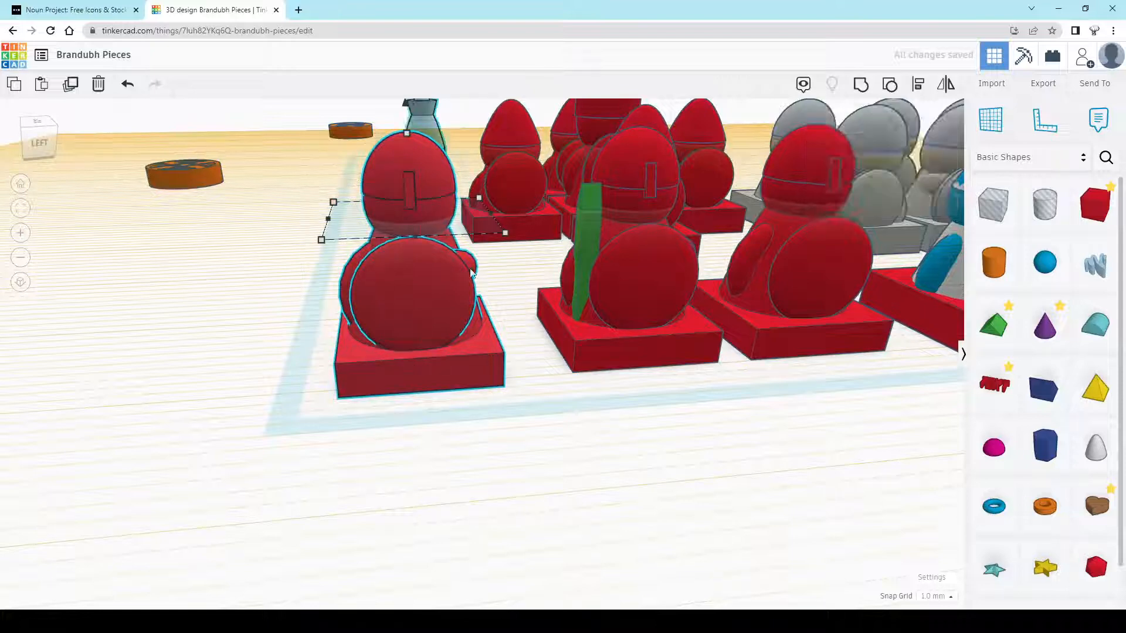
click(990, 120)
click(523, 443)
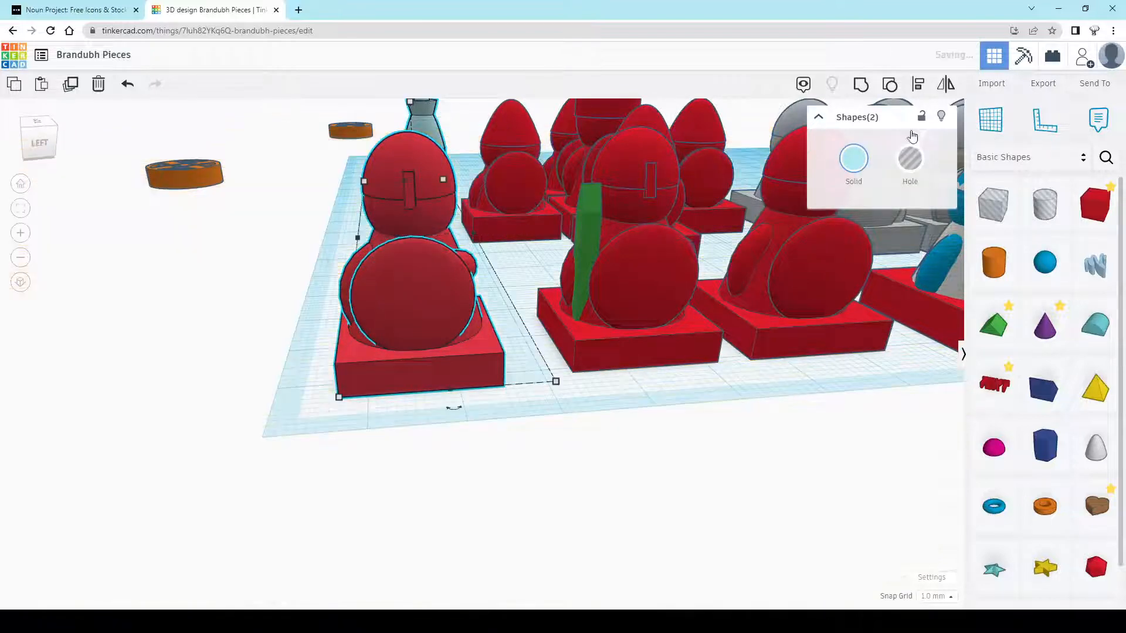
click(889, 87)
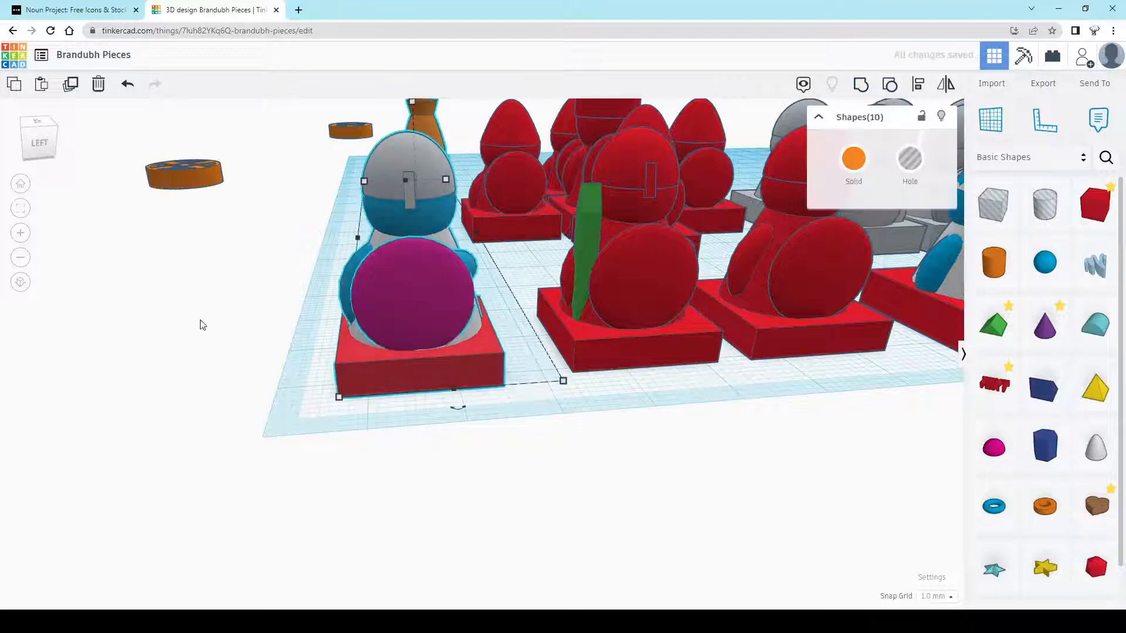
Delete the grey half-sphere helmet and the nose-guard box from the ungrouped copy's head
click(361, 243)
scroll(421, 267, up, 4)
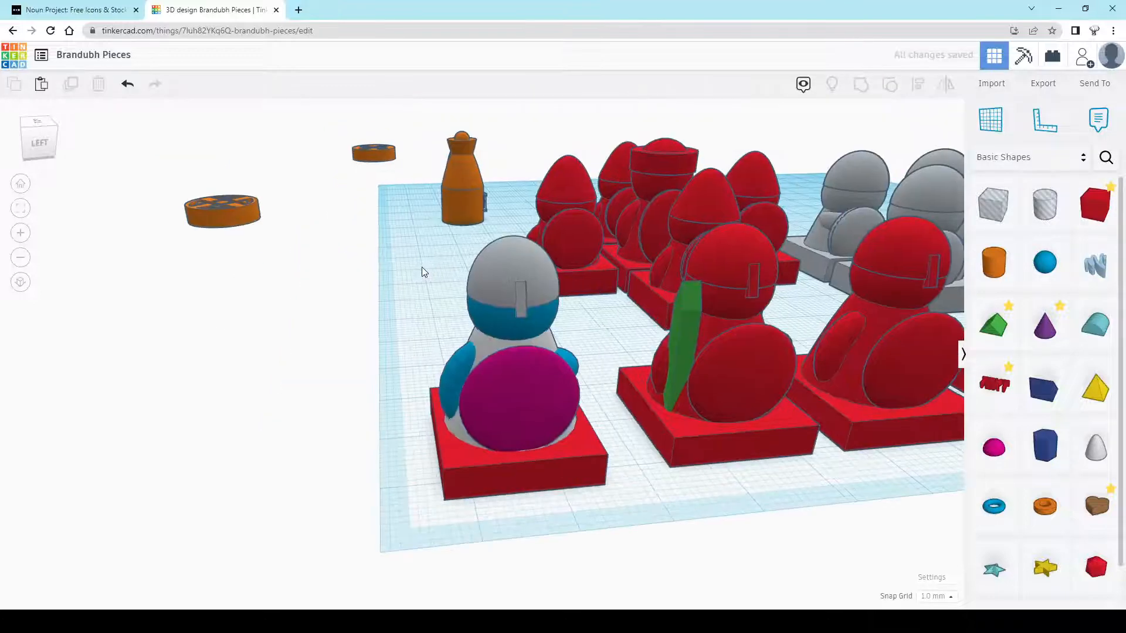
click(502, 269)
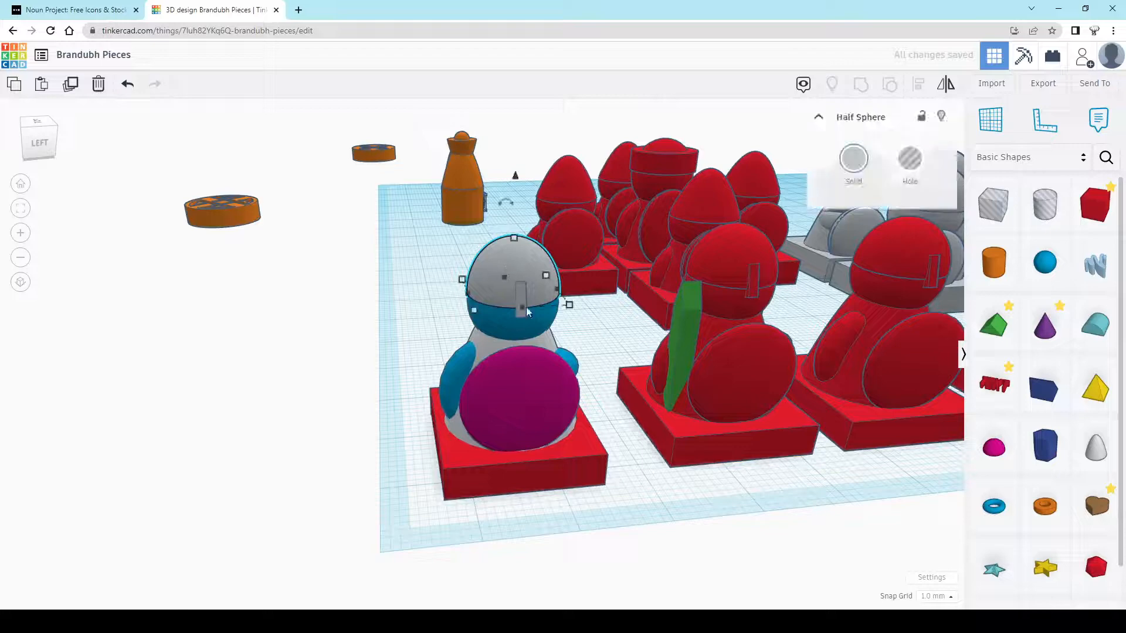
key(Delete)
click(522, 298)
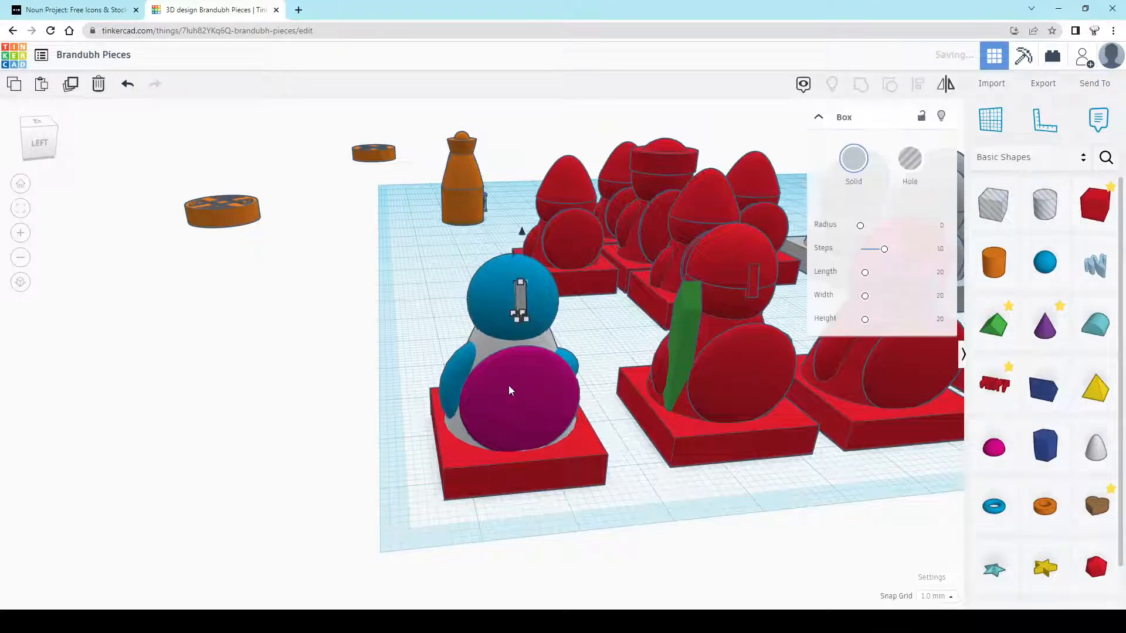
key(Delete)
mouse_move(493, 387)
right_down()
mouse_move(572, 378)
mouse_move(483, 382)
right_up()
click(483, 381)
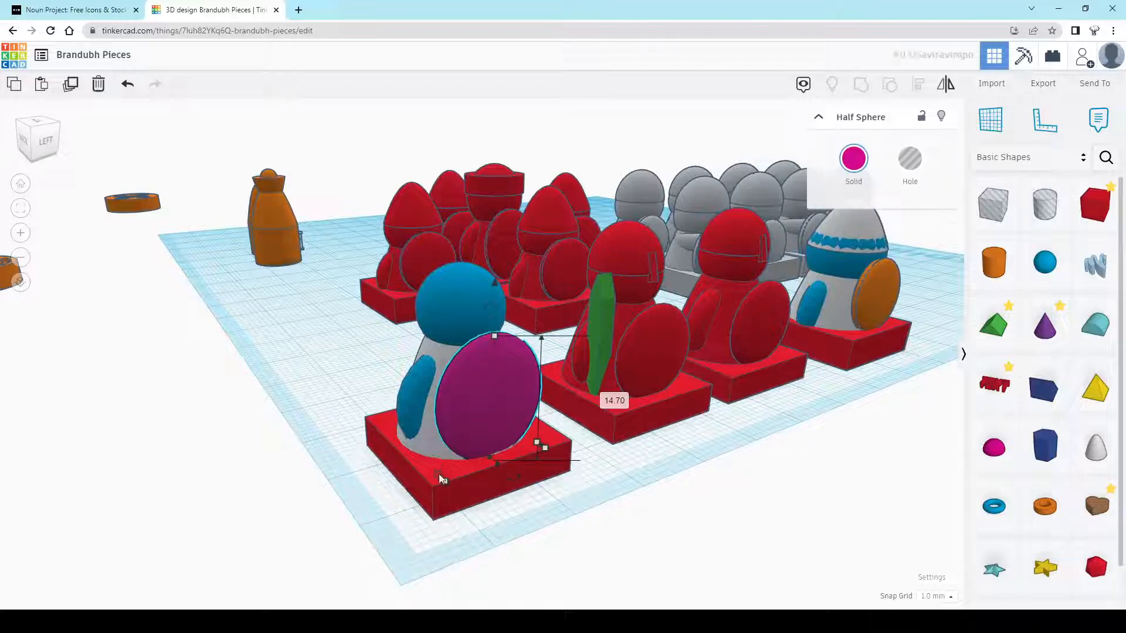
drag(441, 474, 448, 472)
key(ctrl+z)
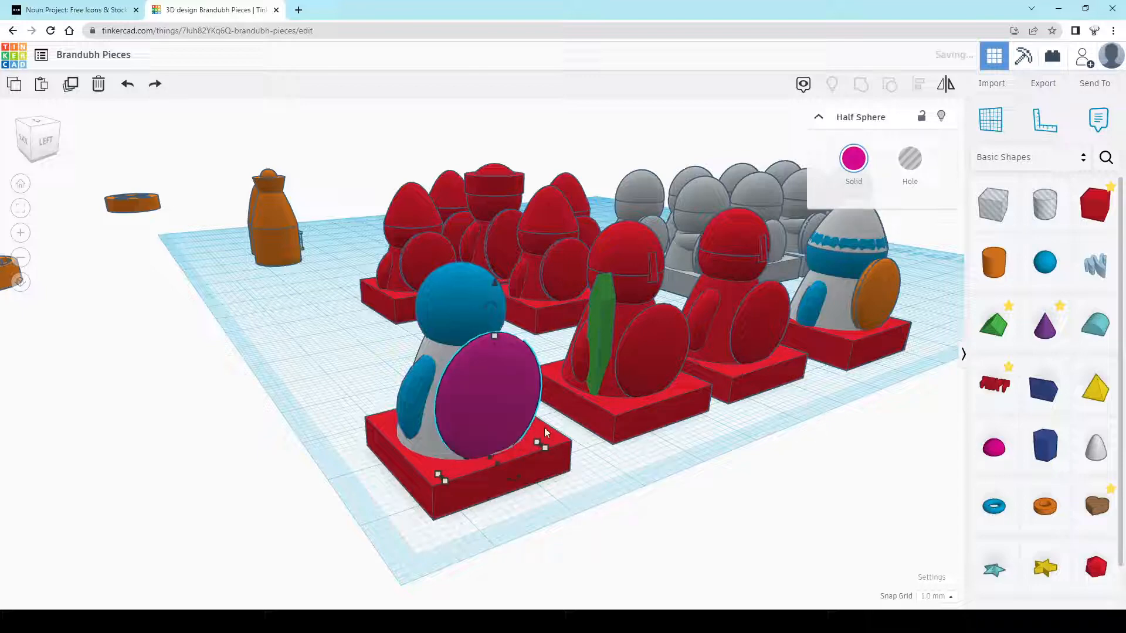
click(678, 469)
Raise the blue head sphere by 2 mm
right_drag(366, 412, 413, 417)
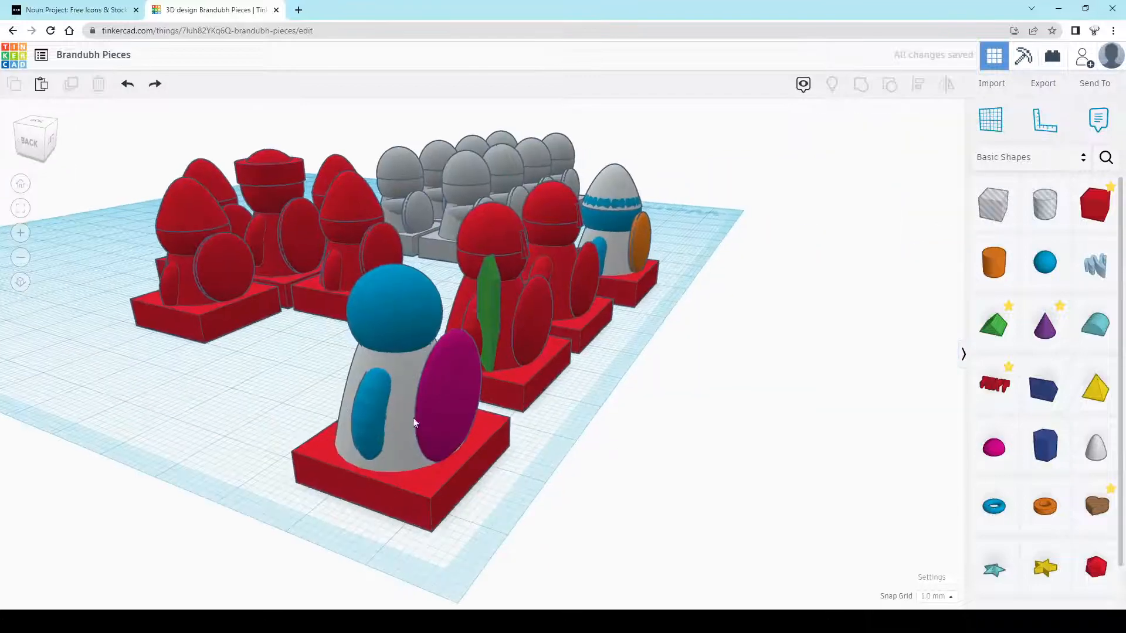
click(368, 413)
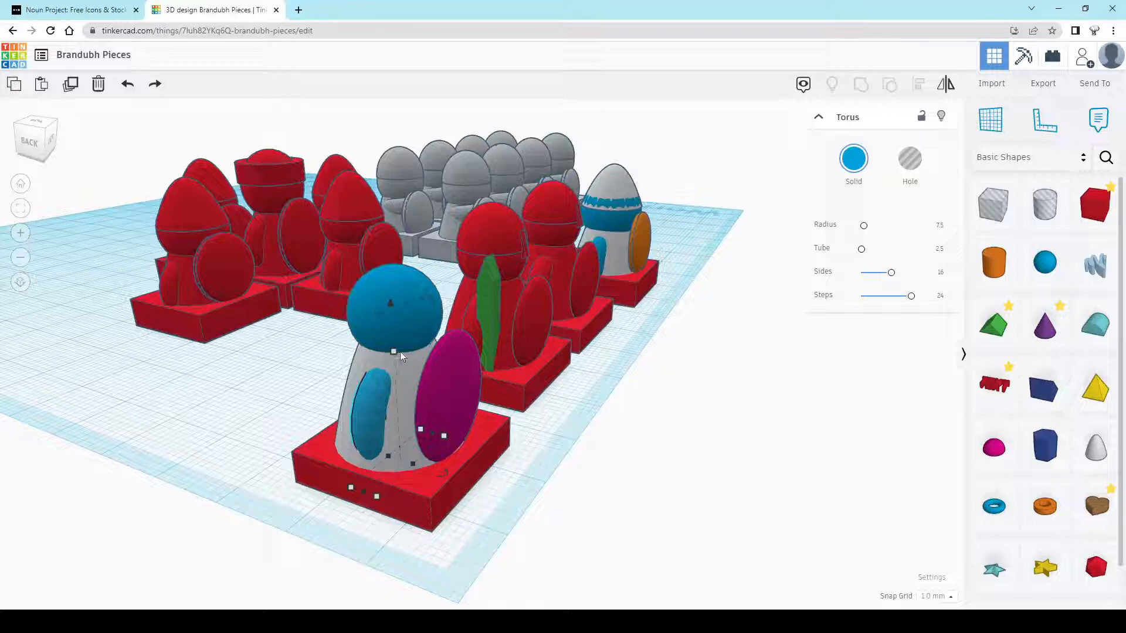
click(406, 287)
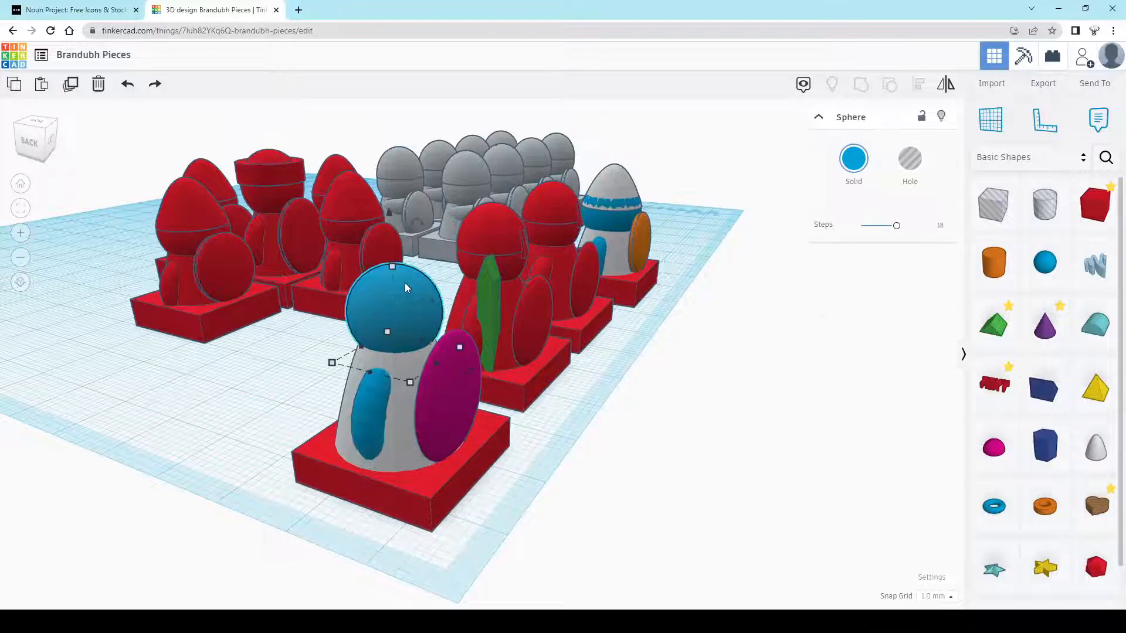
drag(389, 212, 386, 192)
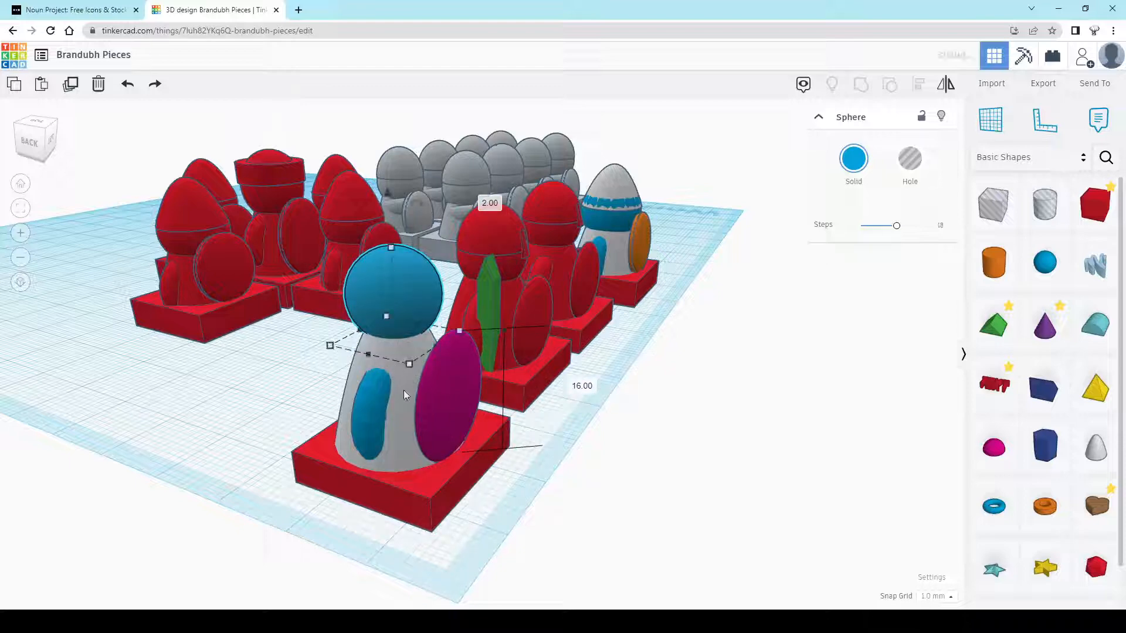
Stretch the white paraboloid body taller and raise the head sphere by another 1 mm
click(407, 392)
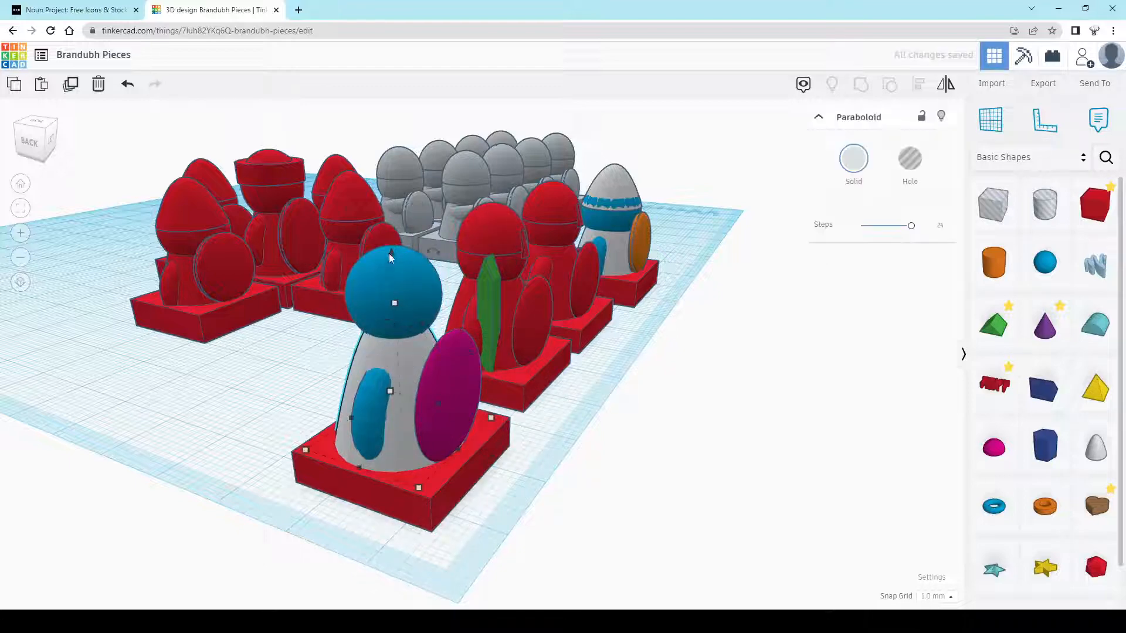
drag(389, 253, 392, 235)
key(ctrl+z)
drag(394, 299, 395, 266)
click(395, 266)
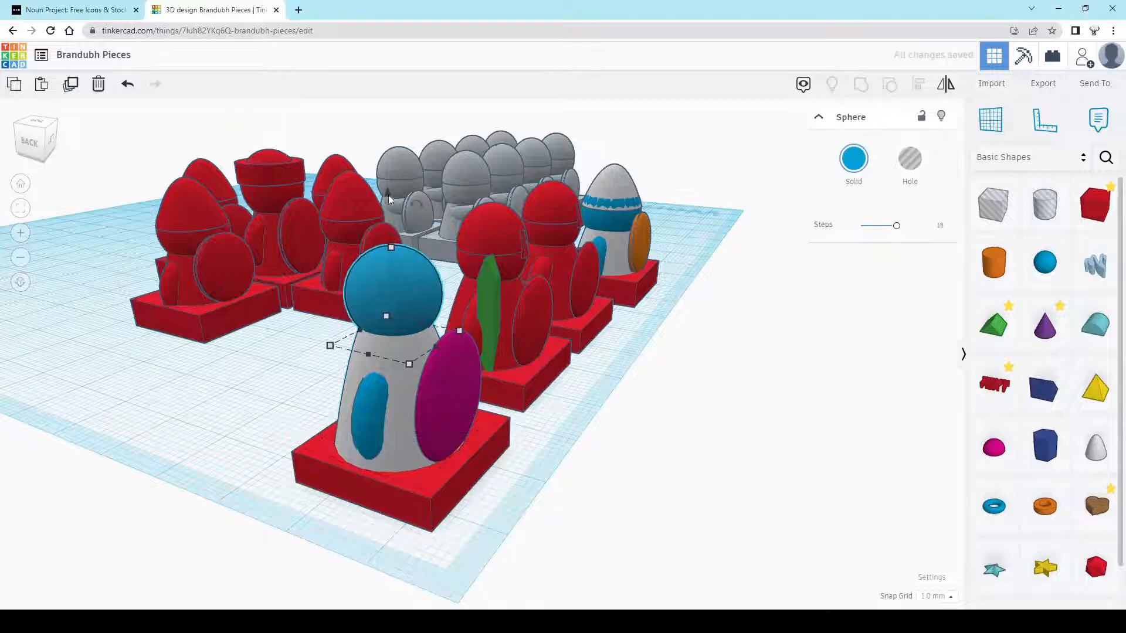
drag(388, 192, 389, 180)
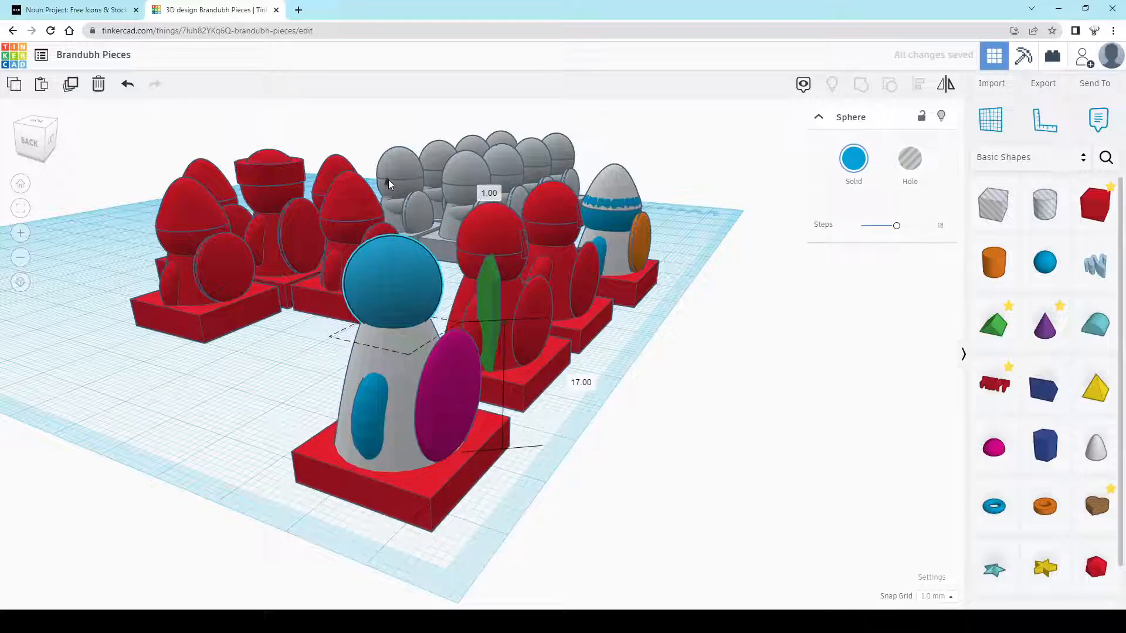
right_drag(599, 415, 379, 415)
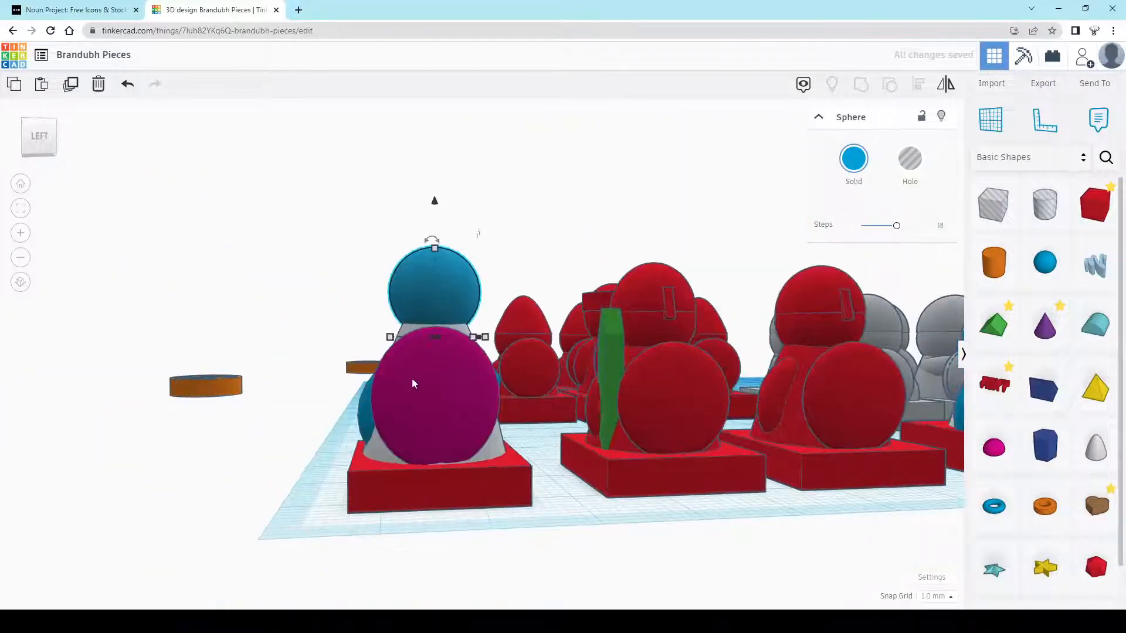
Raise both blue arms higher on the body, the bent arm by about 2 mm
right_drag(411, 378, 378, 413)
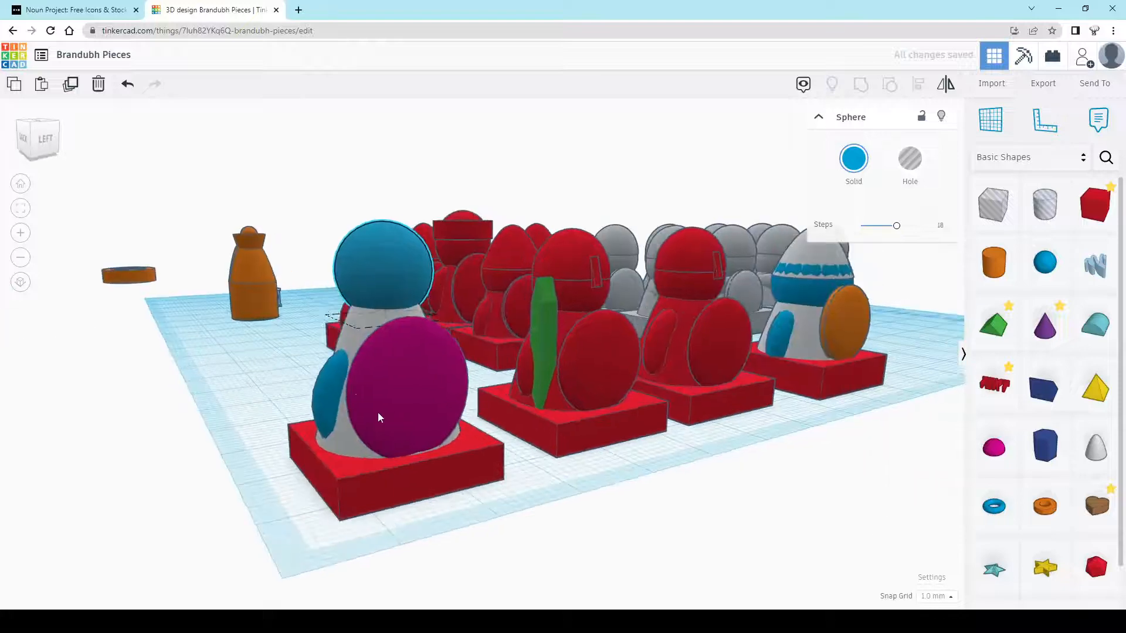
click(328, 391)
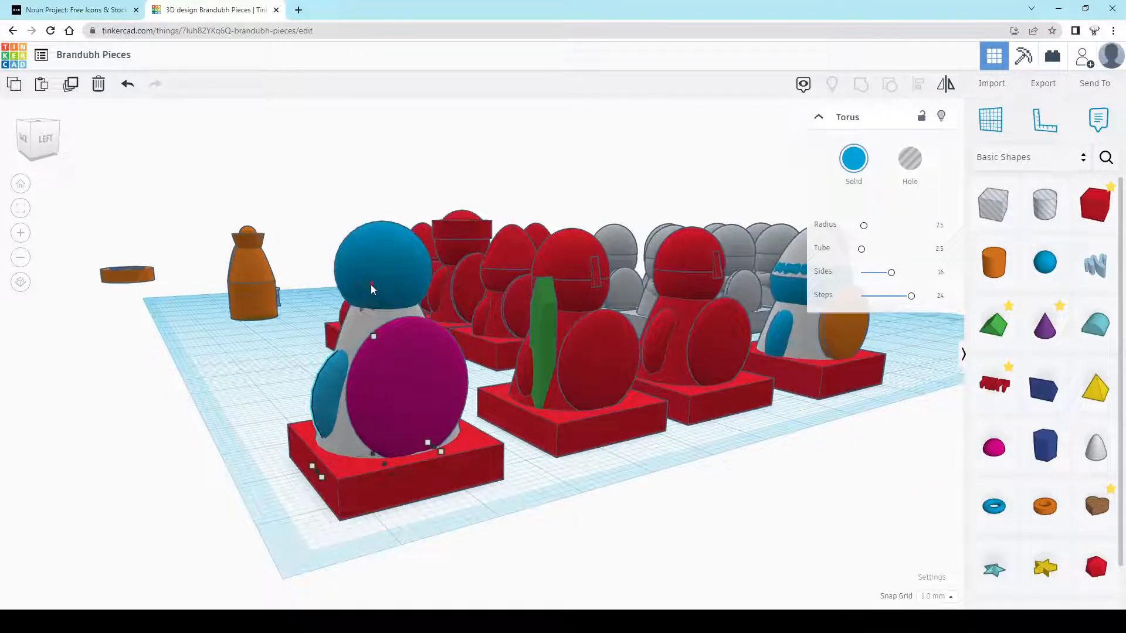
drag(371, 284, 368, 264)
right_drag(427, 427, 375, 425)
scroll(588, 392, up, 3)
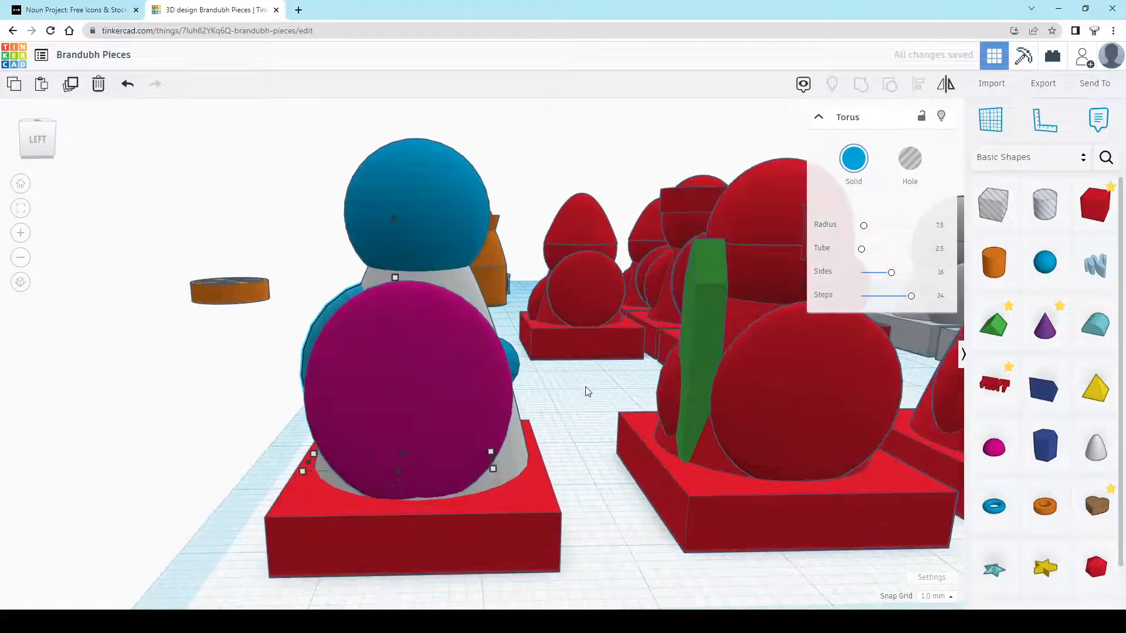
right_drag(587, 392, 411, 410)
click(360, 370)
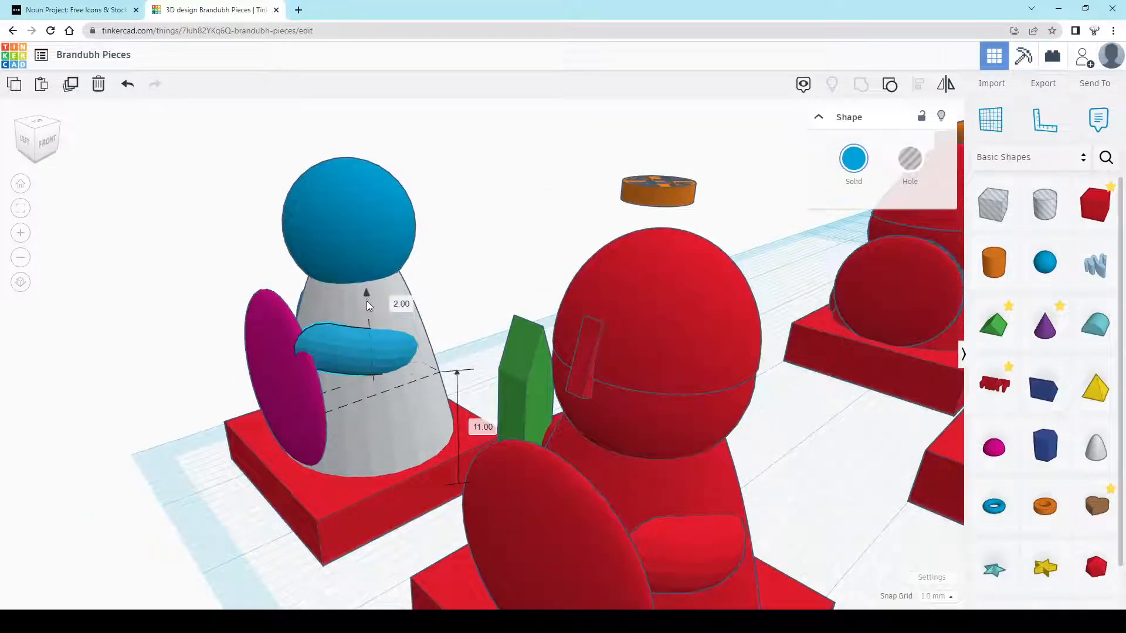
drag(367, 302, 367, 305)
Shift the magenta half-sphere shield 2 mm sideways across the body, toward the bent arm
right_drag(271, 377, 350, 433)
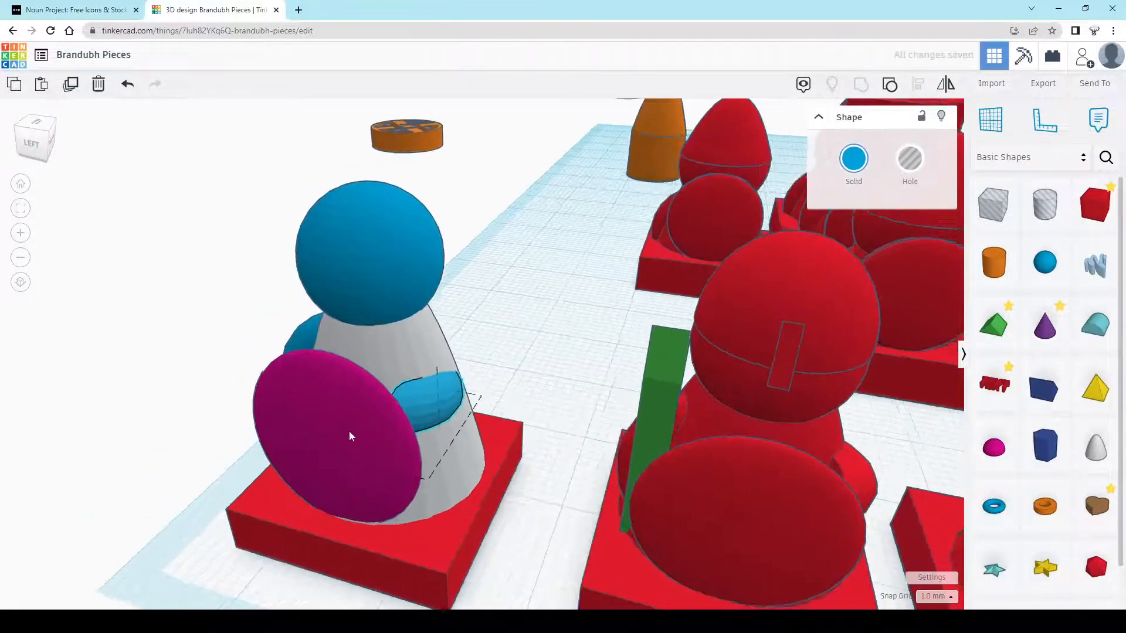
click(371, 444)
key(Right)
key(Right)
key(Right)
key(Left)
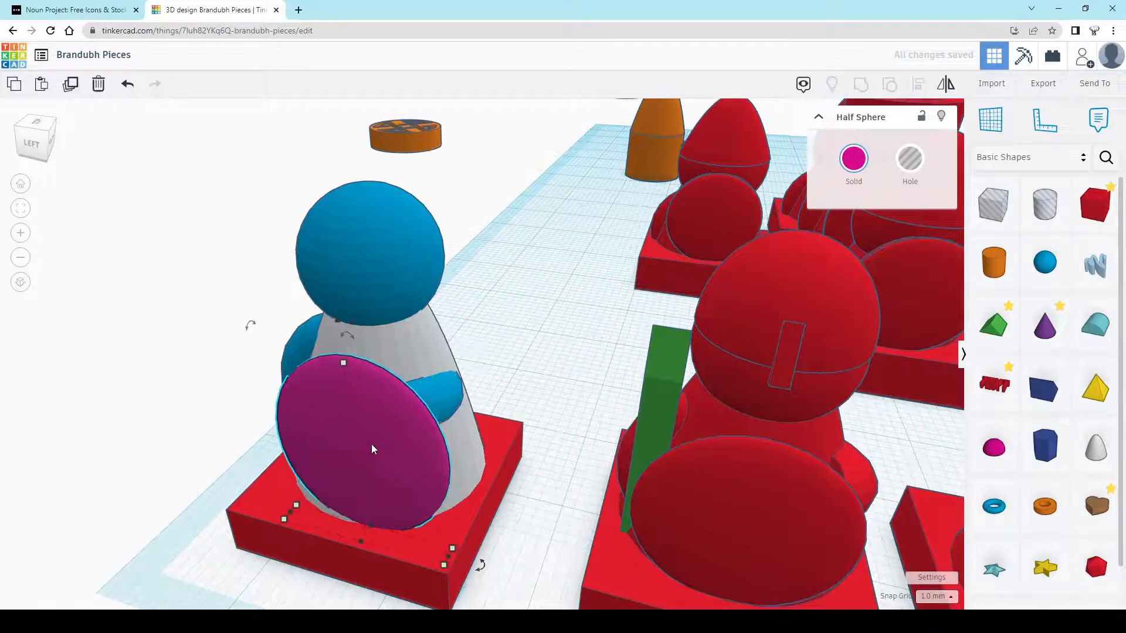
right_drag(339, 430, 458, 410)
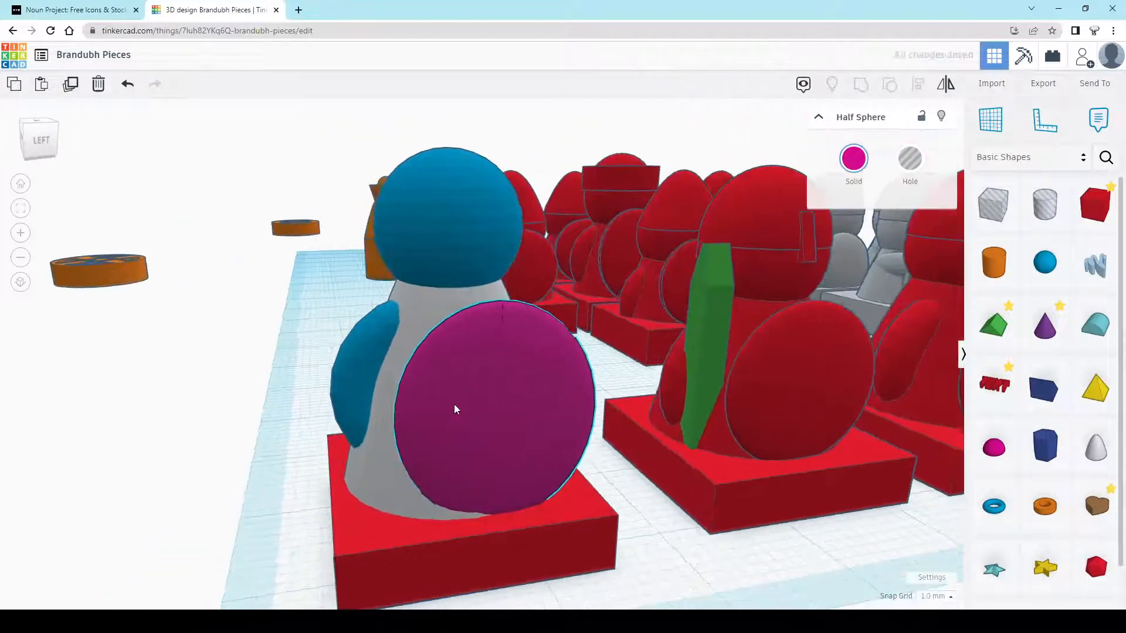
Set the workplane on the top face of the figure's red base and add a Tube shape beside the figure
right_drag(593, 255, 568, 281)
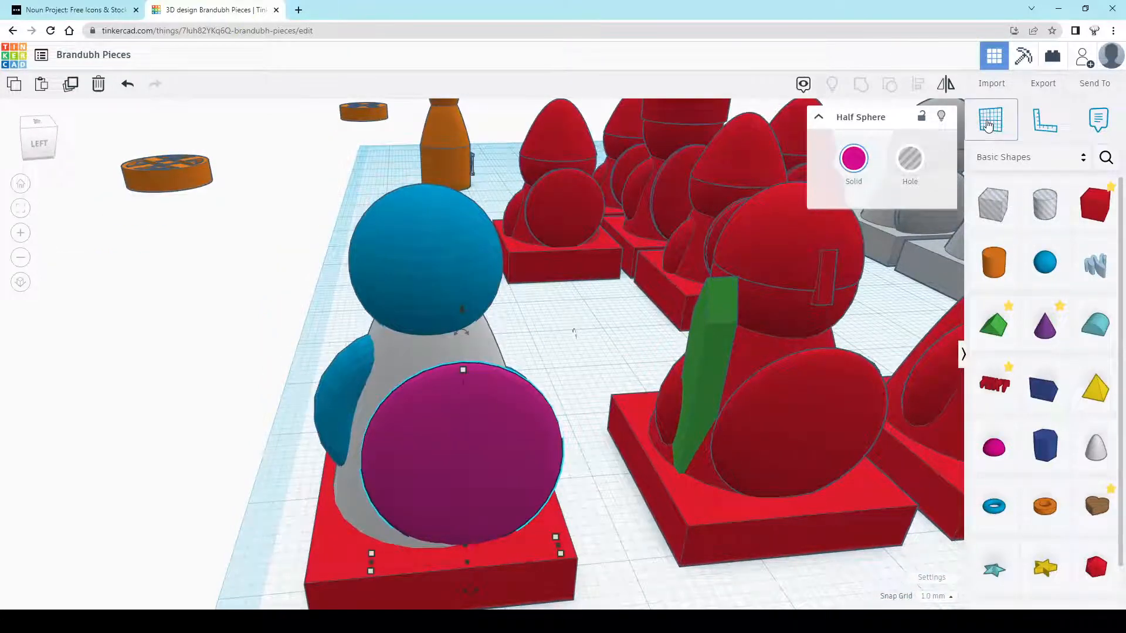
click(370, 557)
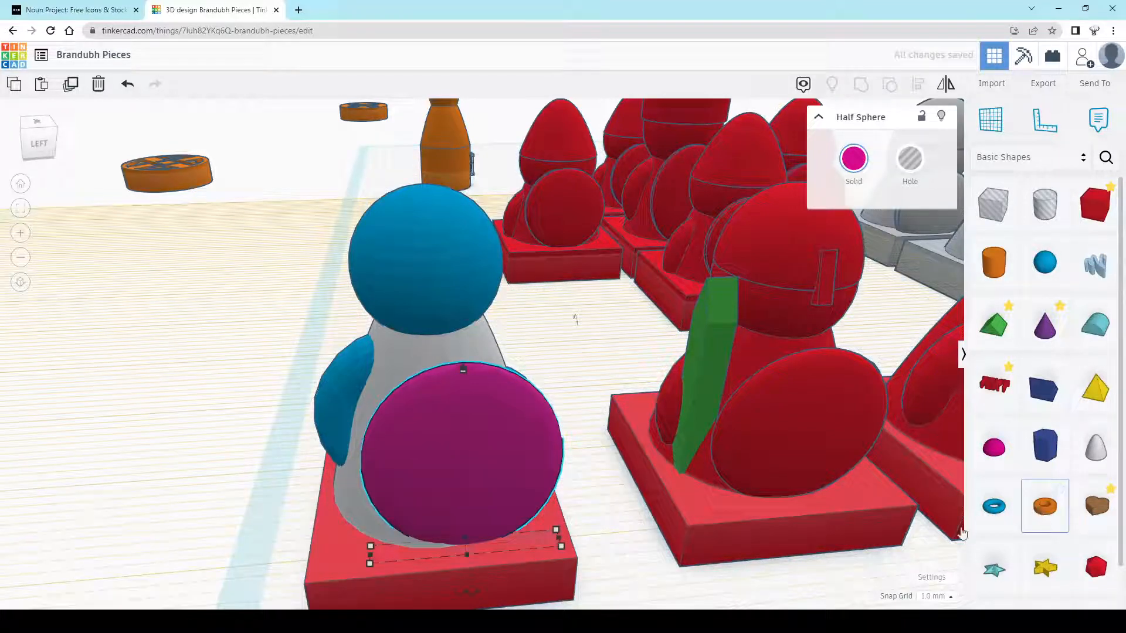
drag(962, 533, 318, 533)
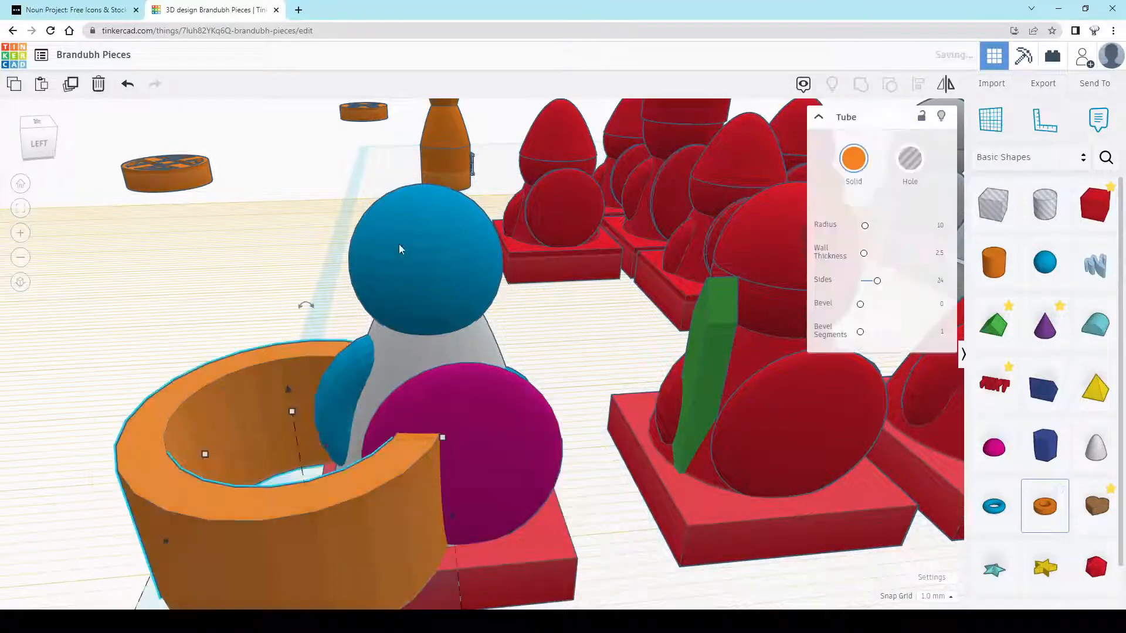
Reduce the orange tube's horizontal size so that it suits the head sphere
click(402, 249)
right_drag(361, 477, 375, 455)
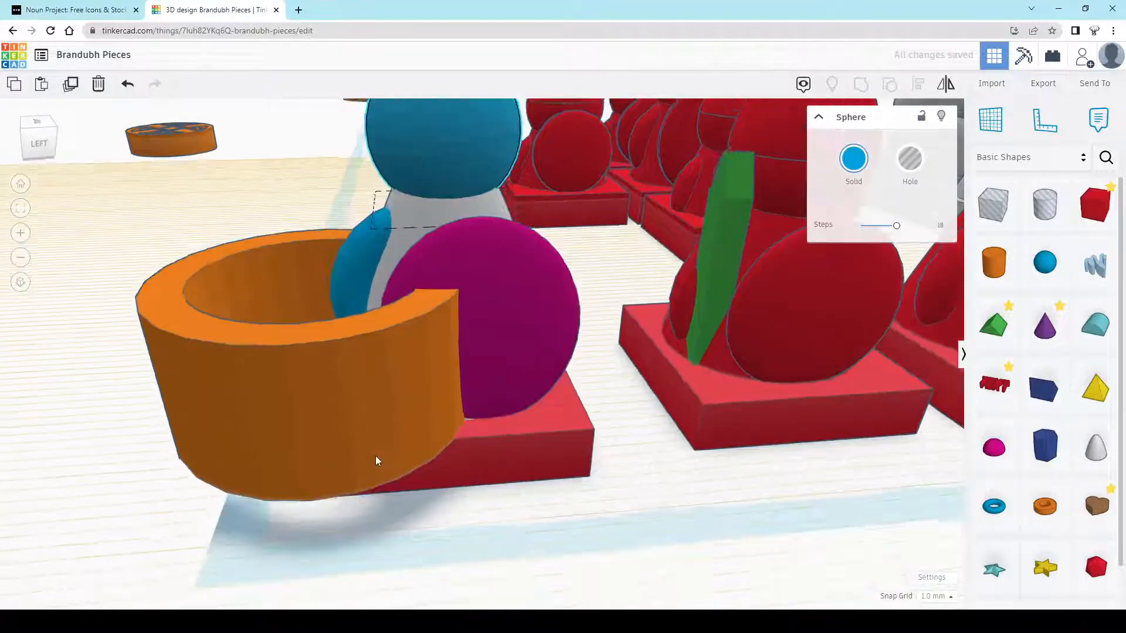
click(272, 428)
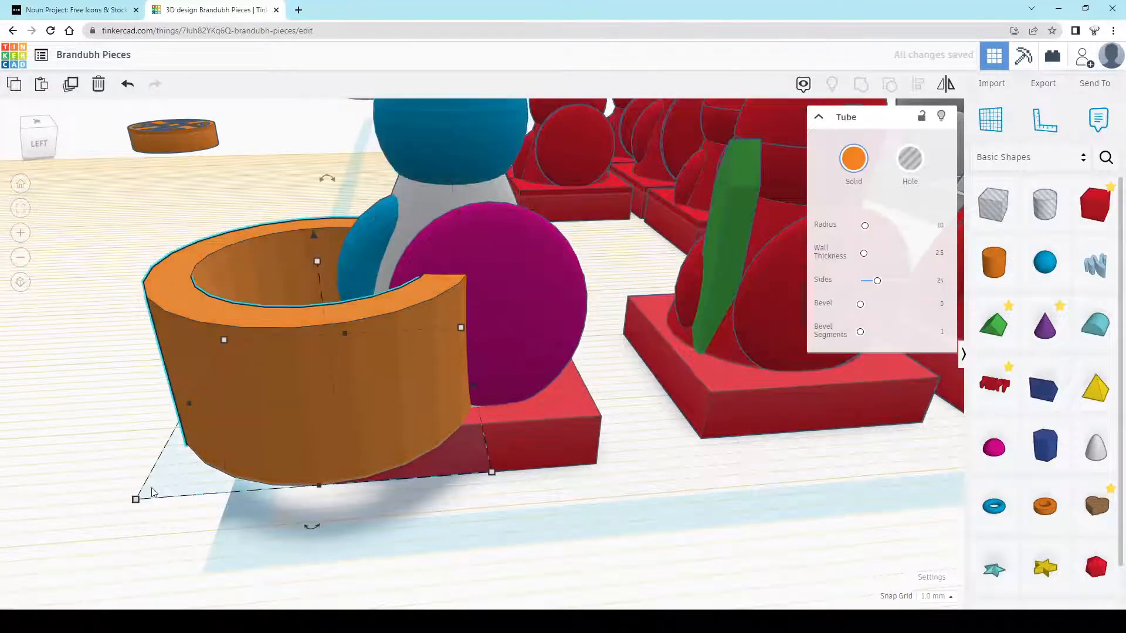
click(136, 500)
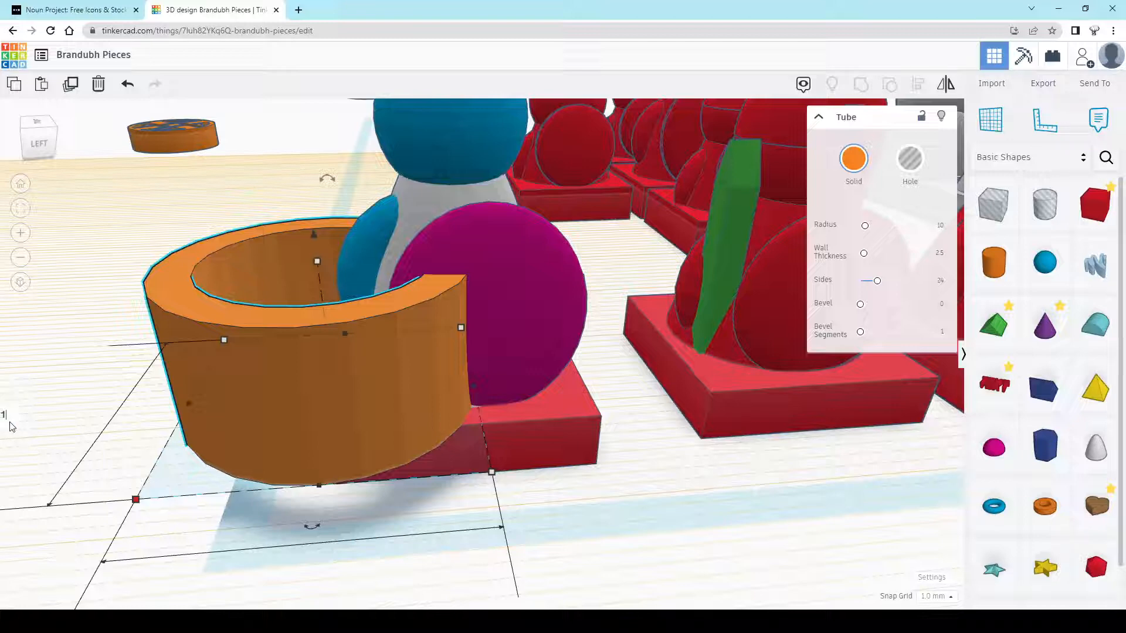
key(Return)
Flatten the orange tube into a lower ring and raise it 18 mm above the workplane, to head level
middle_drag(482, 248, 491, 315)
click(335, 390)
drag(336, 415, 396, 125)
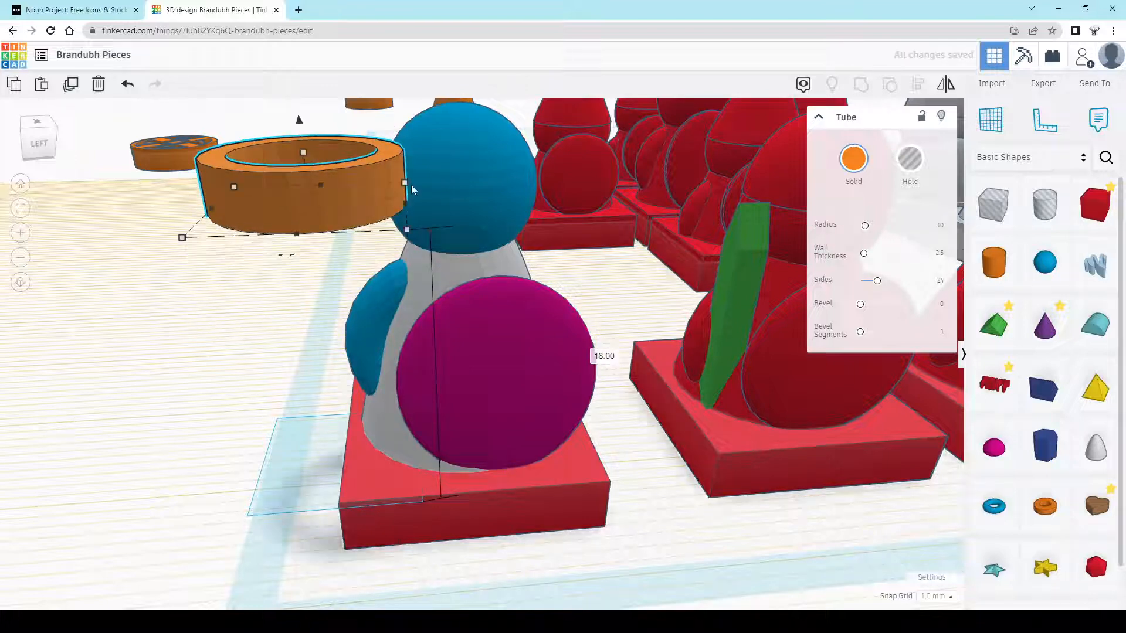
Align the orange ring with the fixed head sphere by their centres in both horizontal directions
shift+click(467, 186)
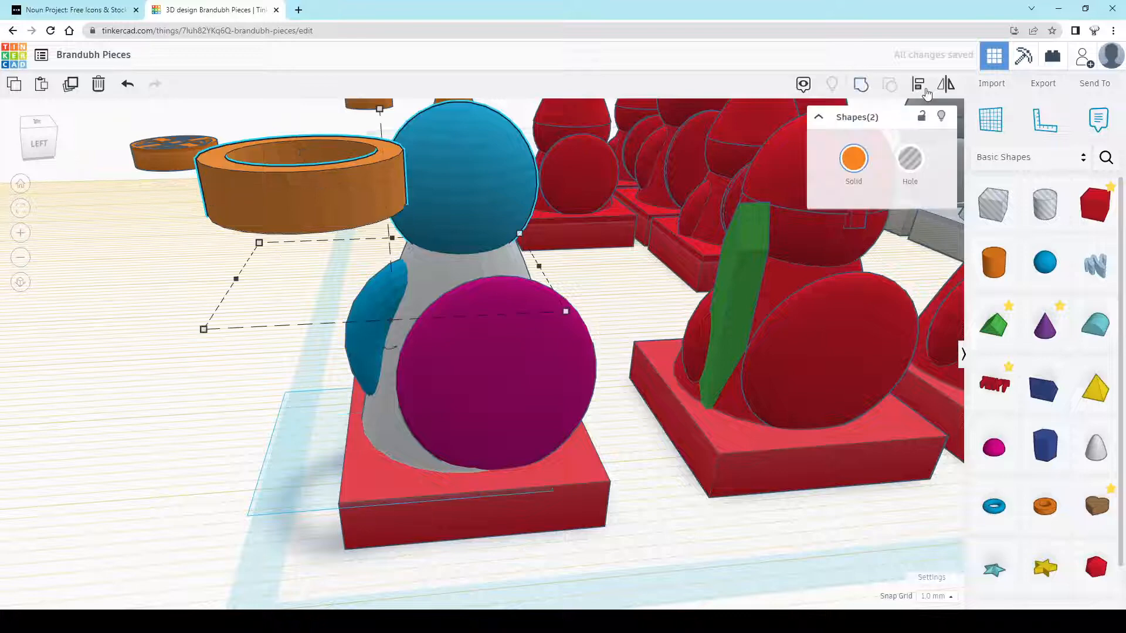
key(l)
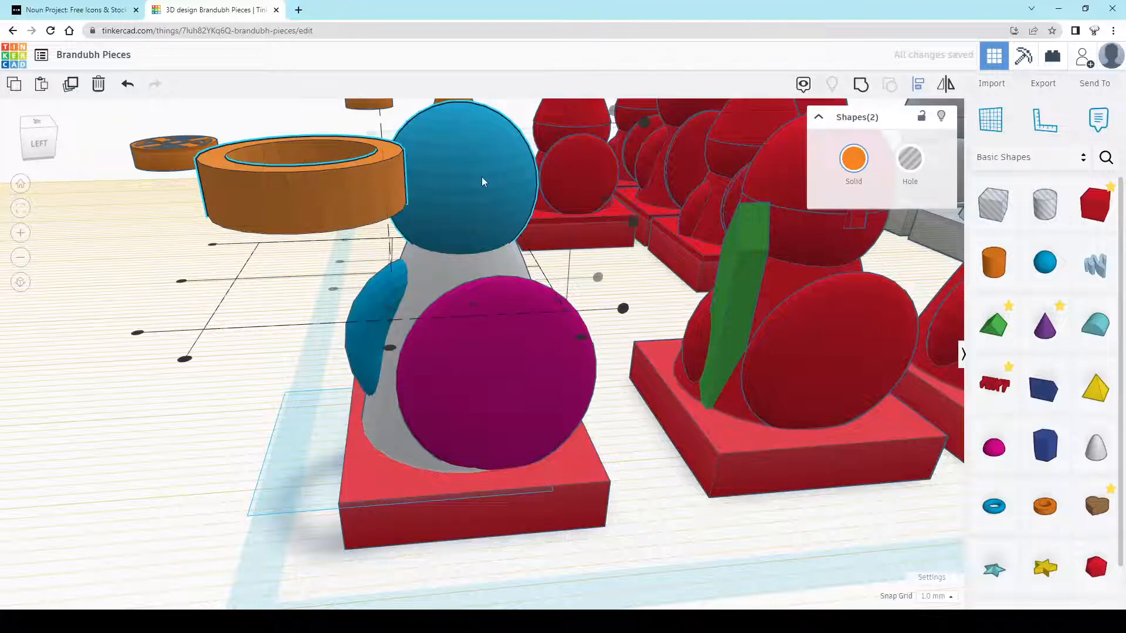
click(481, 178)
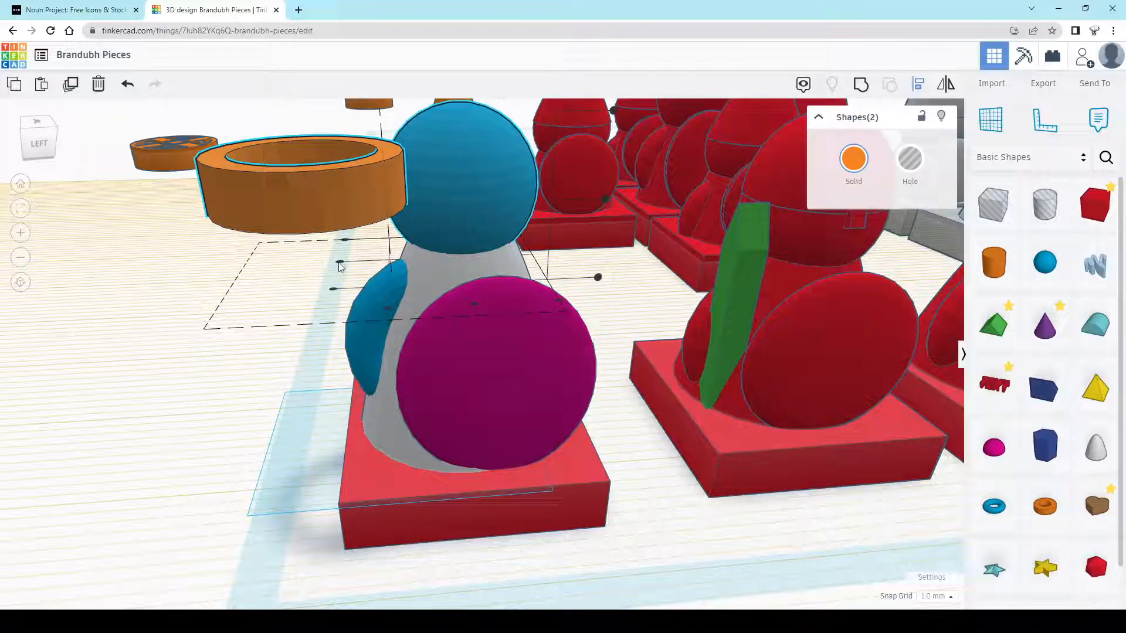
click(336, 295)
right_drag(309, 297, 400, 308)
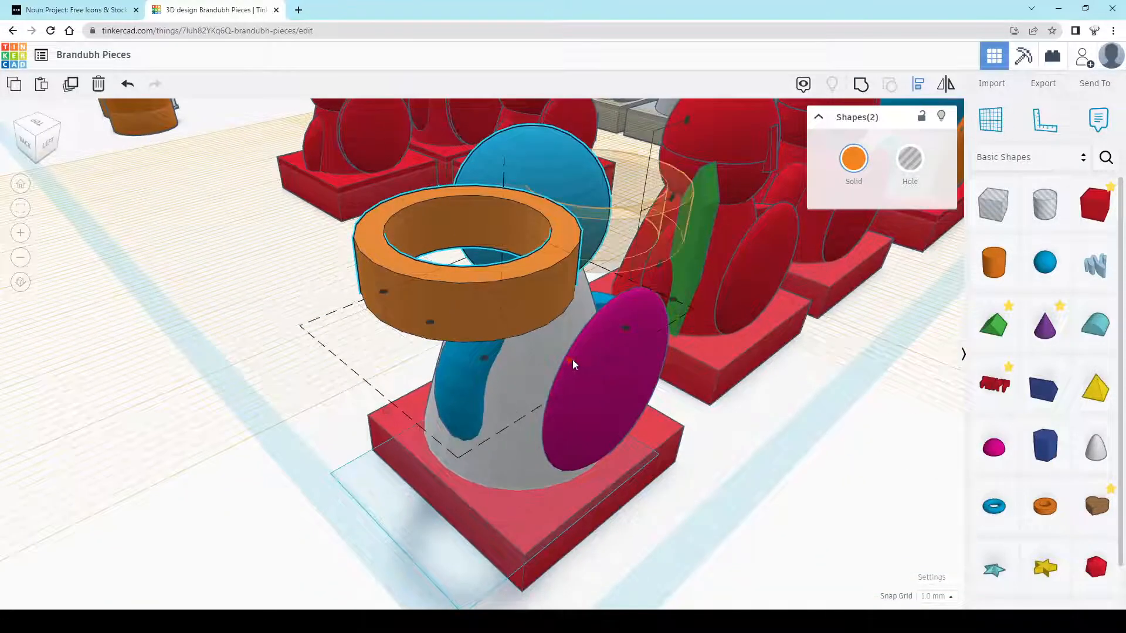
click(572, 360)
click(431, 322)
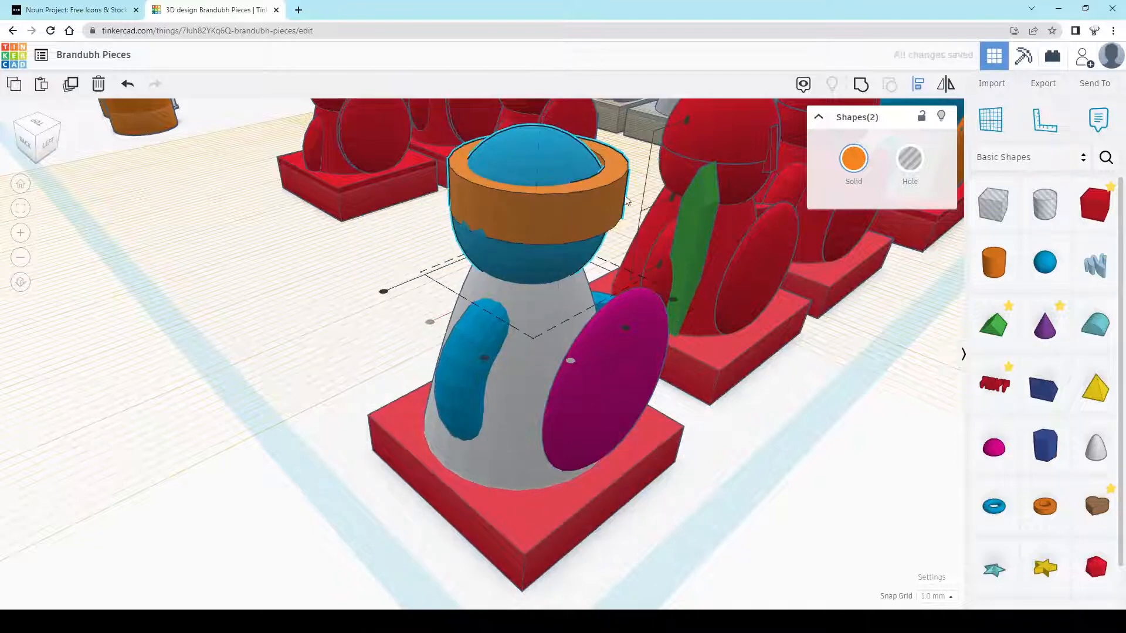
Examine how the orange ring sits around the head sphere from above and from the side
right_drag(626, 201, 500, 253)
click(596, 156)
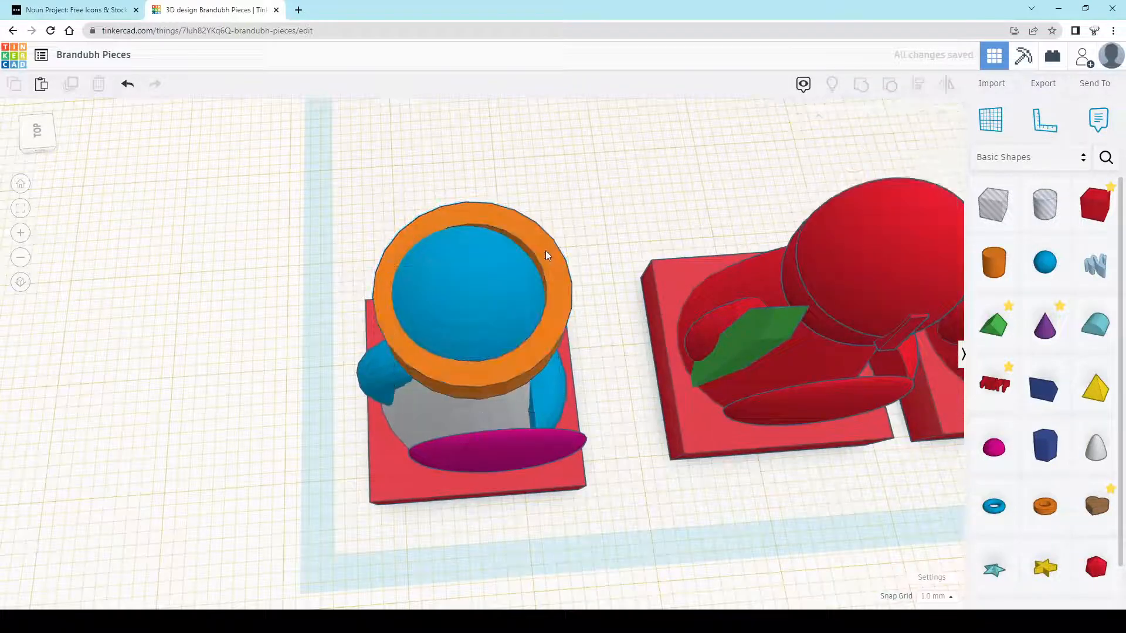
click(546, 254)
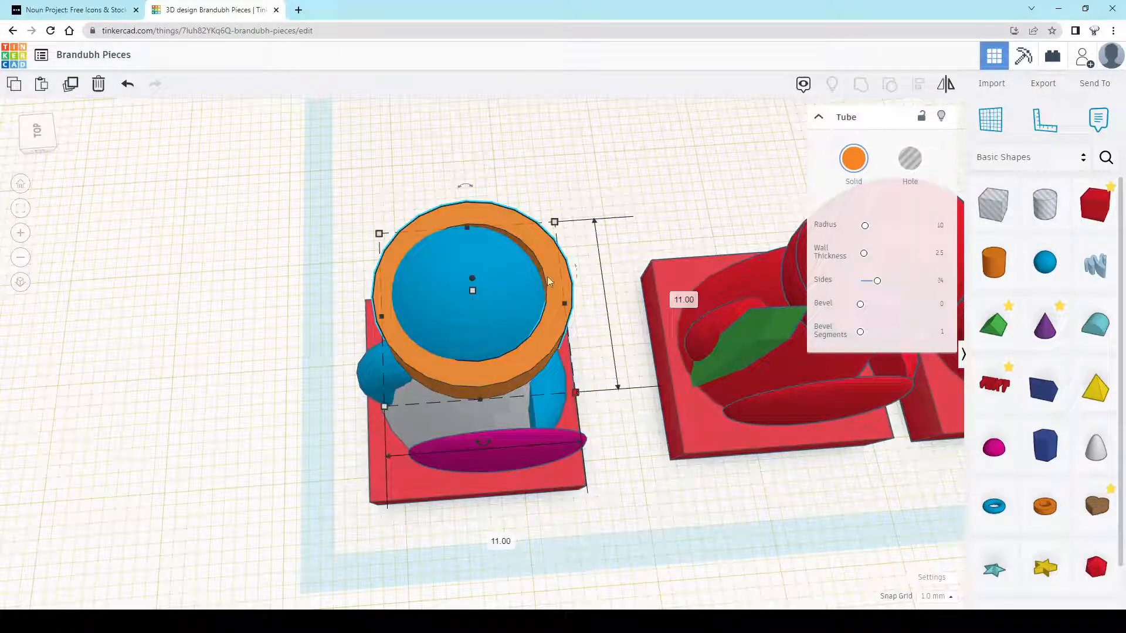
click(499, 342)
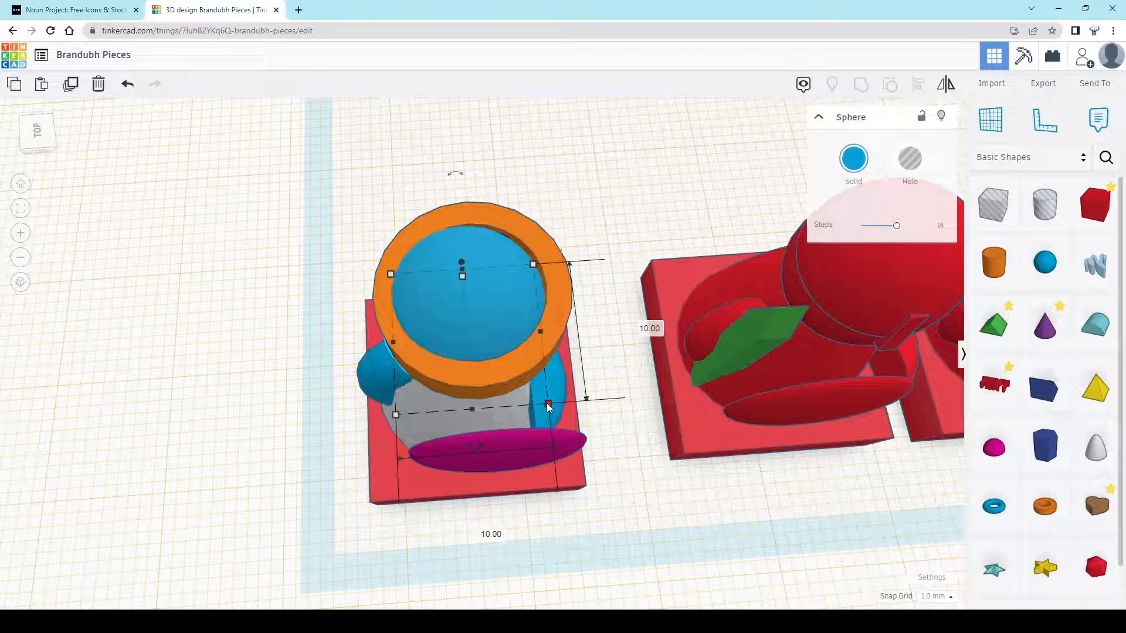
scroll(445, 259, up, 5)
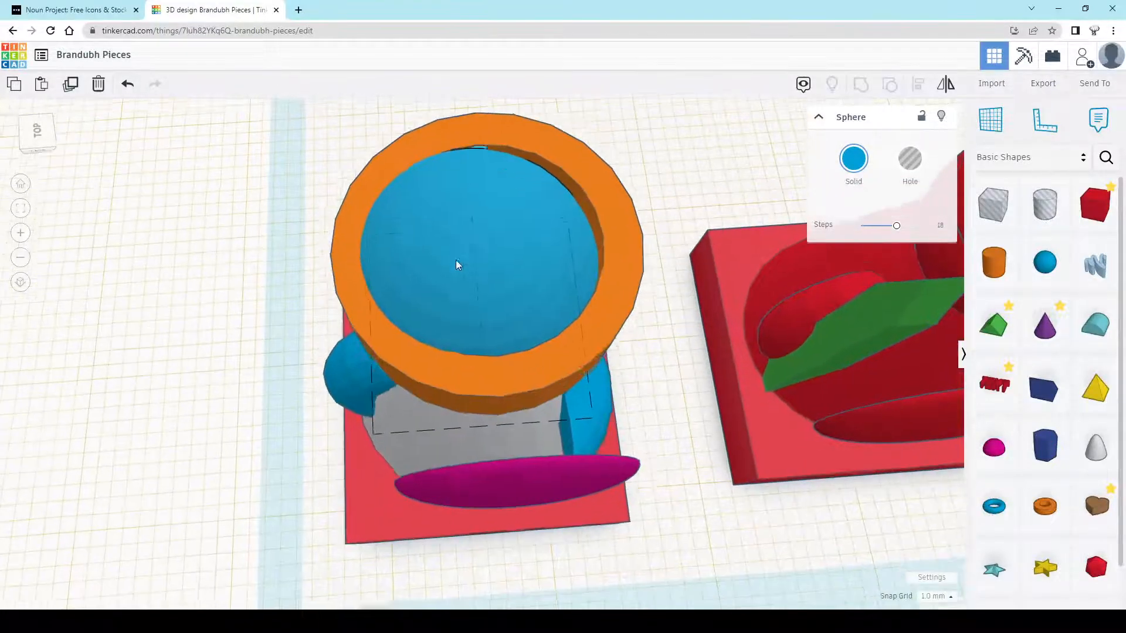
mouse_move(569, 272)
right_down()
mouse_move(568, 156)
mouse_move(568, 253)
right_up()
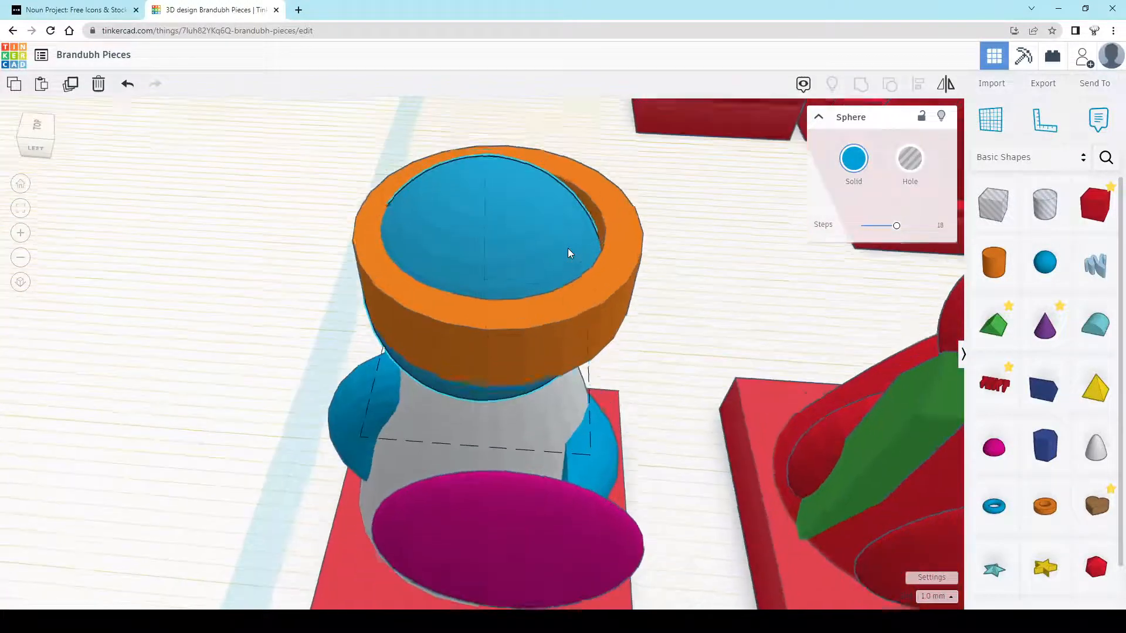
click(626, 204)
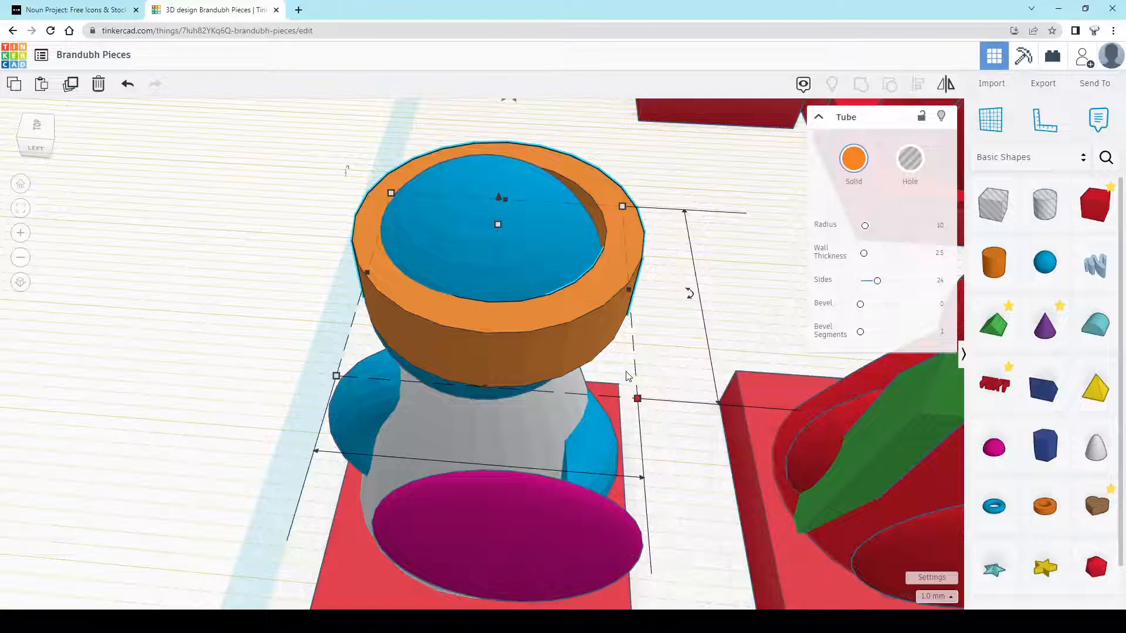
scroll(627, 376, down, 2)
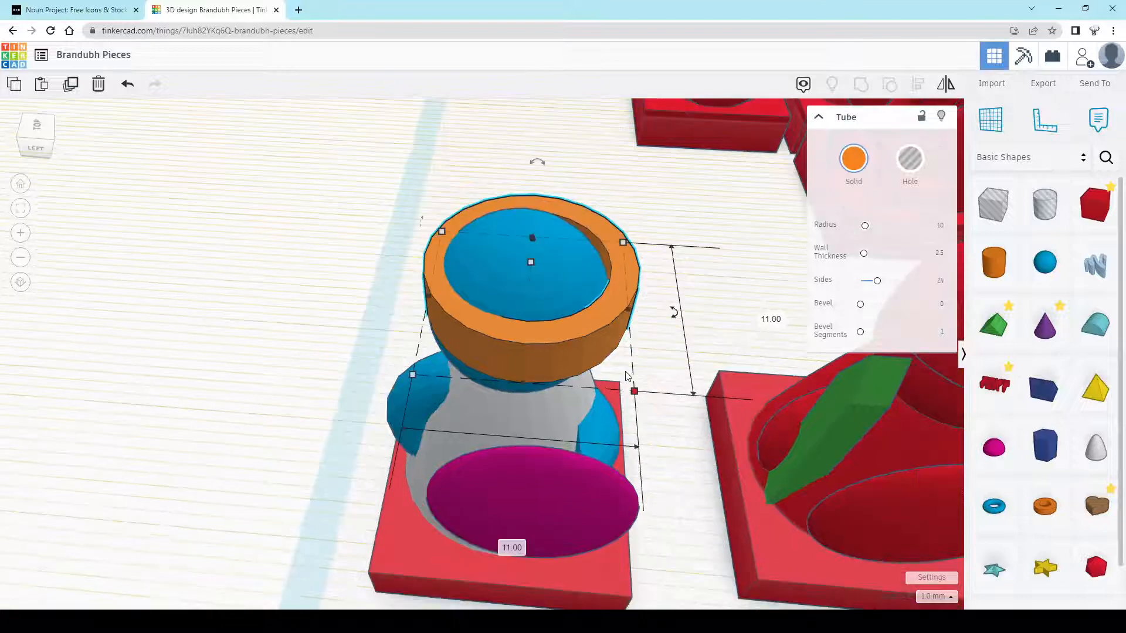
Align the head sphere and the orange ring by their centres in the horizontal direction that is still off
click(559, 289)
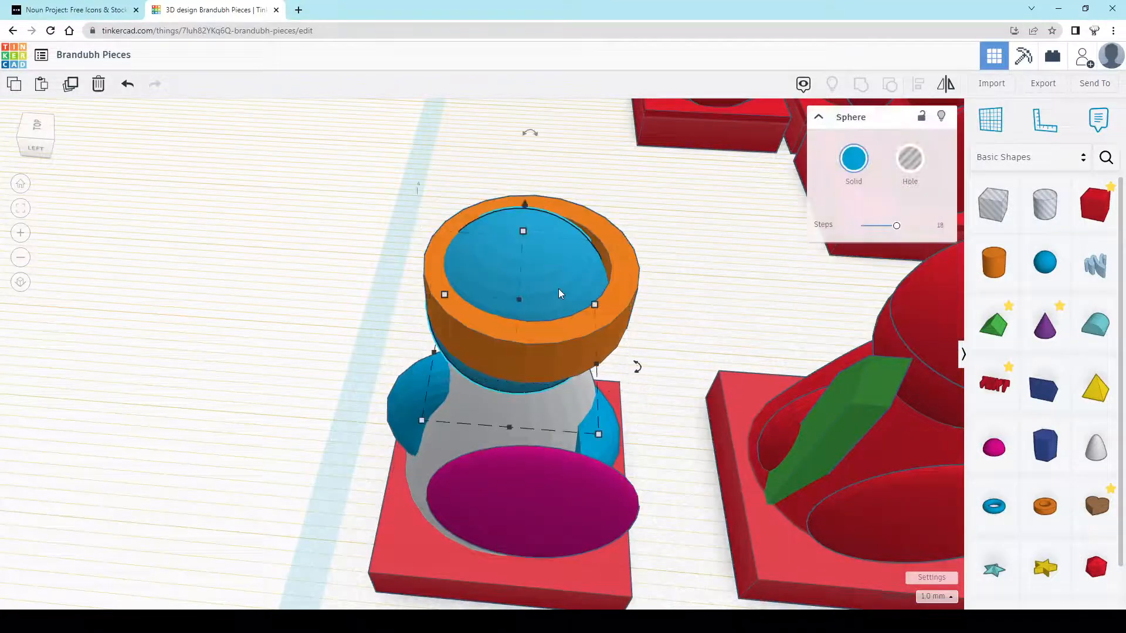
shift+click(619, 265)
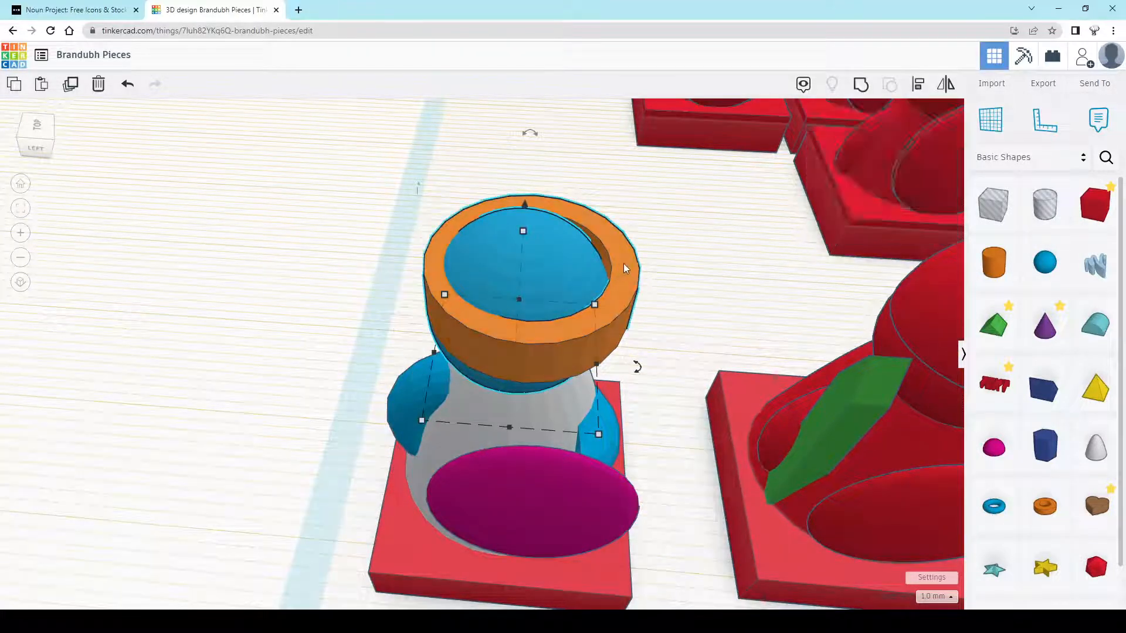
click(911, 89)
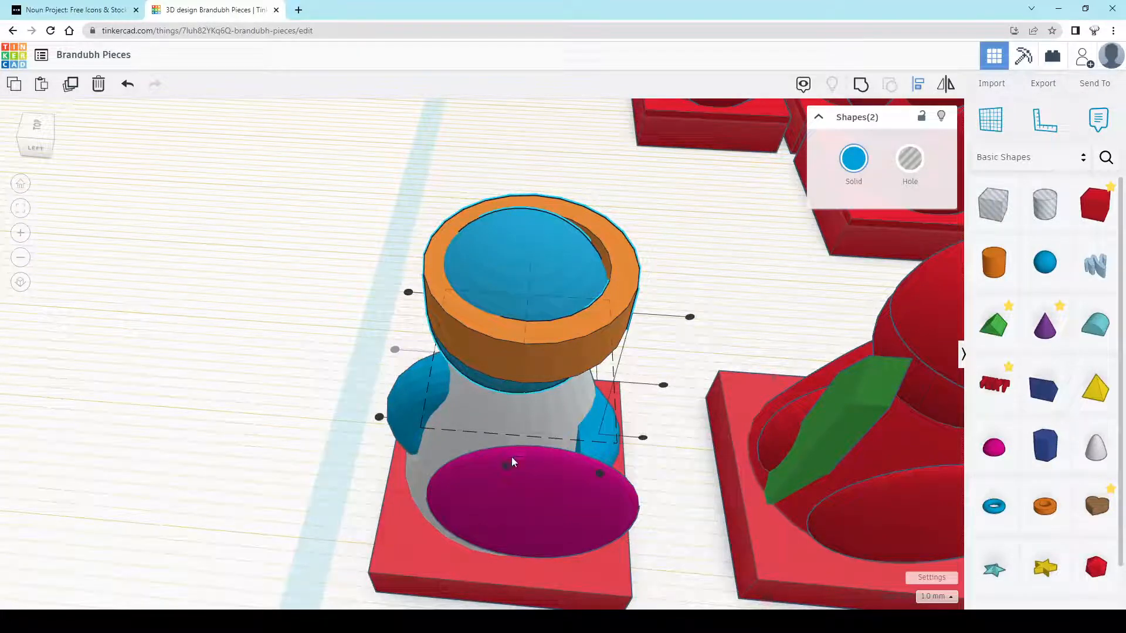
click(507, 467)
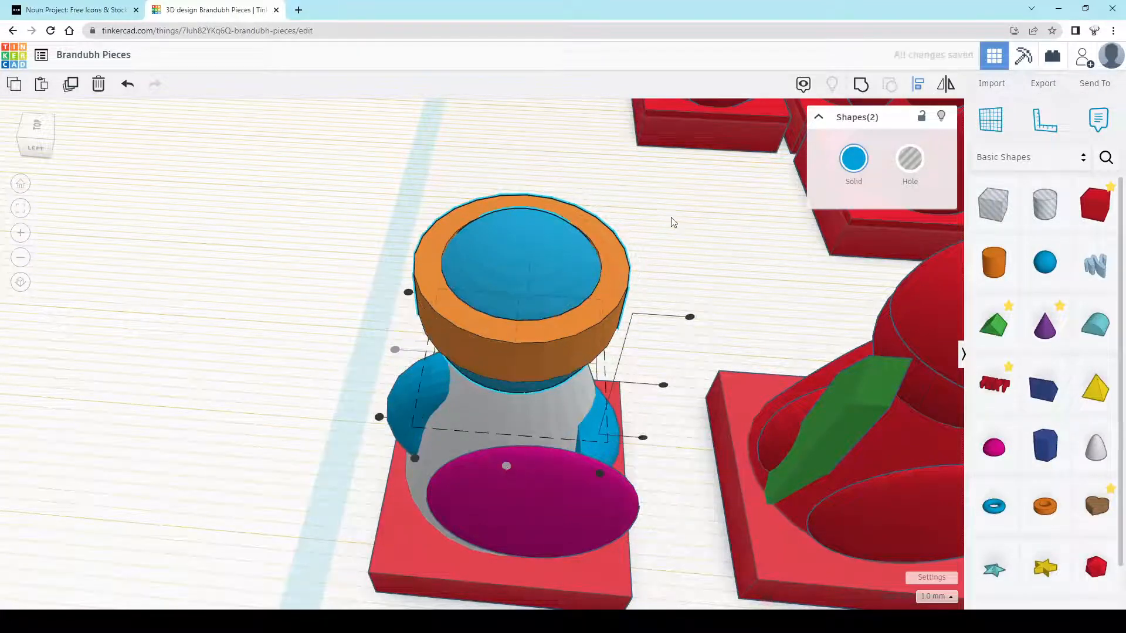
key(Escape)
Raise the orange ring by 1 mm, to 19 mm above the workplane
scroll(512, 288, up, 5)
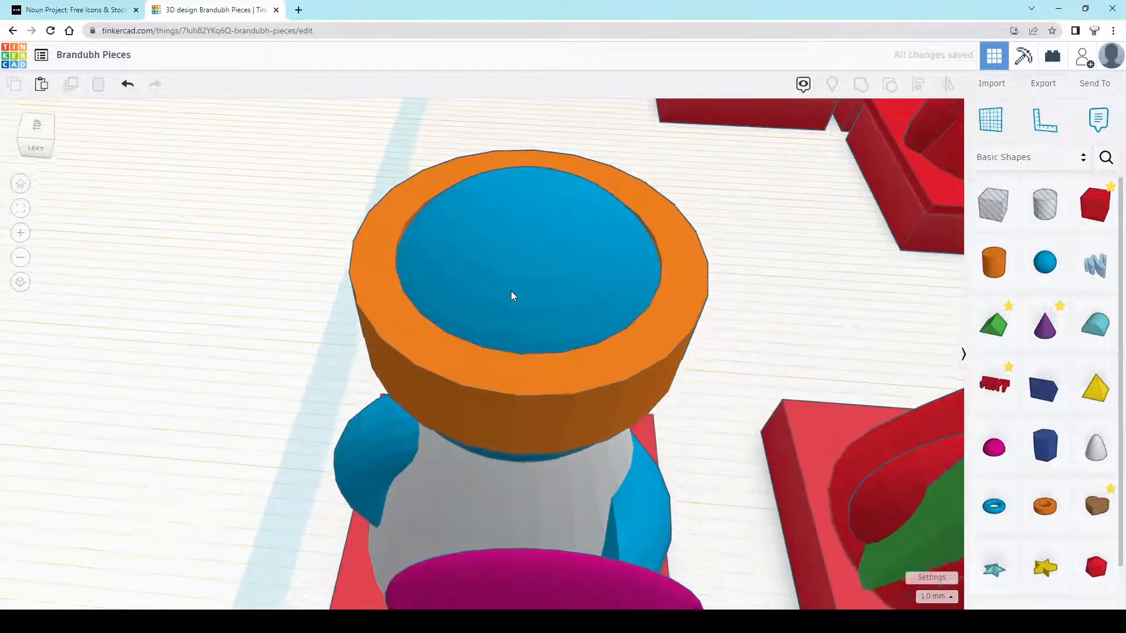
scroll(512, 296, up, 4)
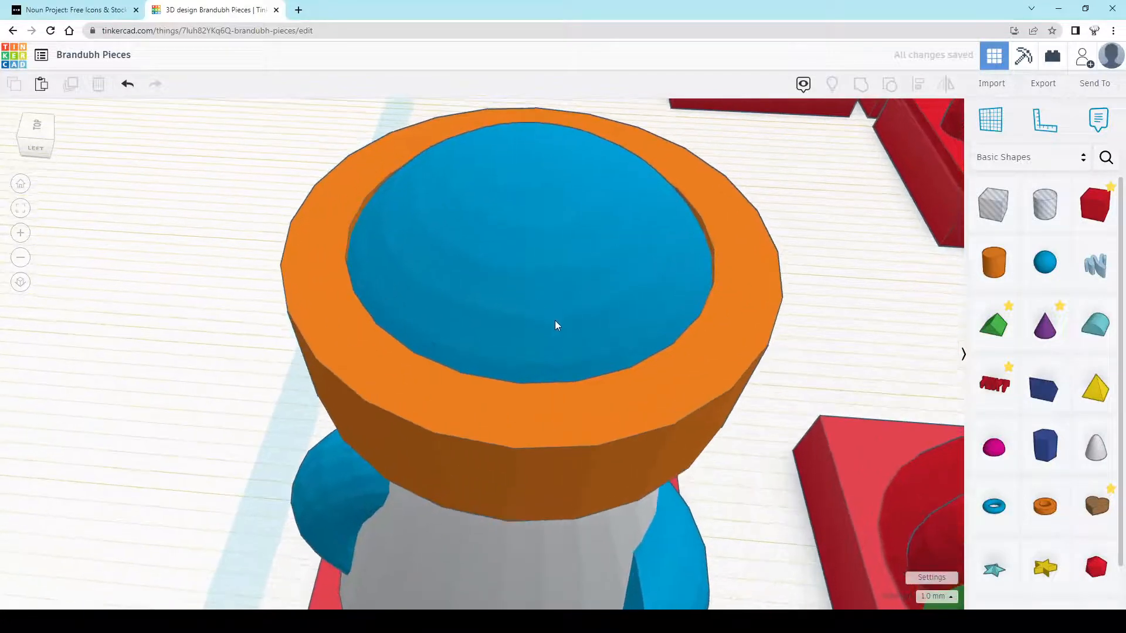
right_drag(557, 326, 501, 343)
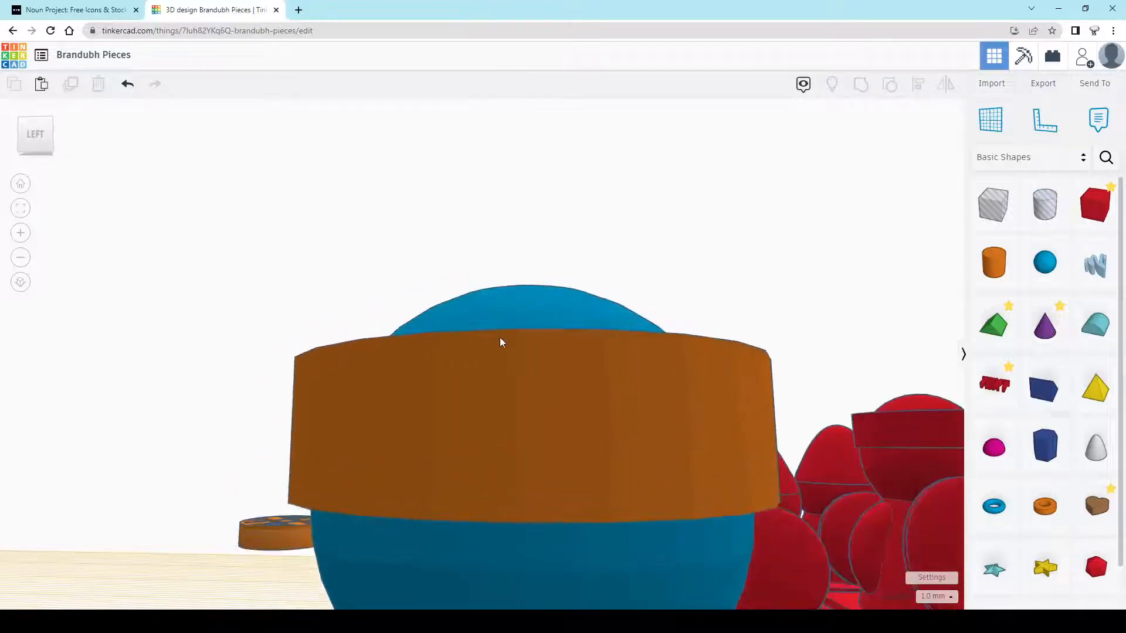
scroll(501, 343, down, 8)
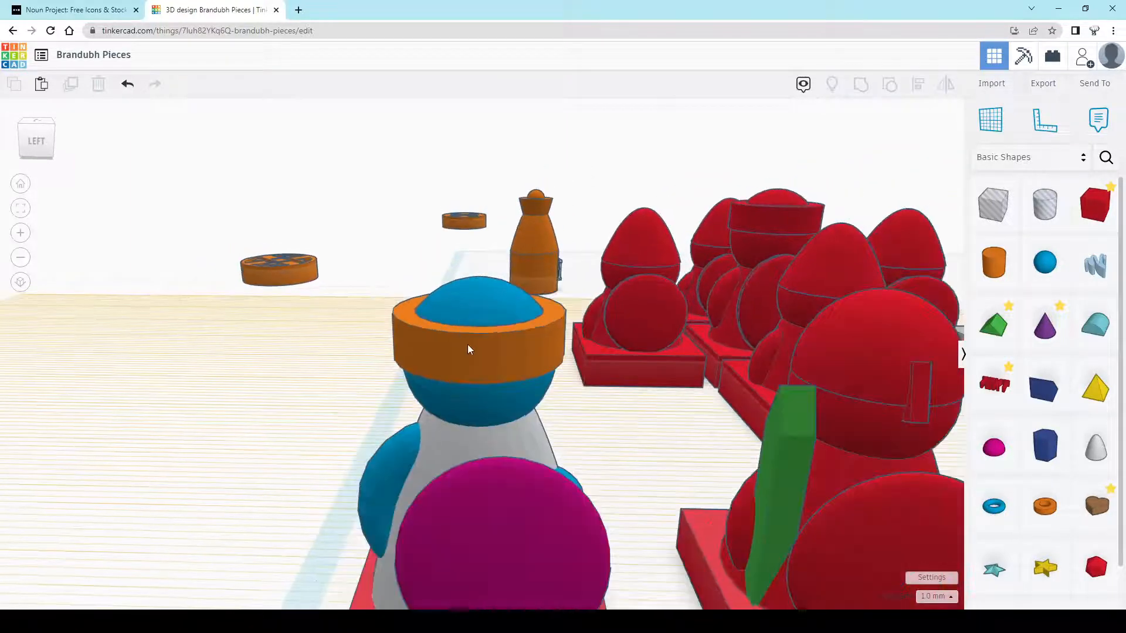
right_drag(473, 350, 439, 360)
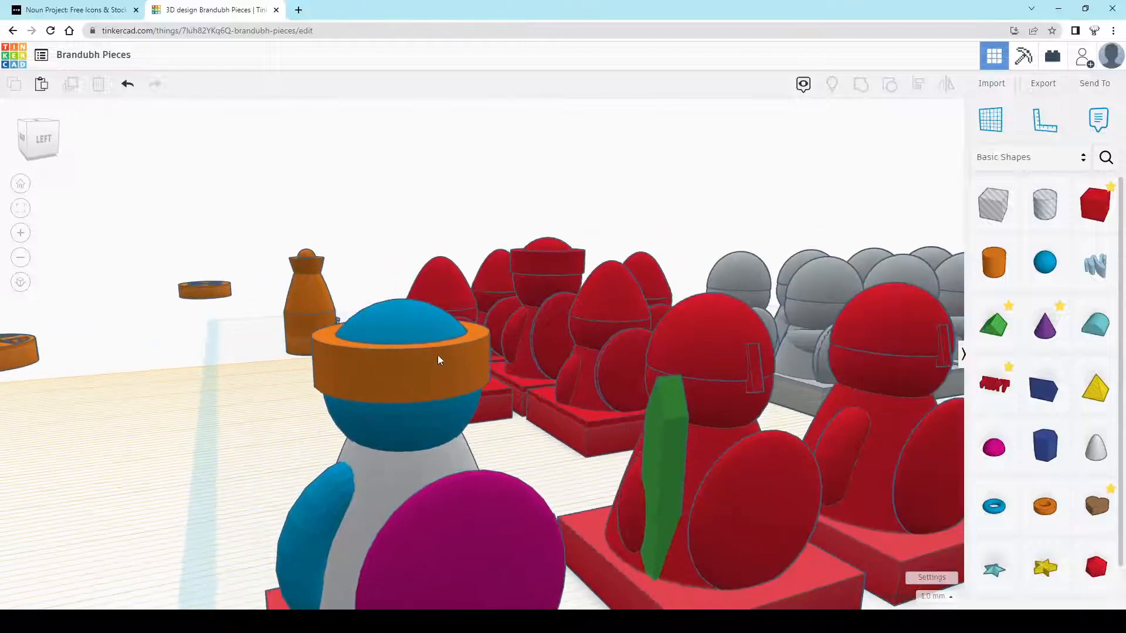
click(432, 365)
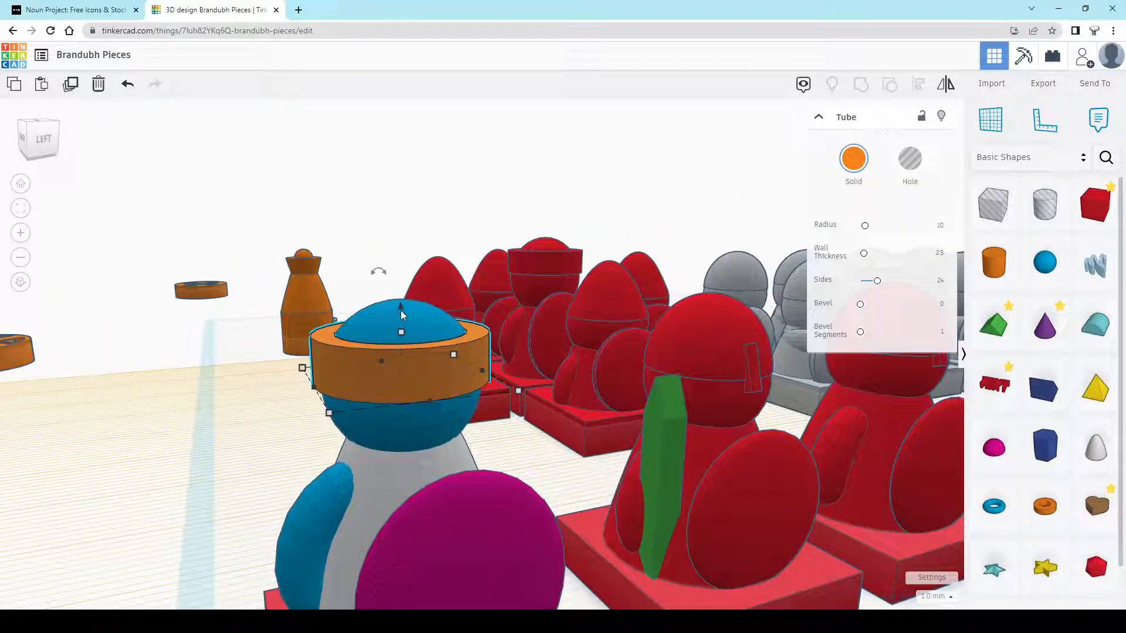
drag(400, 308, 399, 302)
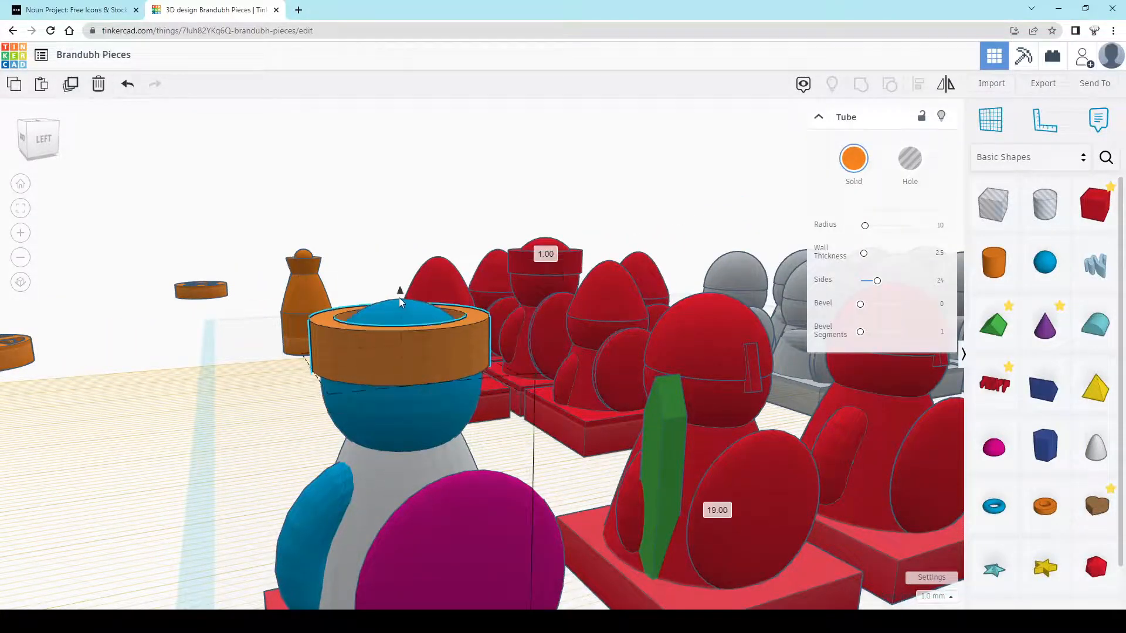
Compare the ringed figure's head and overall height with the neighbouring red pieces from several sides
right_drag(408, 349, 441, 319)
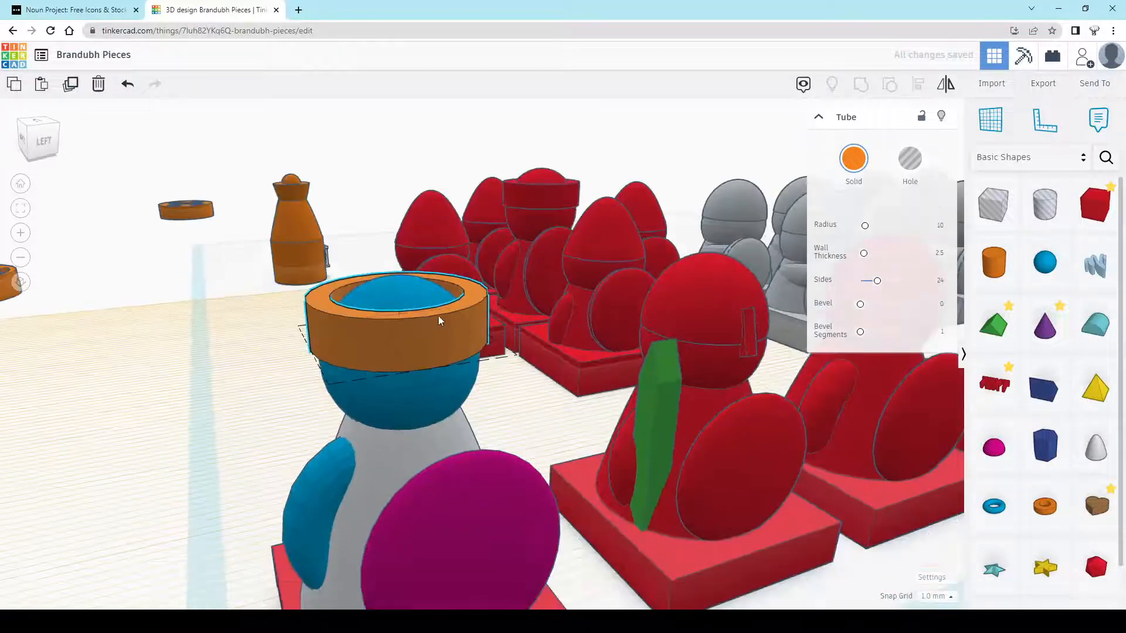
scroll(418, 312, up, 3)
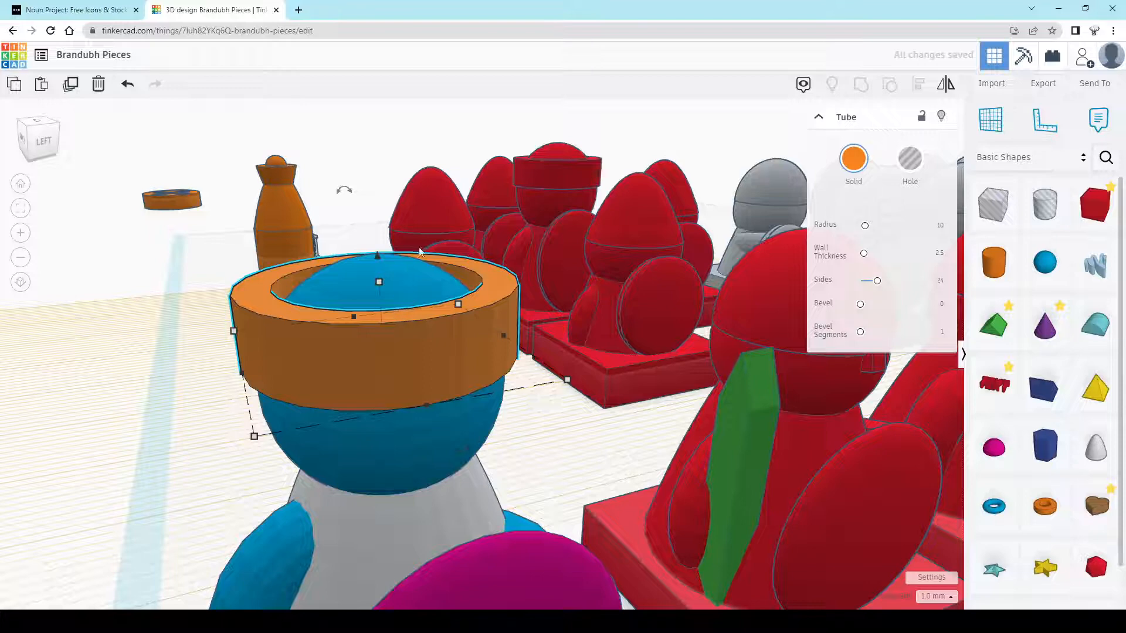
right_drag(474, 281, 530, 357)
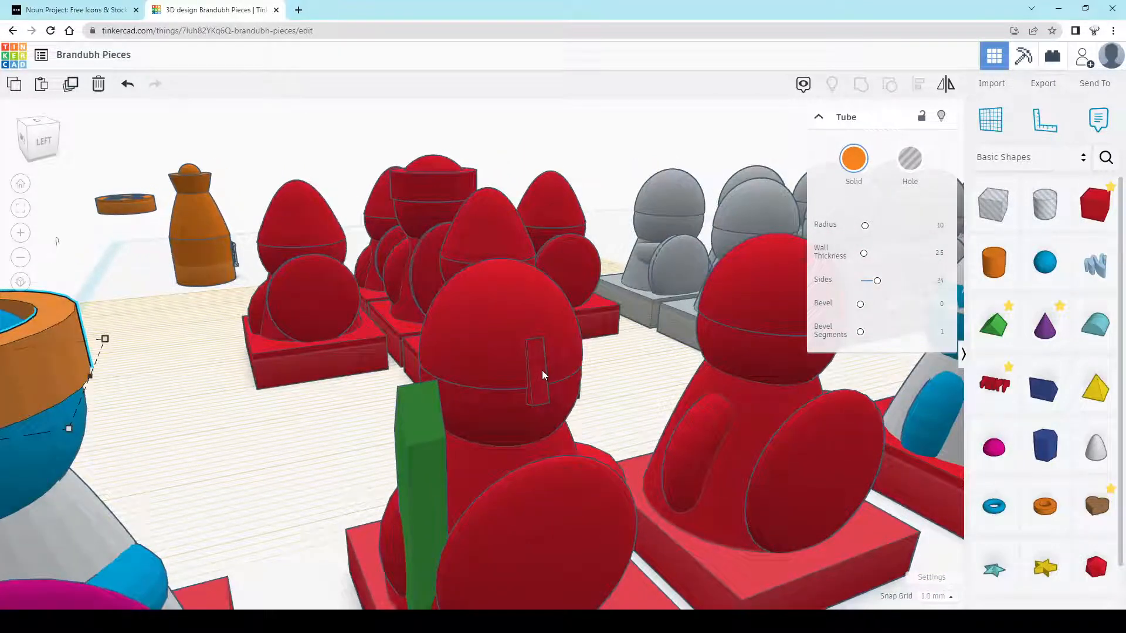
click(542, 371)
middle_drag(822, 326, 692, 303)
right_drag(690, 304, 418, 267)
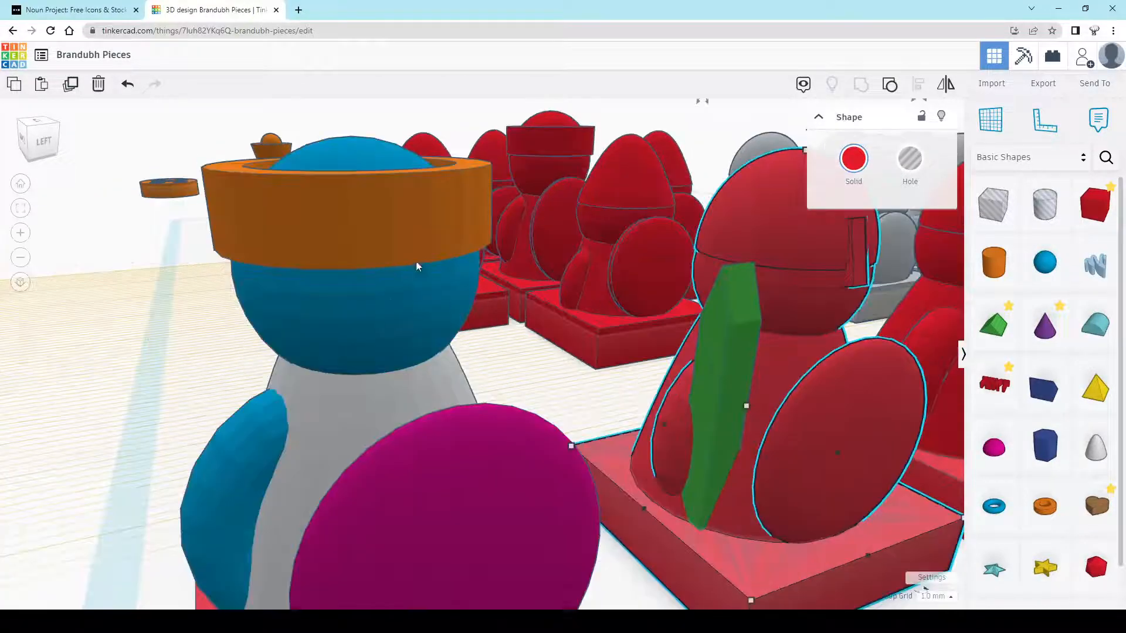
scroll(613, 399, down, 5)
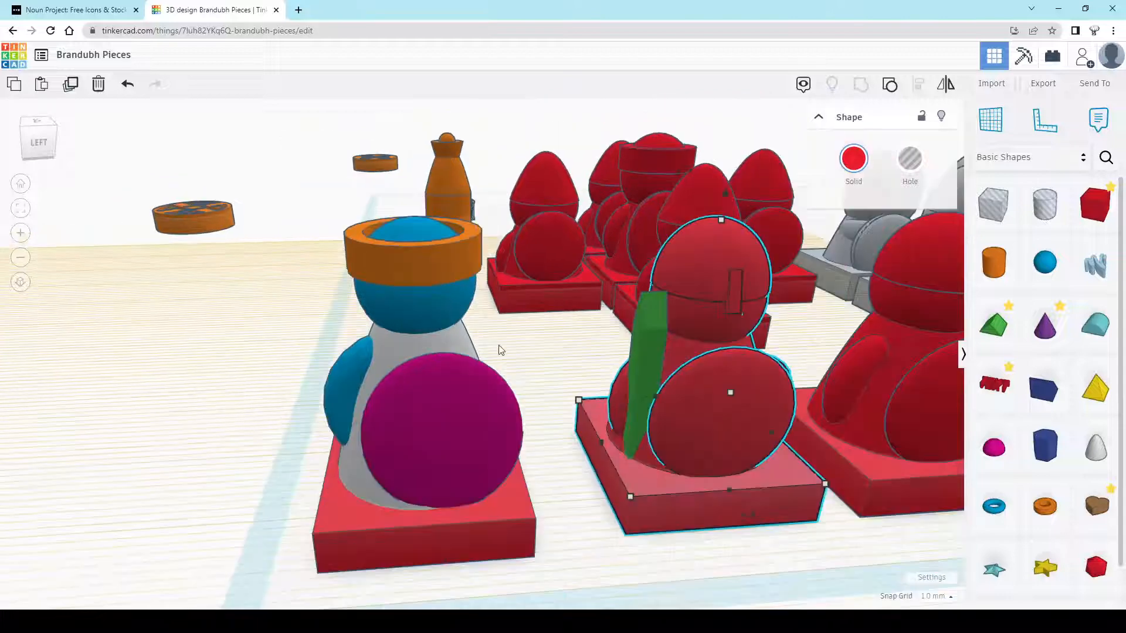
right_drag(501, 350, 587, 392)
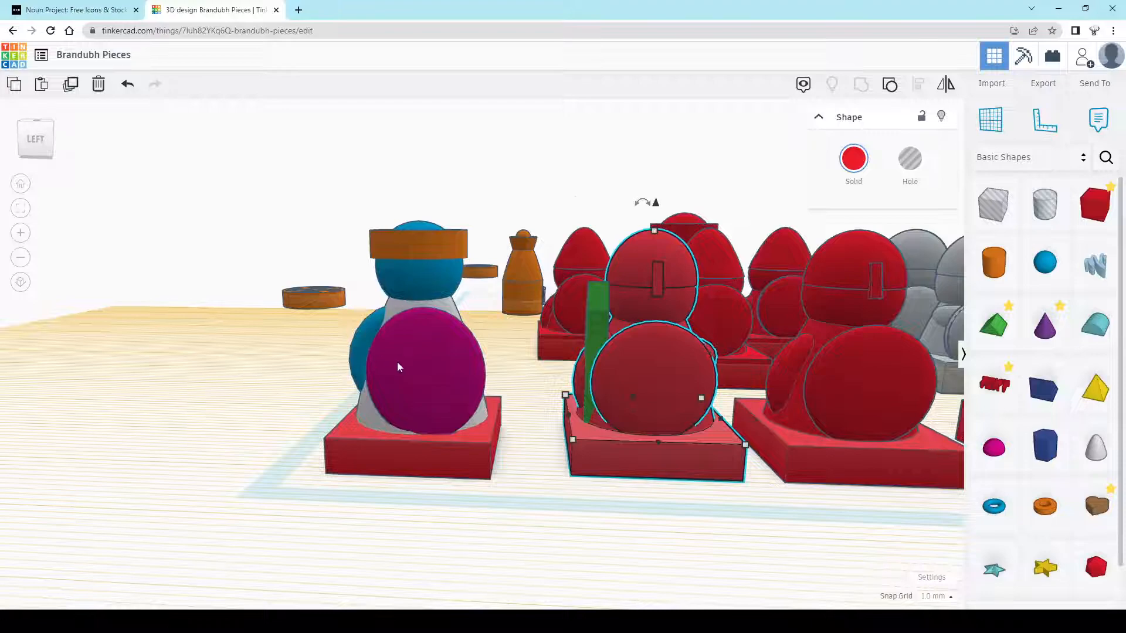
right_drag(397, 367, 352, 320)
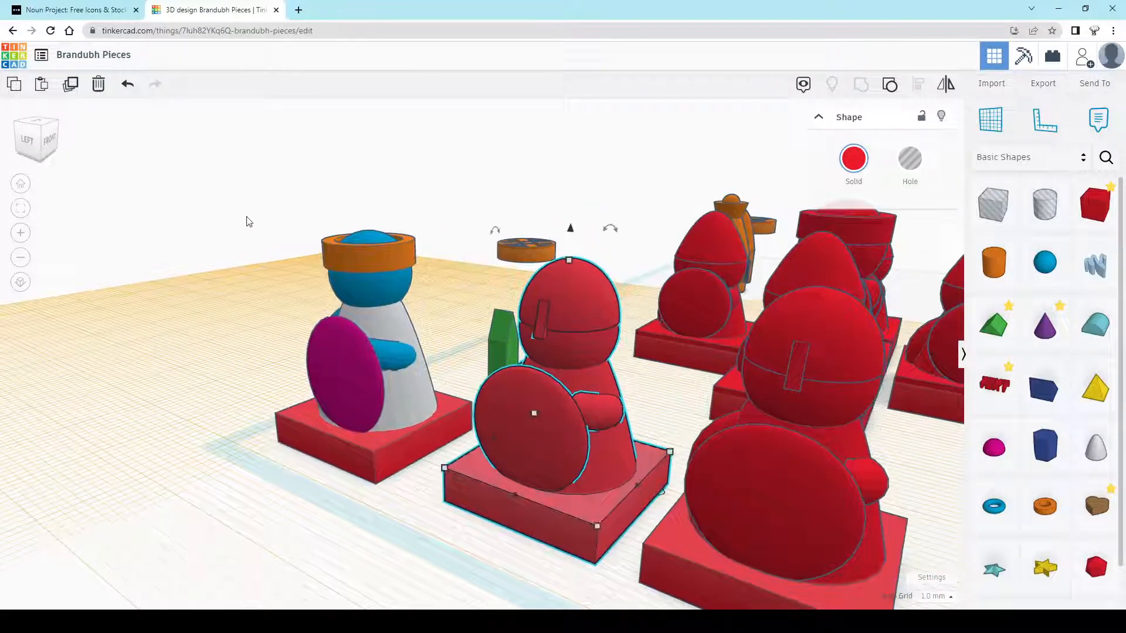
Group the six parts of the figure above its red base and raise the group by 2 mm
drag(375, 356, 417, 356)
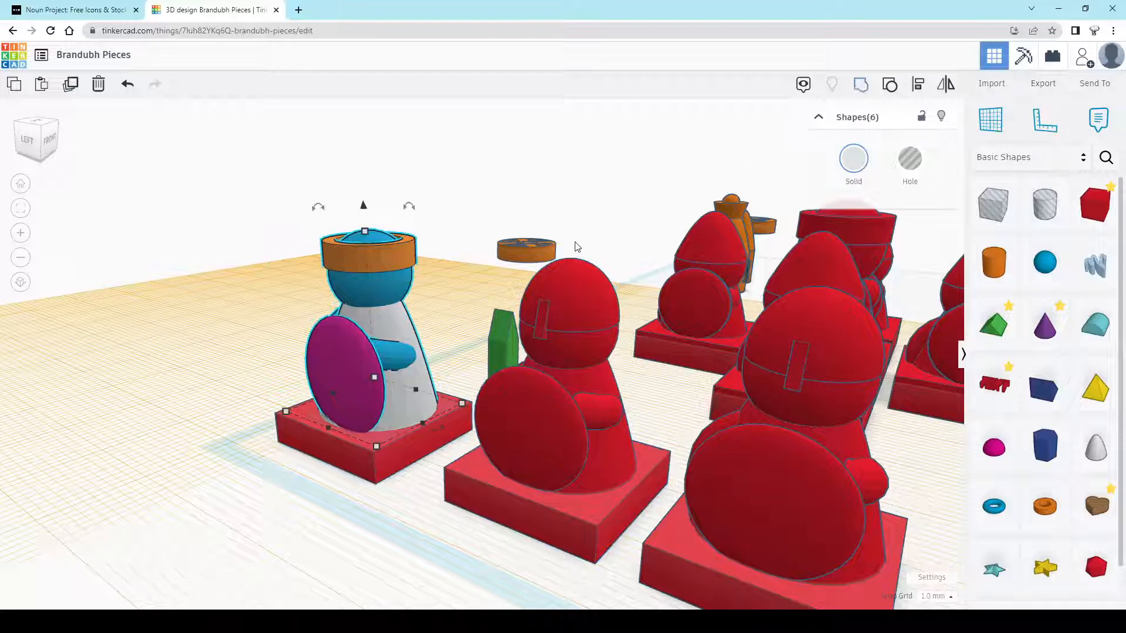
key(ctrl+g)
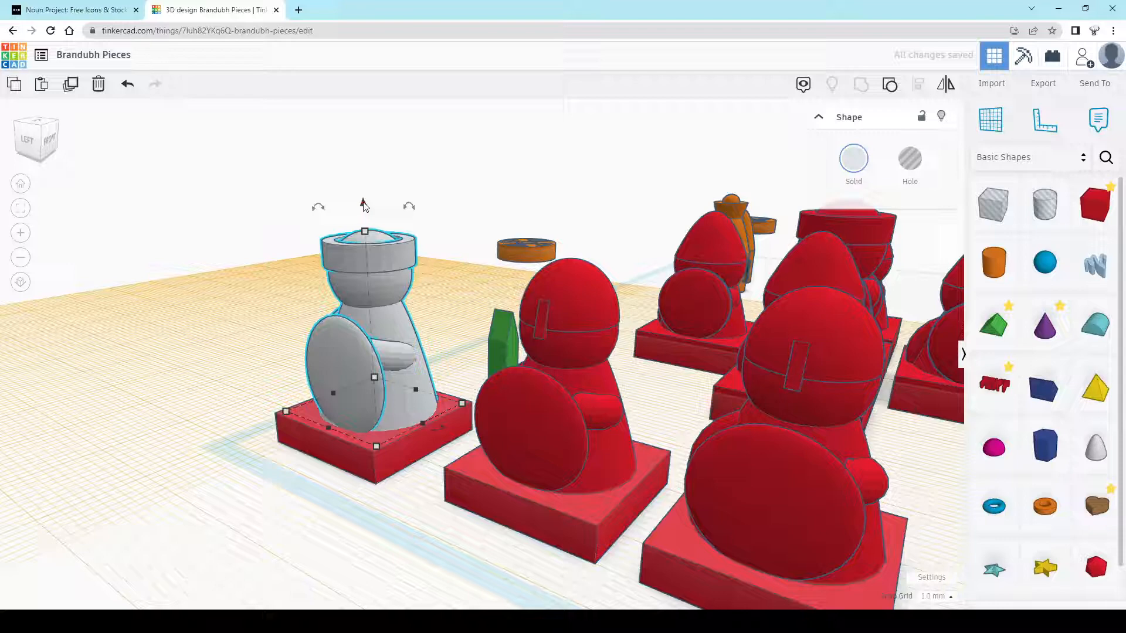
drag(363, 205, 365, 181)
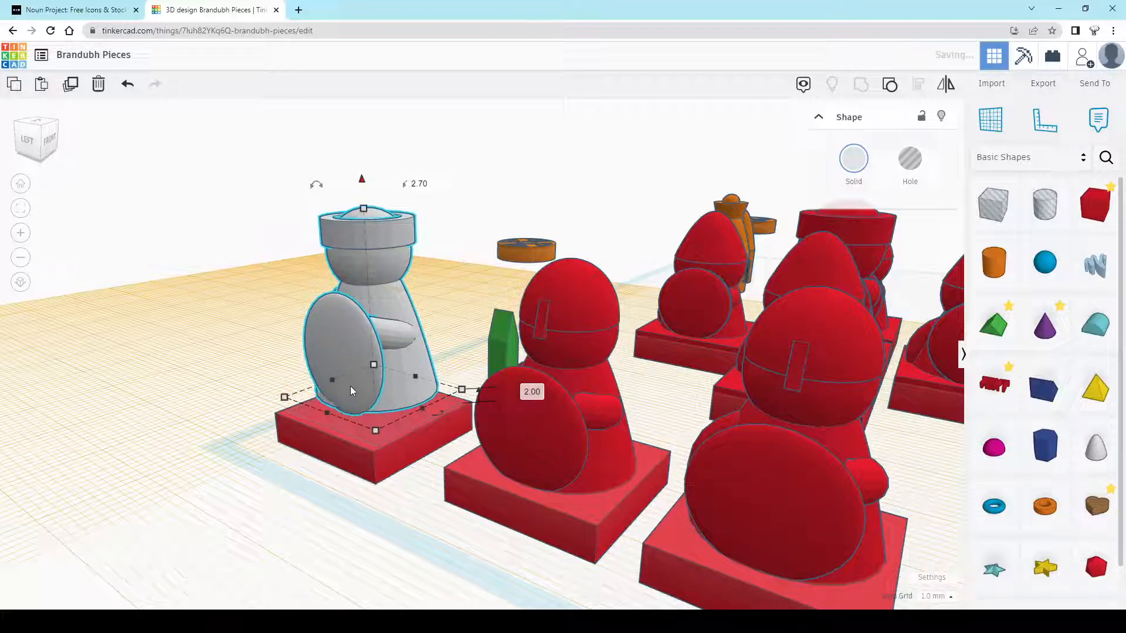
Increase the height of the figure's red base to 6 mm so that it meets the raised figure
click(369, 444)
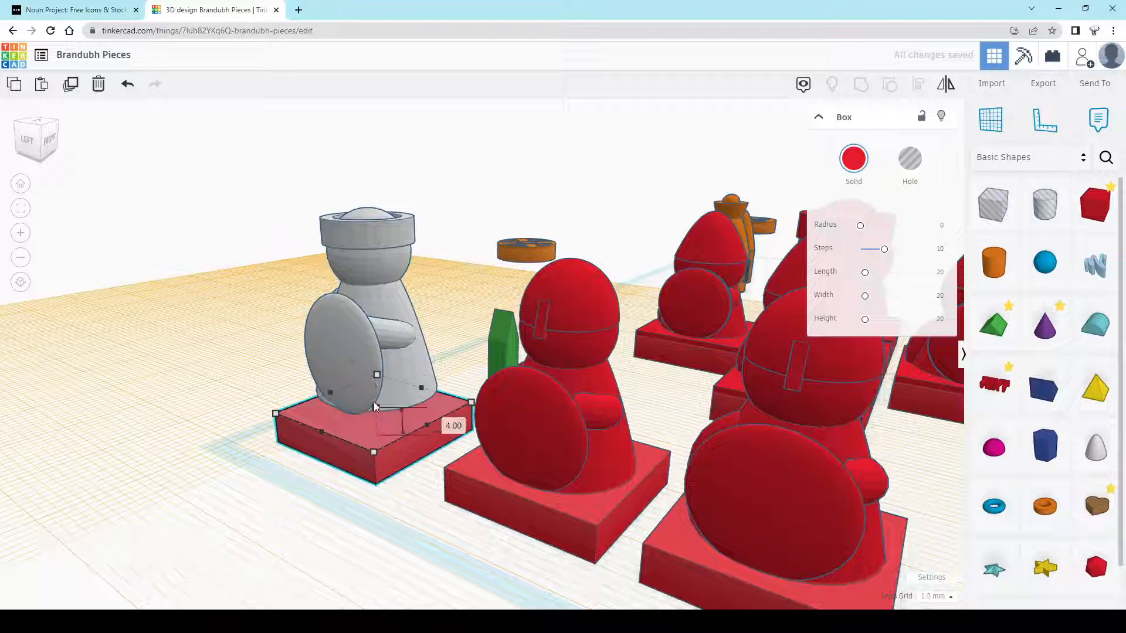
drag(376, 406, 372, 393)
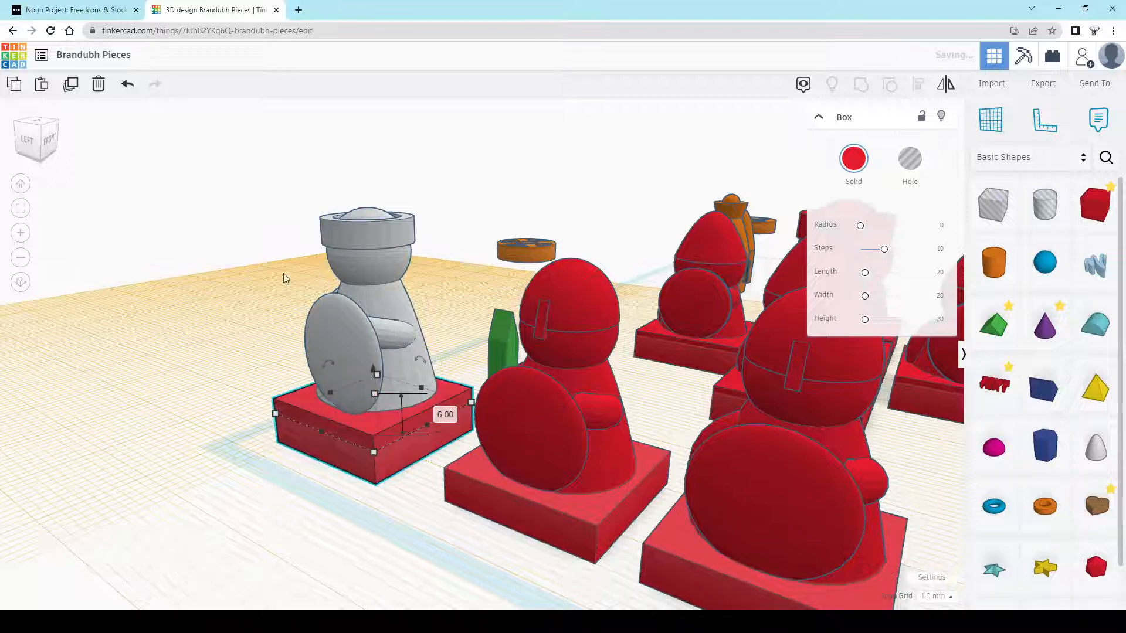
right_drag(331, 346, 409, 352)
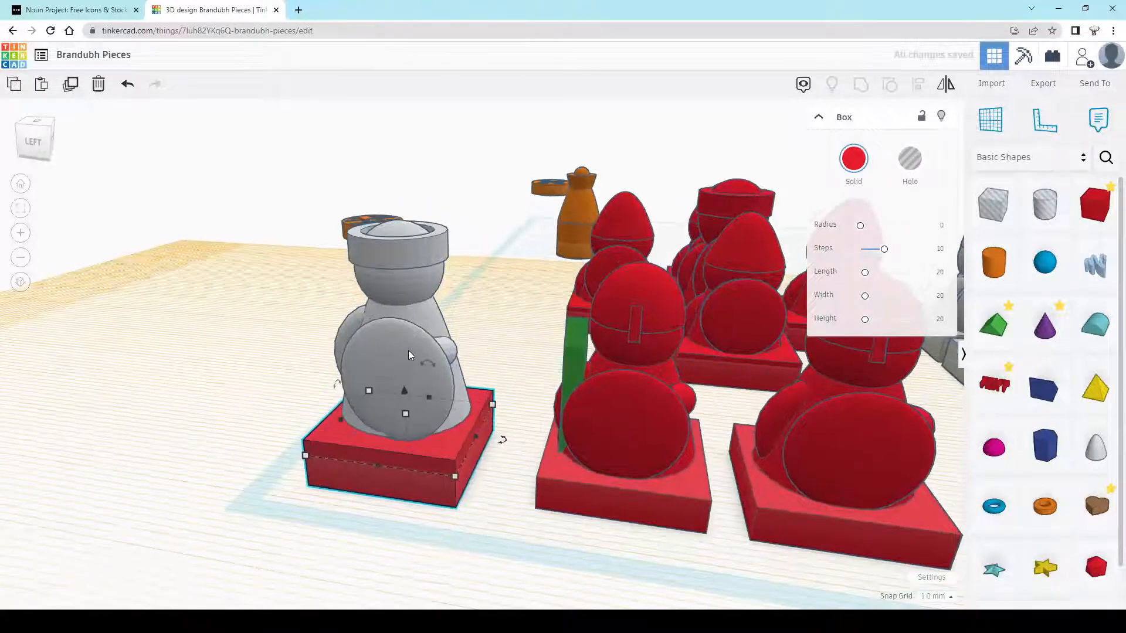
Group the figure with its base and colour the whole piece solid grey
shift+click(409, 352)
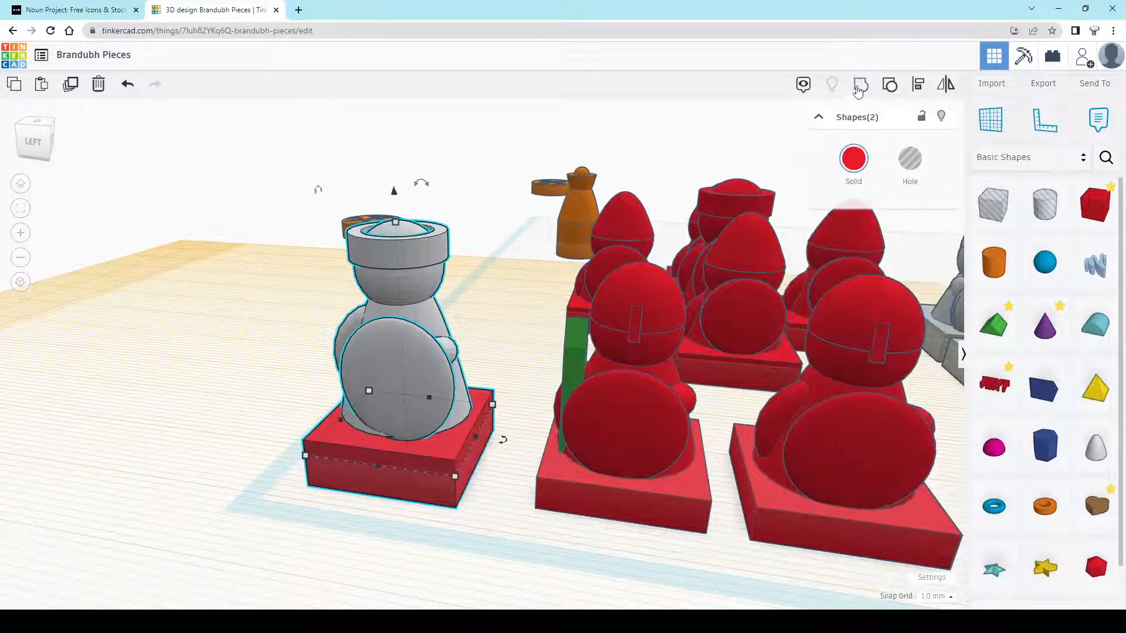
click(860, 84)
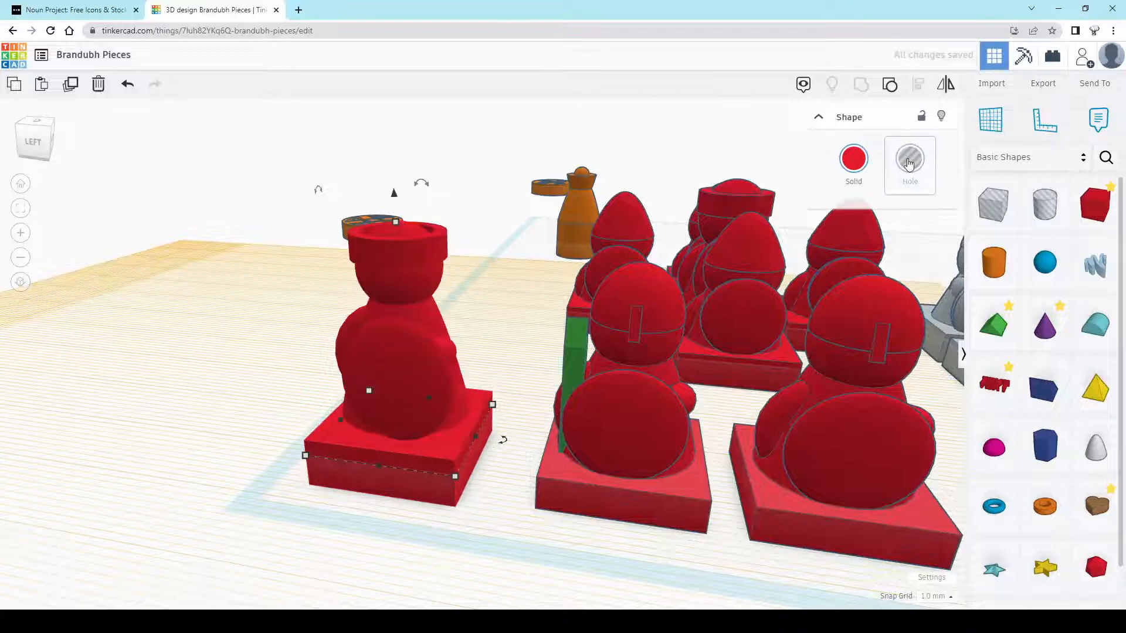
click(909, 161)
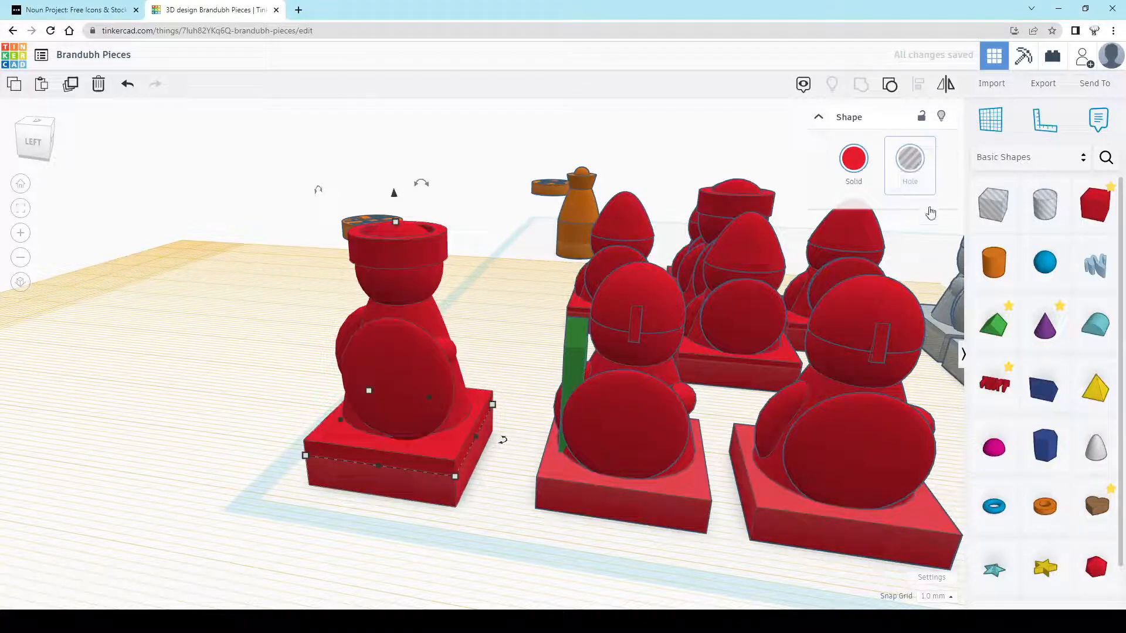
click(855, 164)
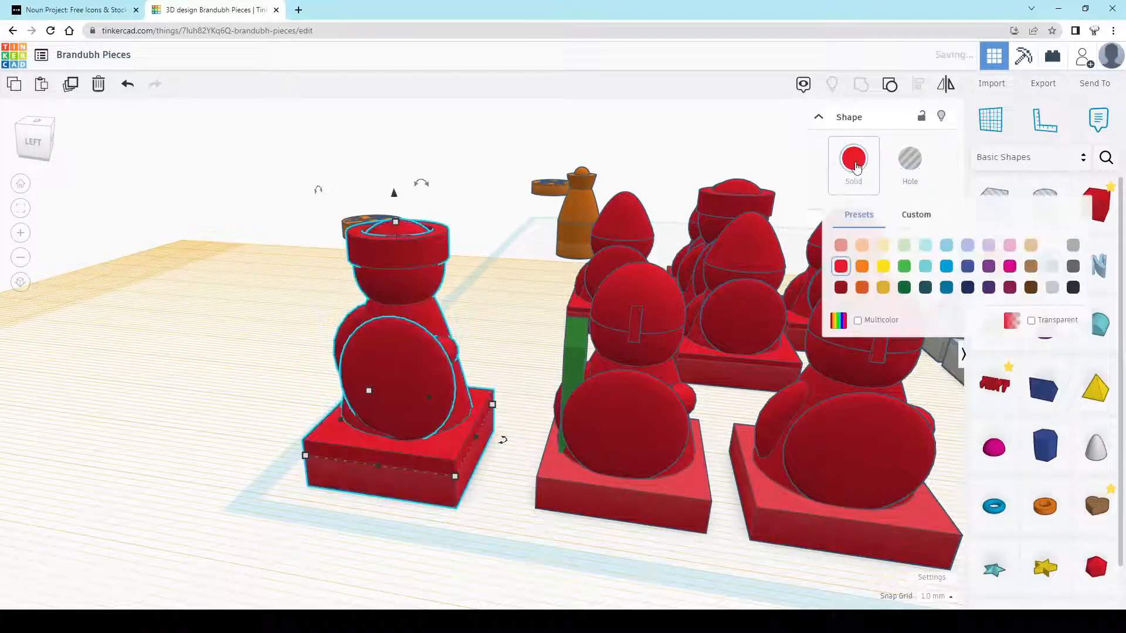
click(1057, 290)
click(157, 396)
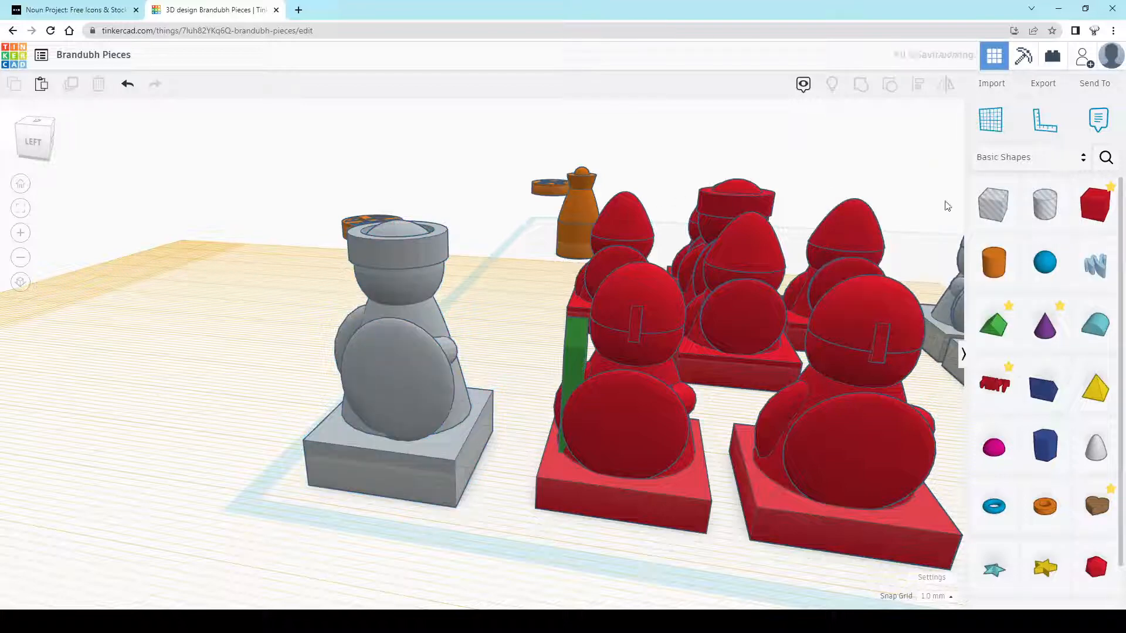
Return the workplane to the default ground plane
click(253, 437)
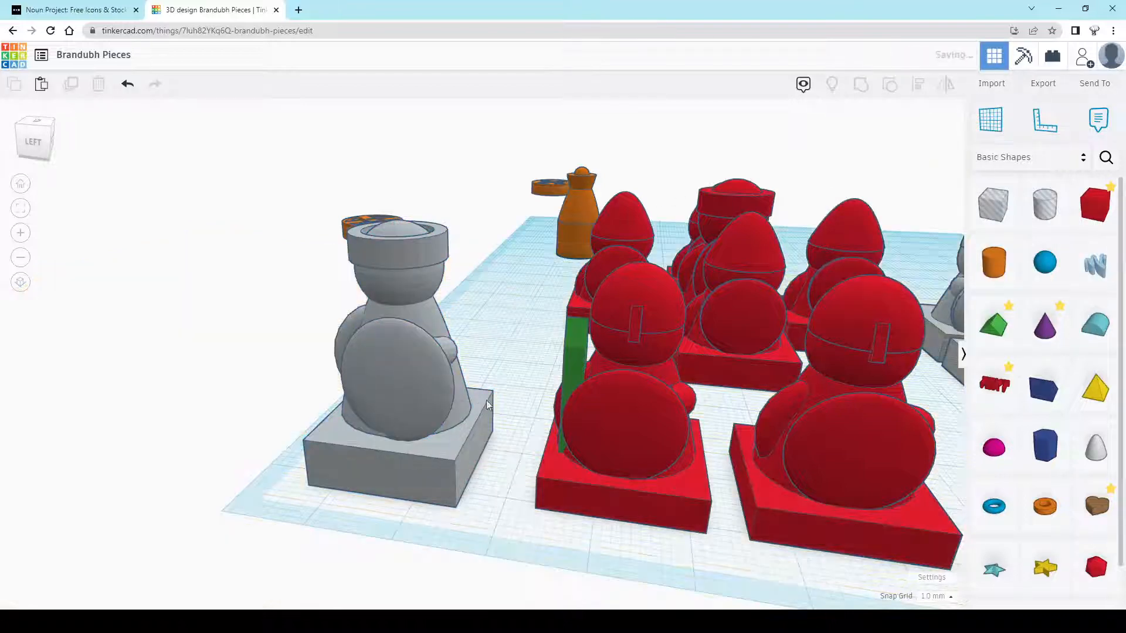
middle_drag(737, 357, 682, 369)
right_drag(380, 439, 583, 373)
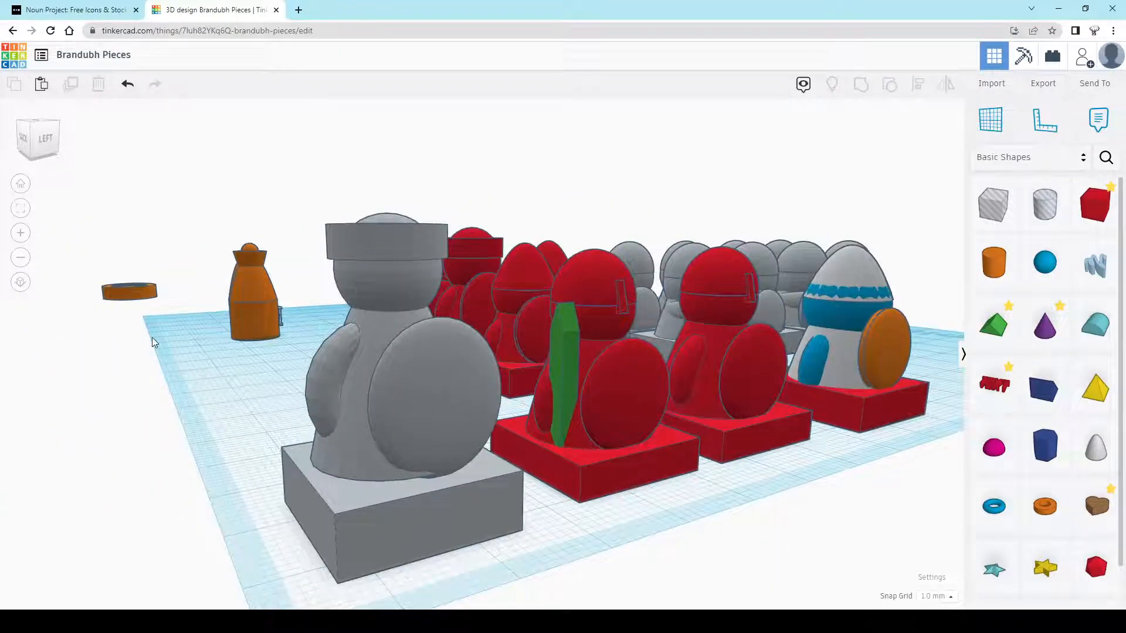
right_drag(152, 338, 157, 322)
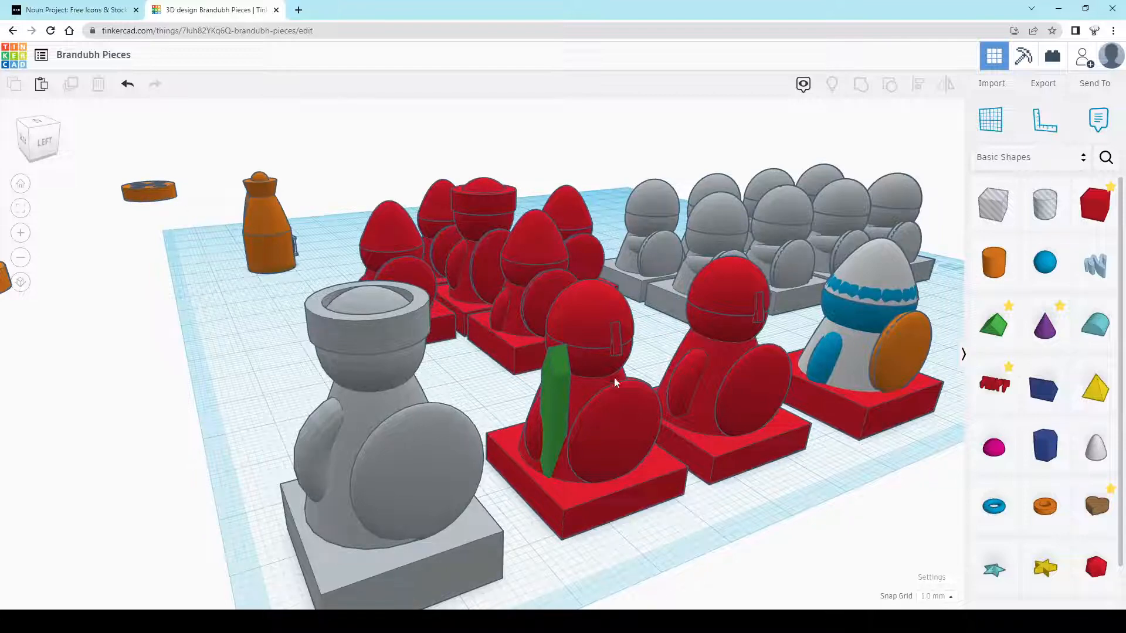
right_drag(740, 406, 459, 359)
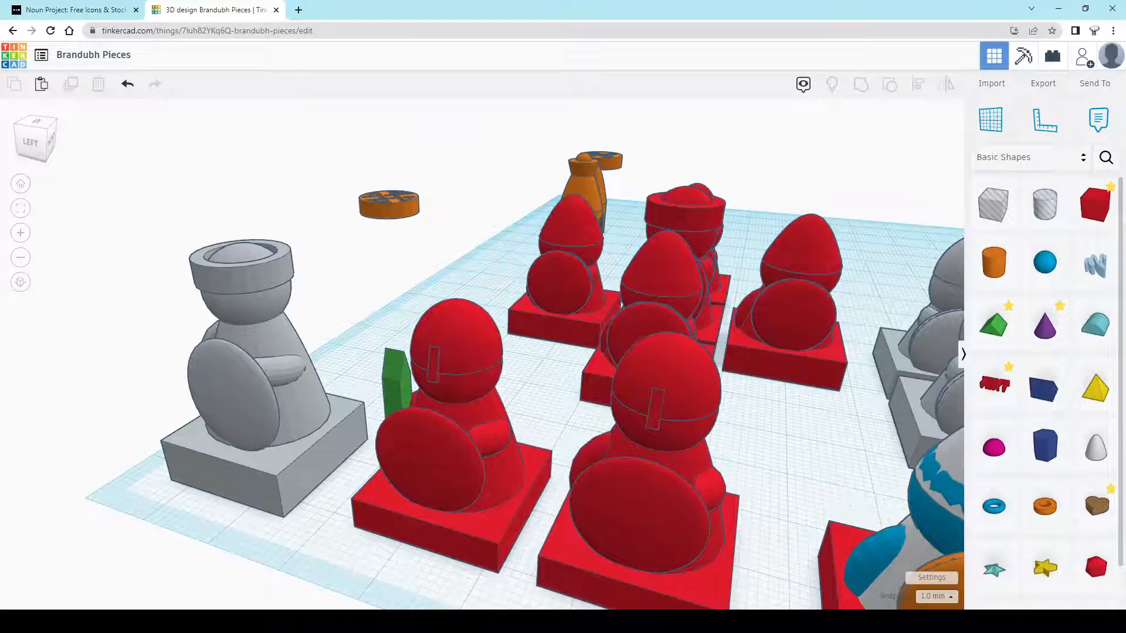